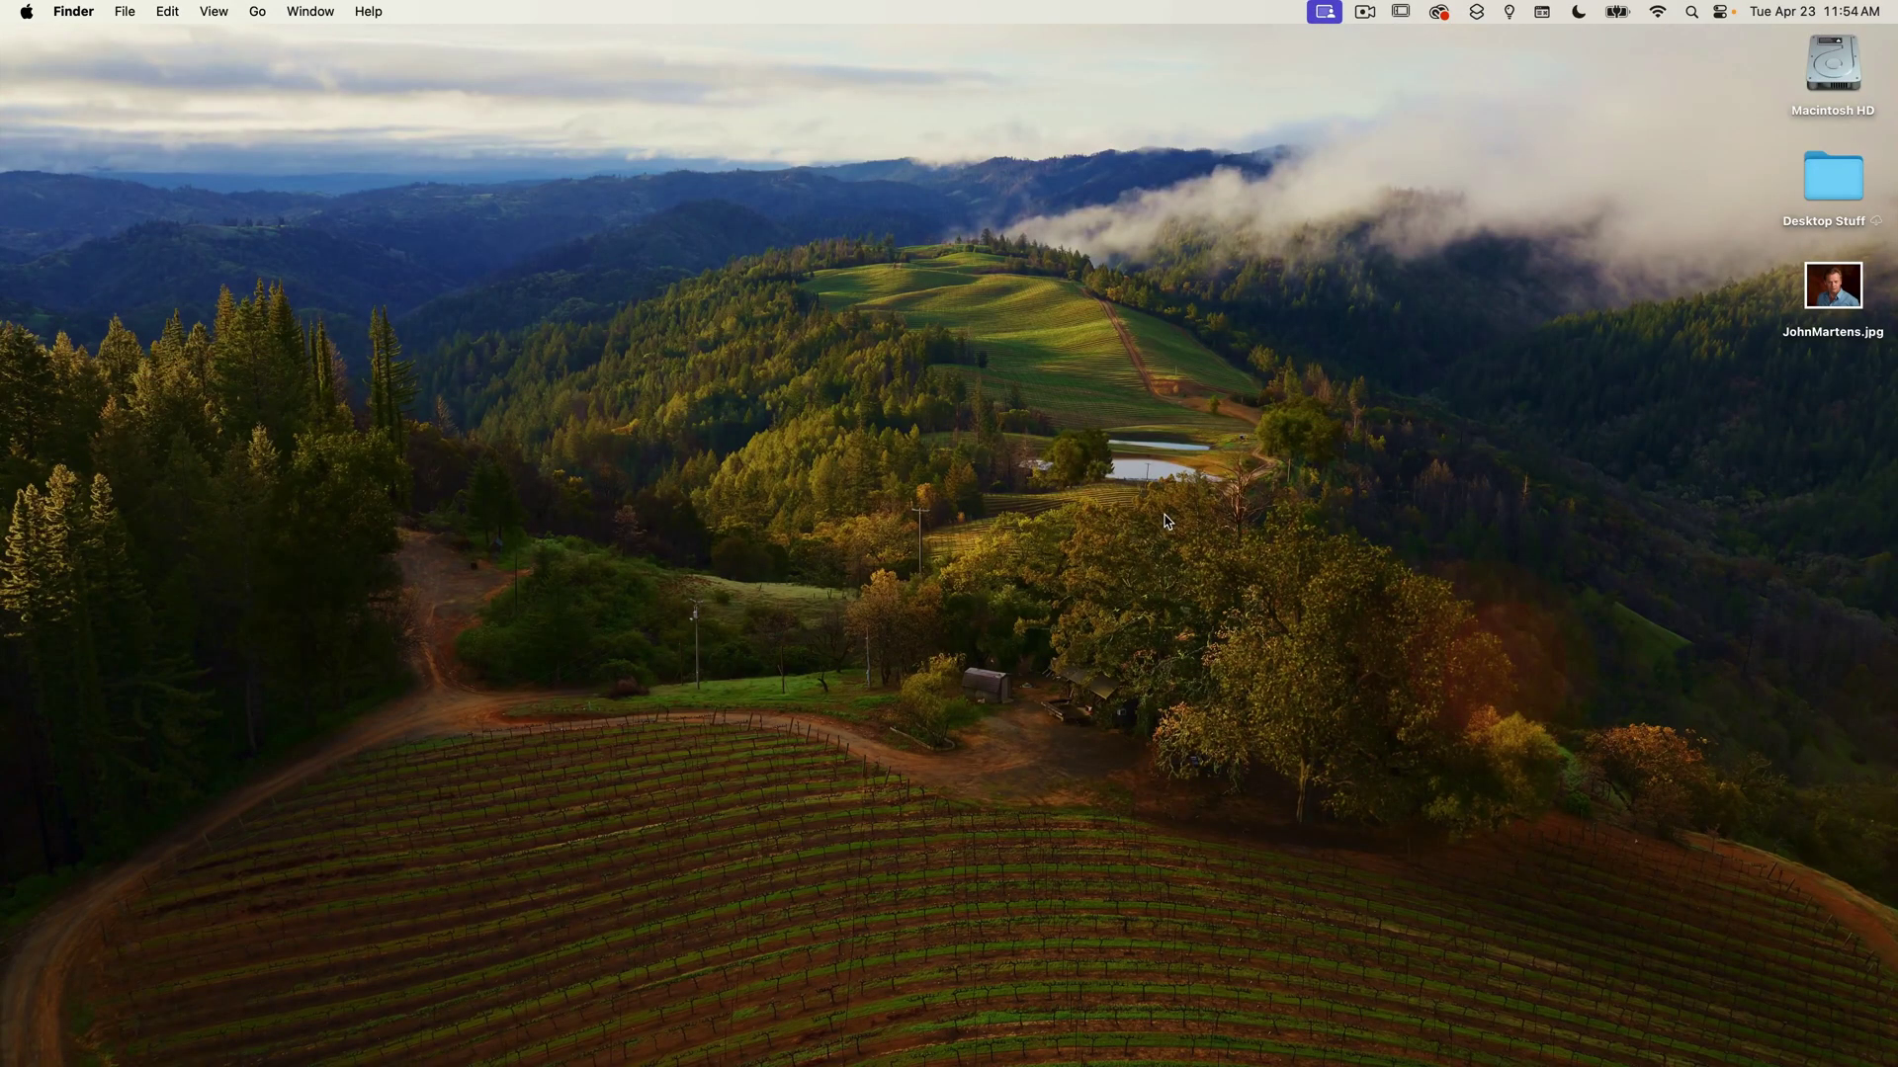
# Launch Keynote from Spotlight, dismiss the open dialog and start a new presentation.
pyautogui.press('super+space')
pyautogui.write('keyn')
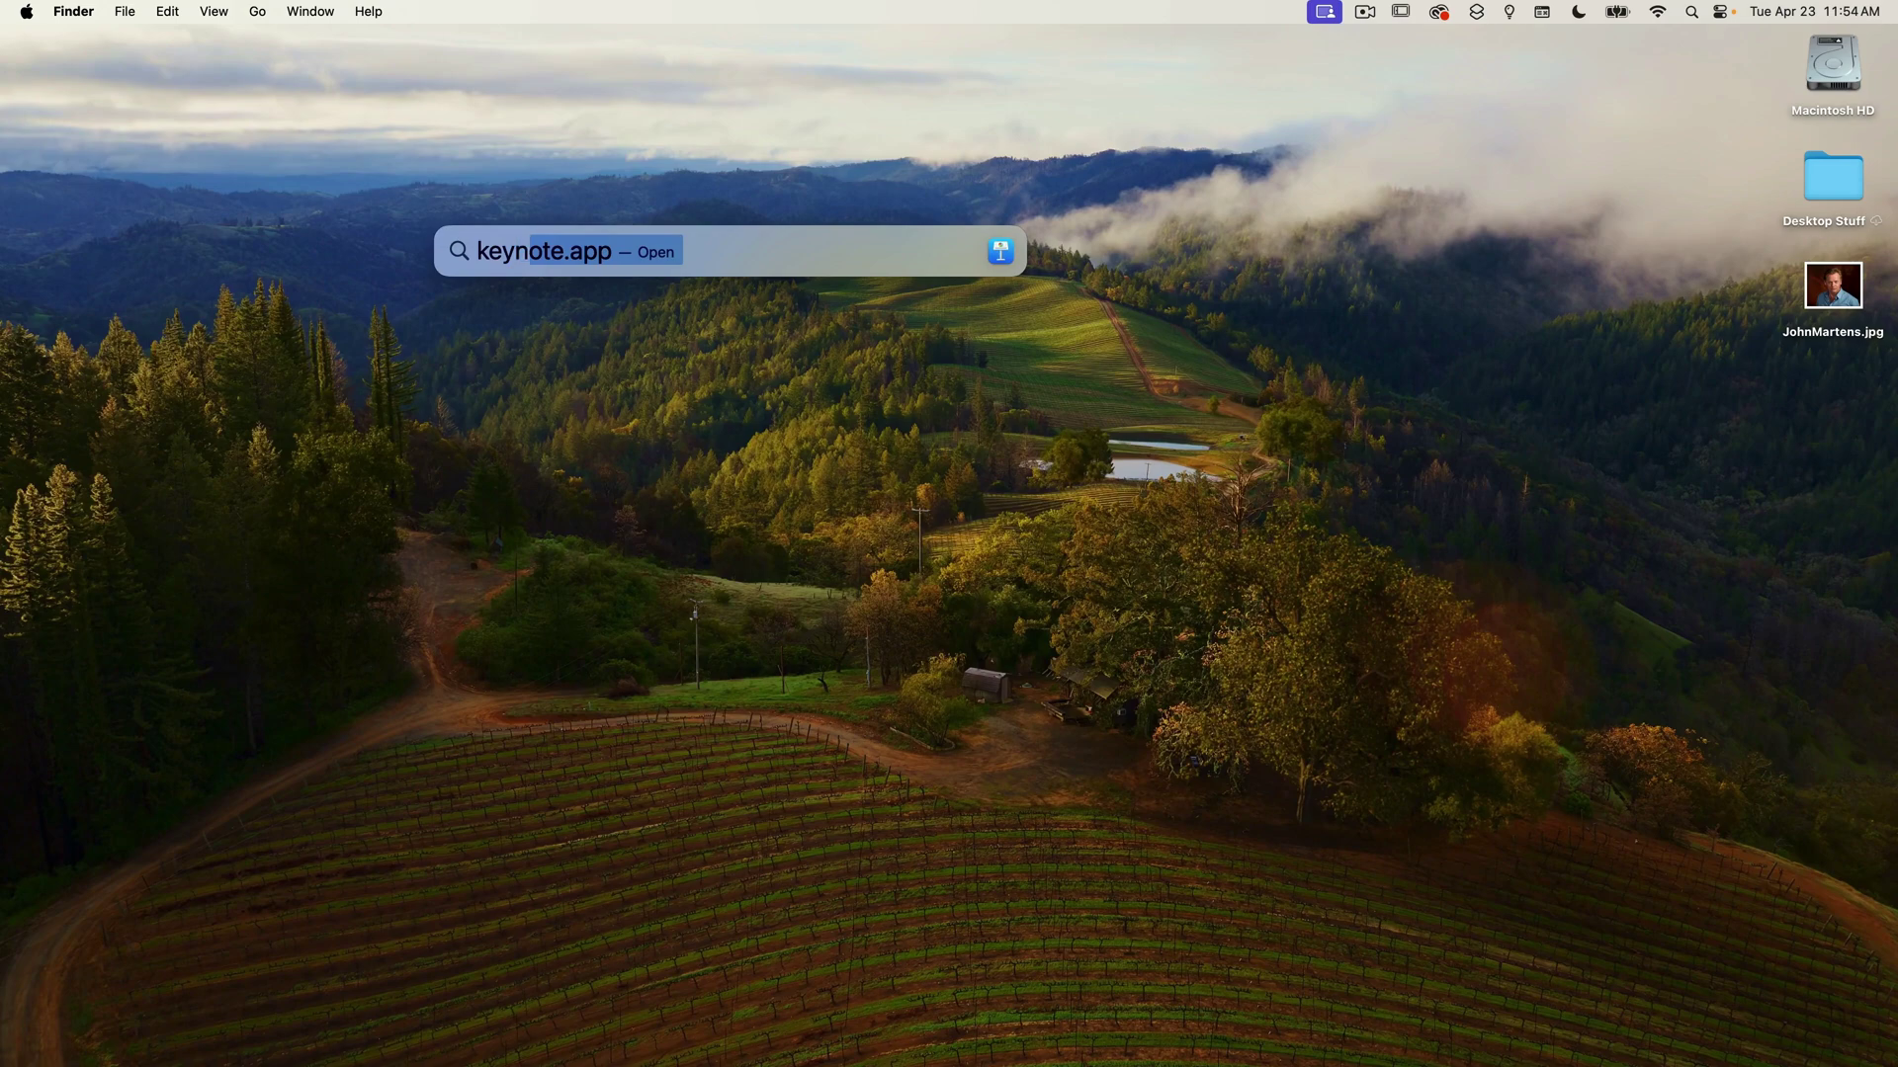
pyautogui.press('Return')
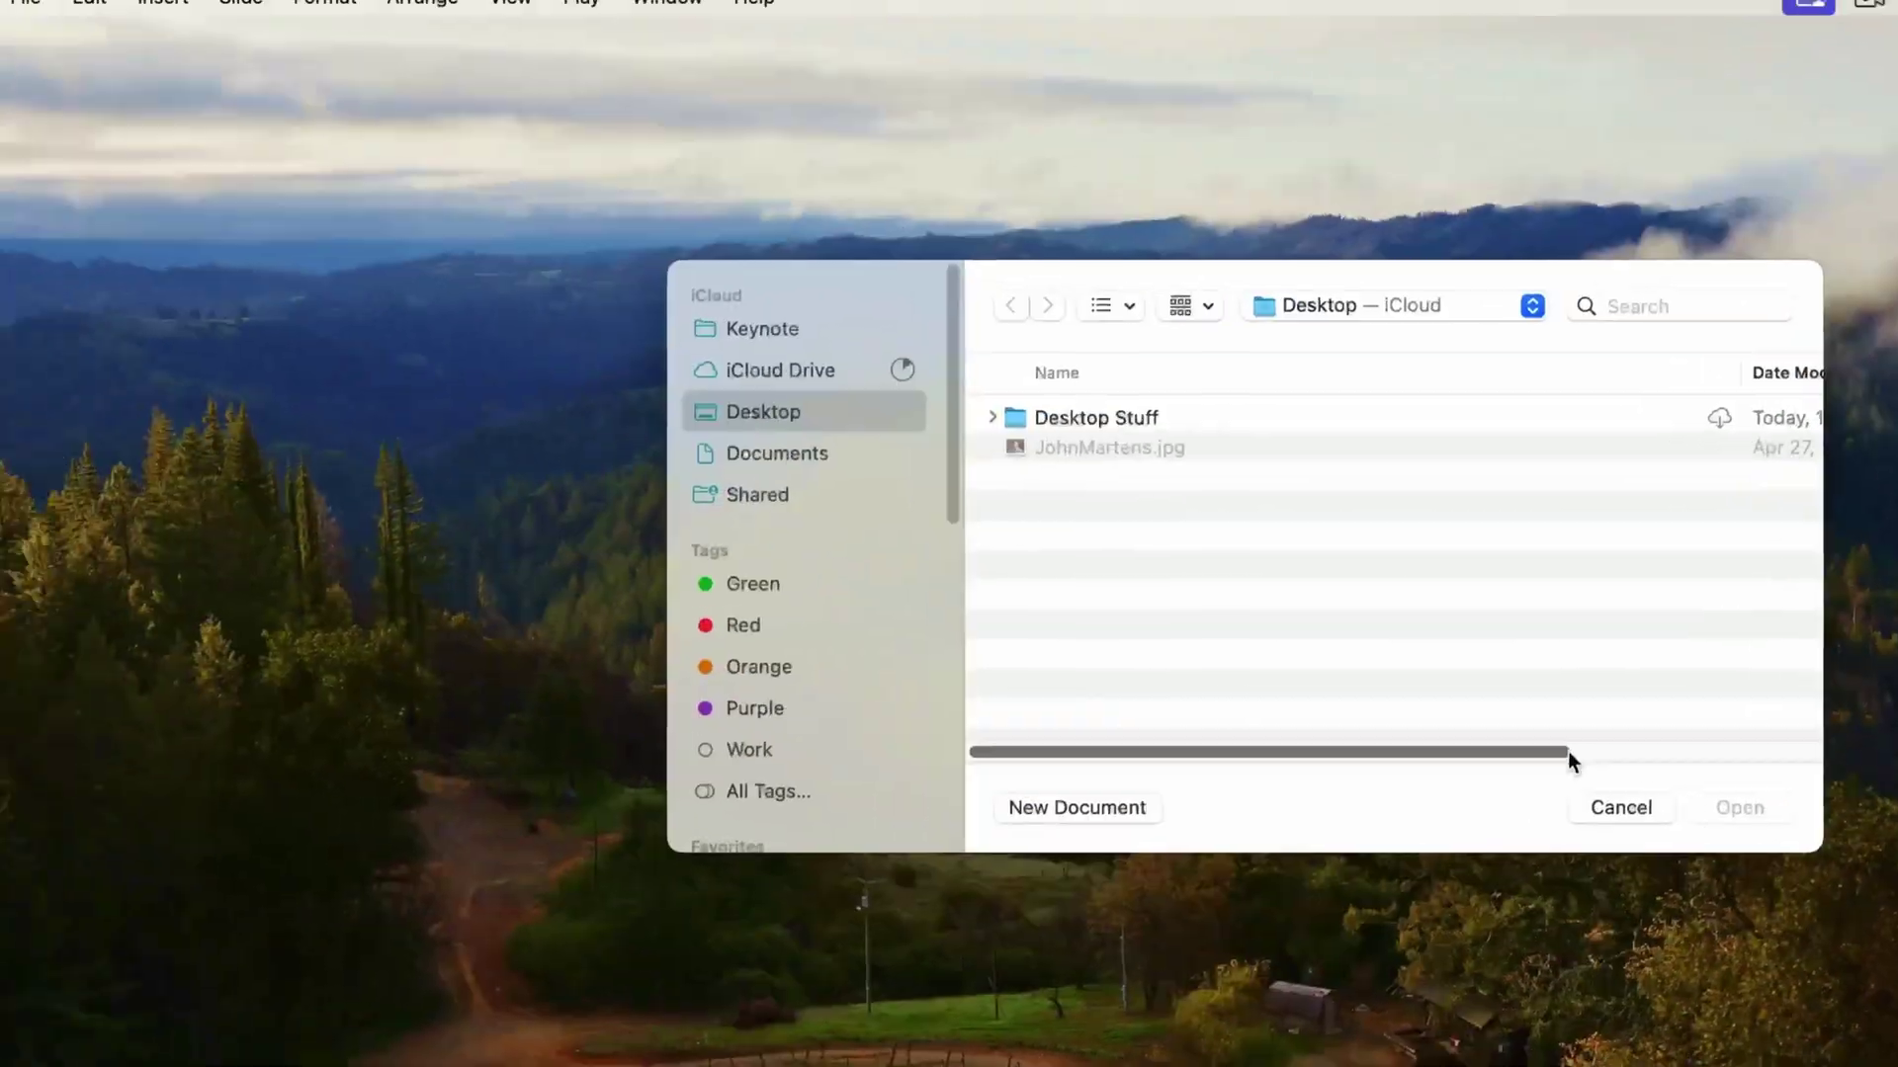
pyautogui.click(1291, 770)
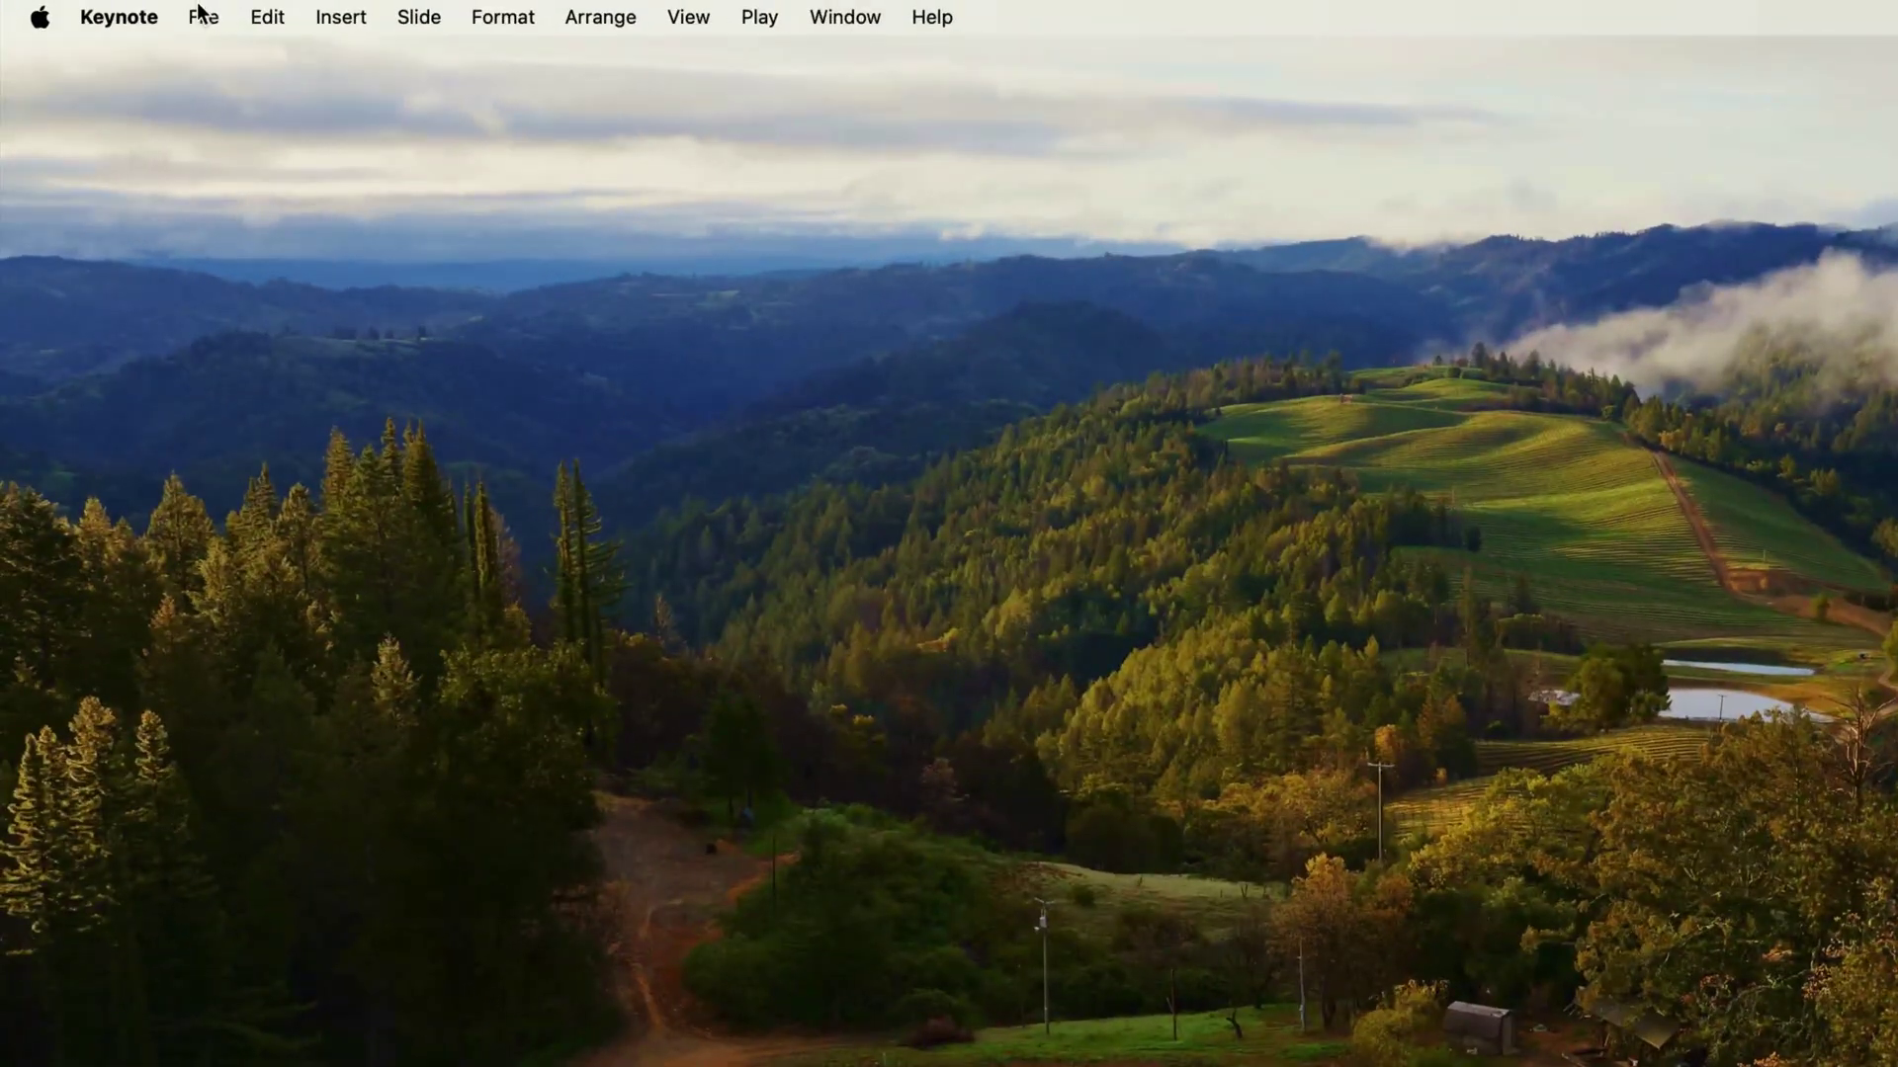
pyautogui.click(202, 14)
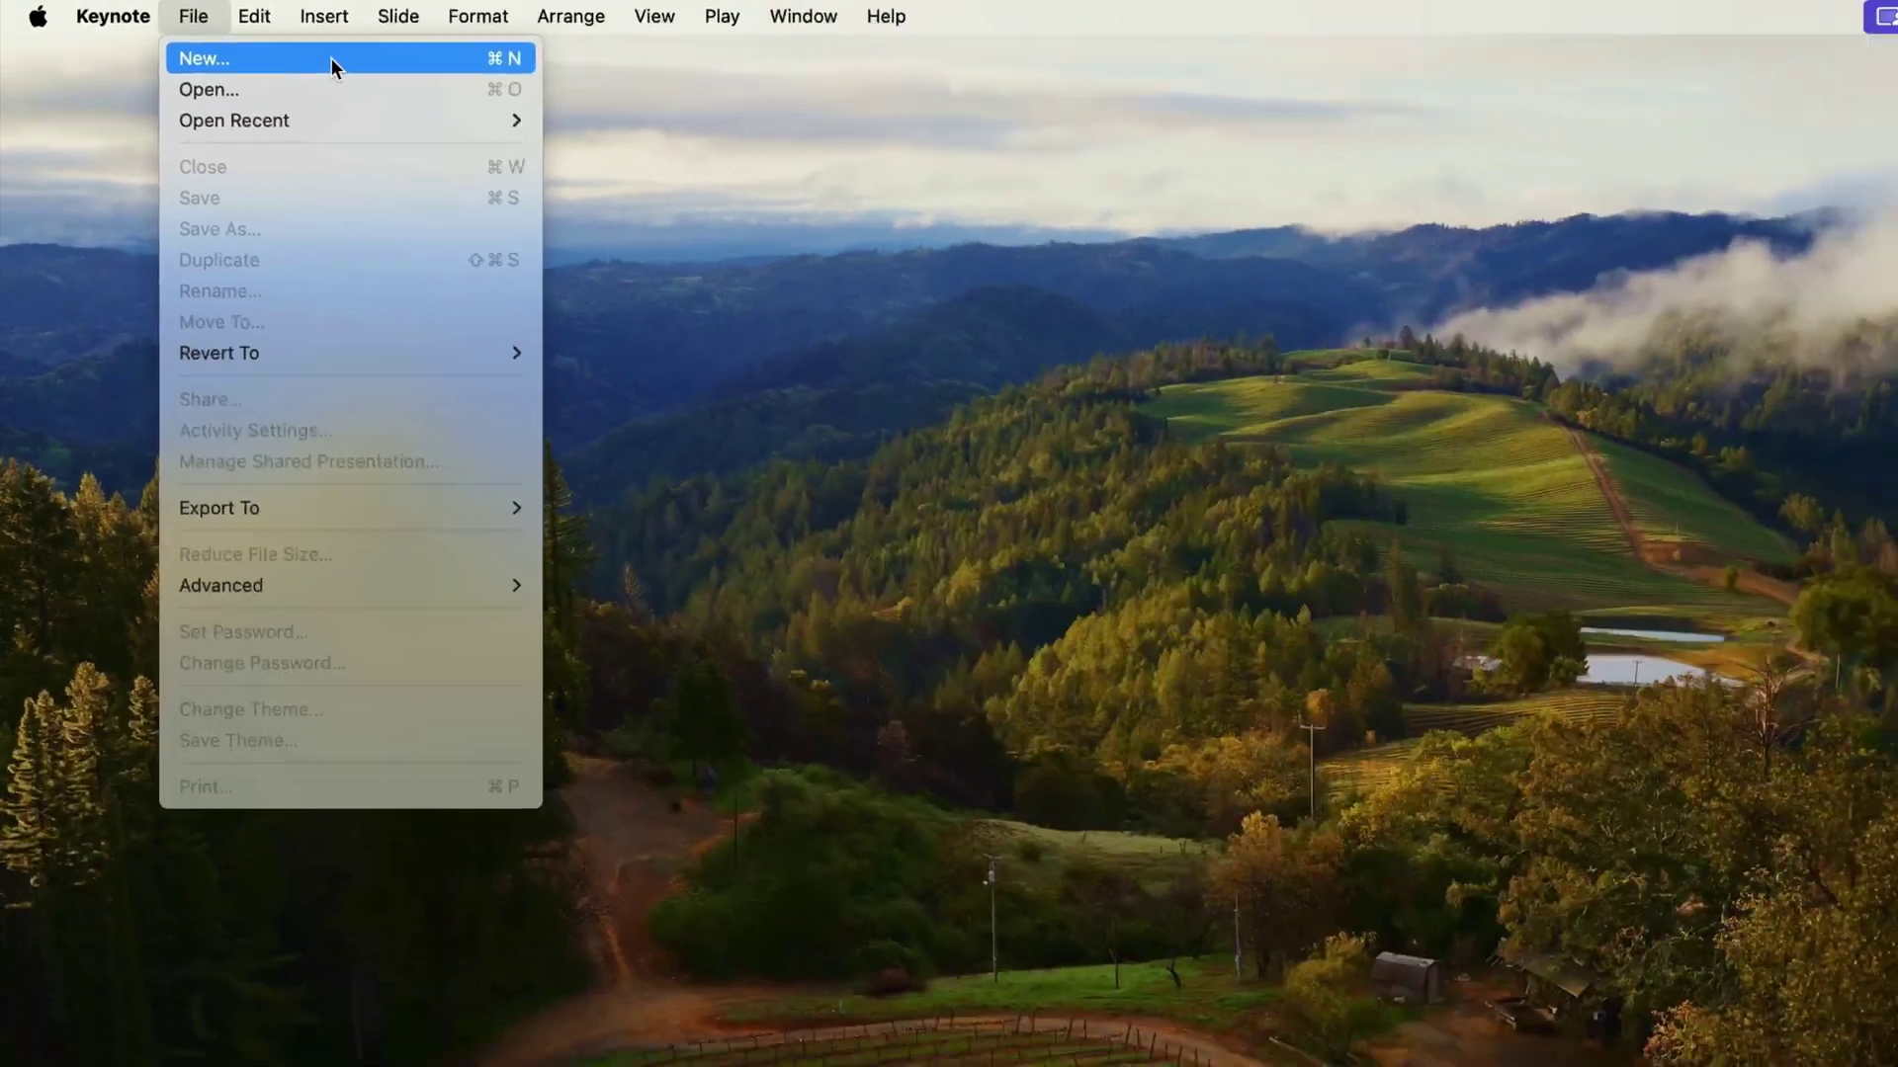
pyautogui.click(330, 57)
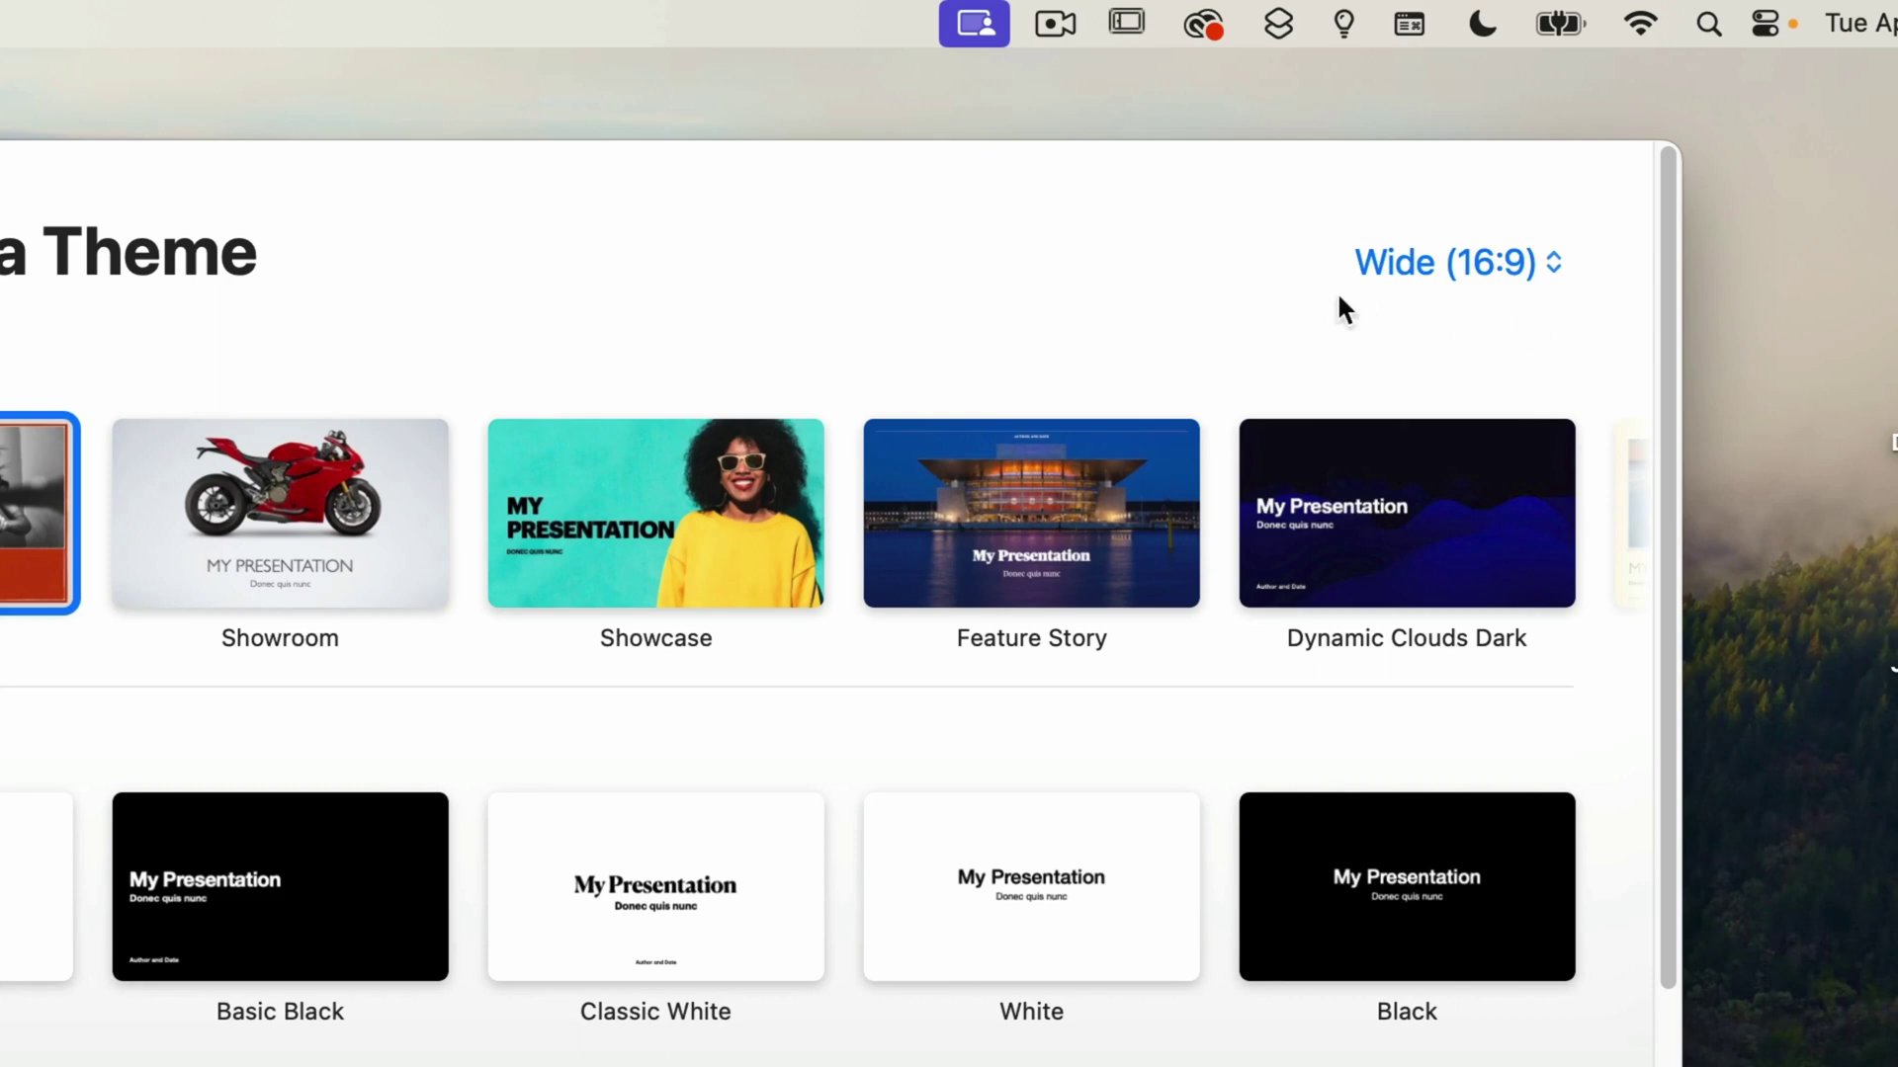
# Switch the slide size to Standard (4:3), then back to Wide (16:9).
pyautogui.click(1493, 263)
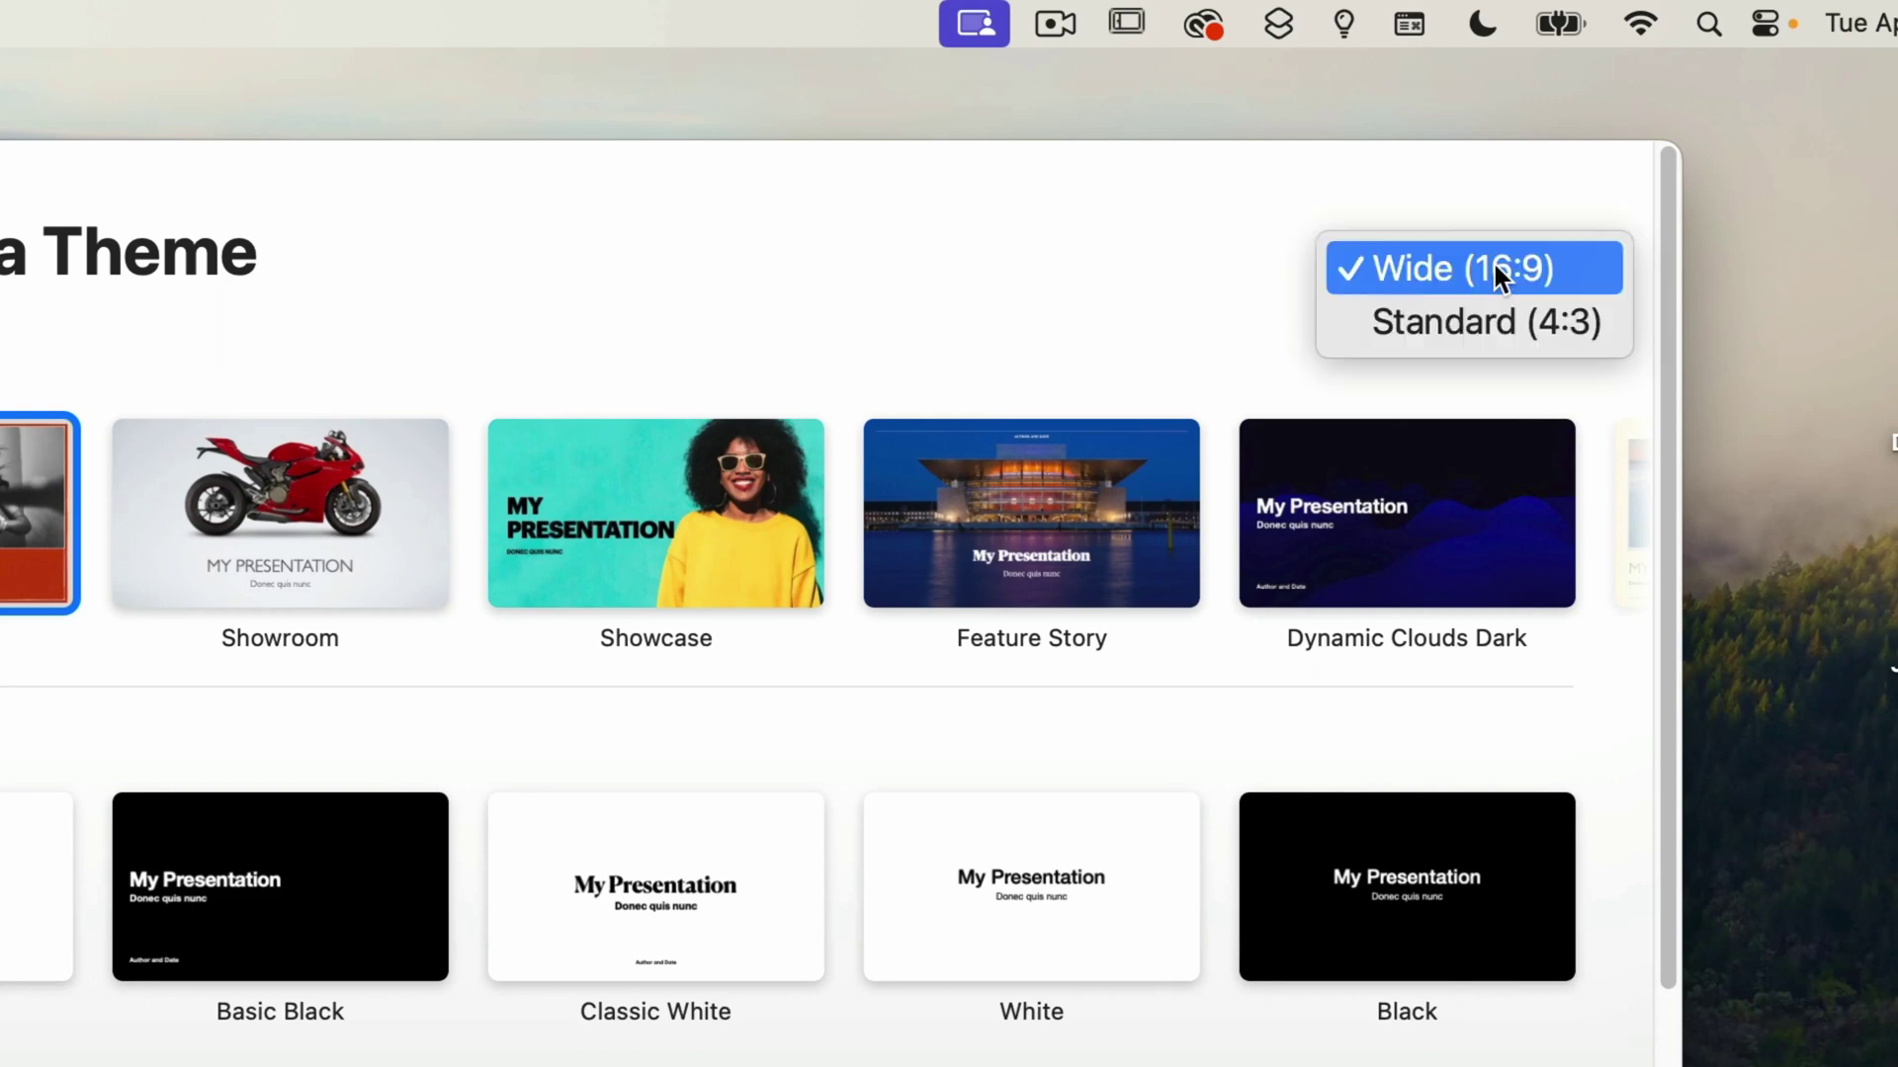
pyautogui.click(1486, 326)
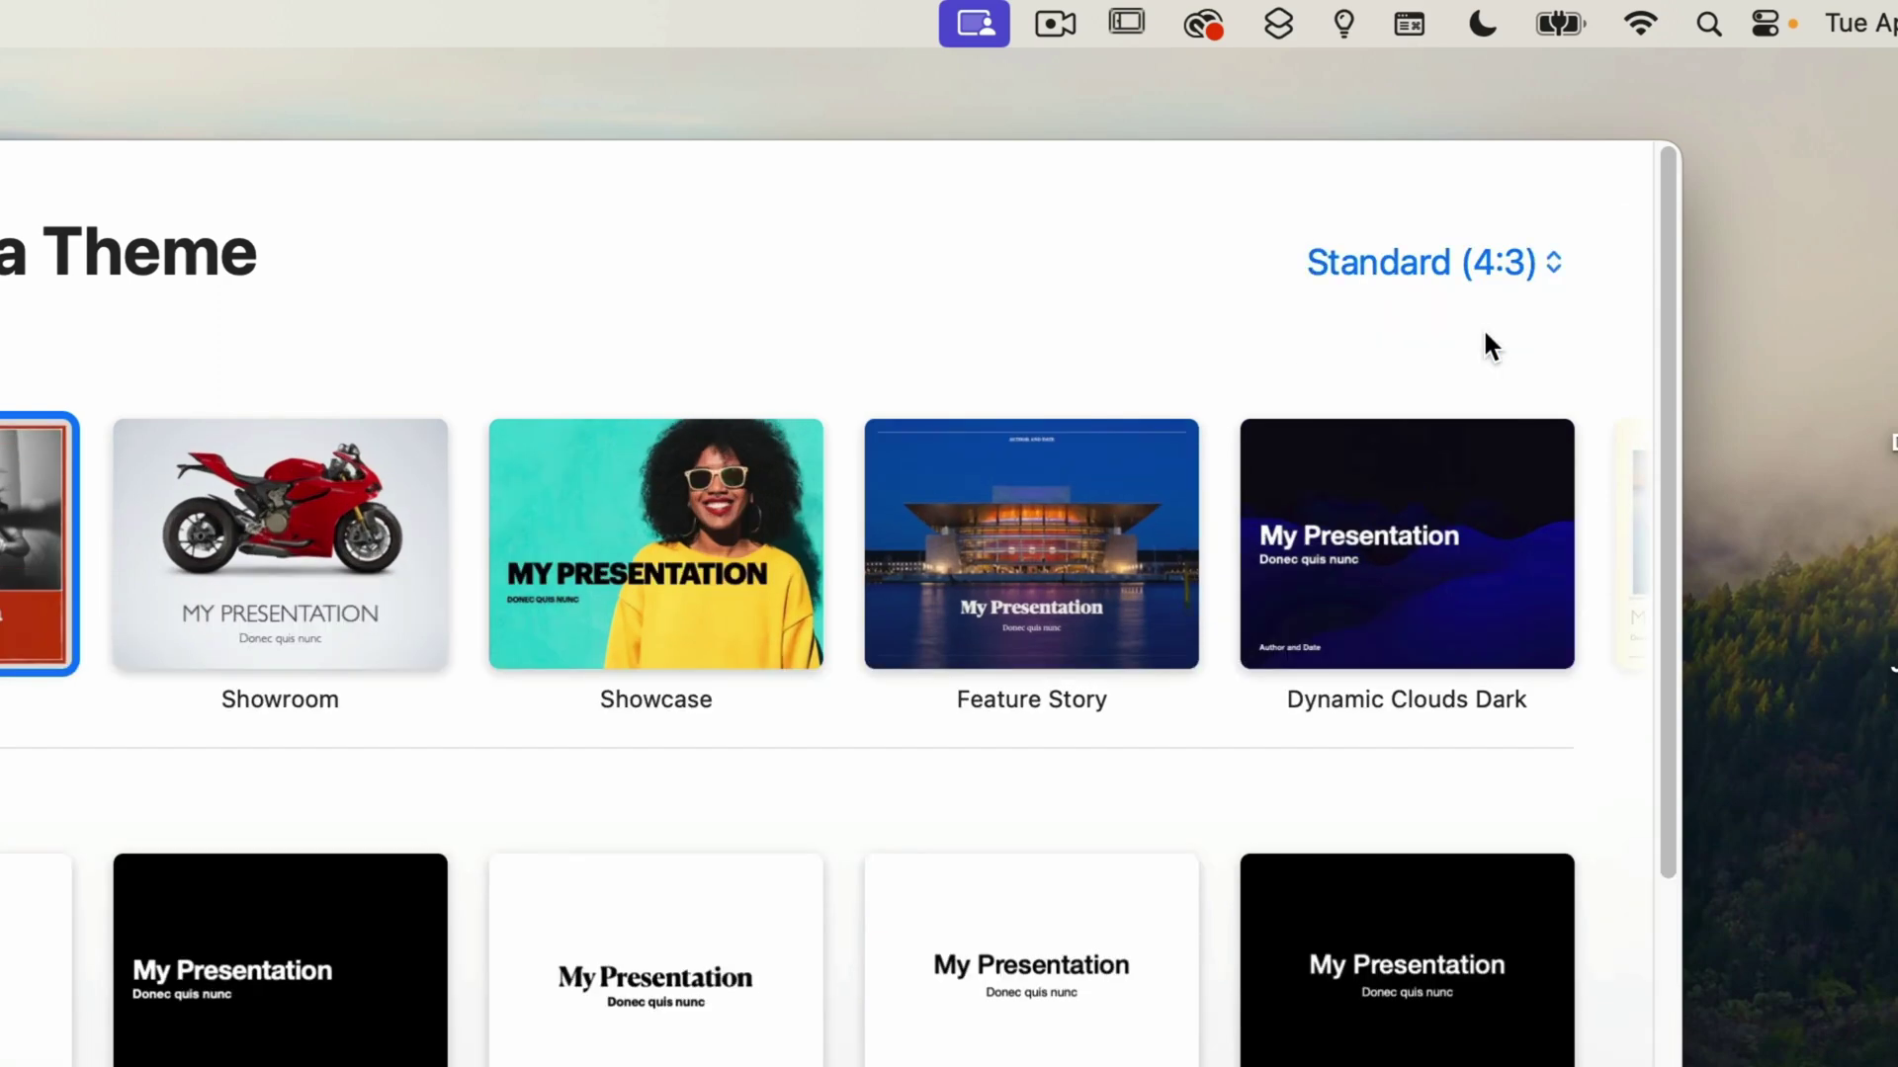
pyautogui.click(1476, 263)
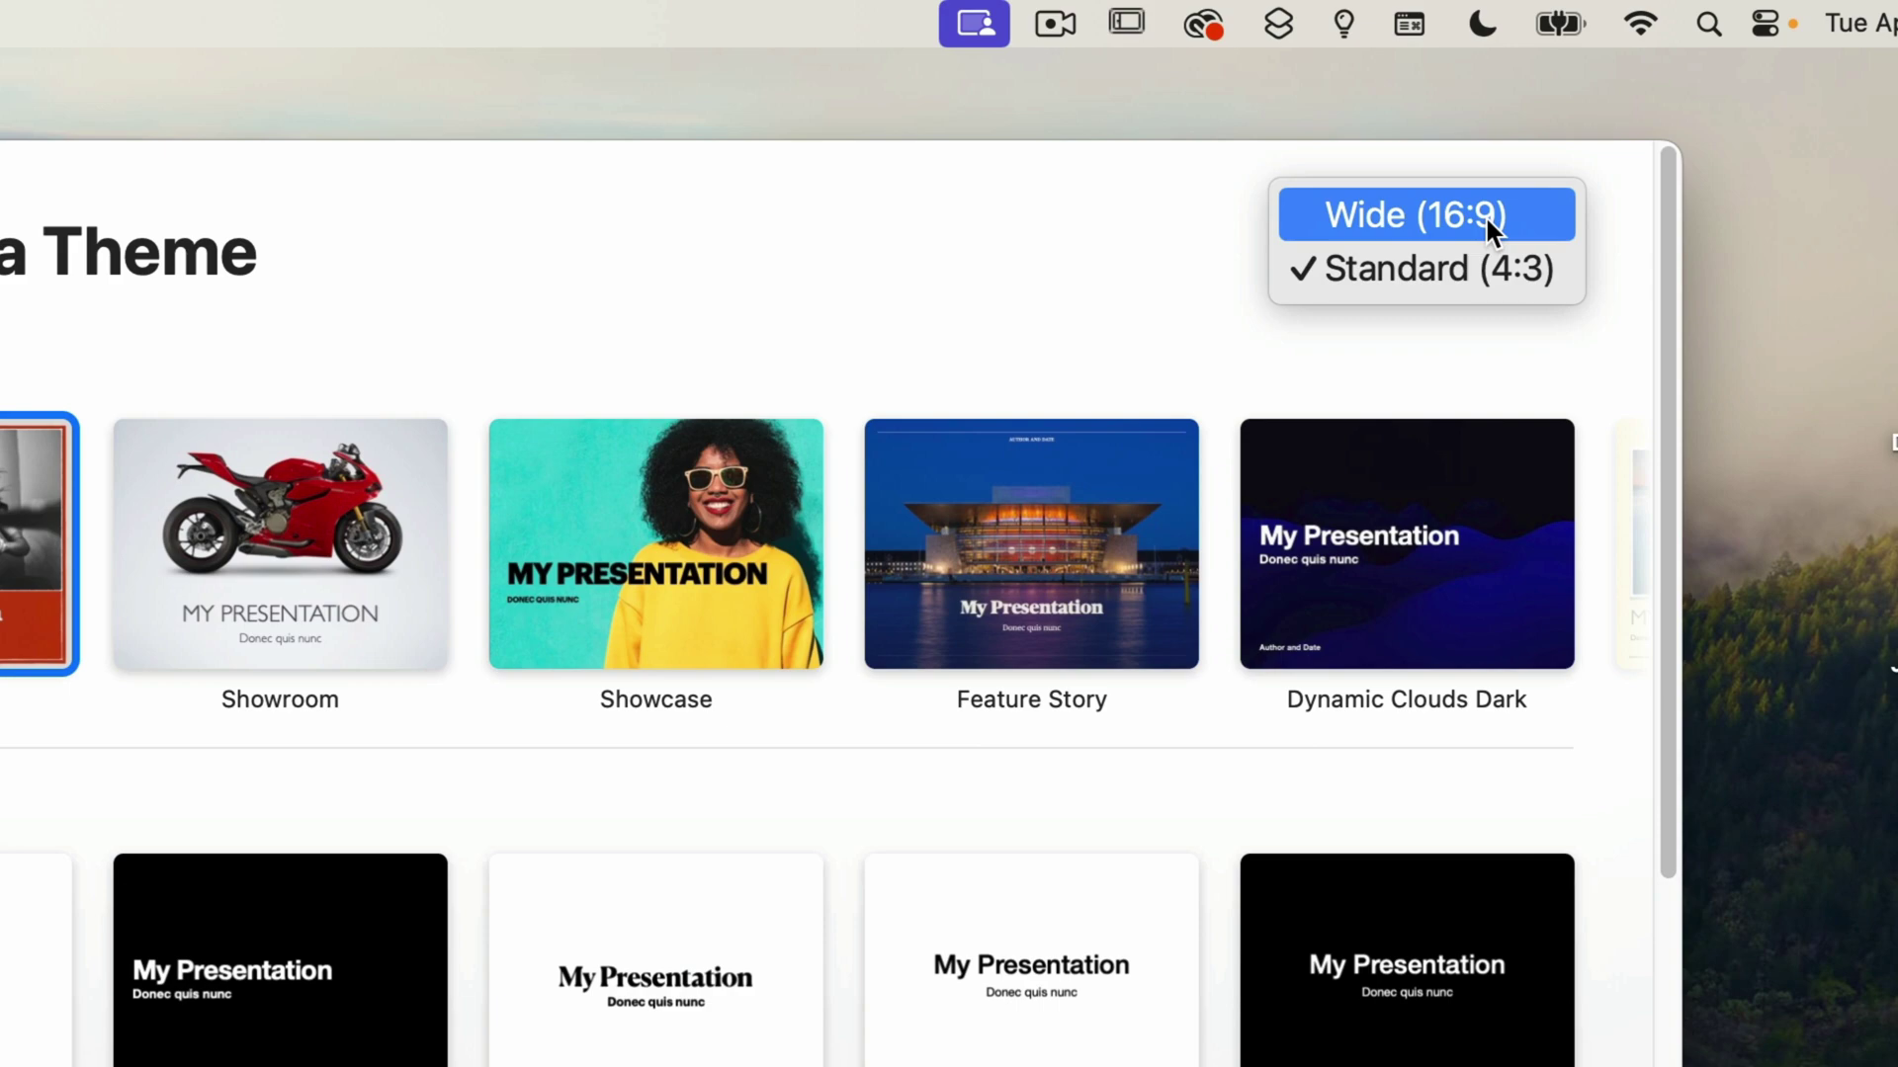
pyautogui.click(1484, 215)
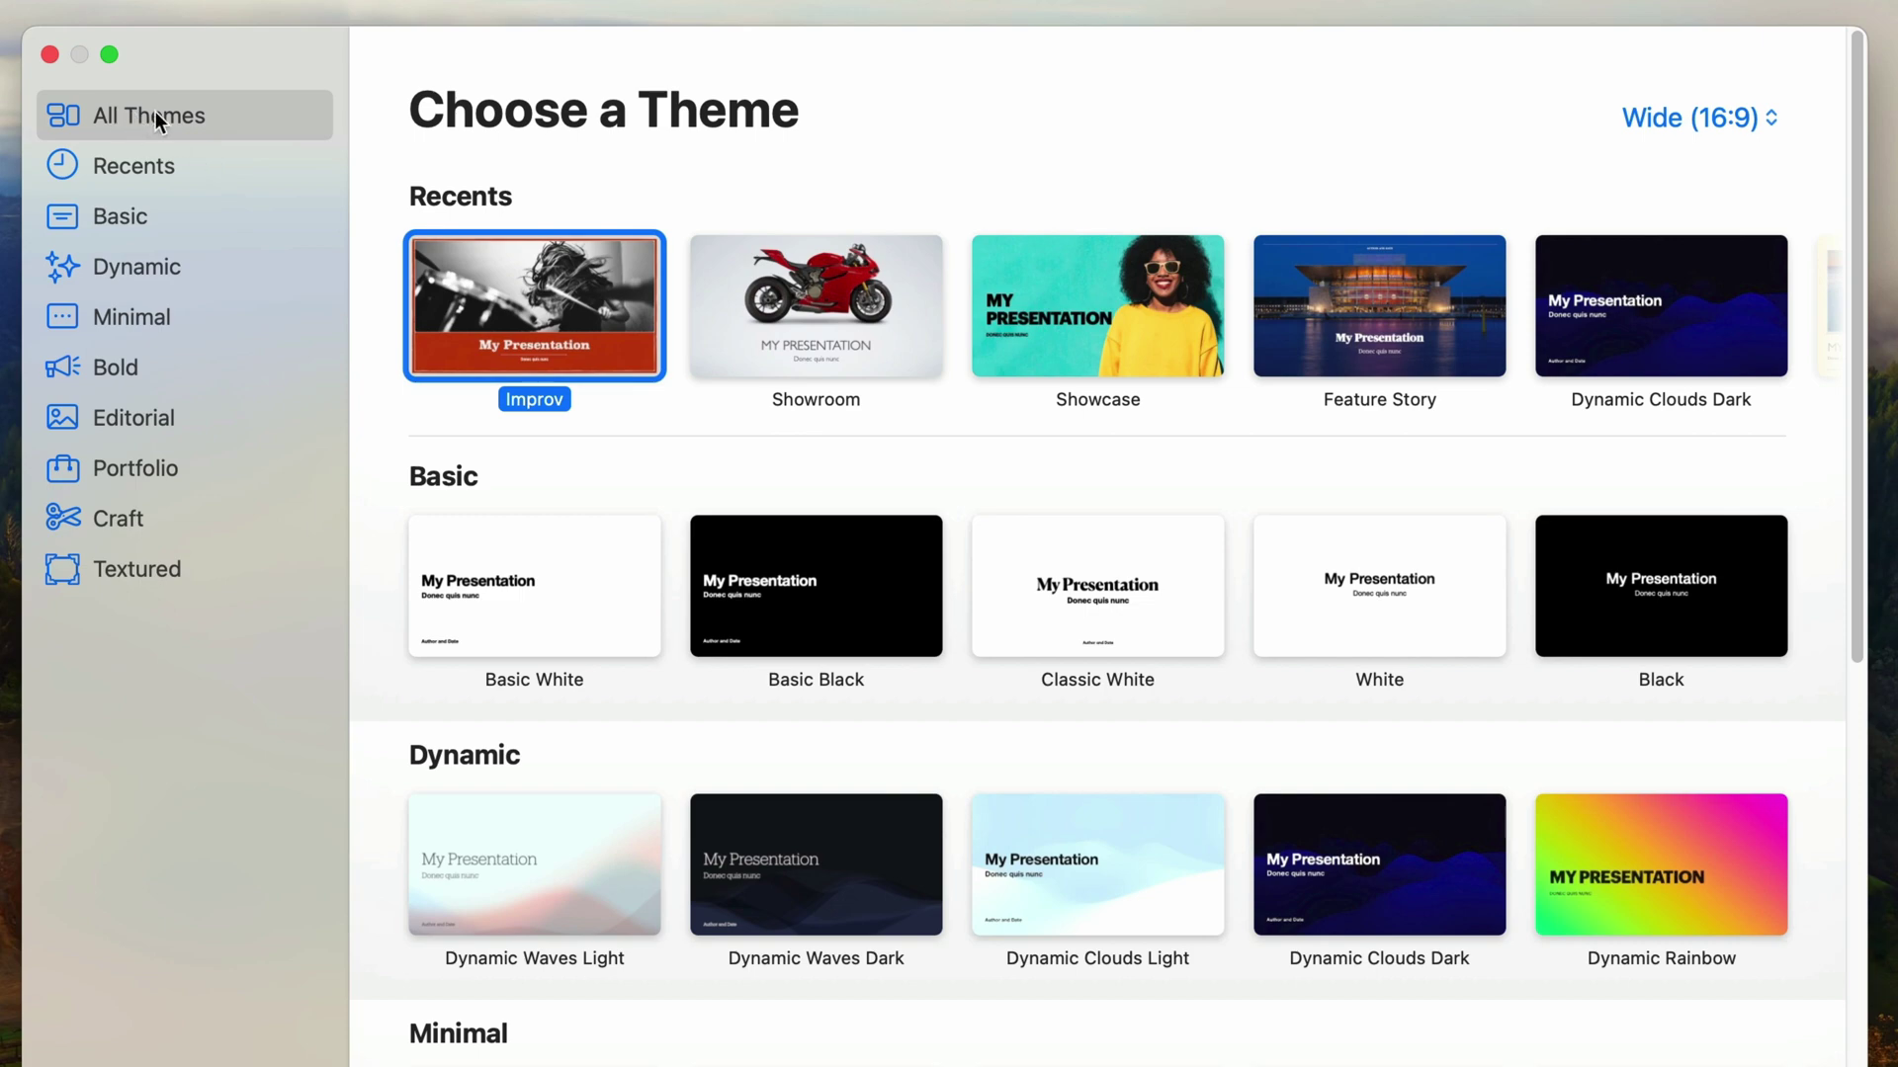
# Browse the theme gallery, filter to Minimal themes and create a presentation from Showroom.
pyautogui.scroll(-3, 1209, 415)
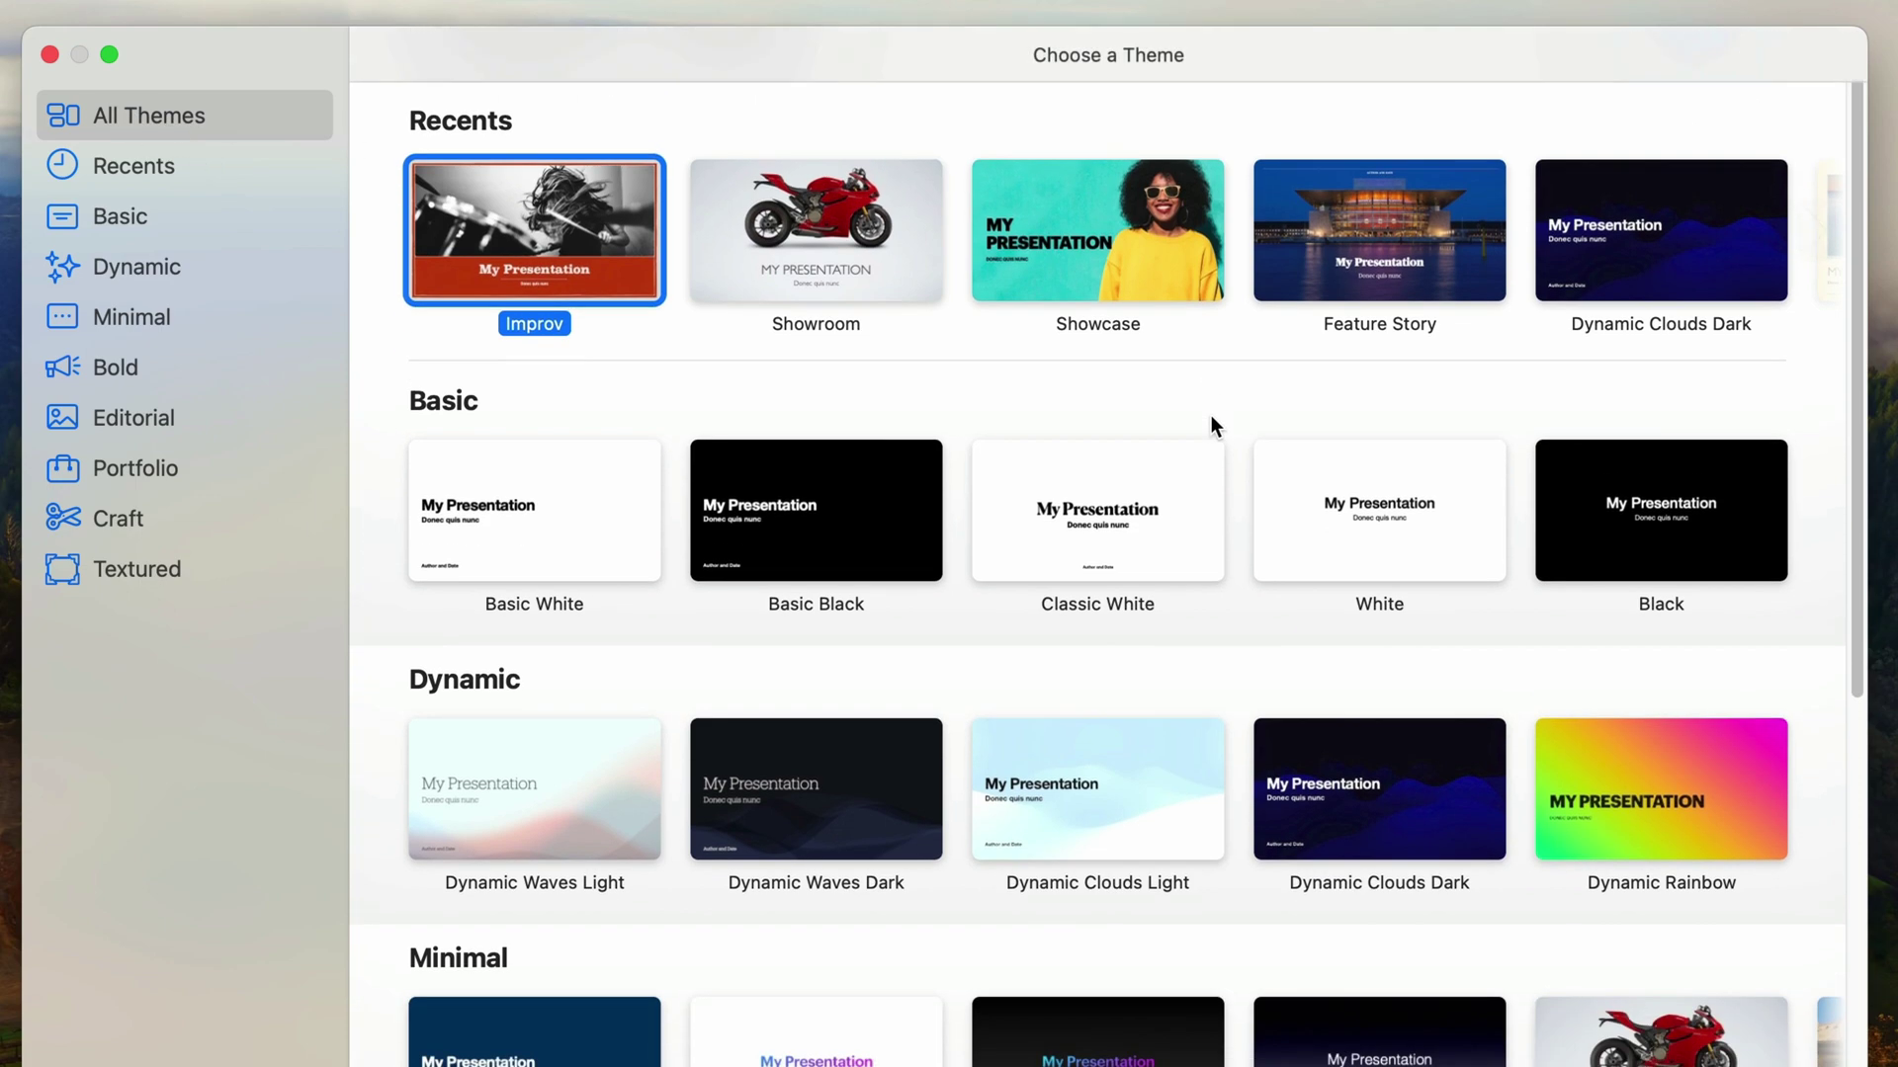
pyautogui.scroll(-2, 453, 751)
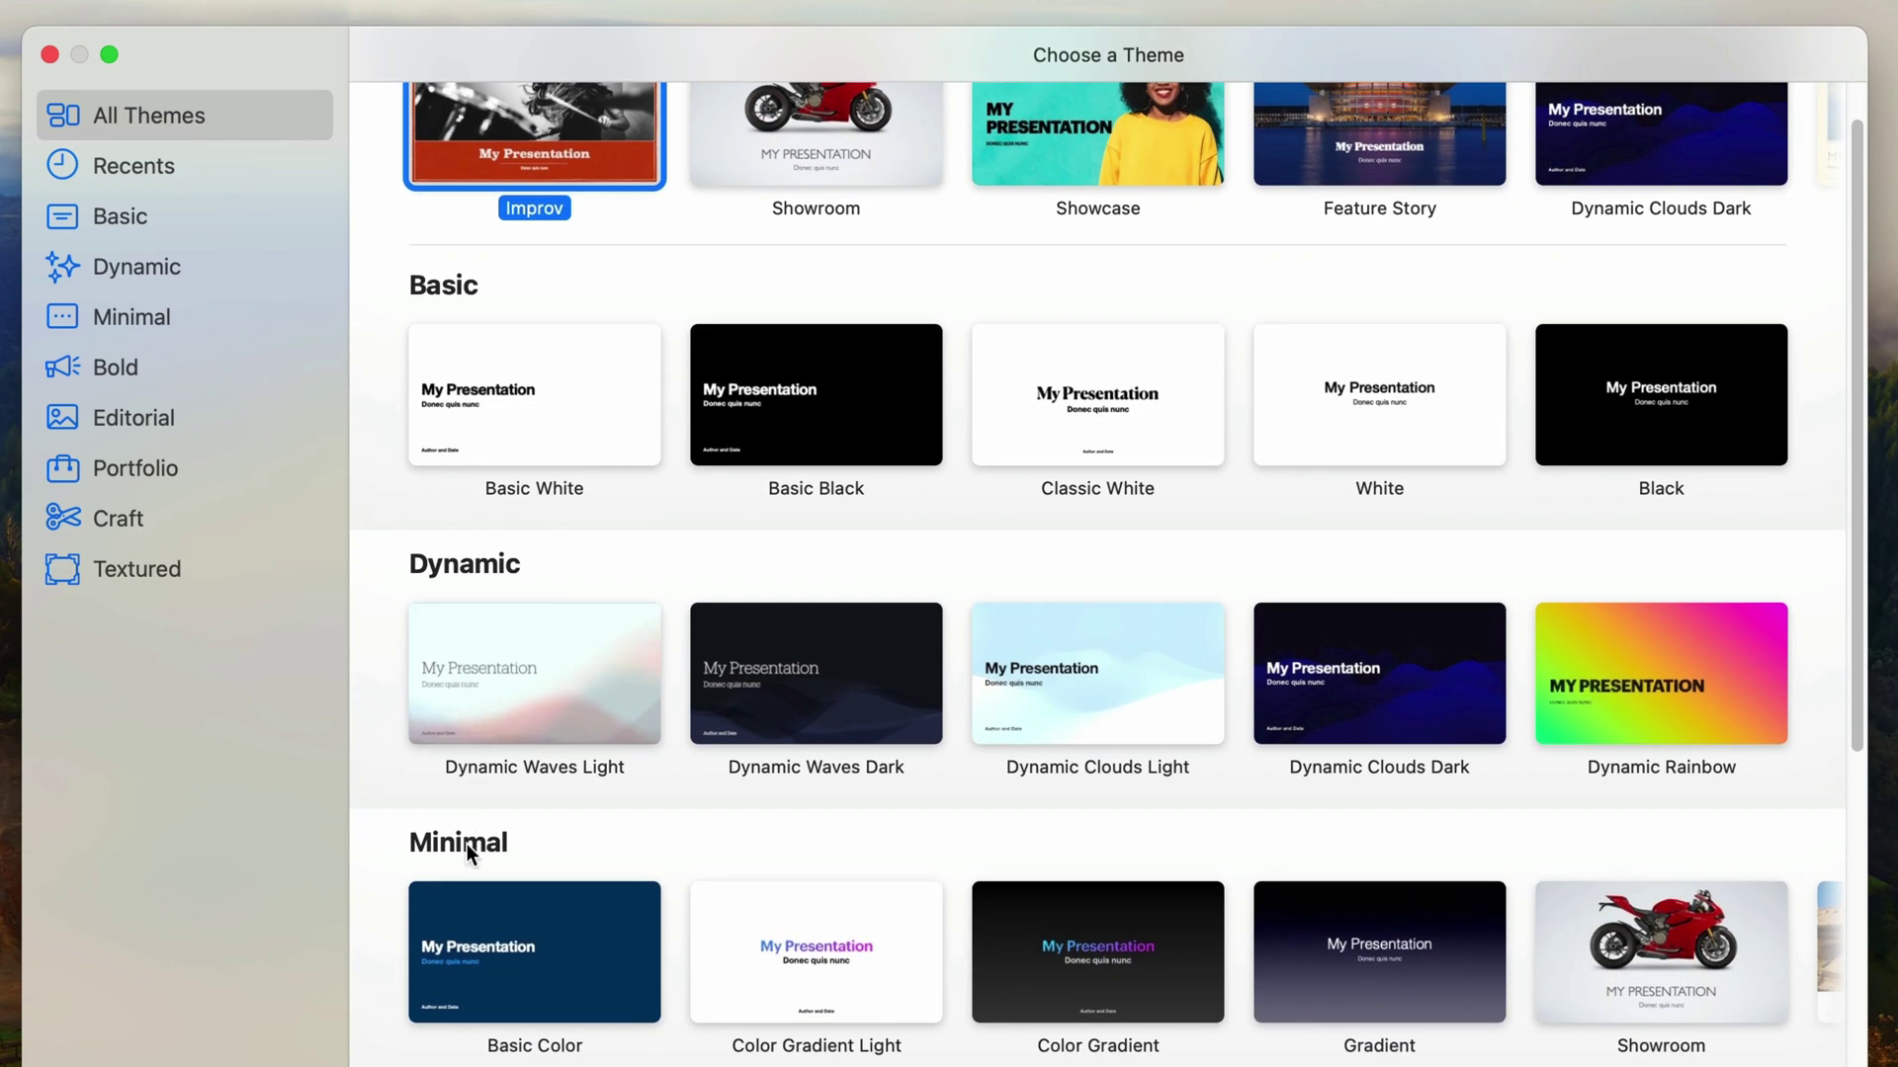
pyautogui.scroll(-2, 474, 856)
pyautogui.scroll(-2, 479, 875)
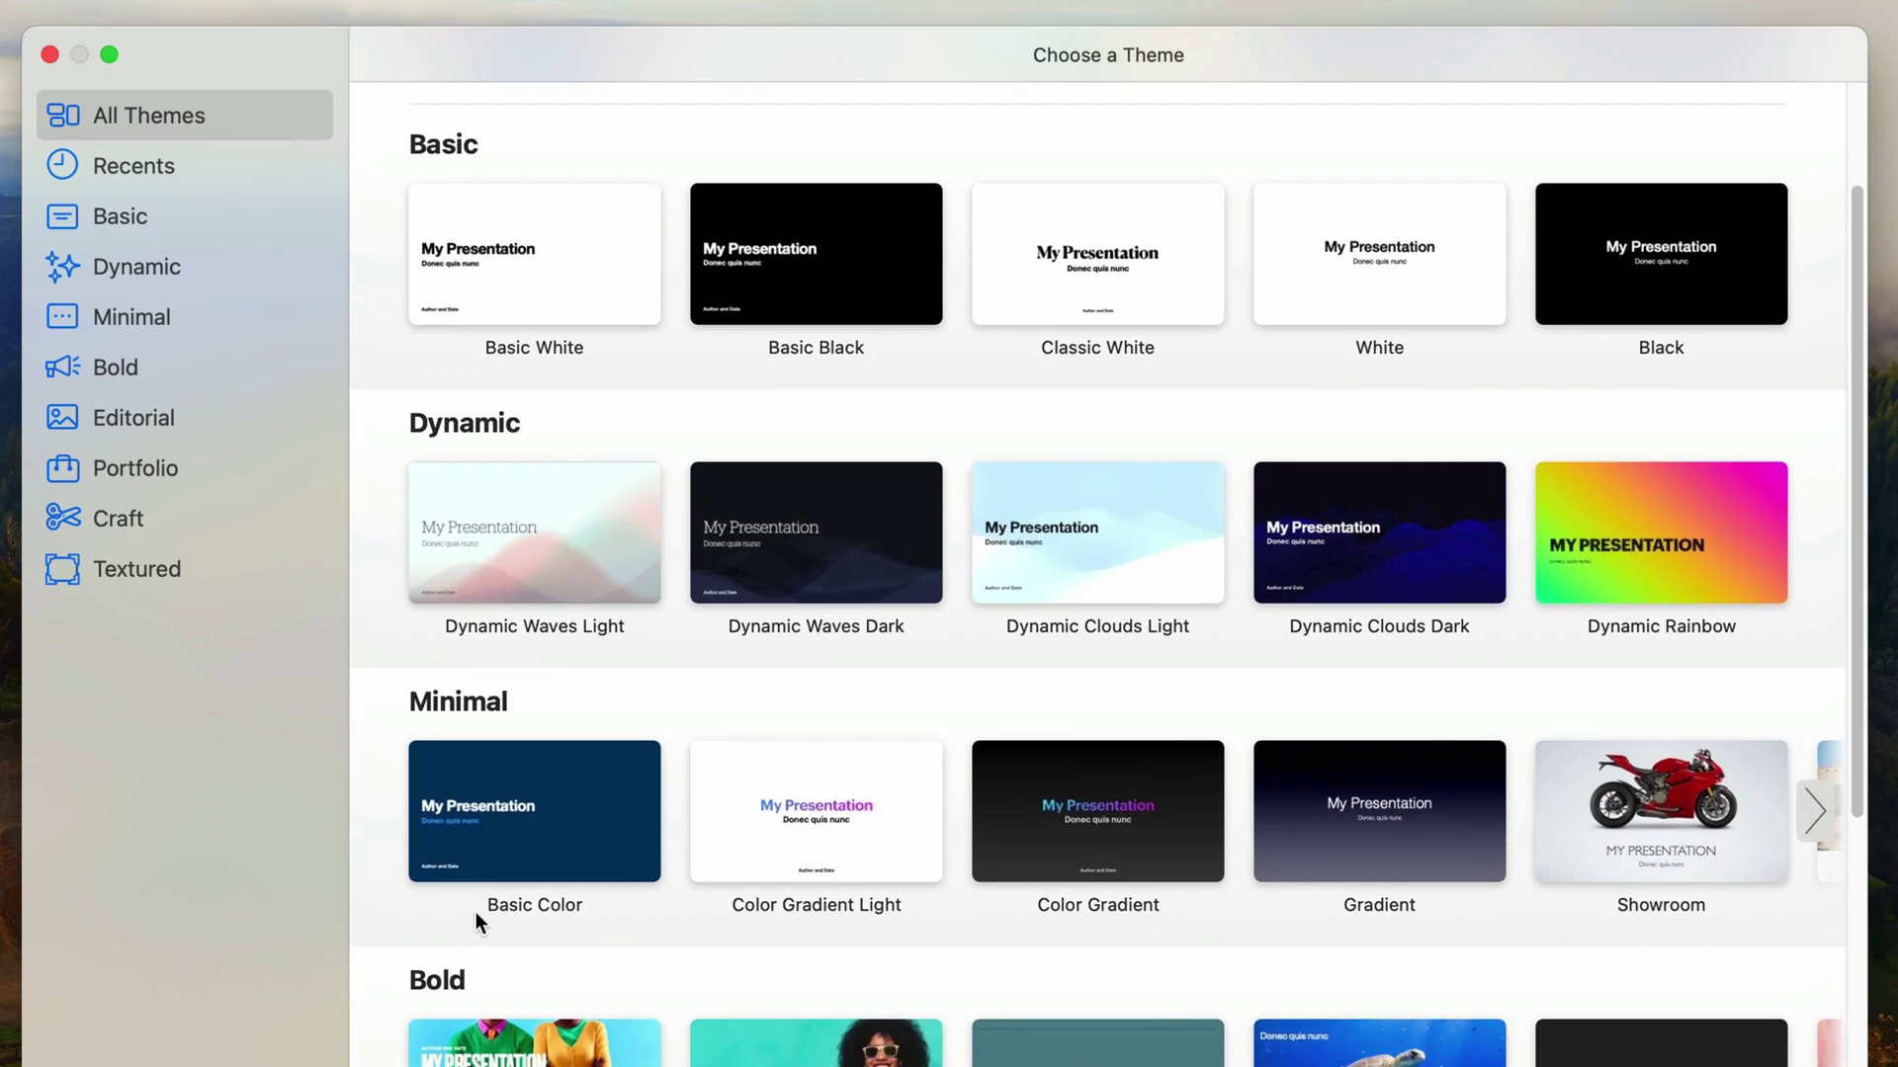
pyautogui.scroll(-5, 476, 919)
pyautogui.scroll(-3, 476, 928)
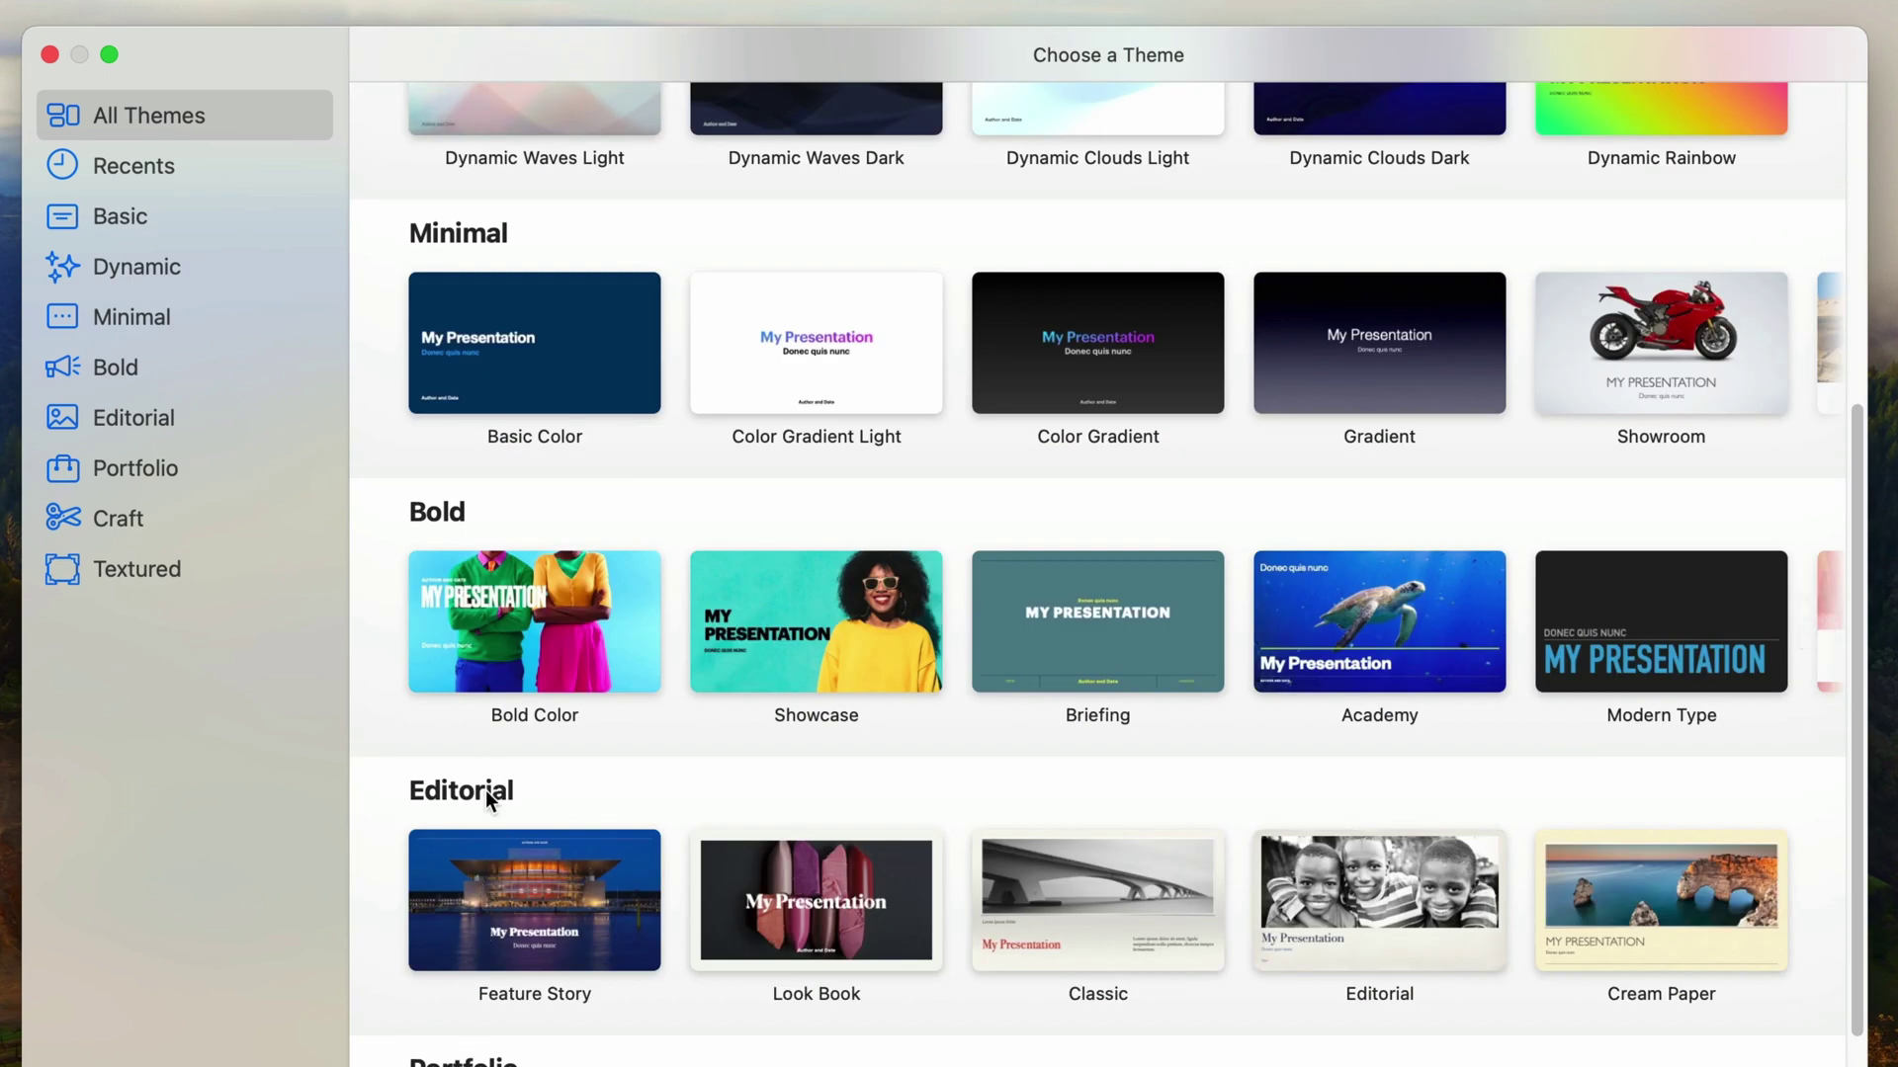
pyautogui.scroll(10, 485, 791)
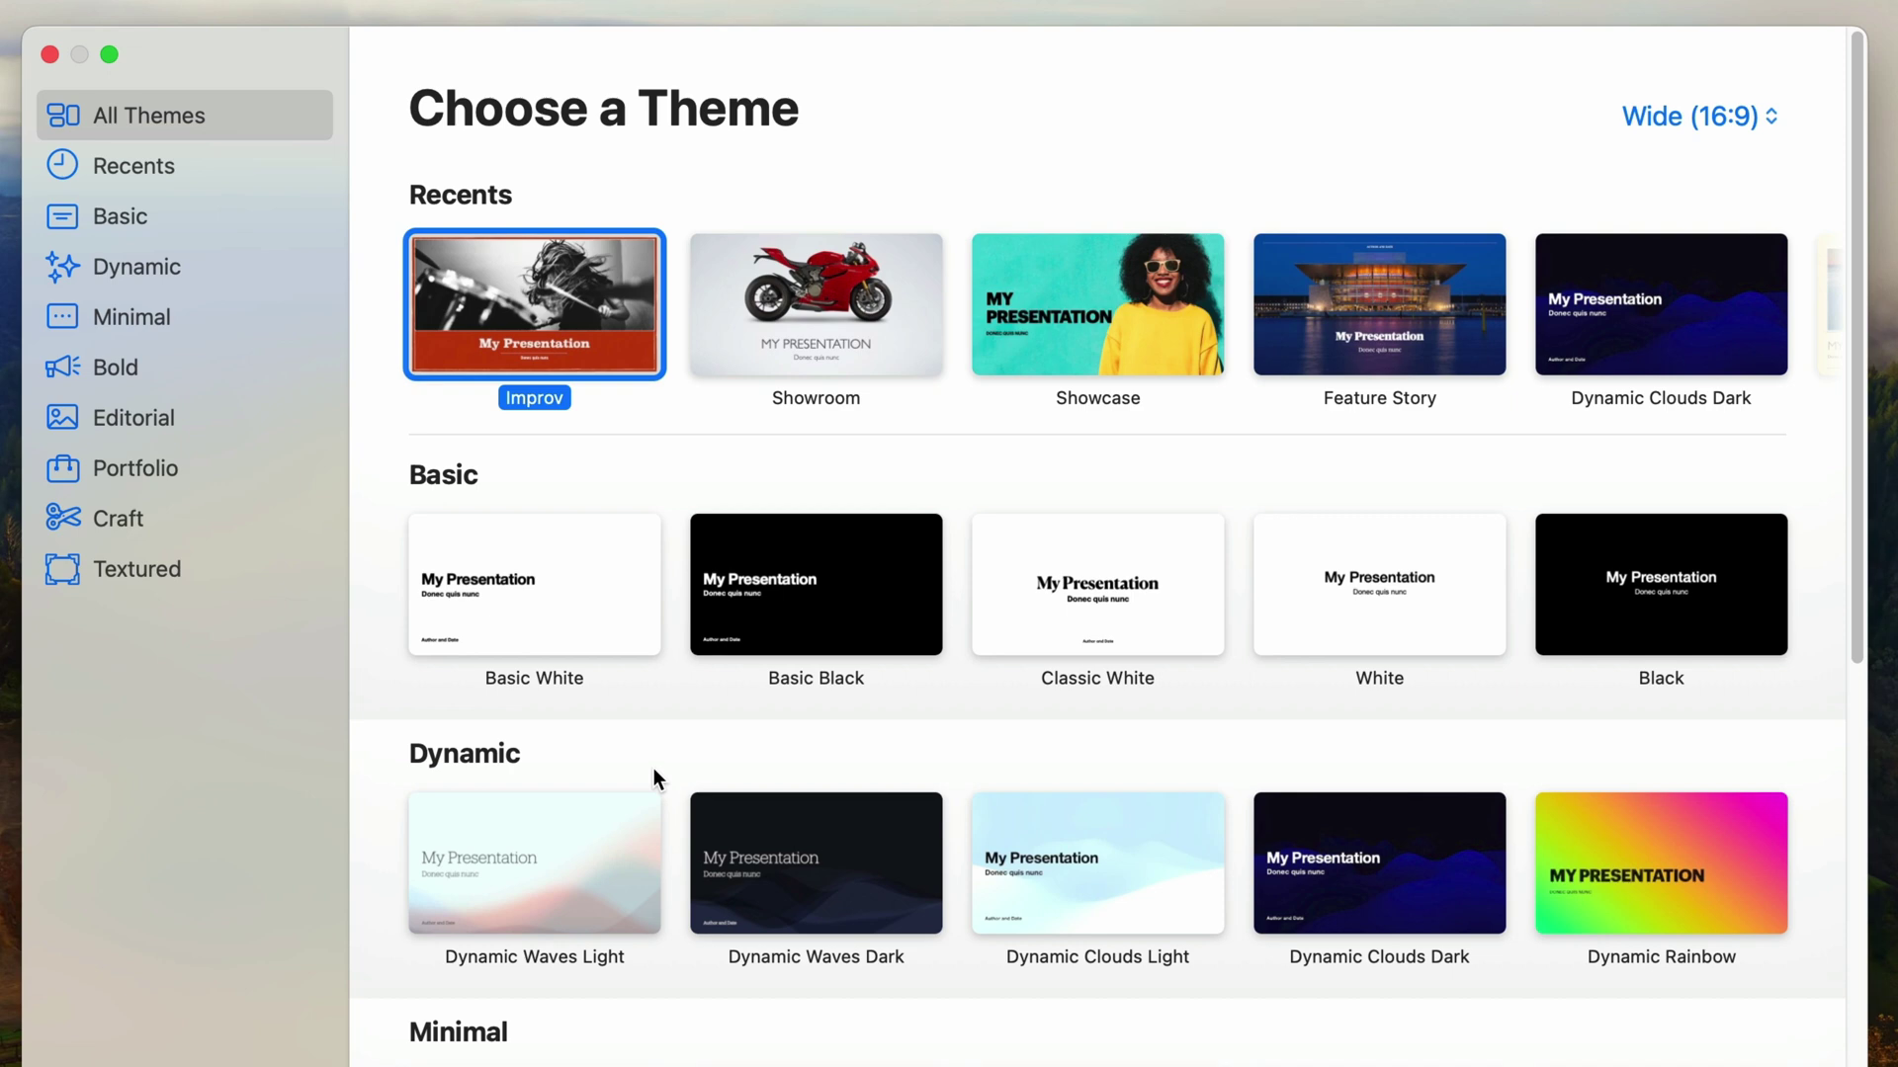
pyautogui.click(205, 318)
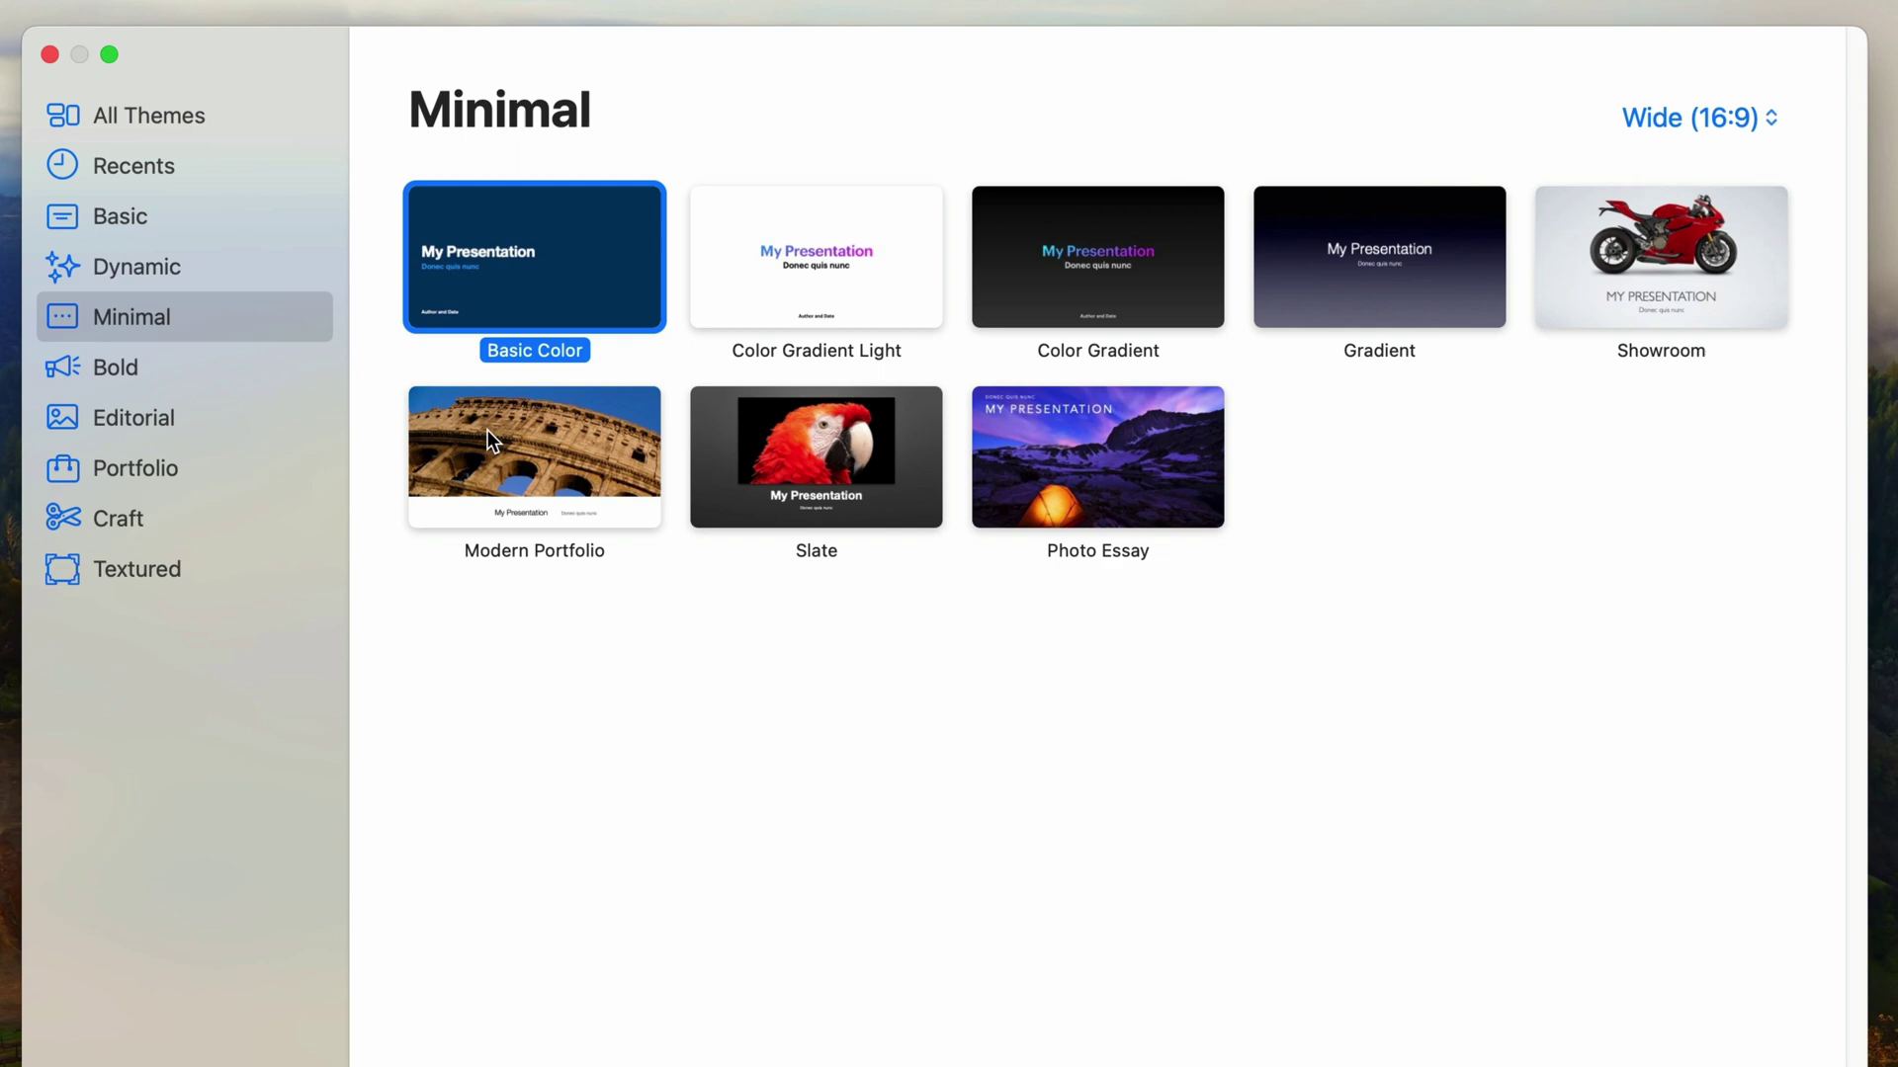
pyautogui.click(1686, 273)
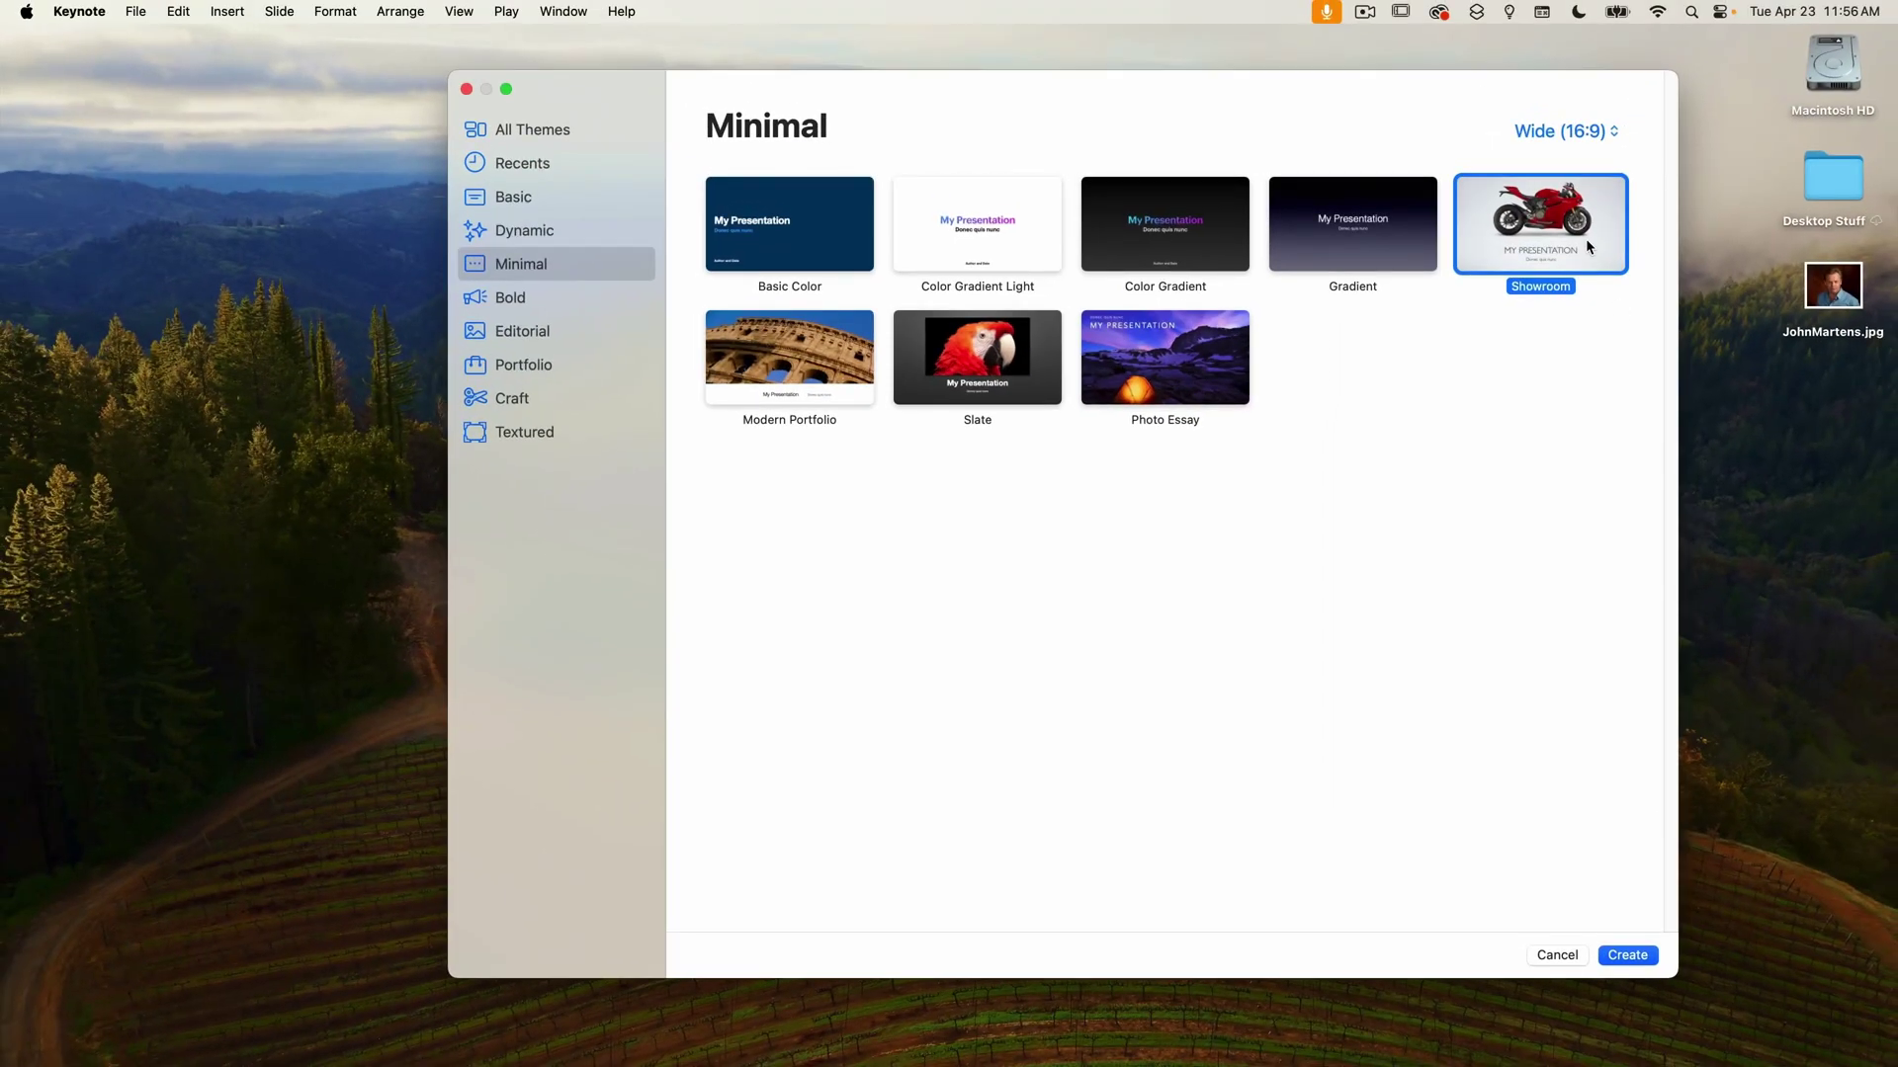
pyautogui.doubleClick(1585, 239)
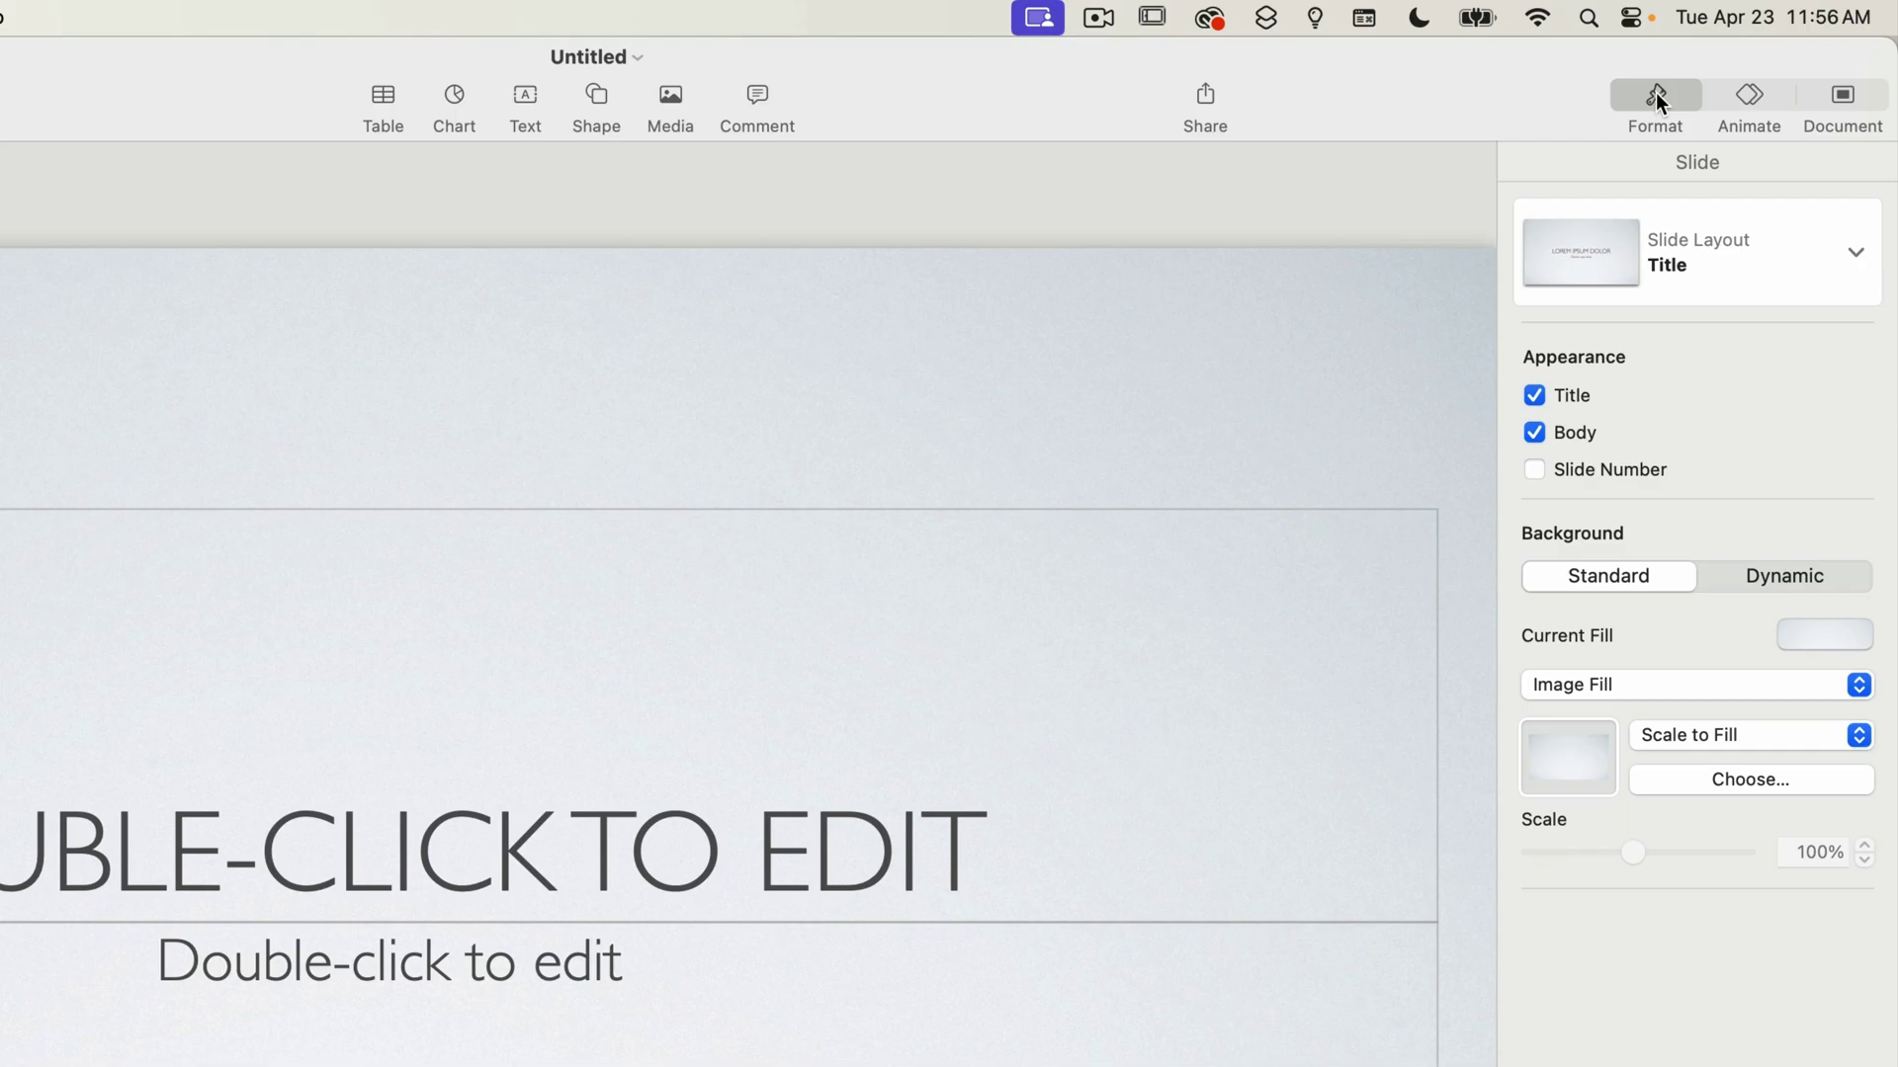
# View the Animate, Document and Format inspectors, then hide and restore the Format sidebar.
pyautogui.click(1752, 96)
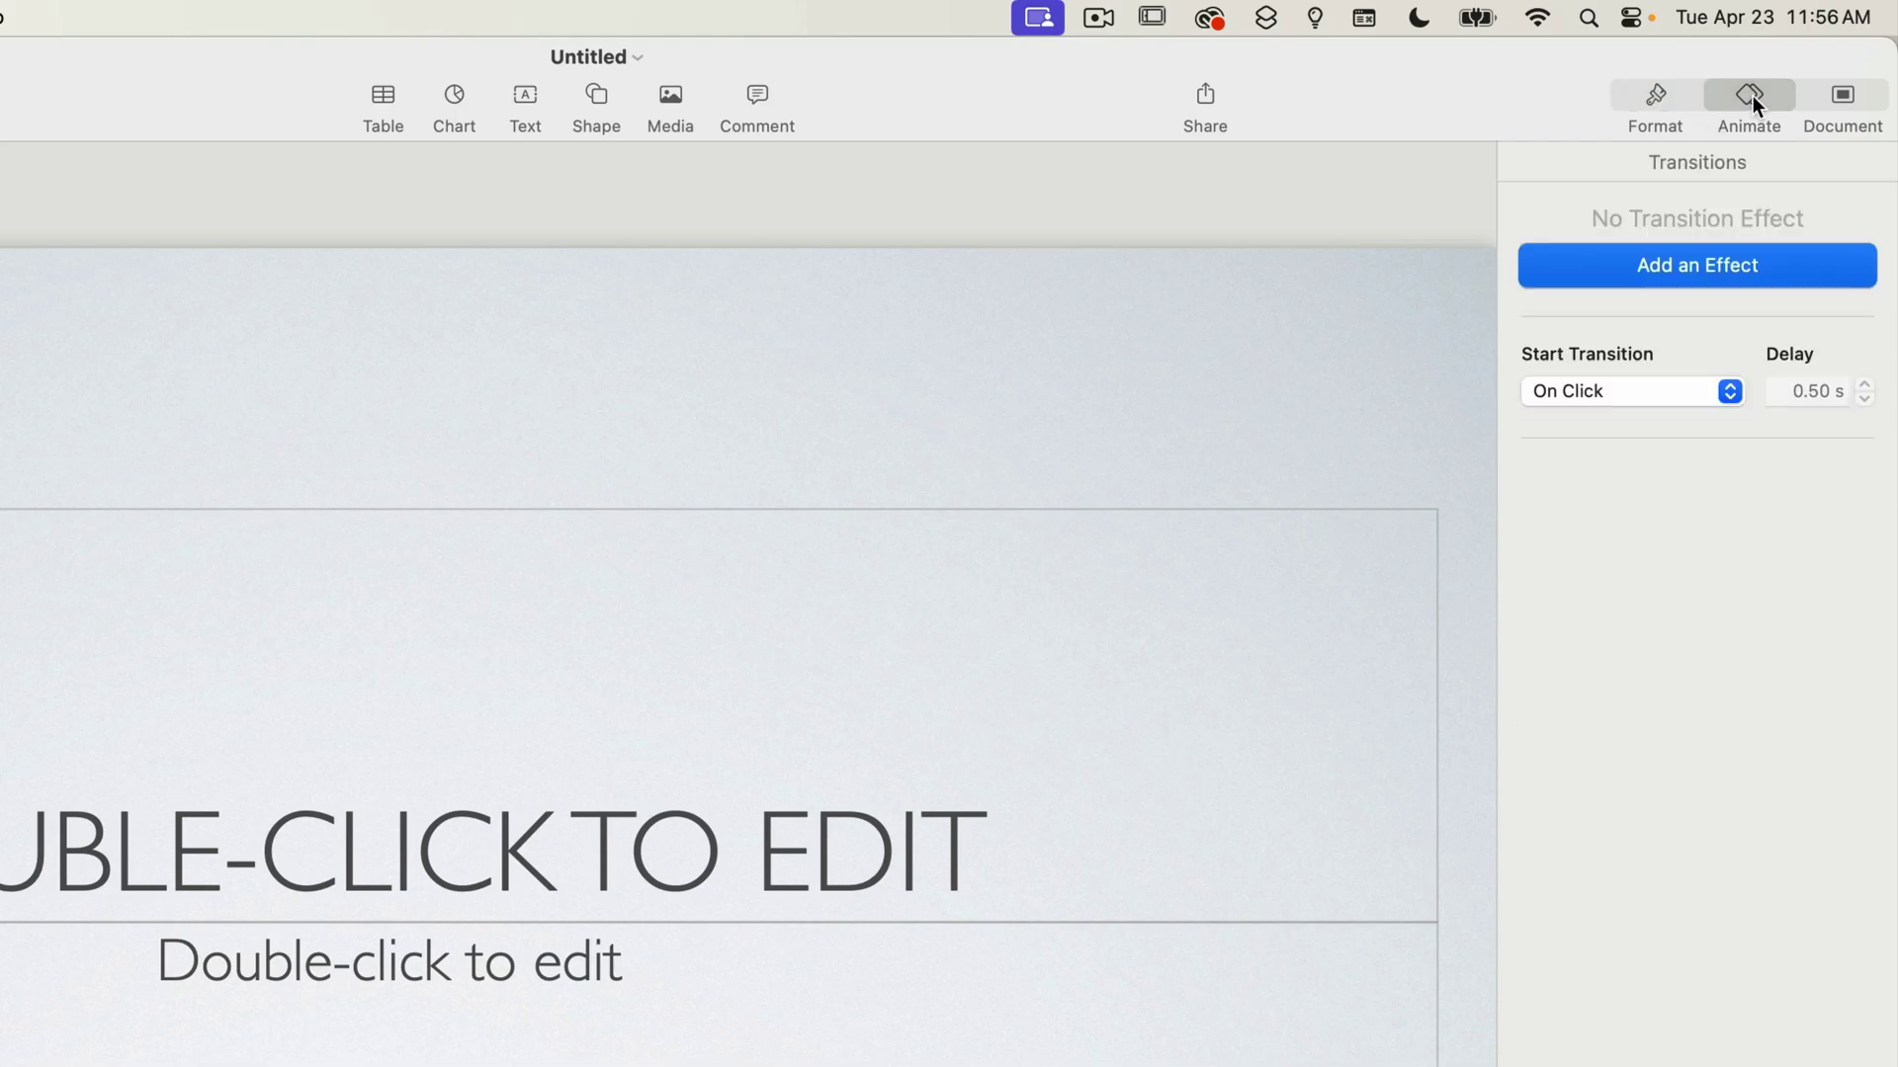
pyautogui.click(1844, 95)
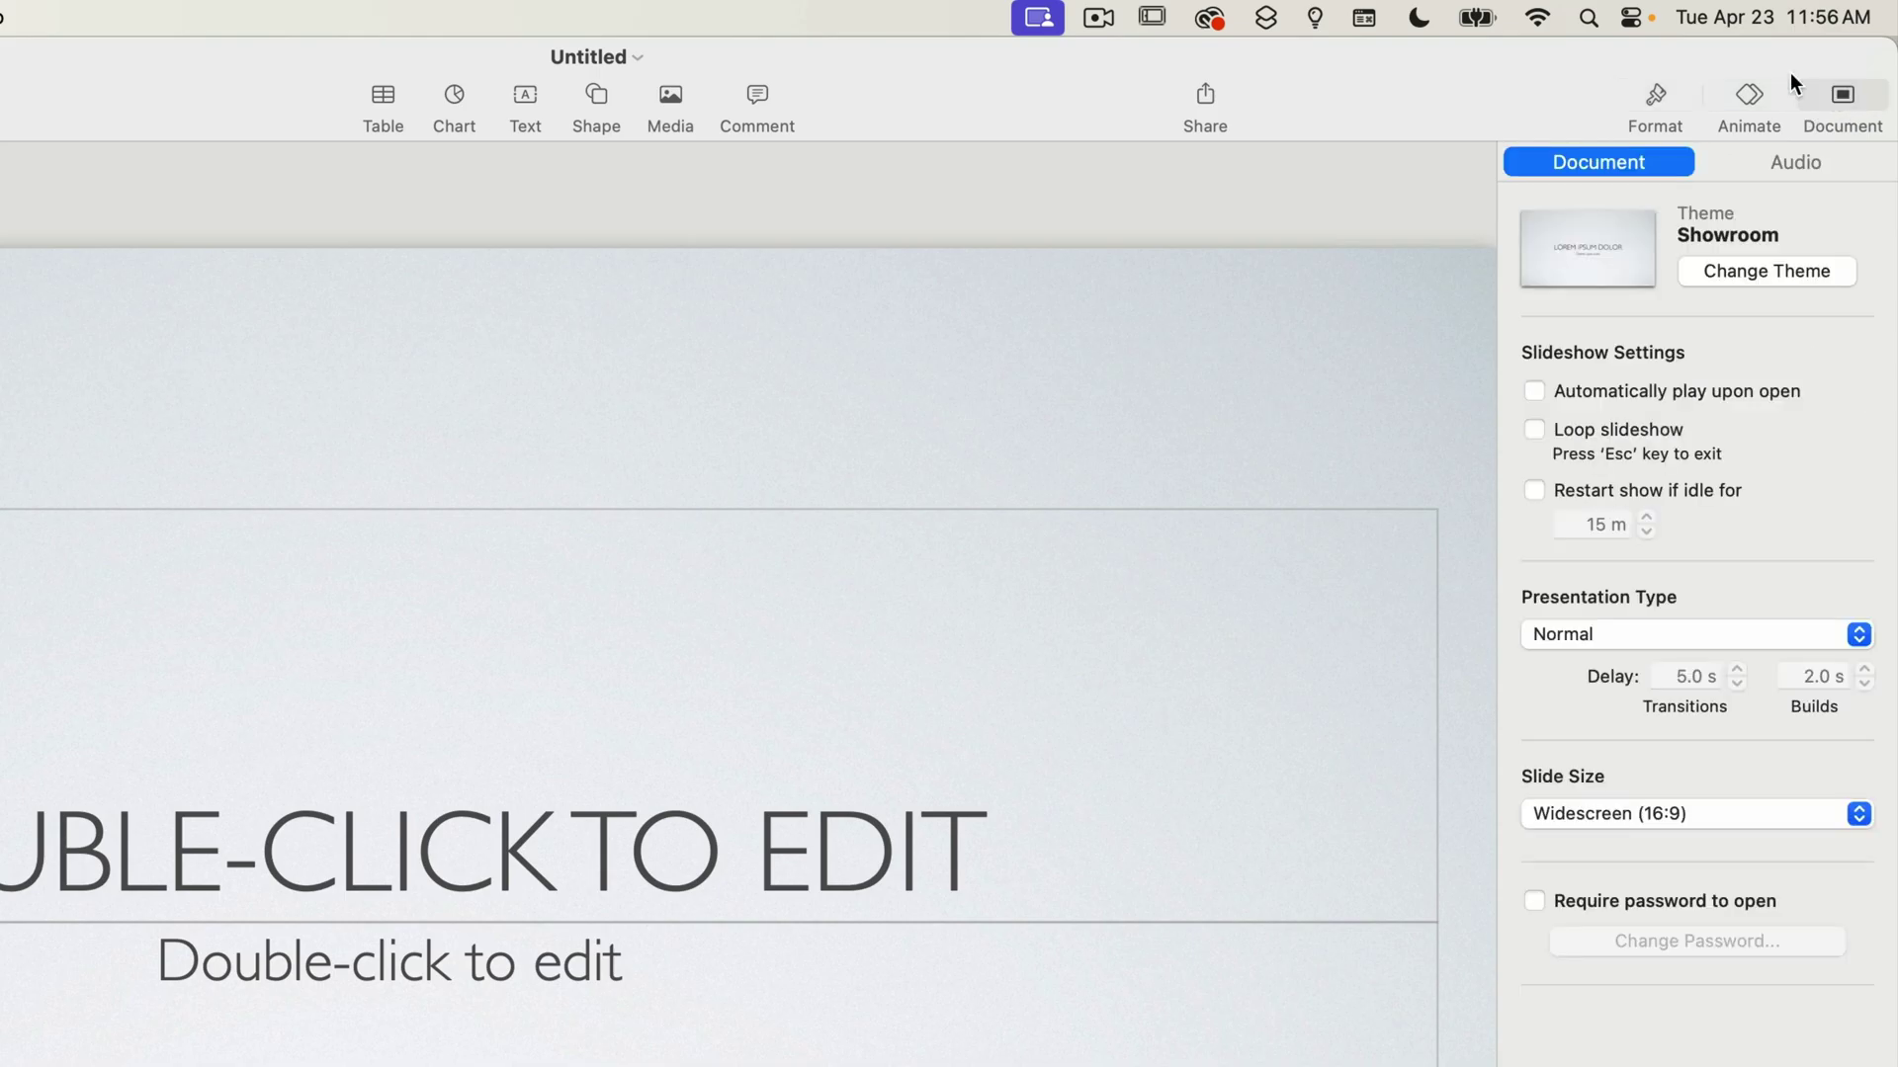
pyautogui.click(1655, 98)
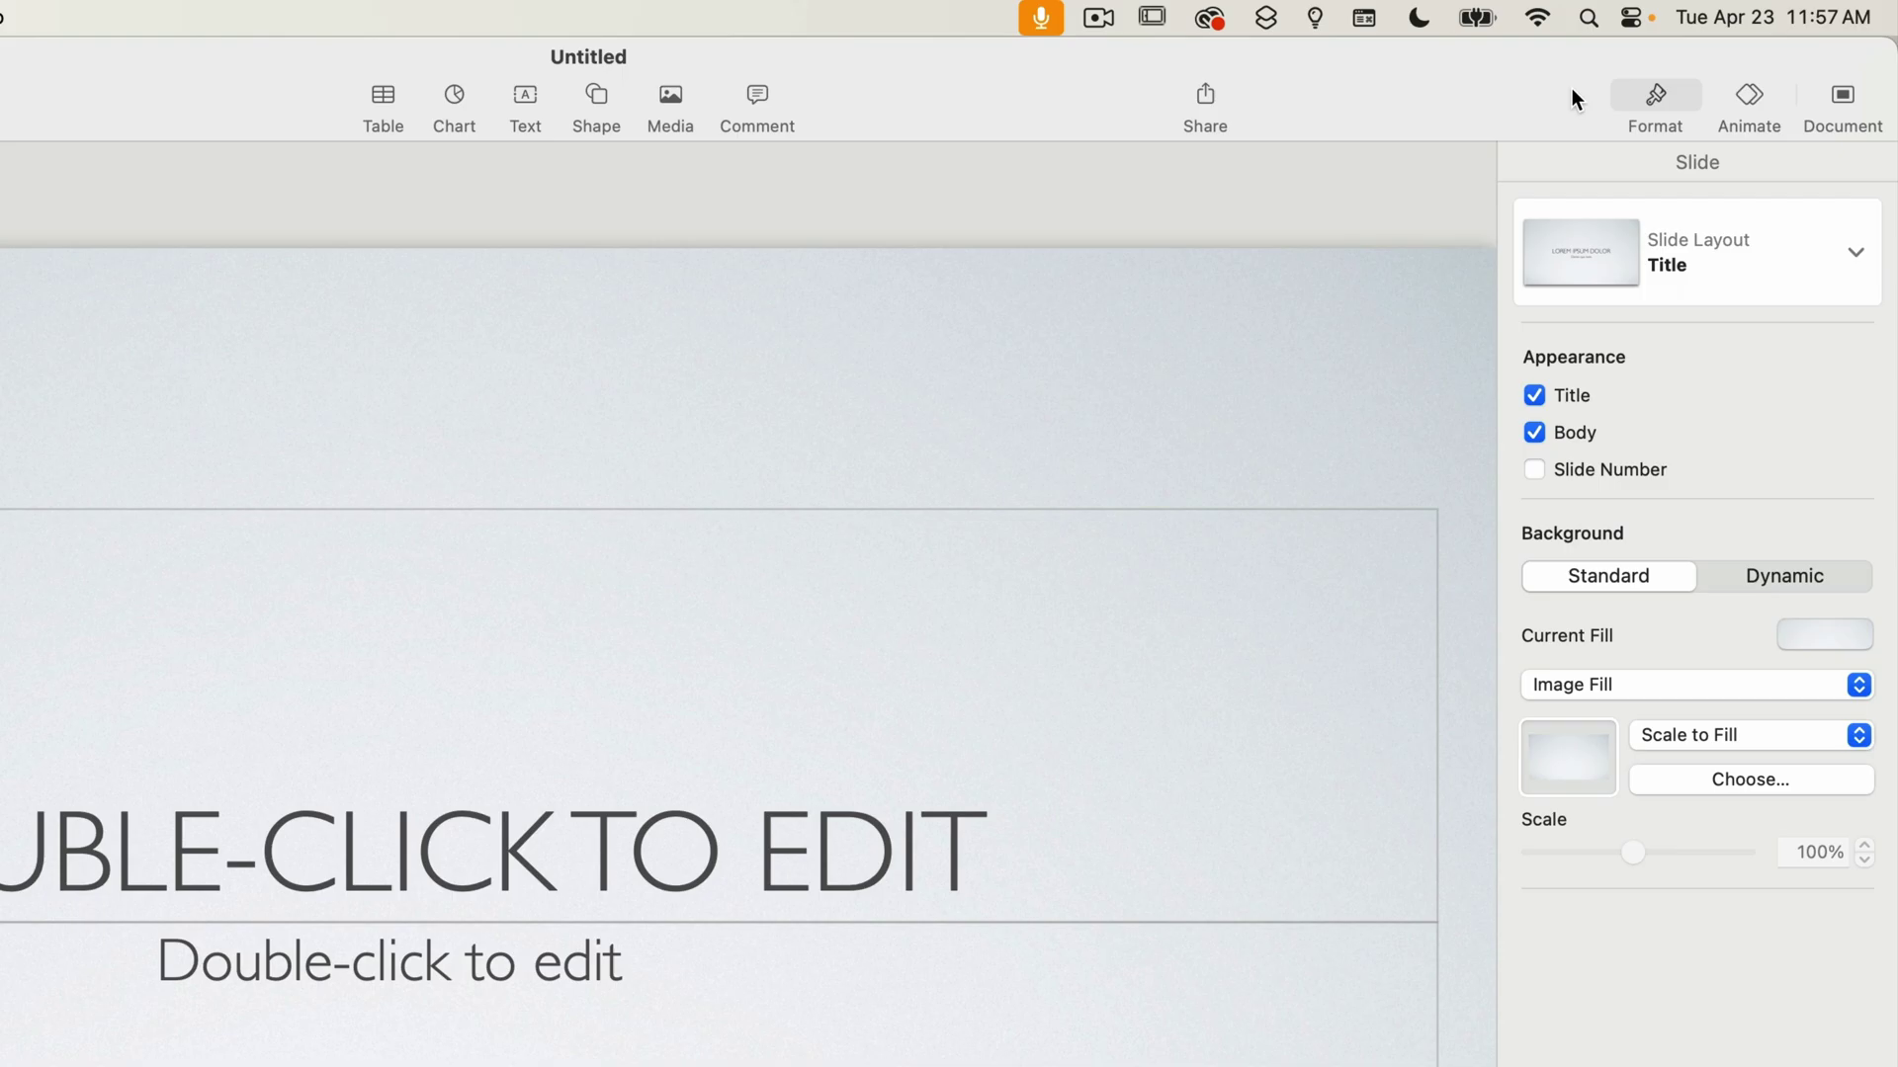
pyautogui.click(1678, 93)
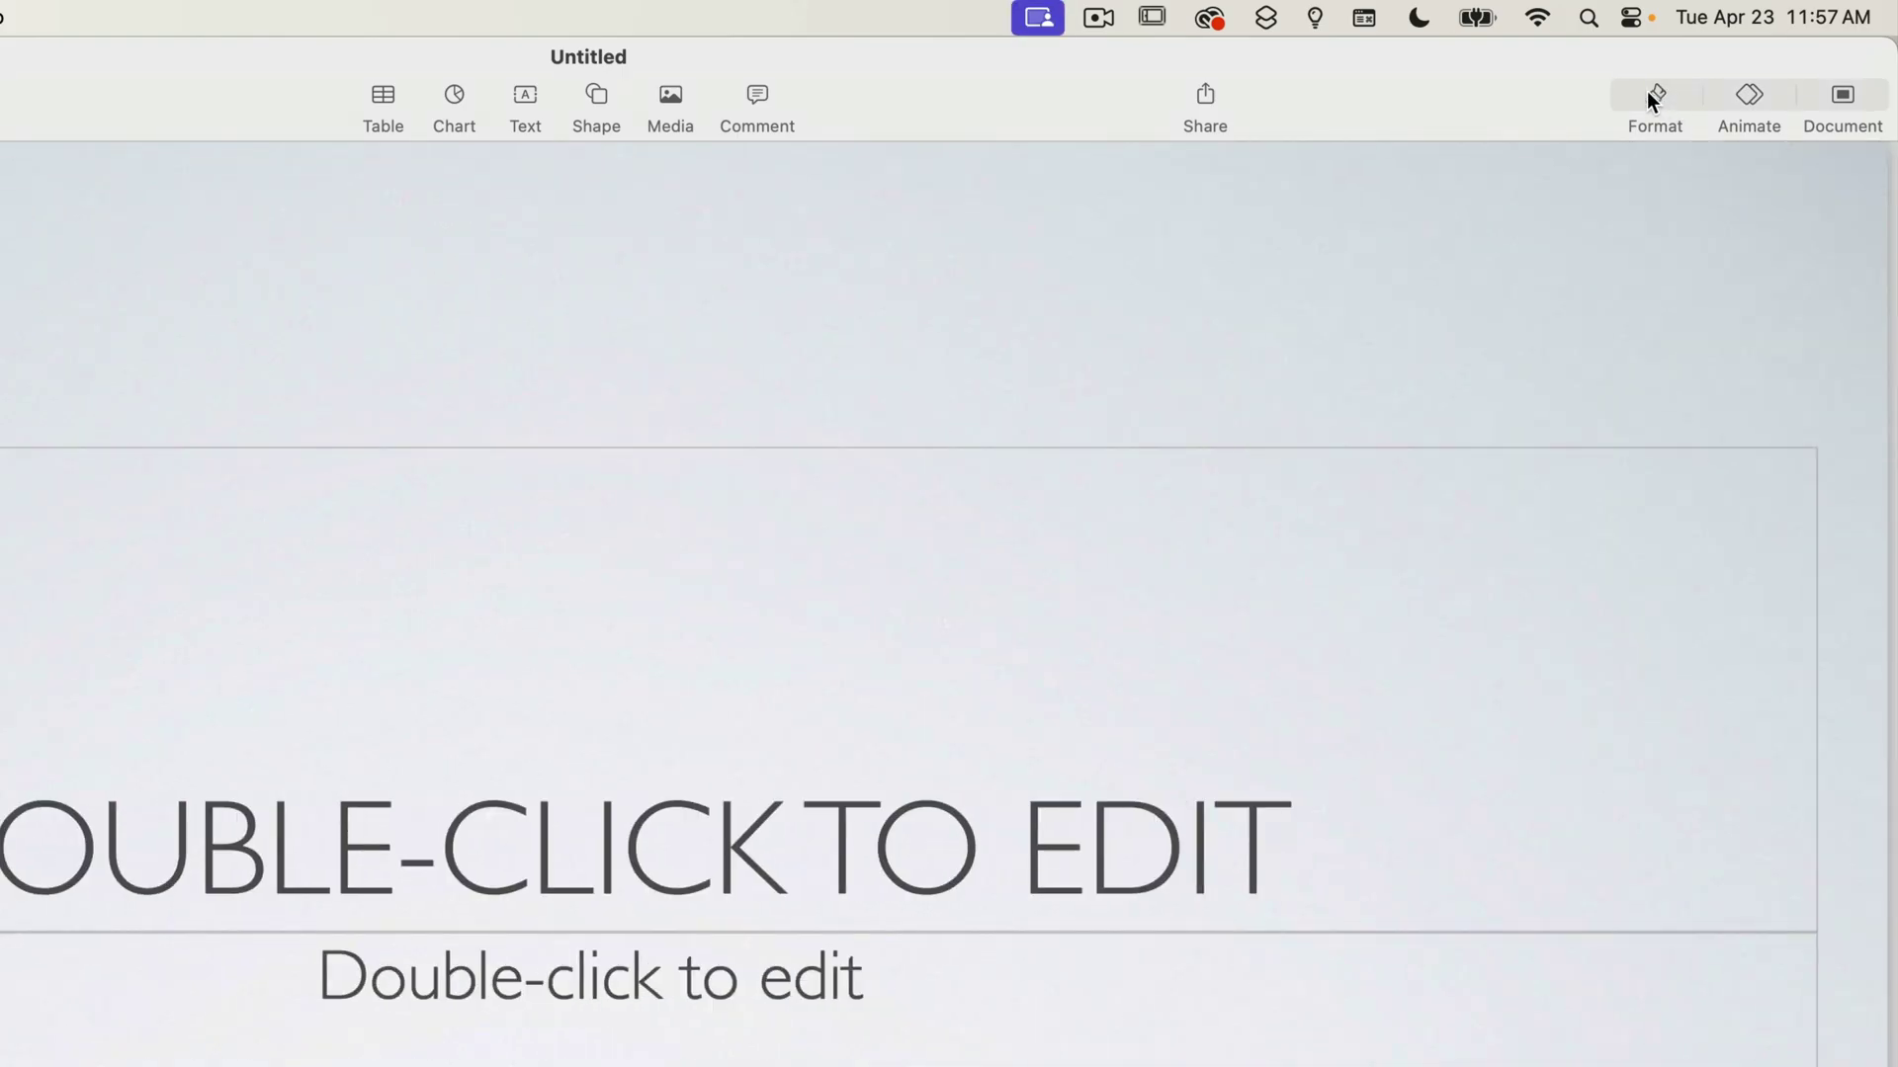
pyautogui.click(1654, 100)
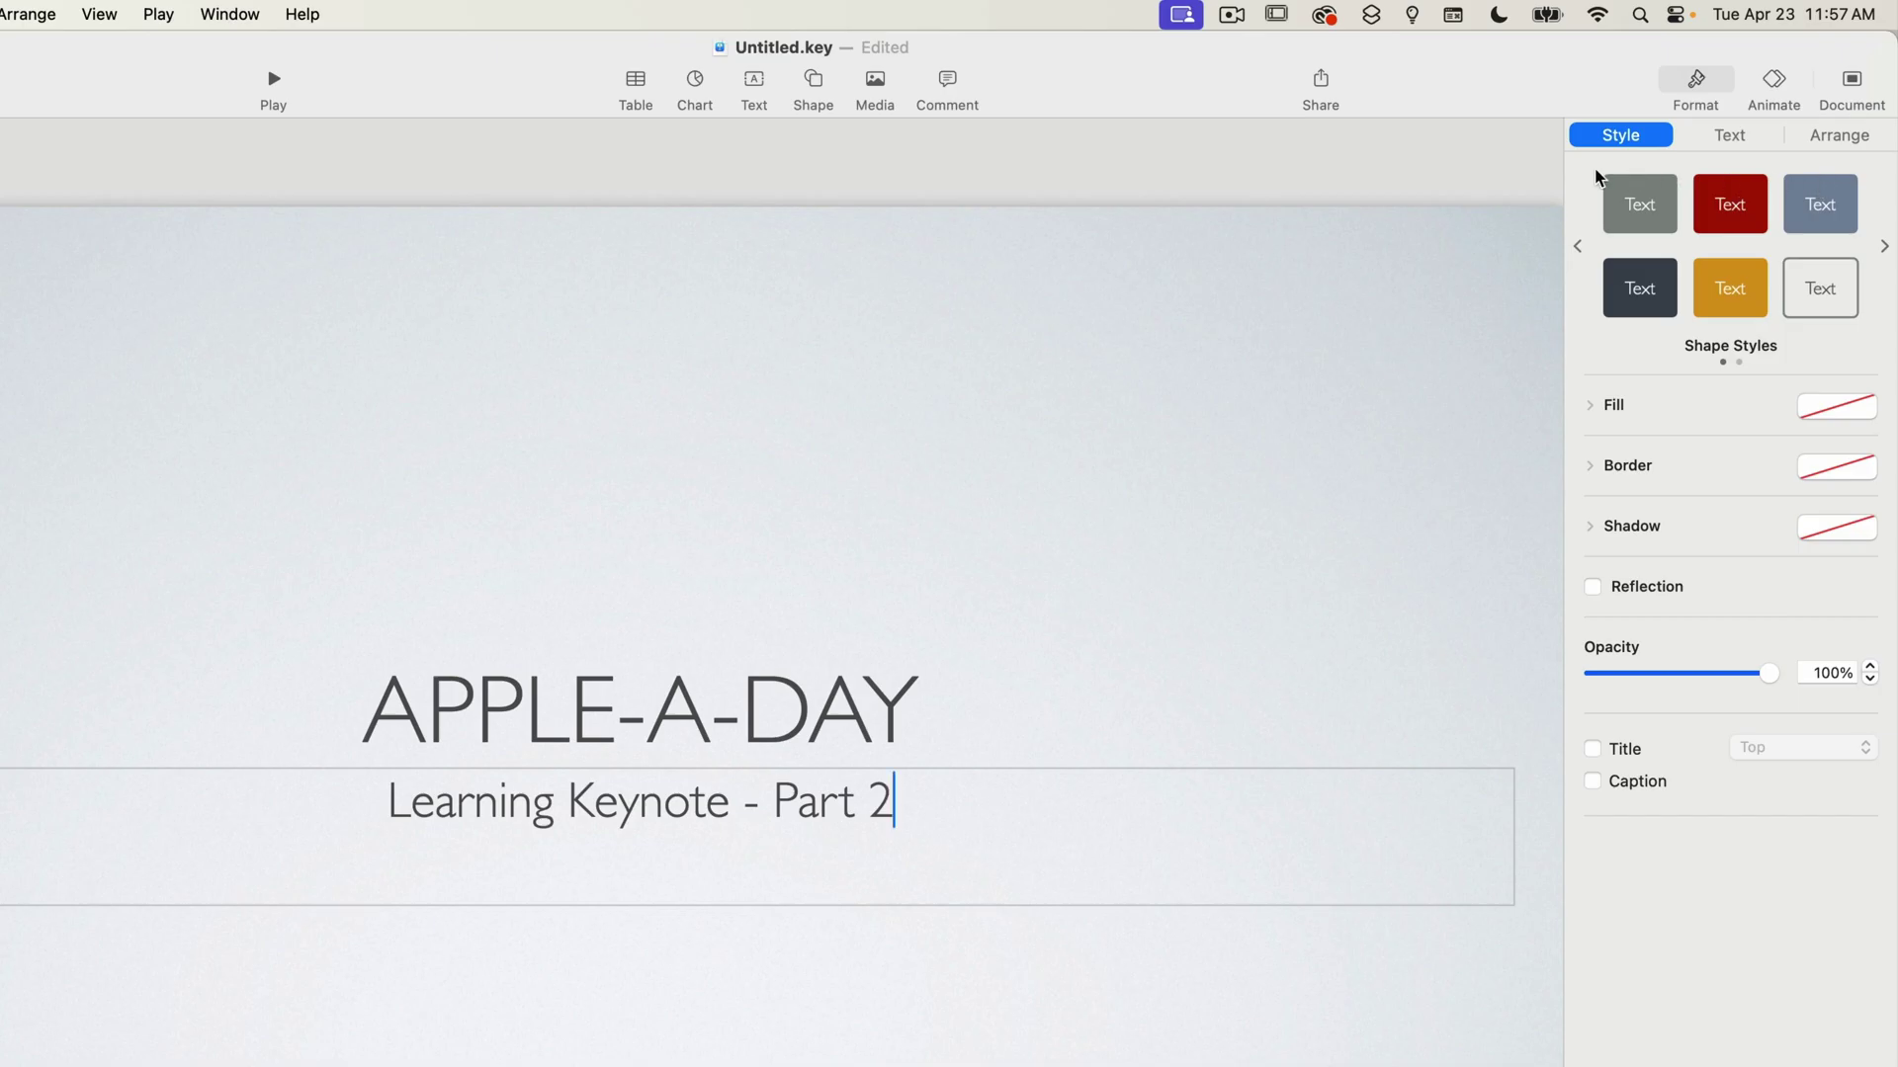
# Deselect the subtitle so the title slide's layout options show in the sidebar.
pyautogui.click(1368, 292)
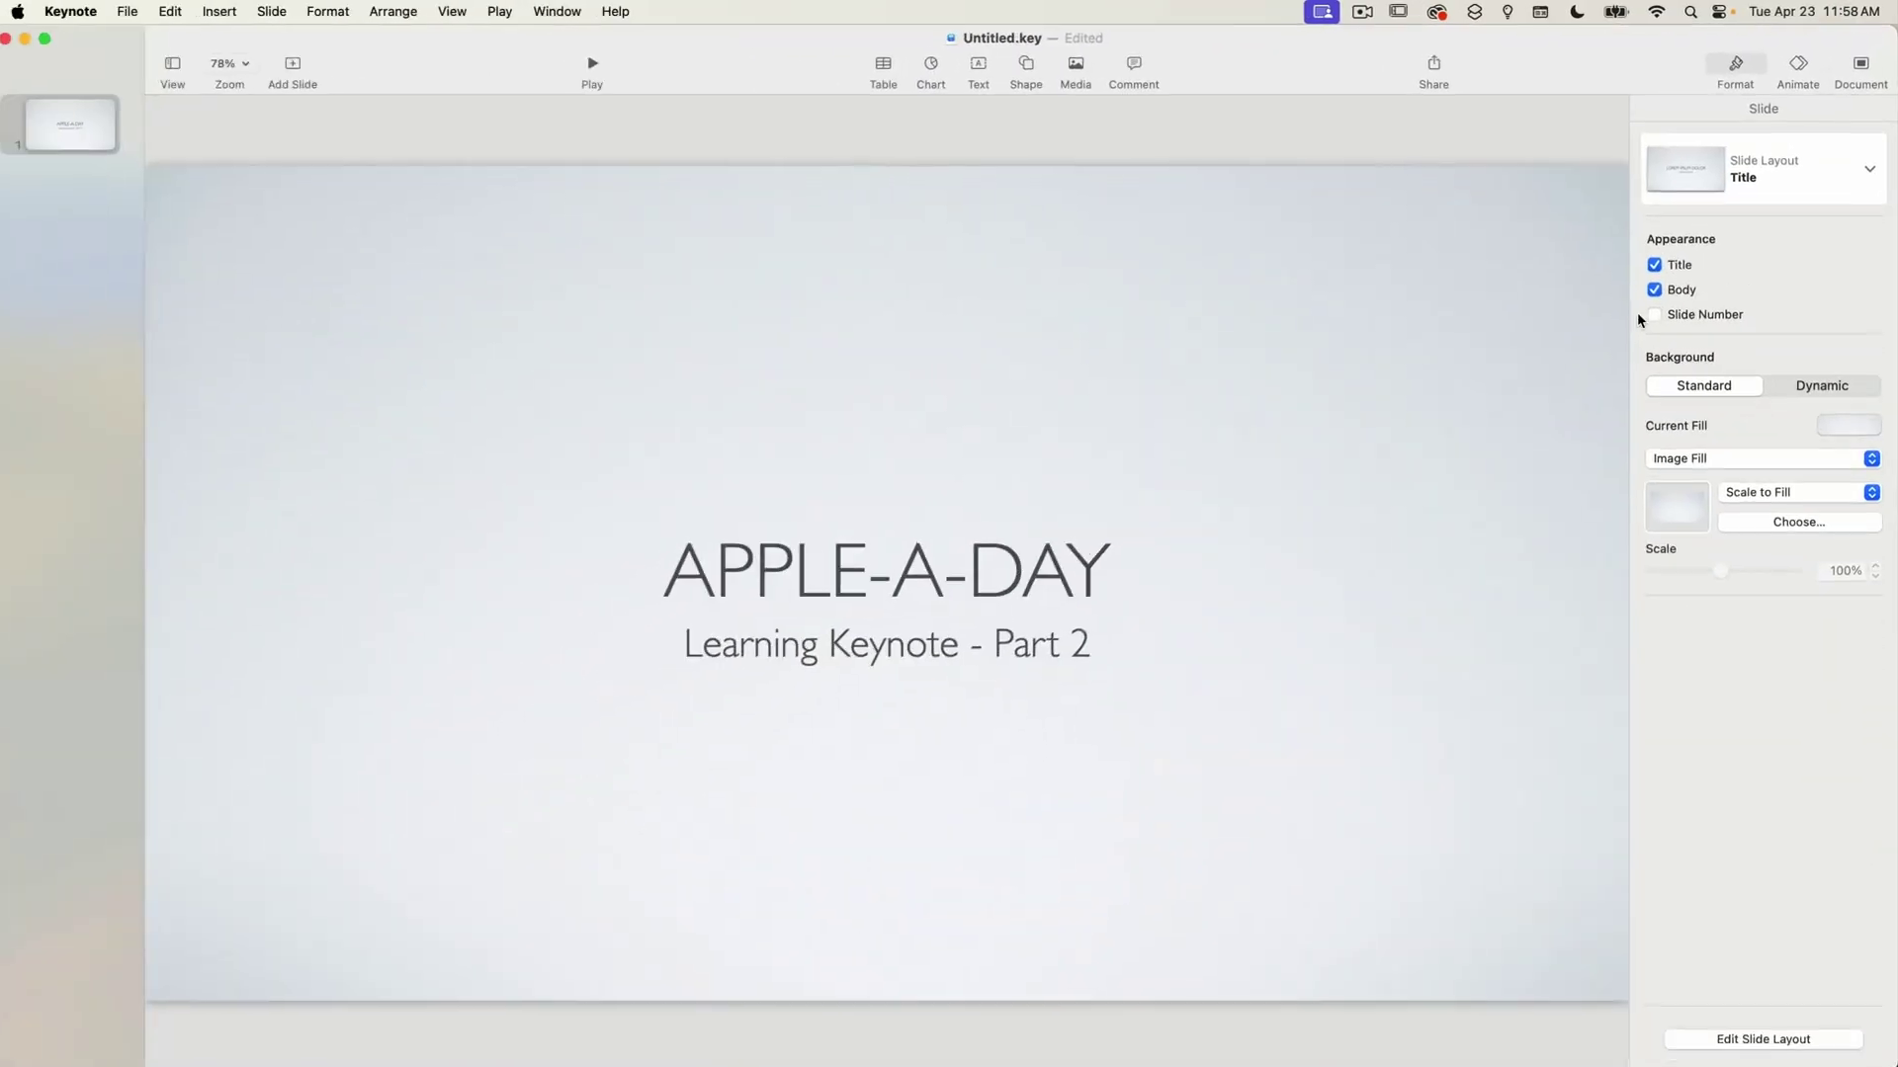
pyautogui.click(1654, 314)
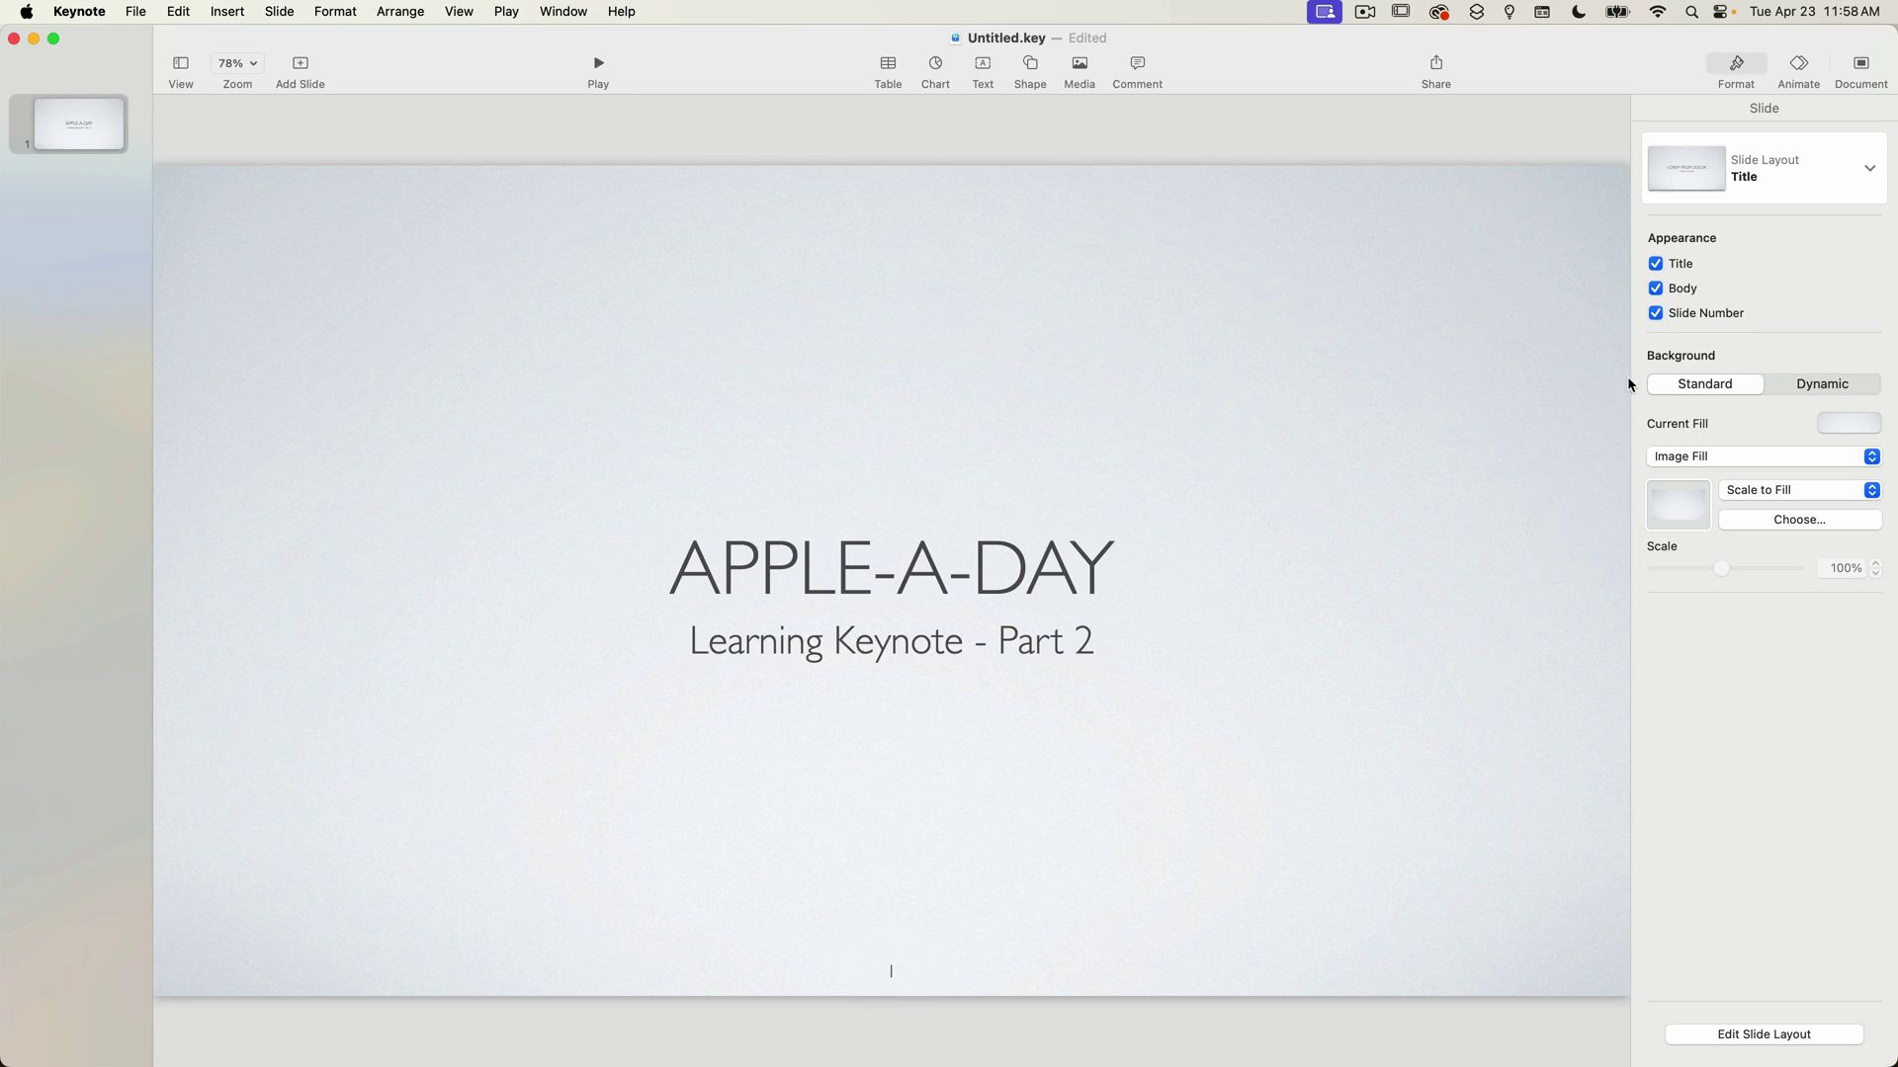
pyautogui.click(1655, 313)
pyautogui.click(1656, 264)
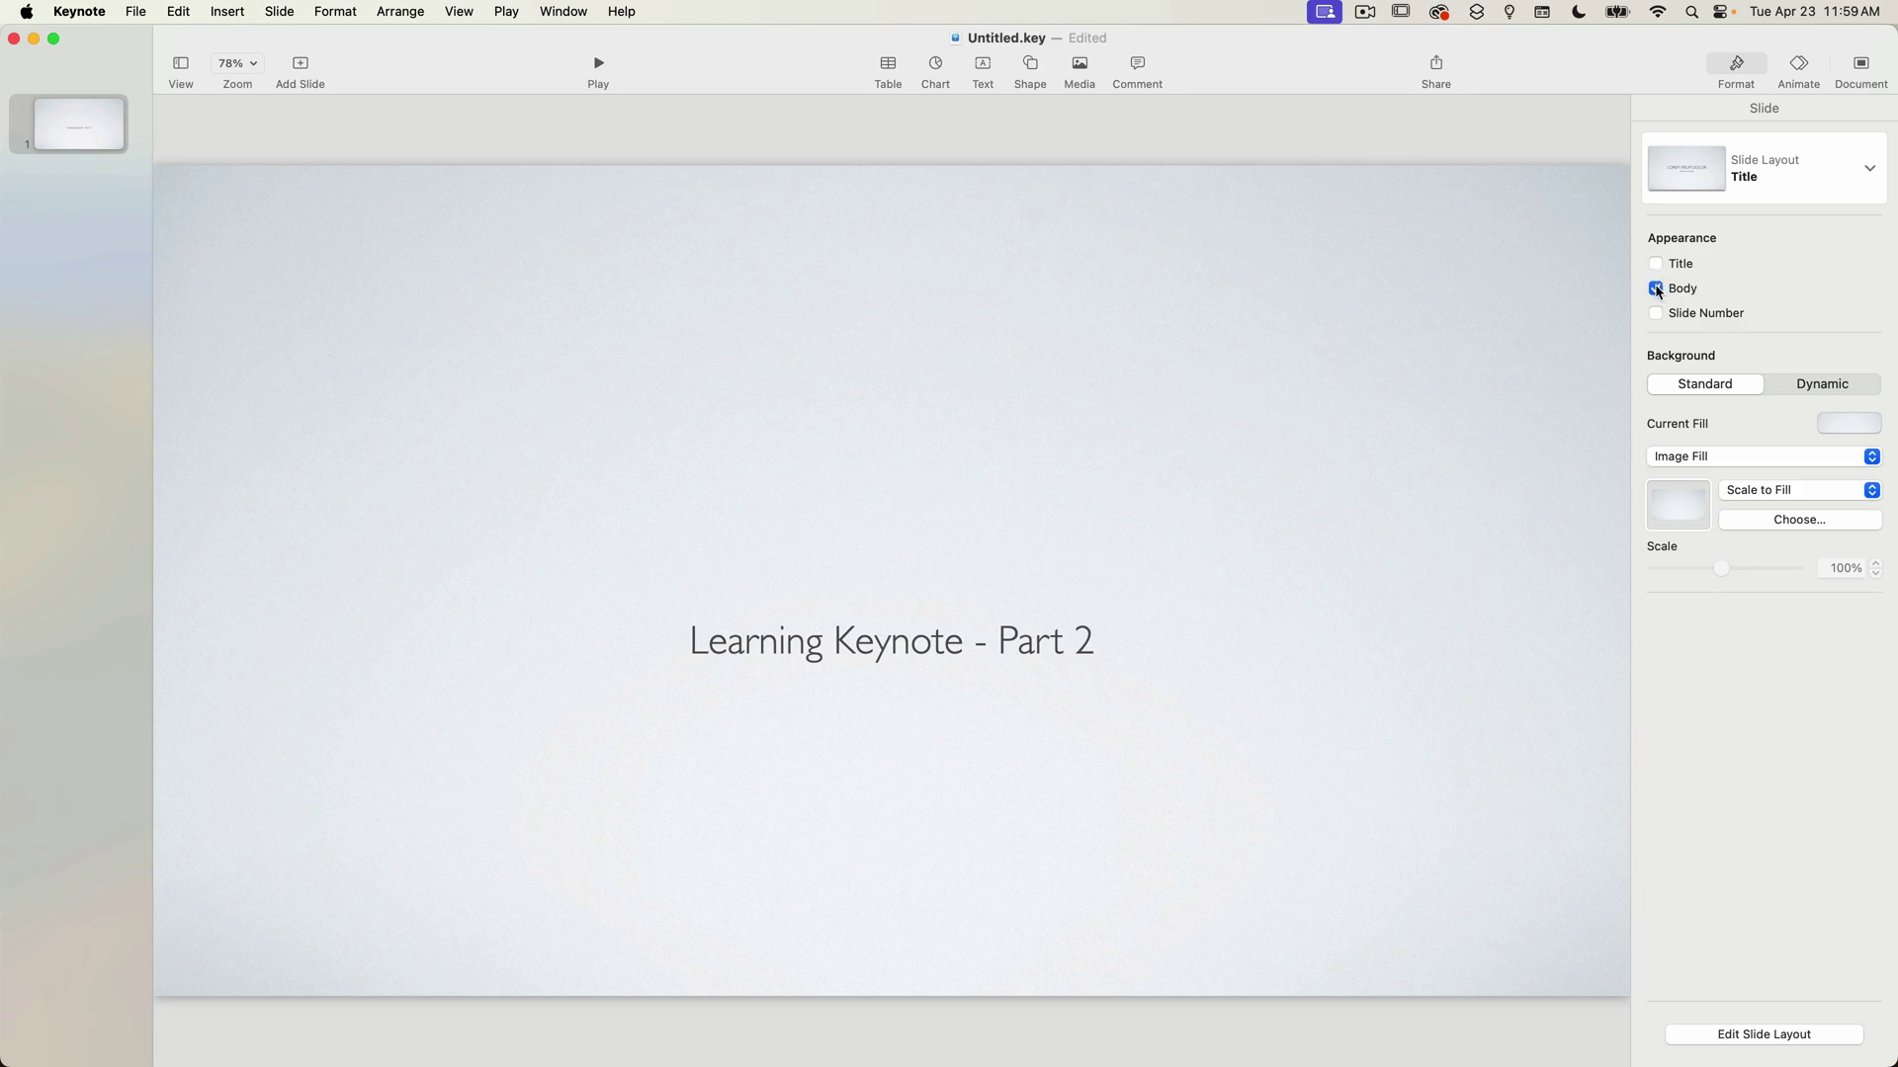
pyautogui.click(1656, 289)
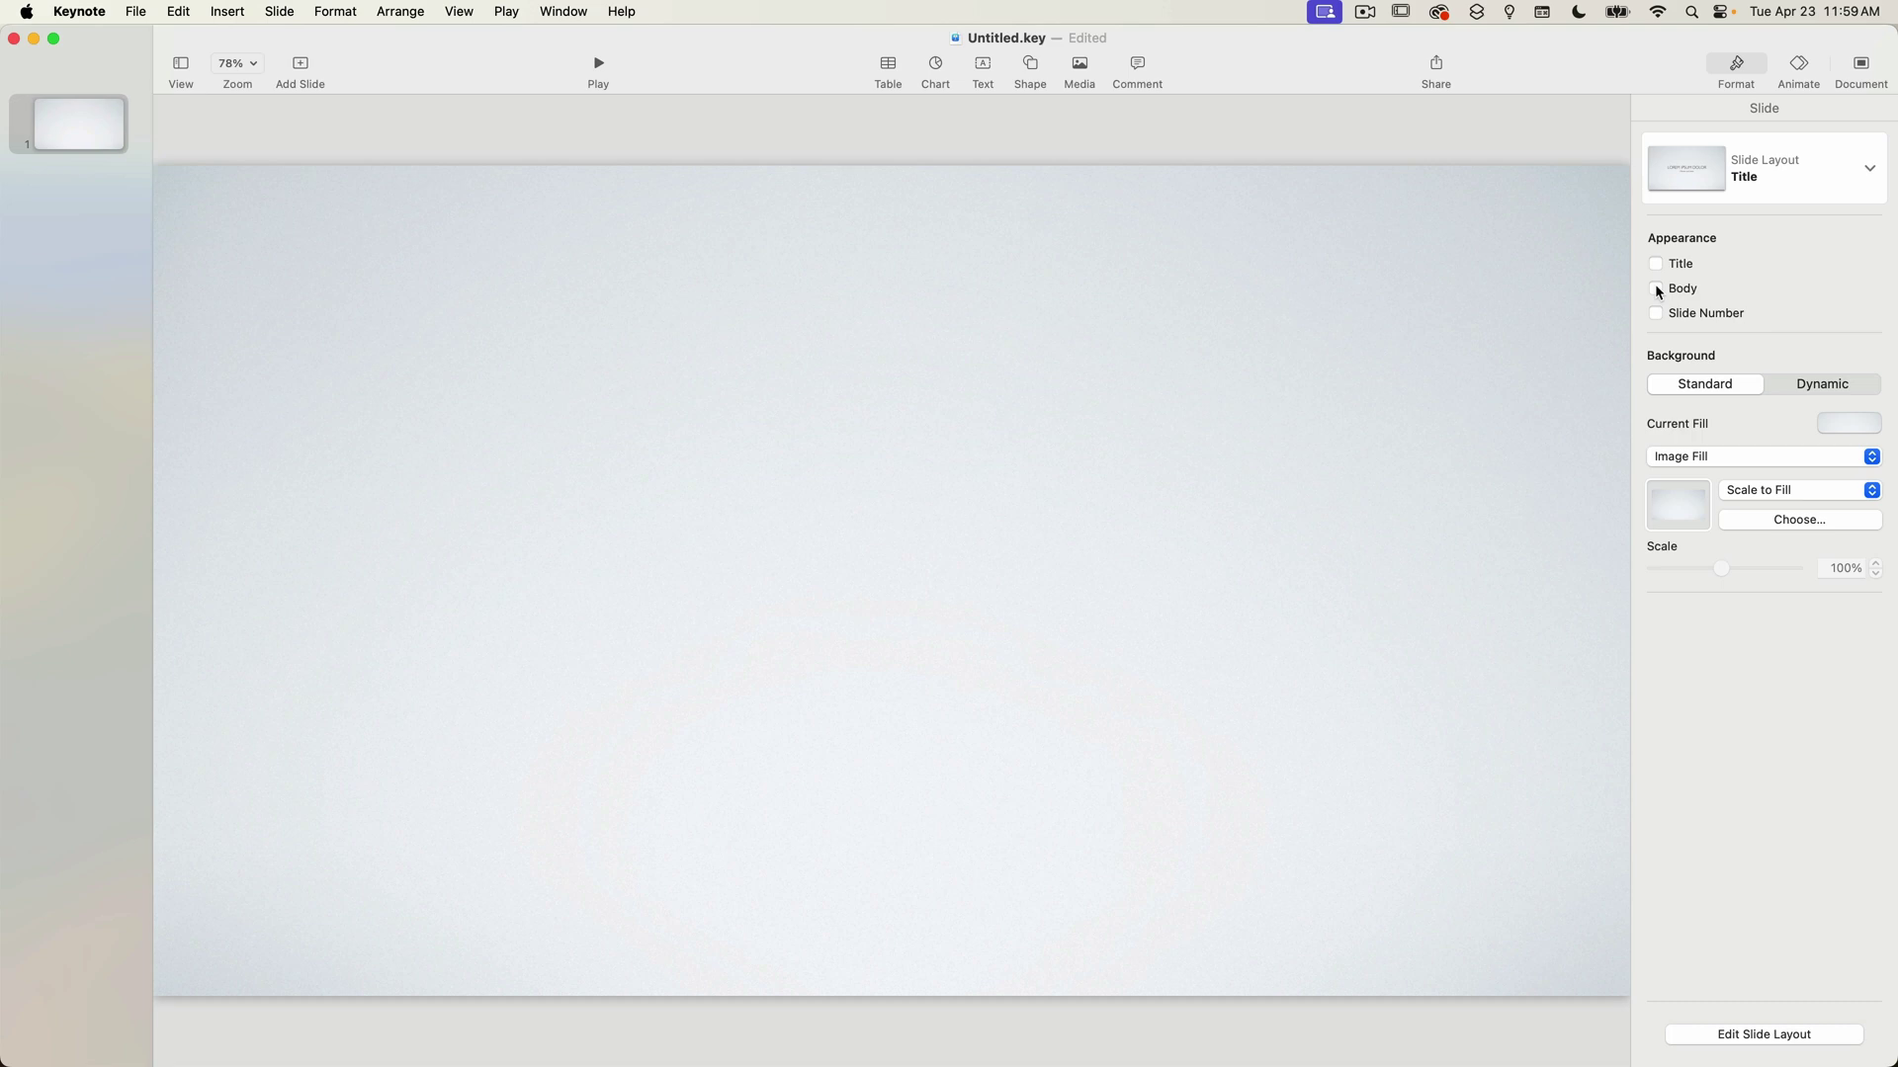
pyautogui.click(1656, 264)
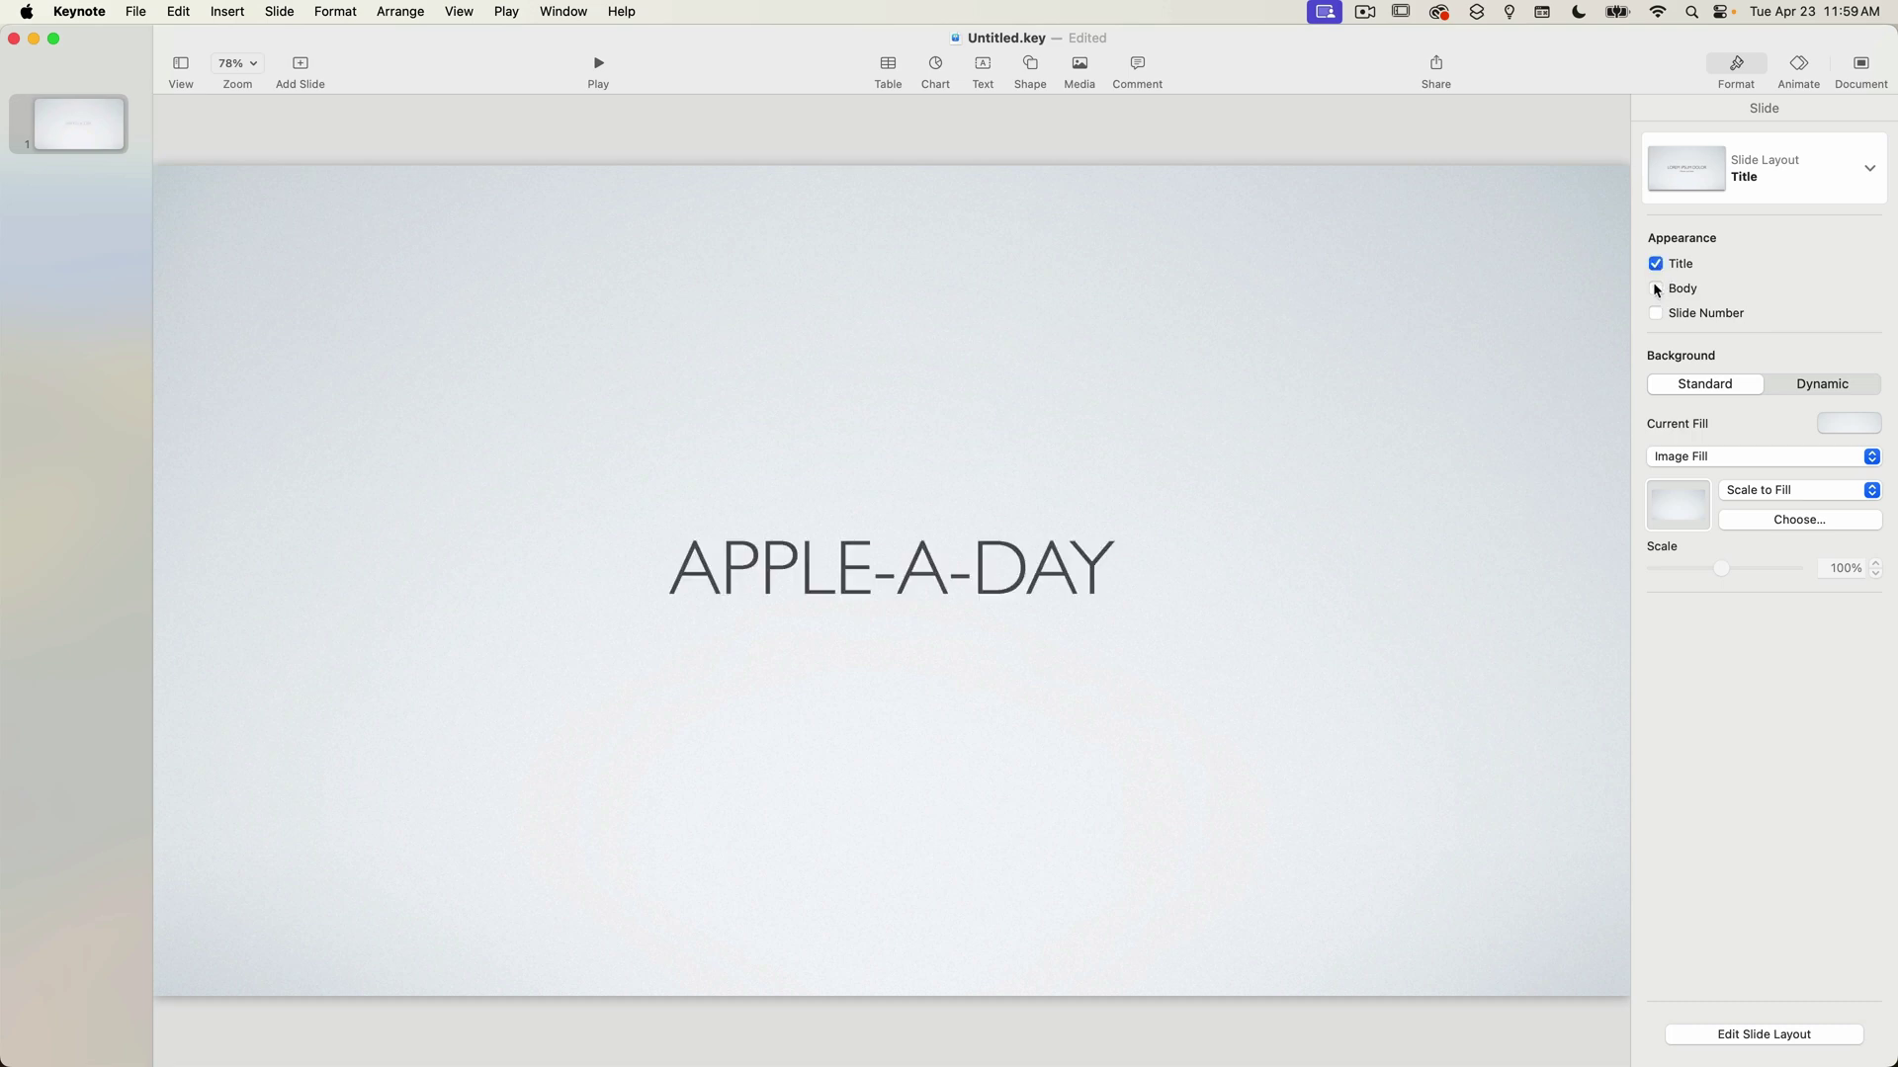
pyautogui.click(1656, 288)
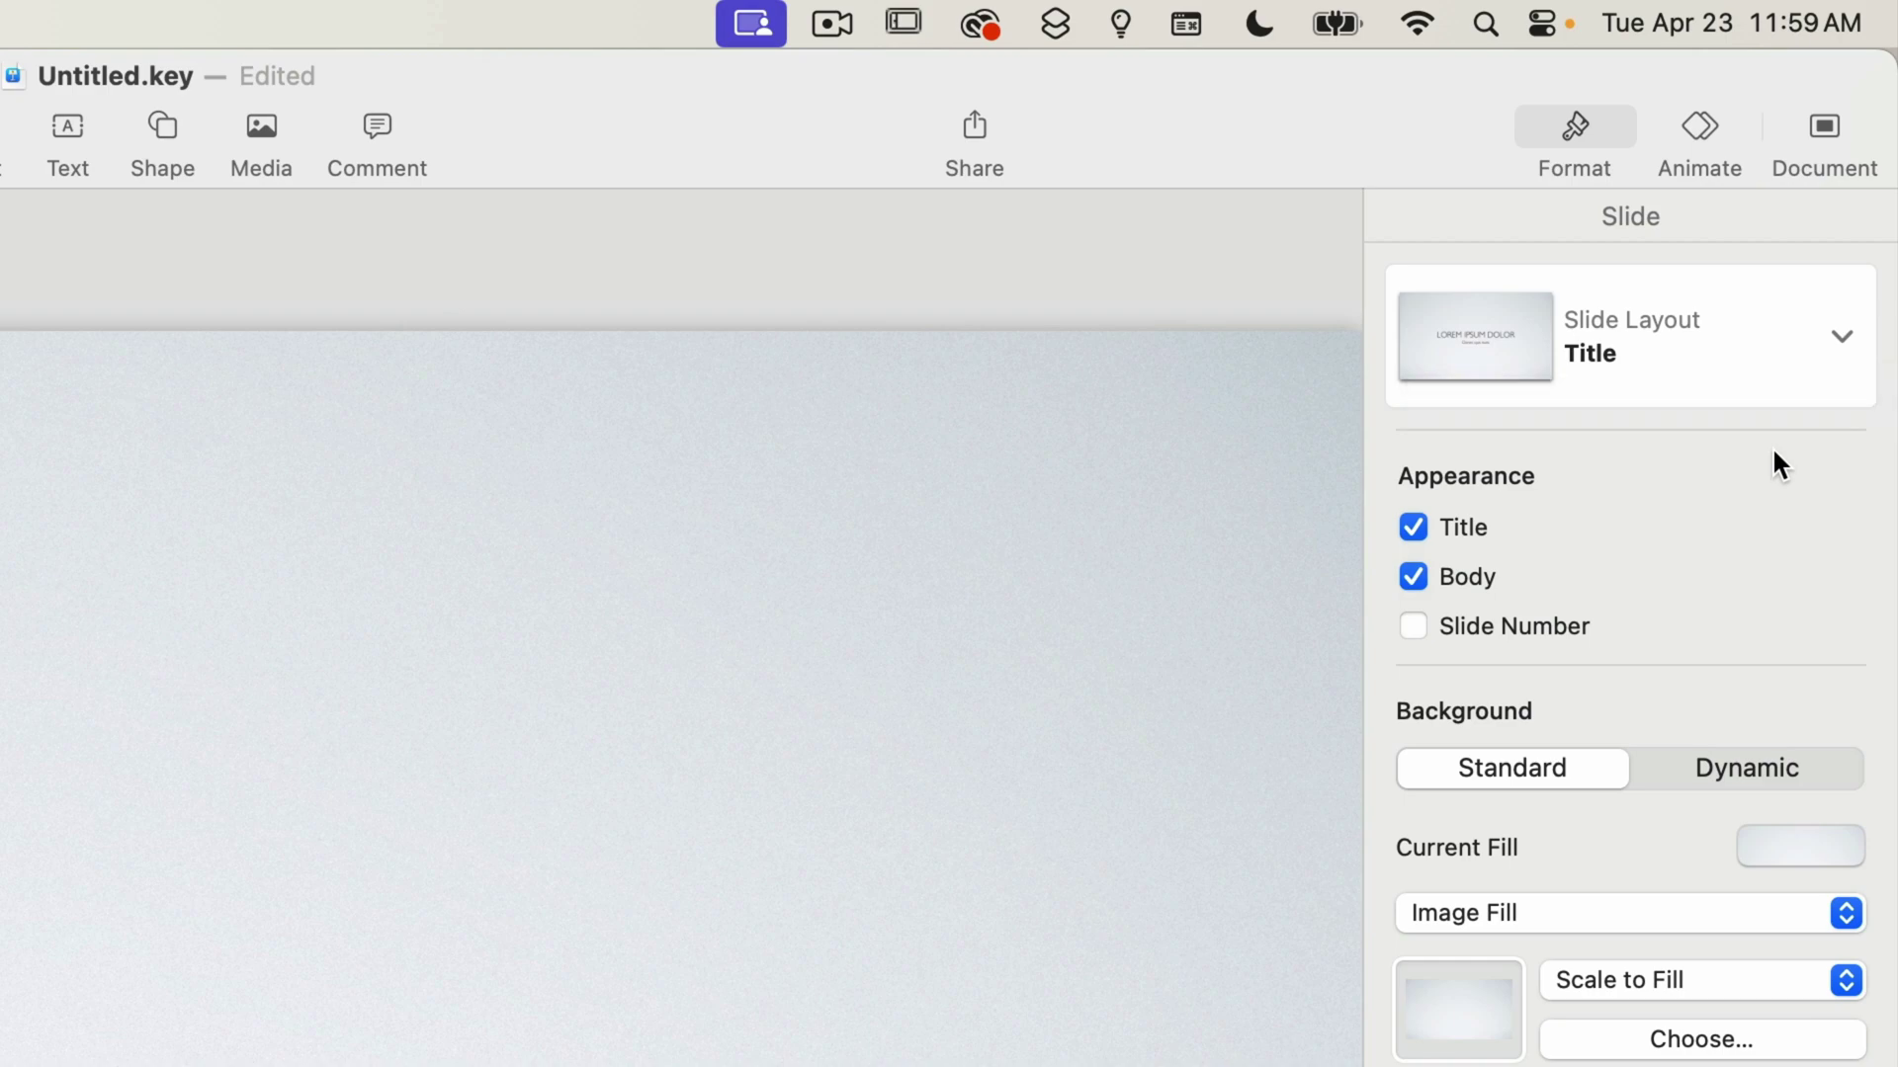
# Try the Title layout, settle on Title - Center, and toggle the subtitle on then off.
pyautogui.click(1735, 335)
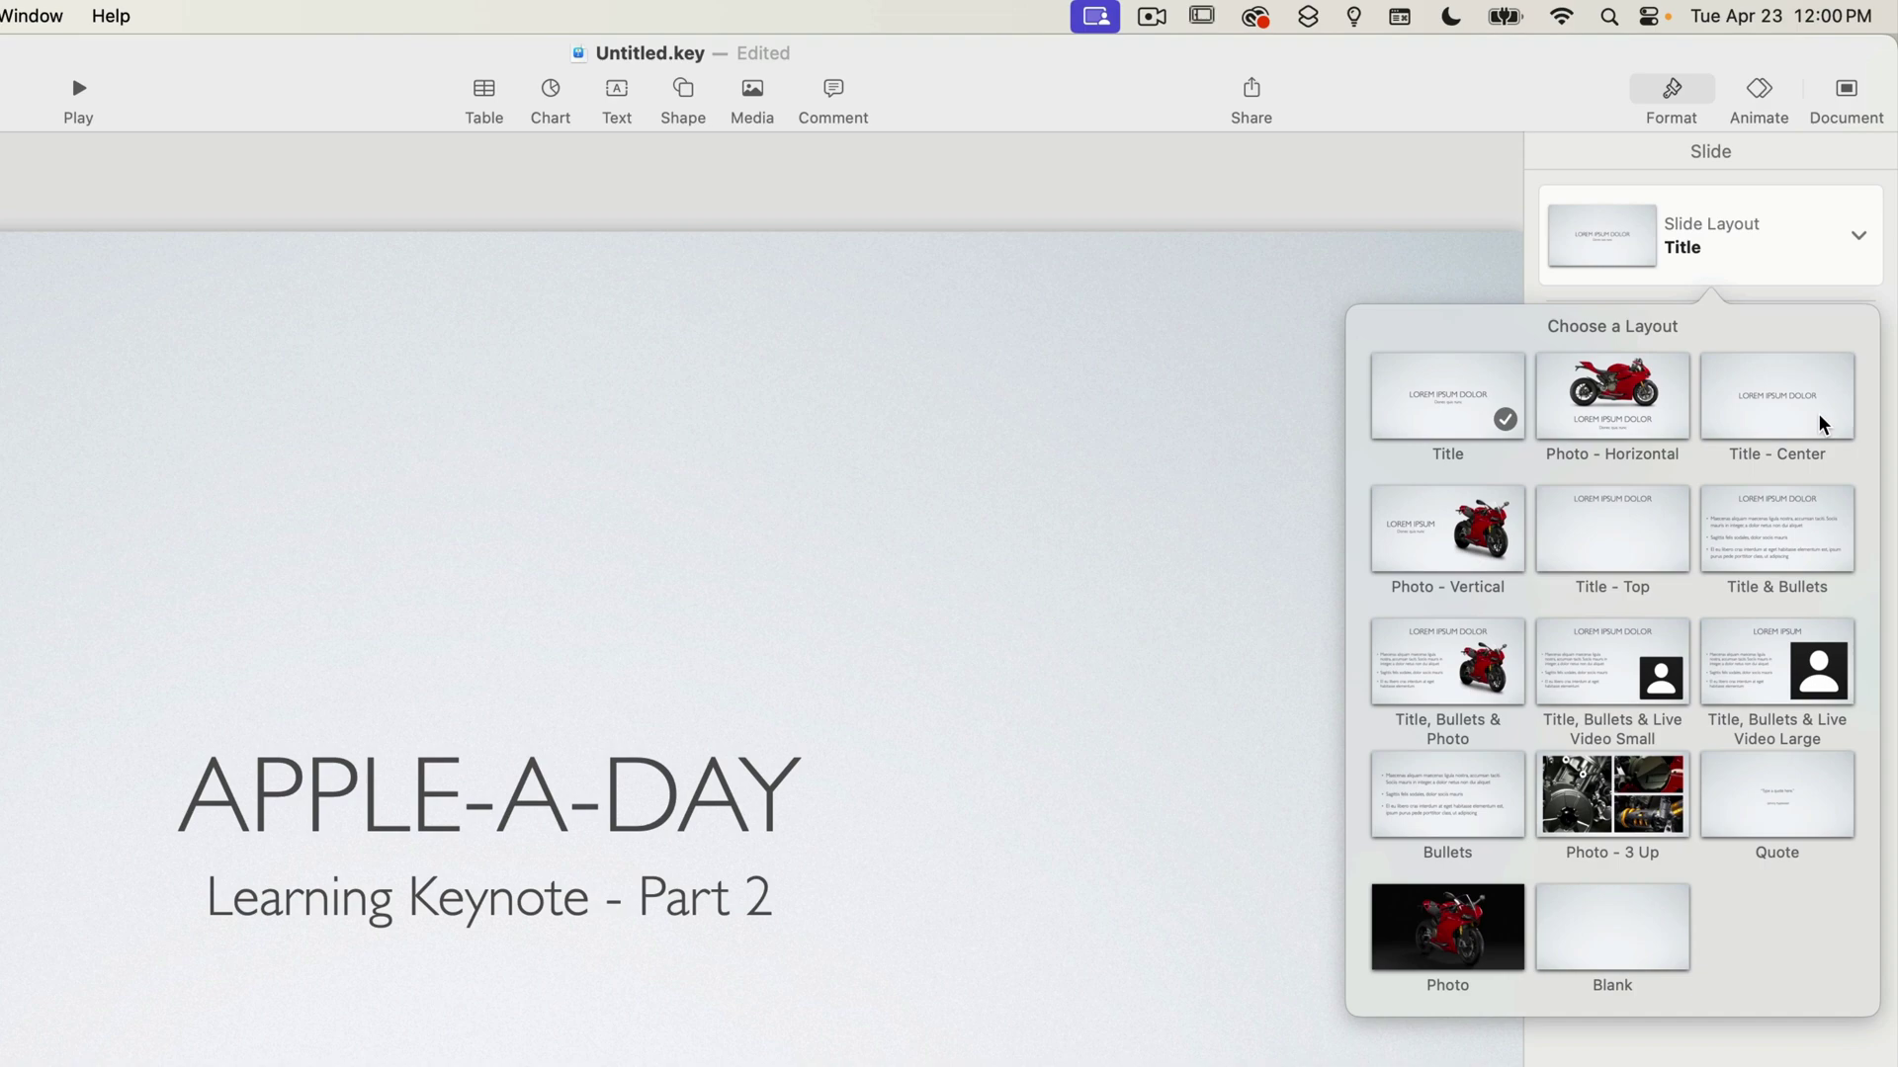
pyautogui.click(1824, 425)
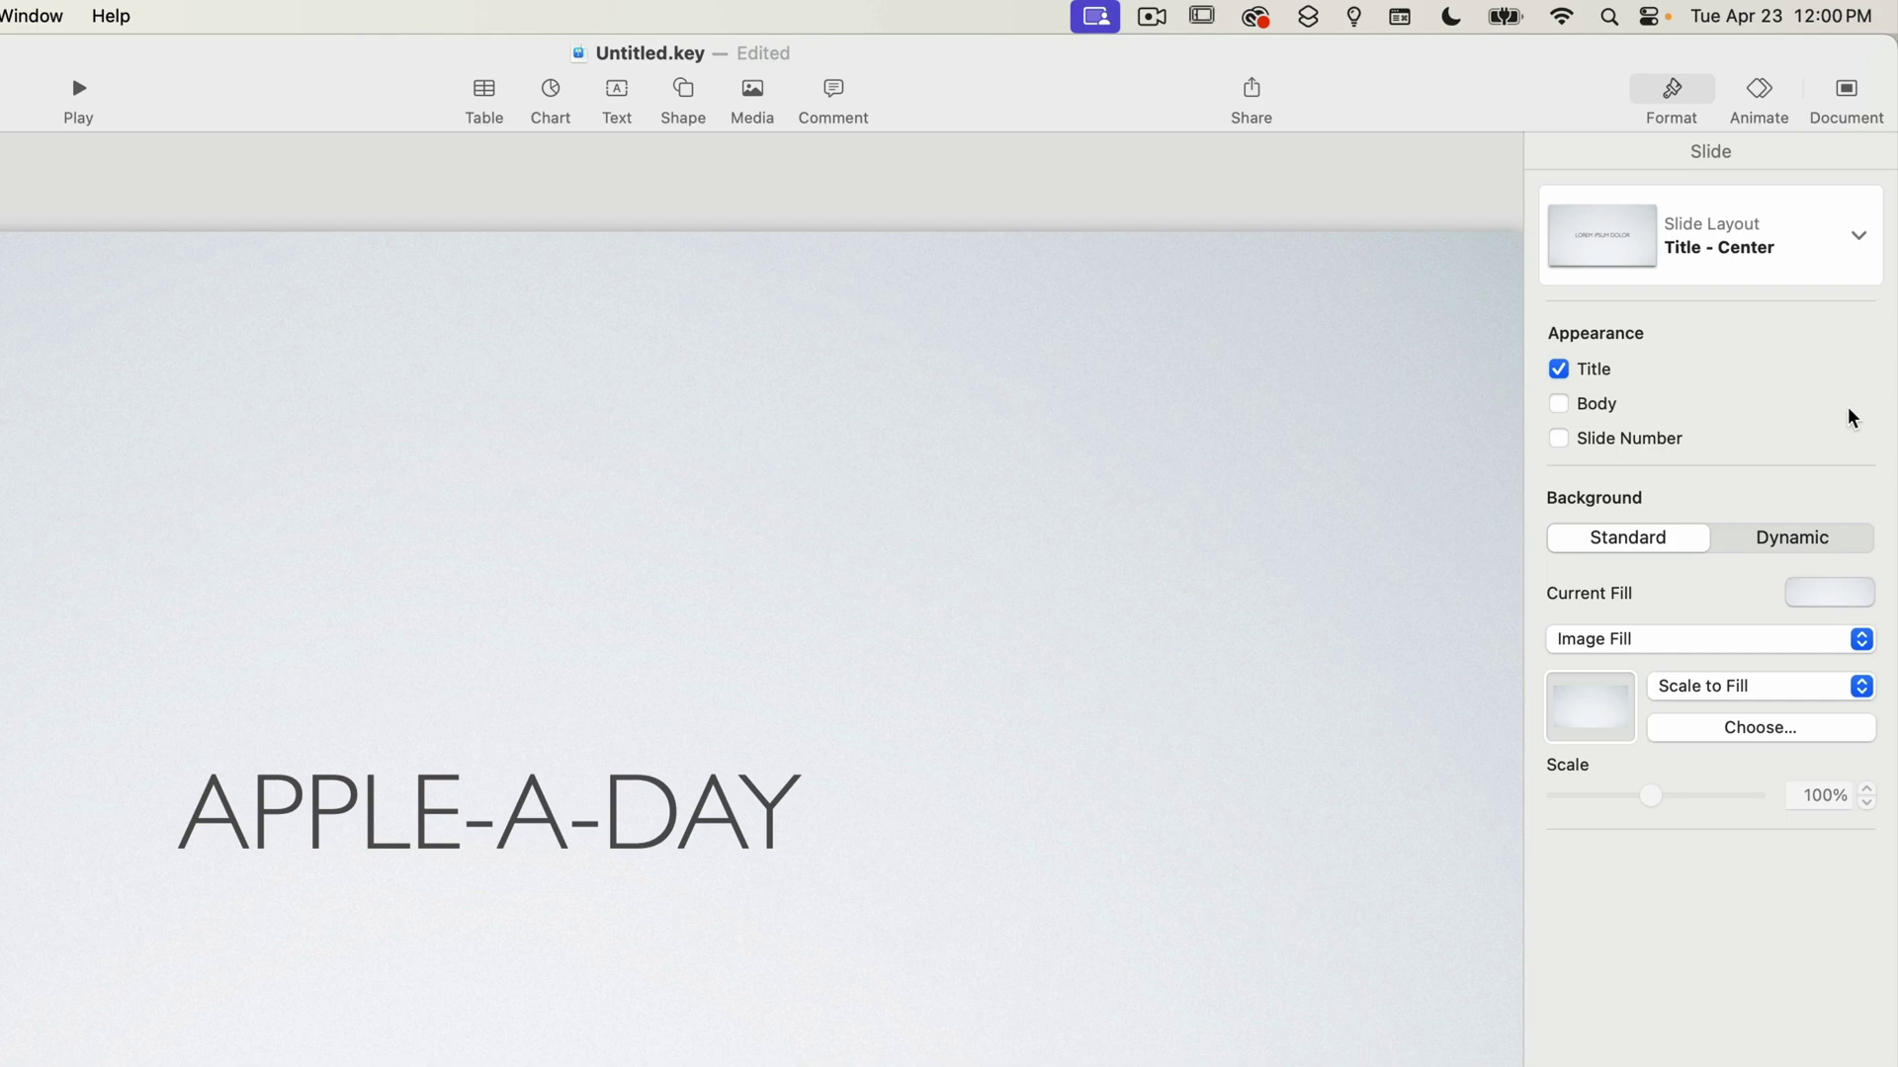
pyautogui.click(1860, 239)
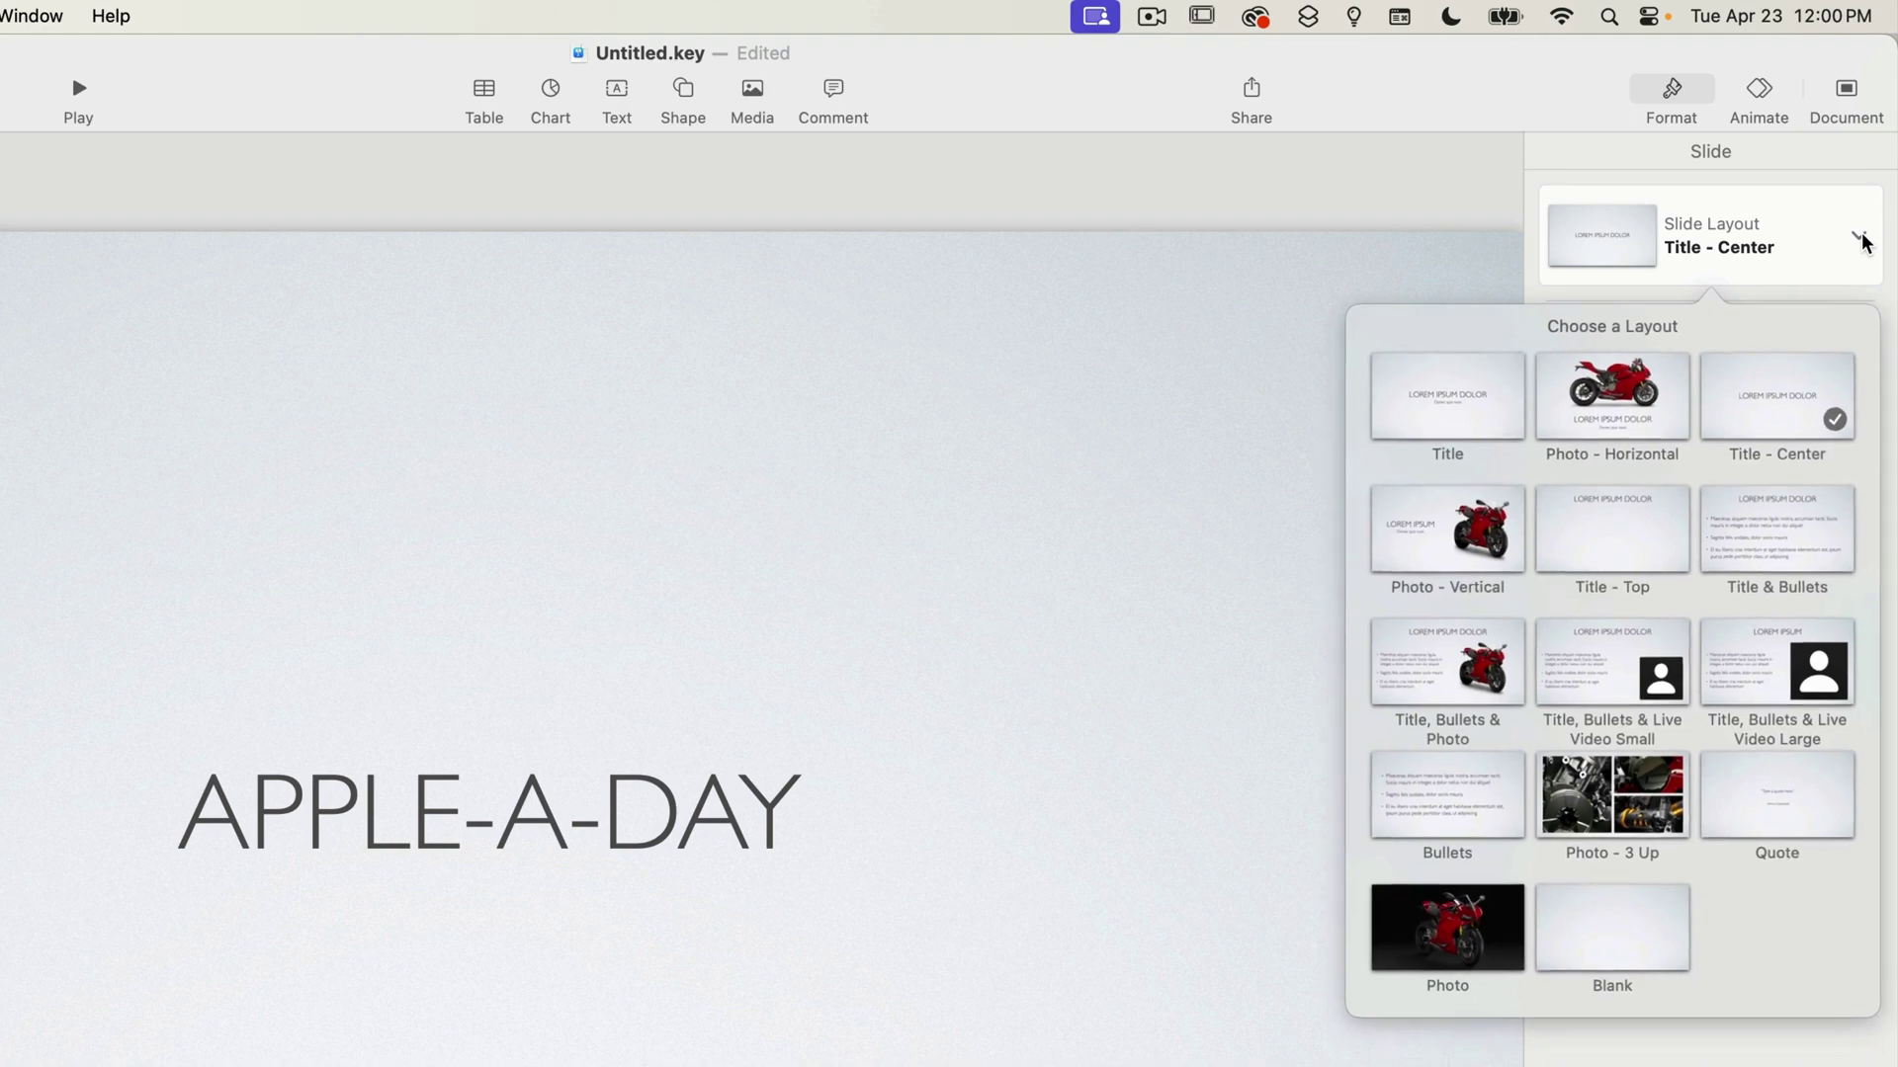
pyautogui.click(1468, 411)
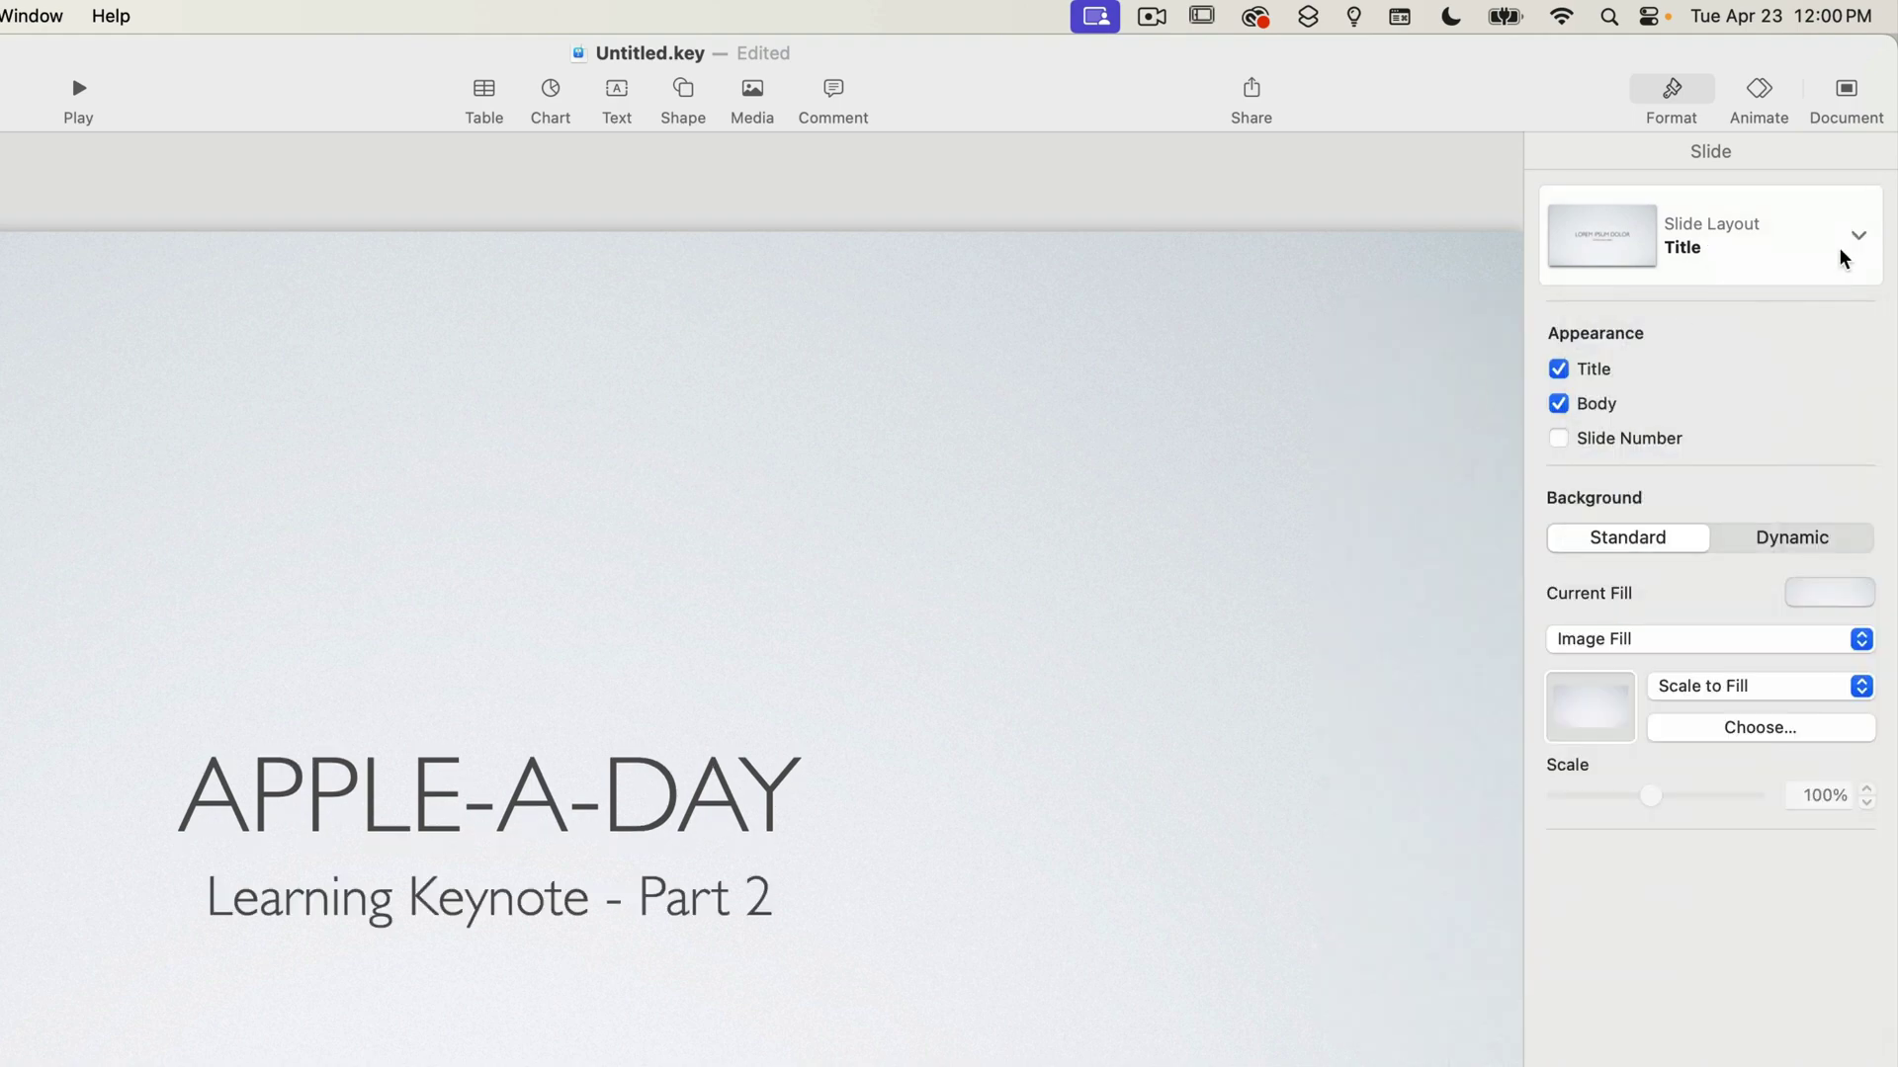
pyautogui.click(1840, 253)
pyautogui.click(1788, 417)
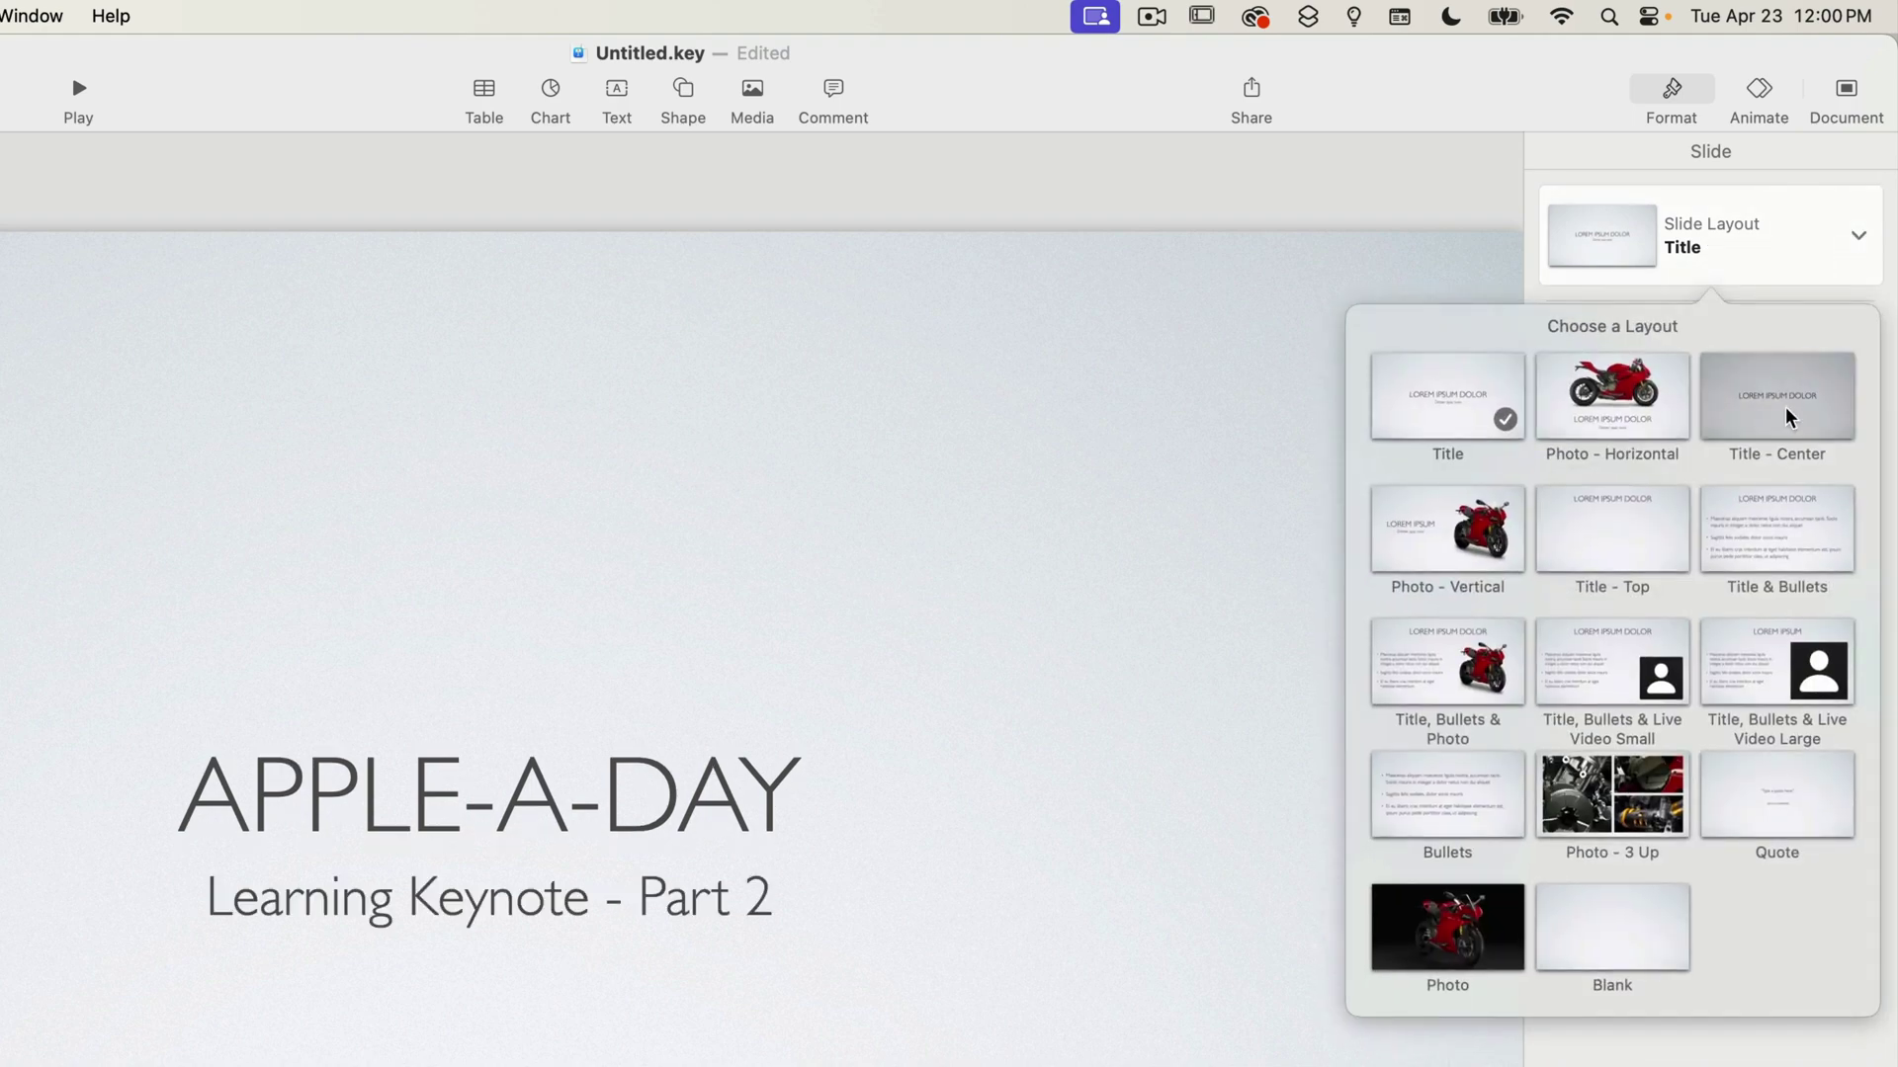
pyautogui.click(1600, 407)
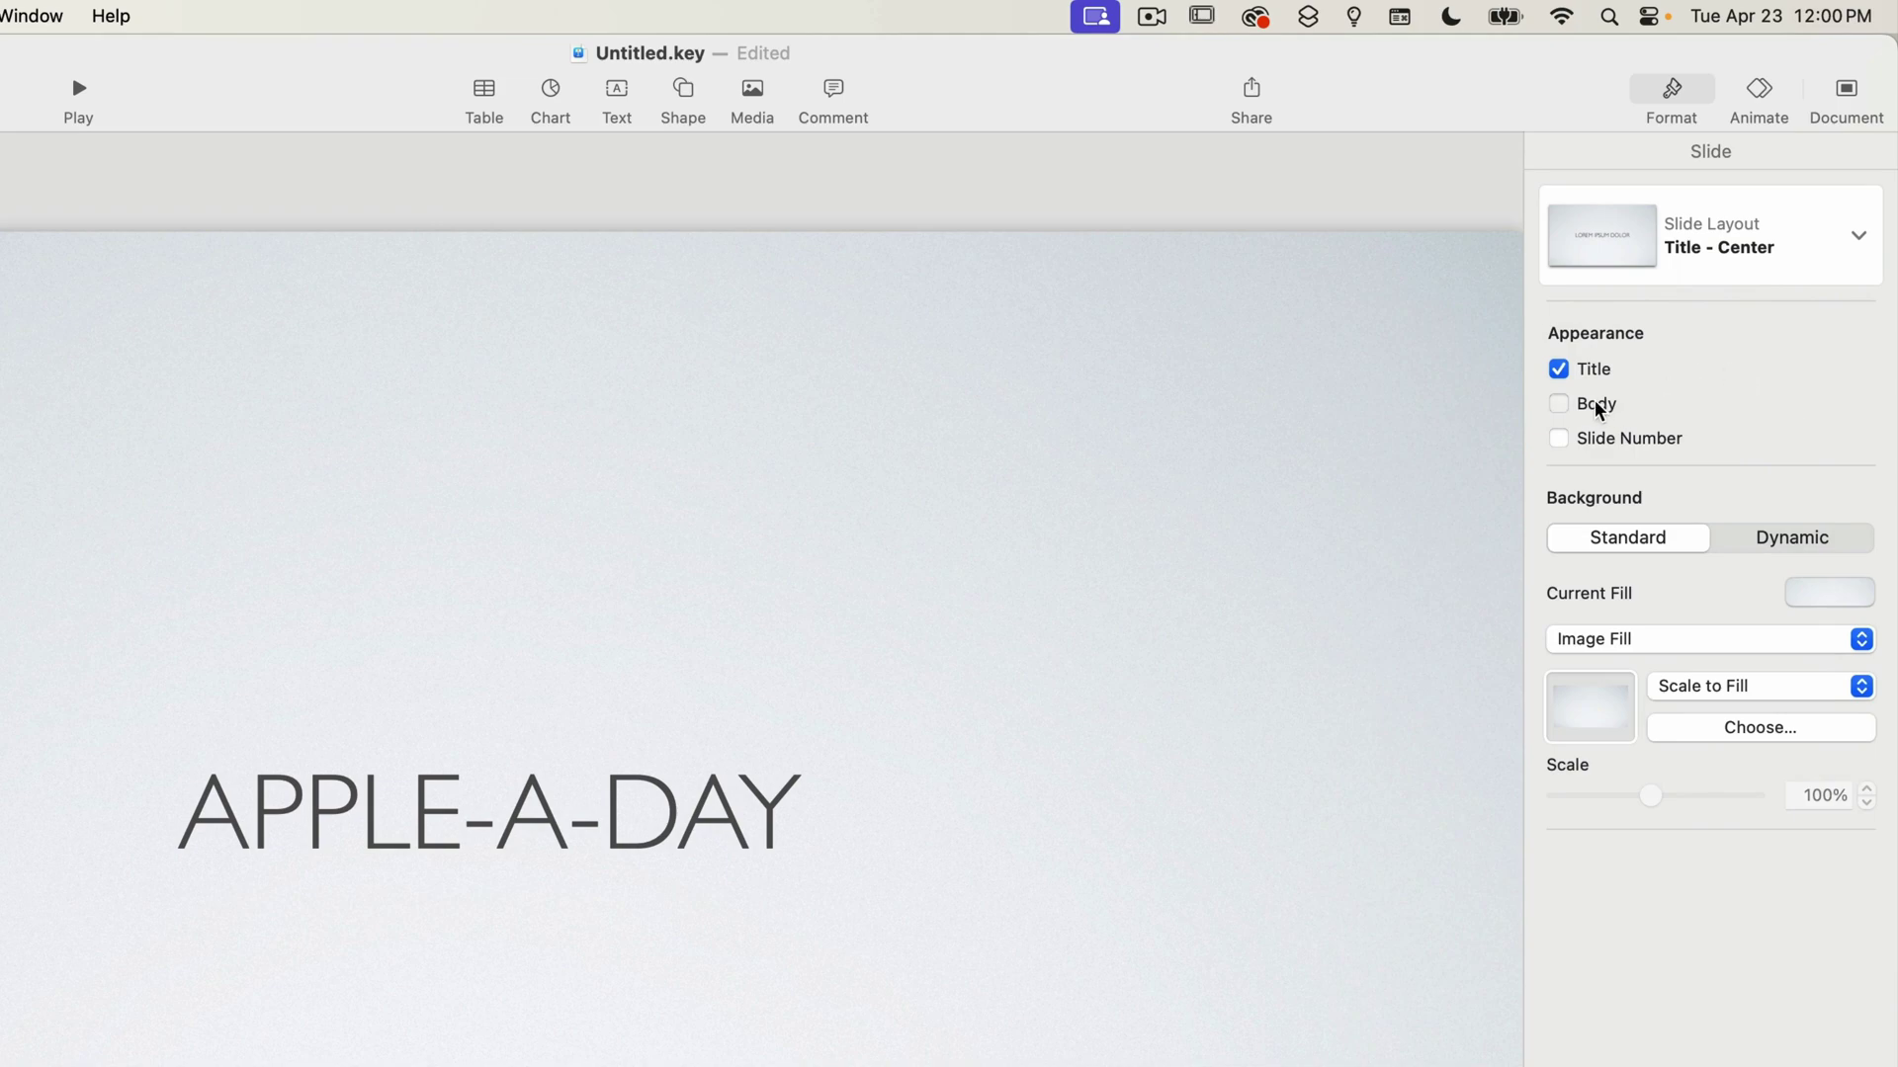
pyautogui.click(1600, 407)
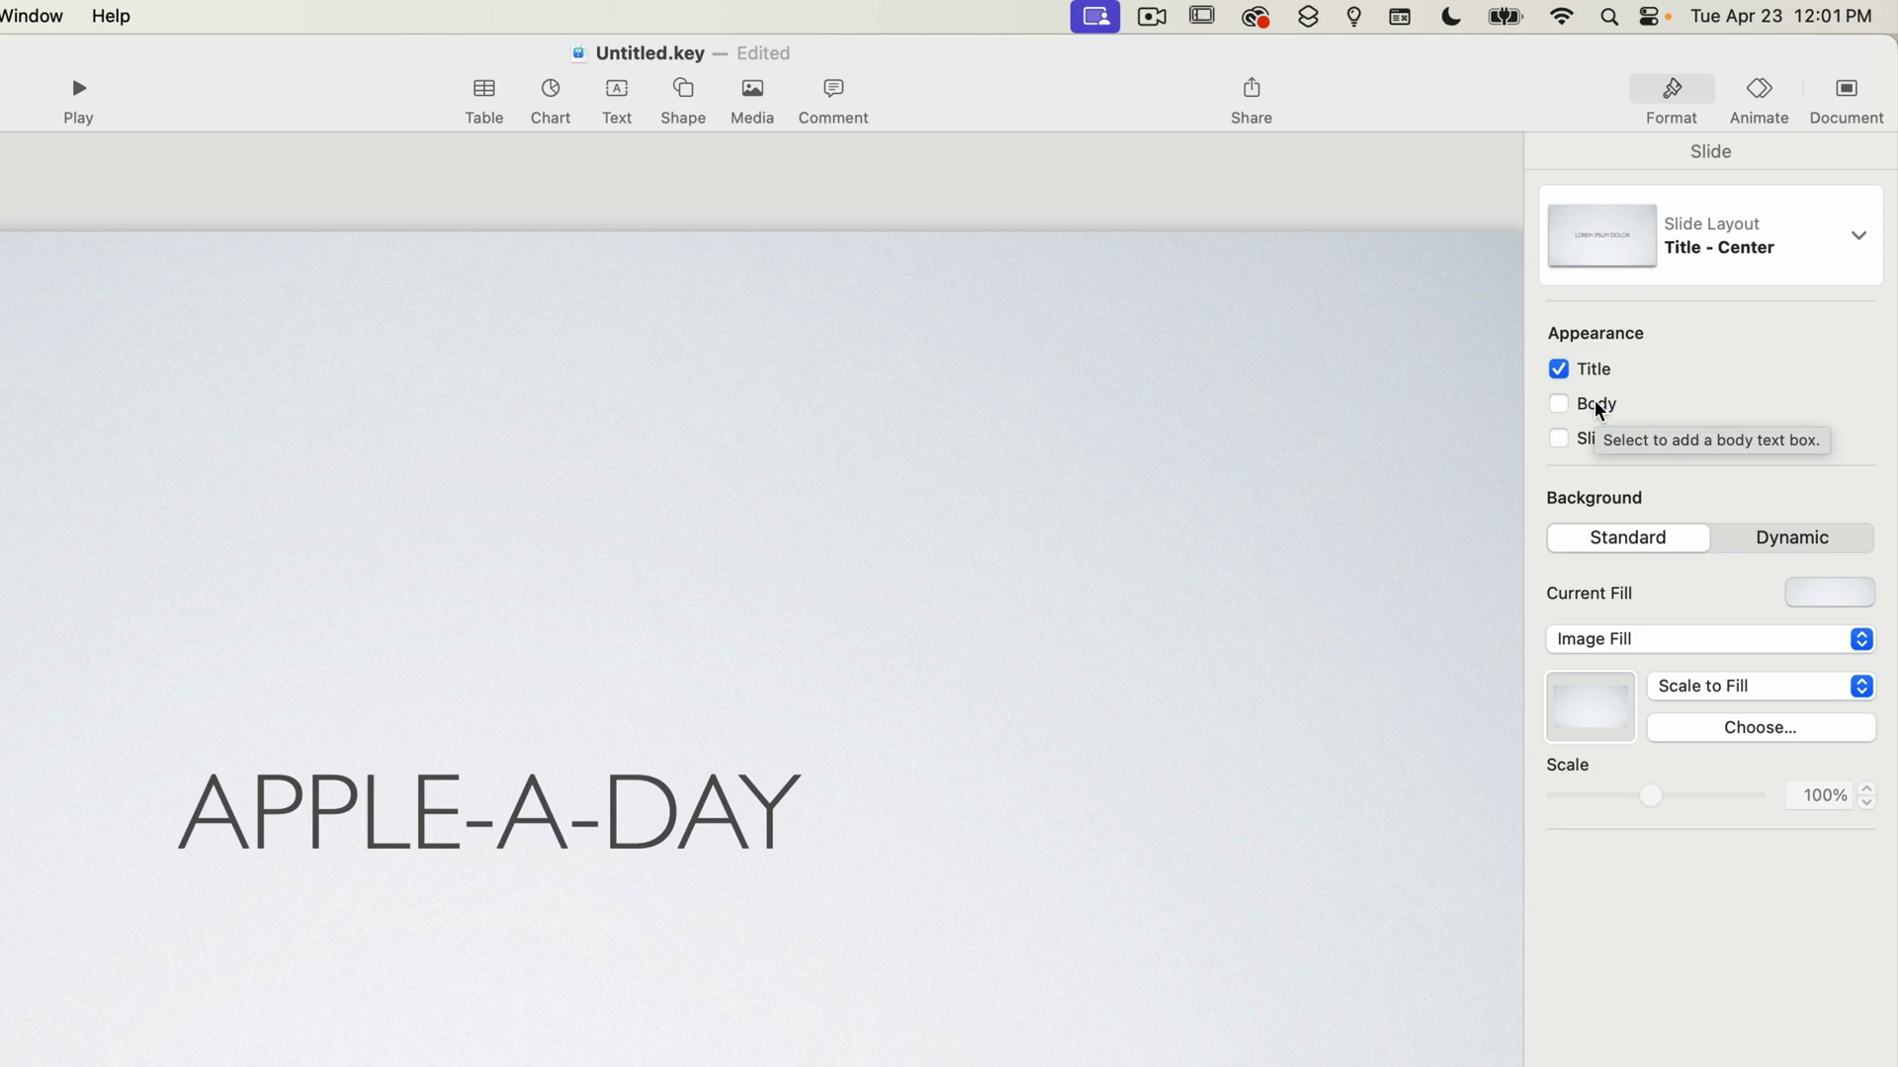
# Add a text box reading HELLO! above the APPLE-A-DAY title.
pyautogui.click(618, 92)
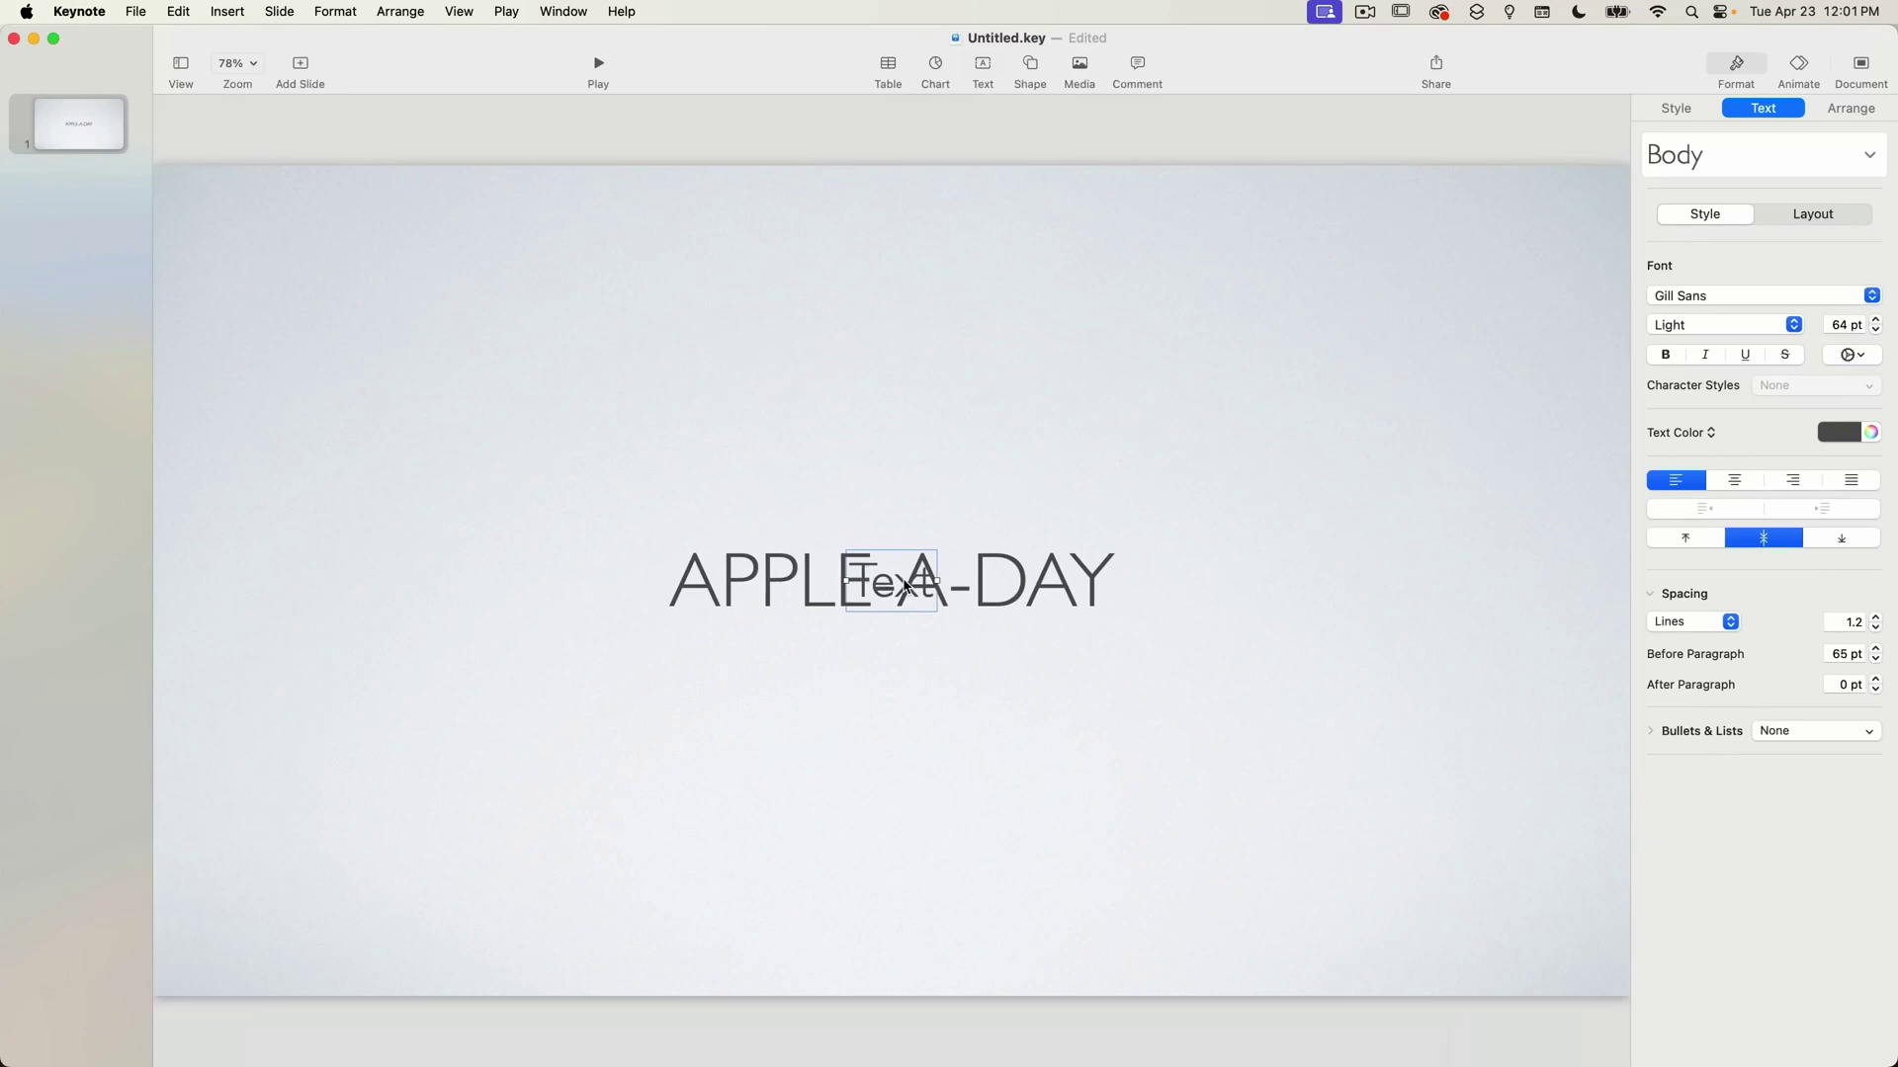
pyautogui.moveTo(906, 586); pyautogui.dragTo(907, 331)
pyautogui.doubleClick(905, 331)
pyautogui.write('HELLO!')
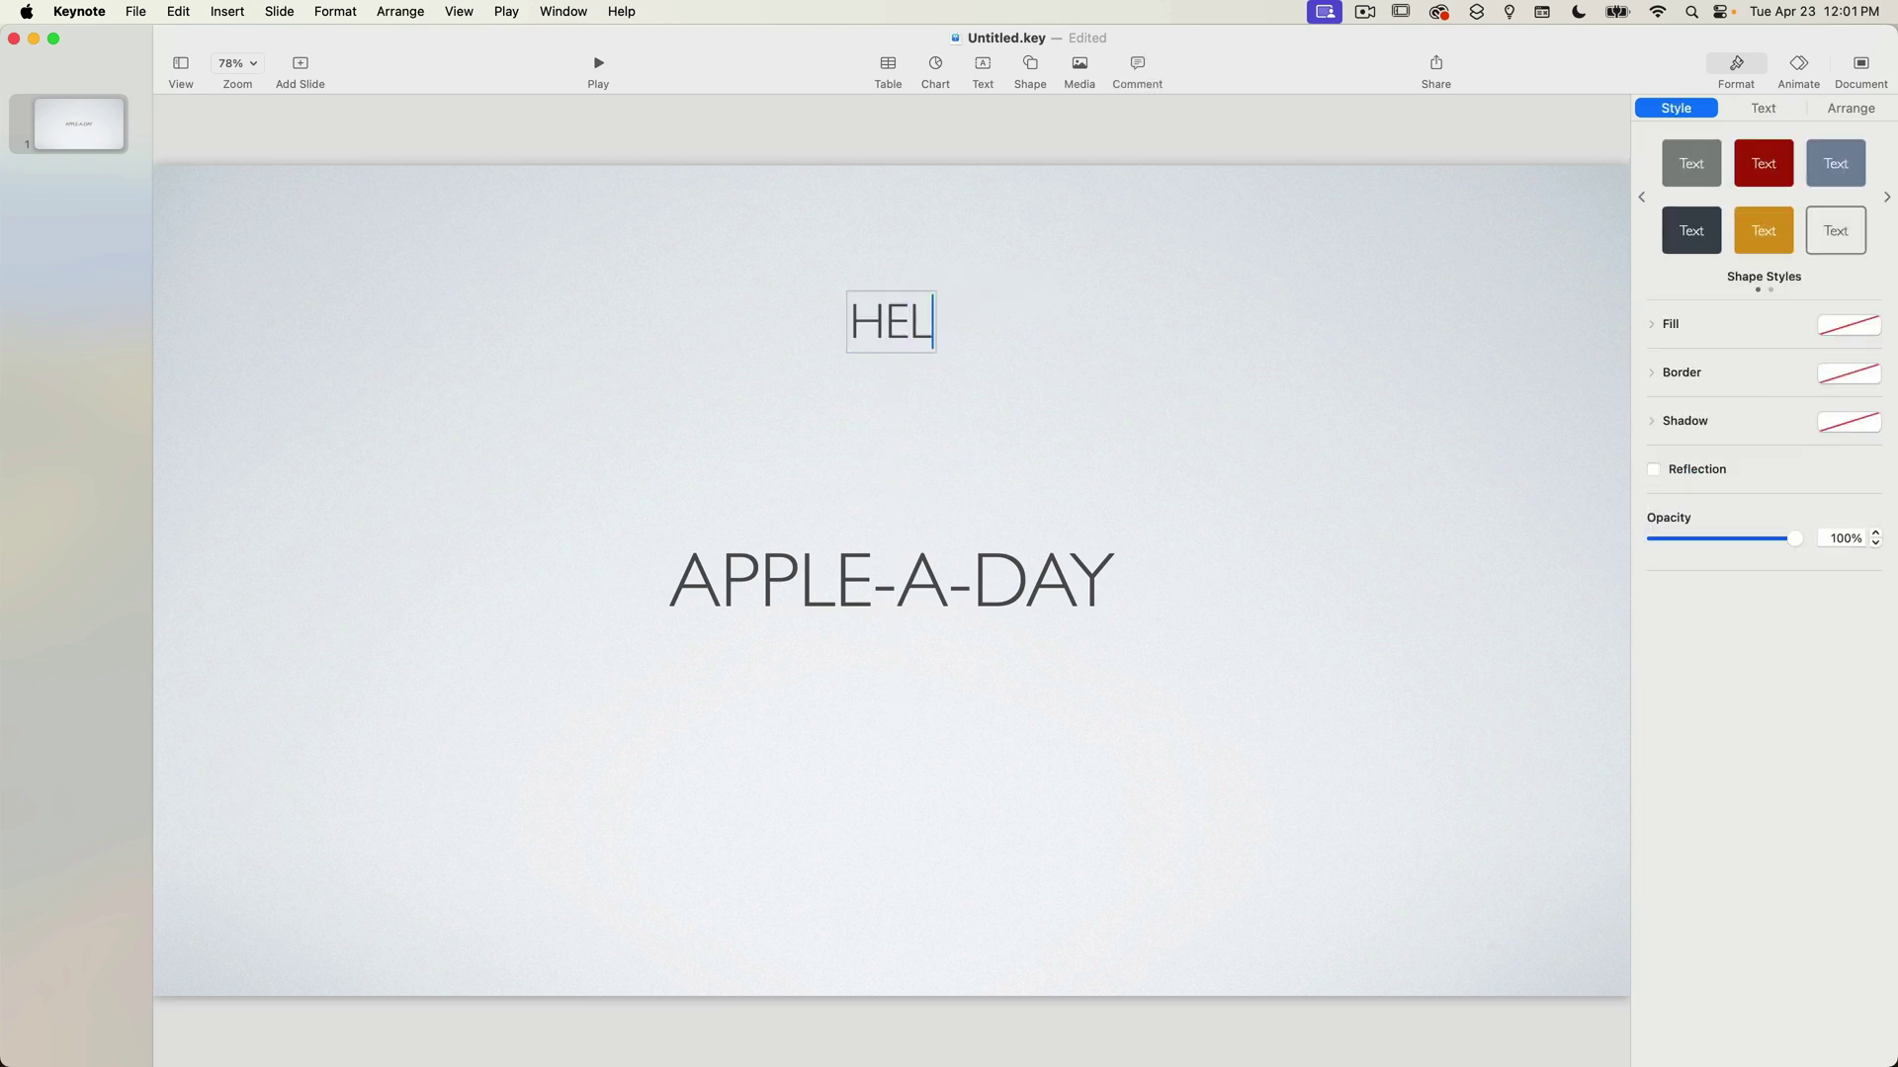
pyautogui.click(893, 266)
# Centre the HELLO! box along the guide near the top of the slide.
pyautogui.moveTo(920, 330); pyautogui.dragTo(884, 281)
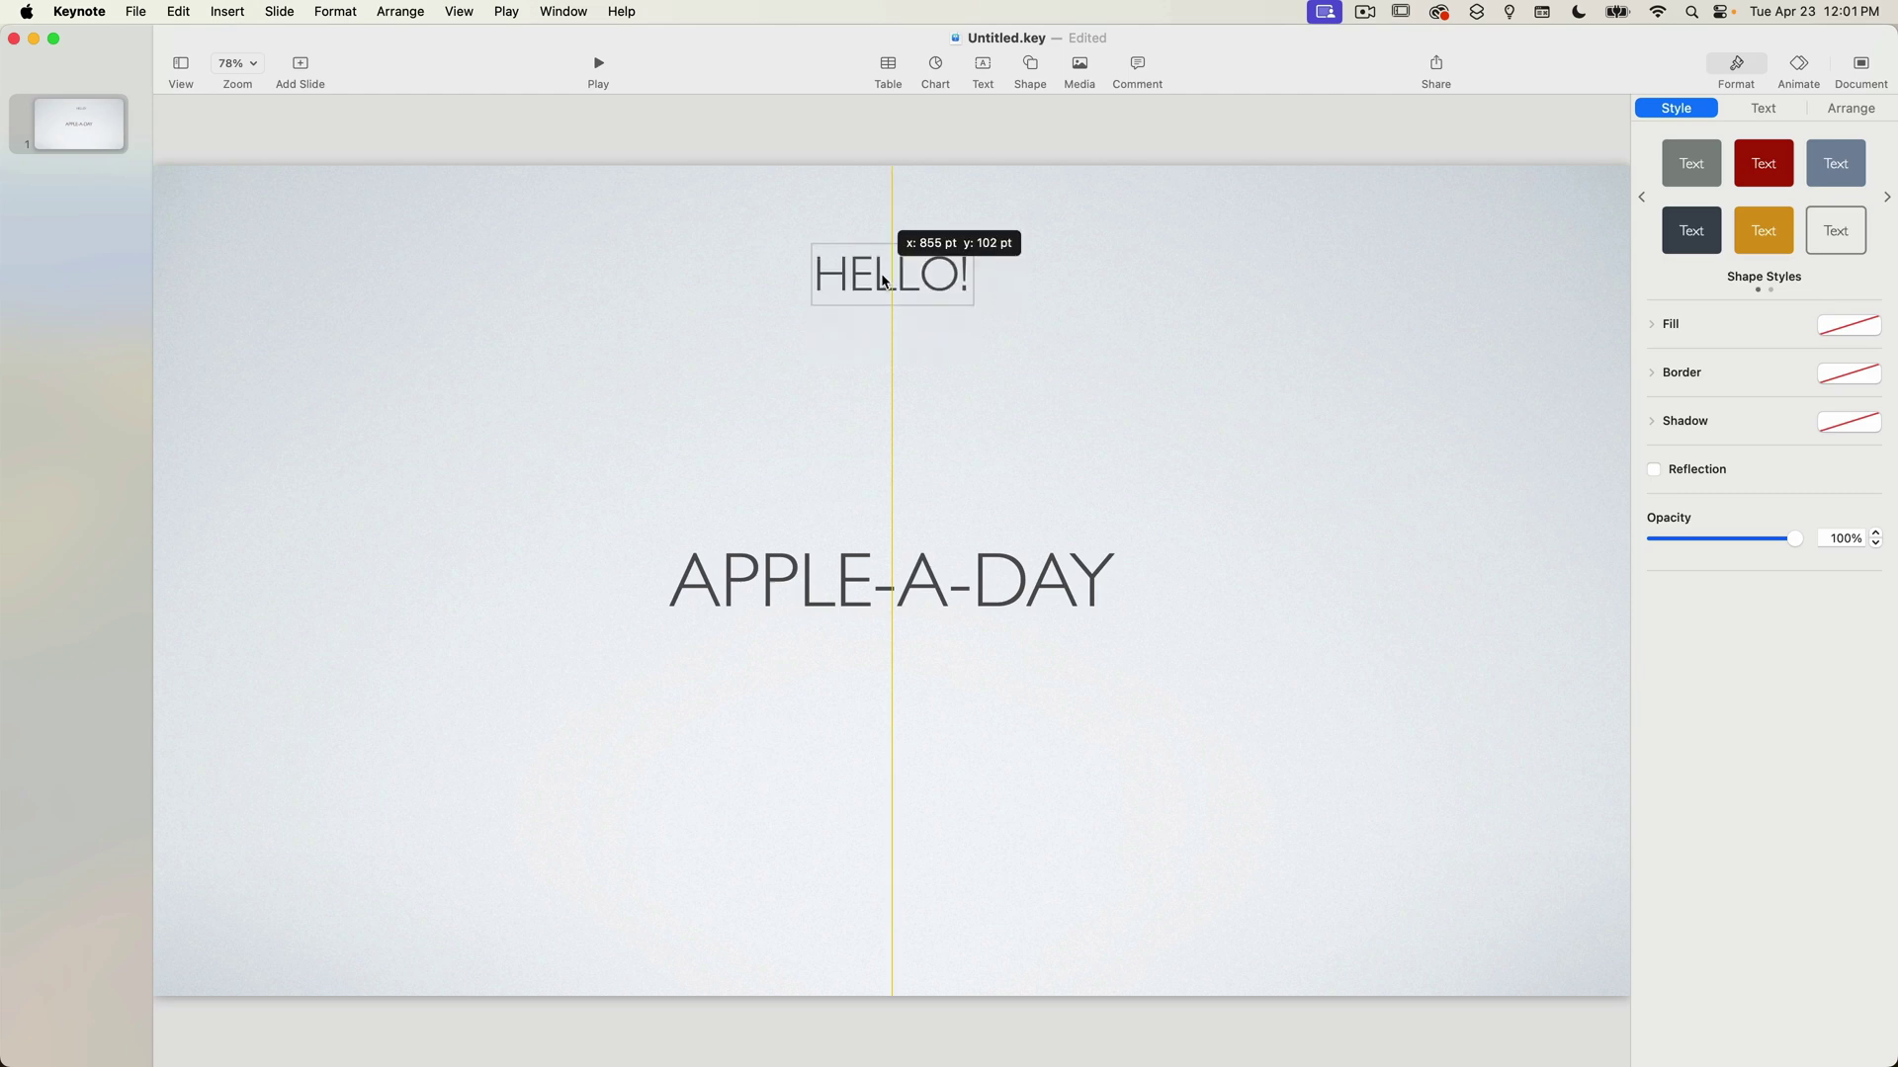
pyautogui.moveTo(884, 282); pyautogui.dragTo(884, 281)
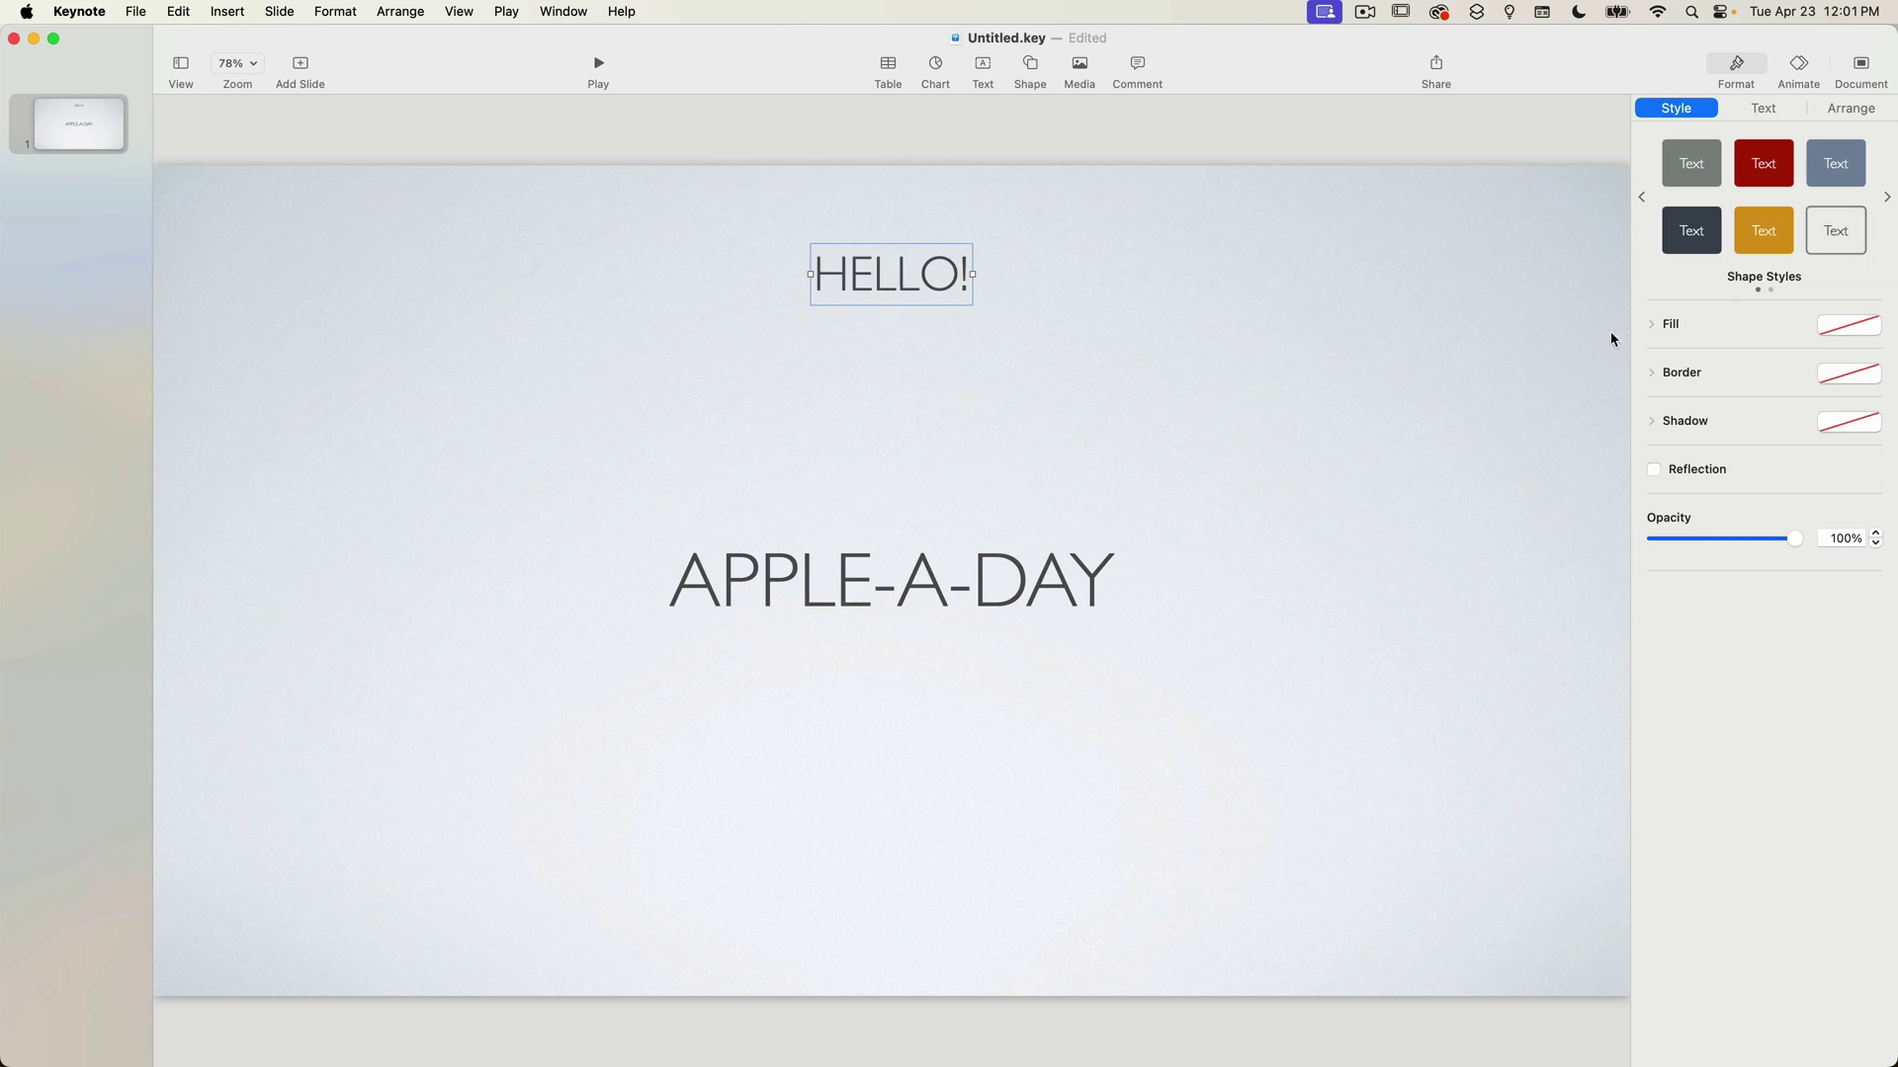
pyautogui.click(1571, 203)
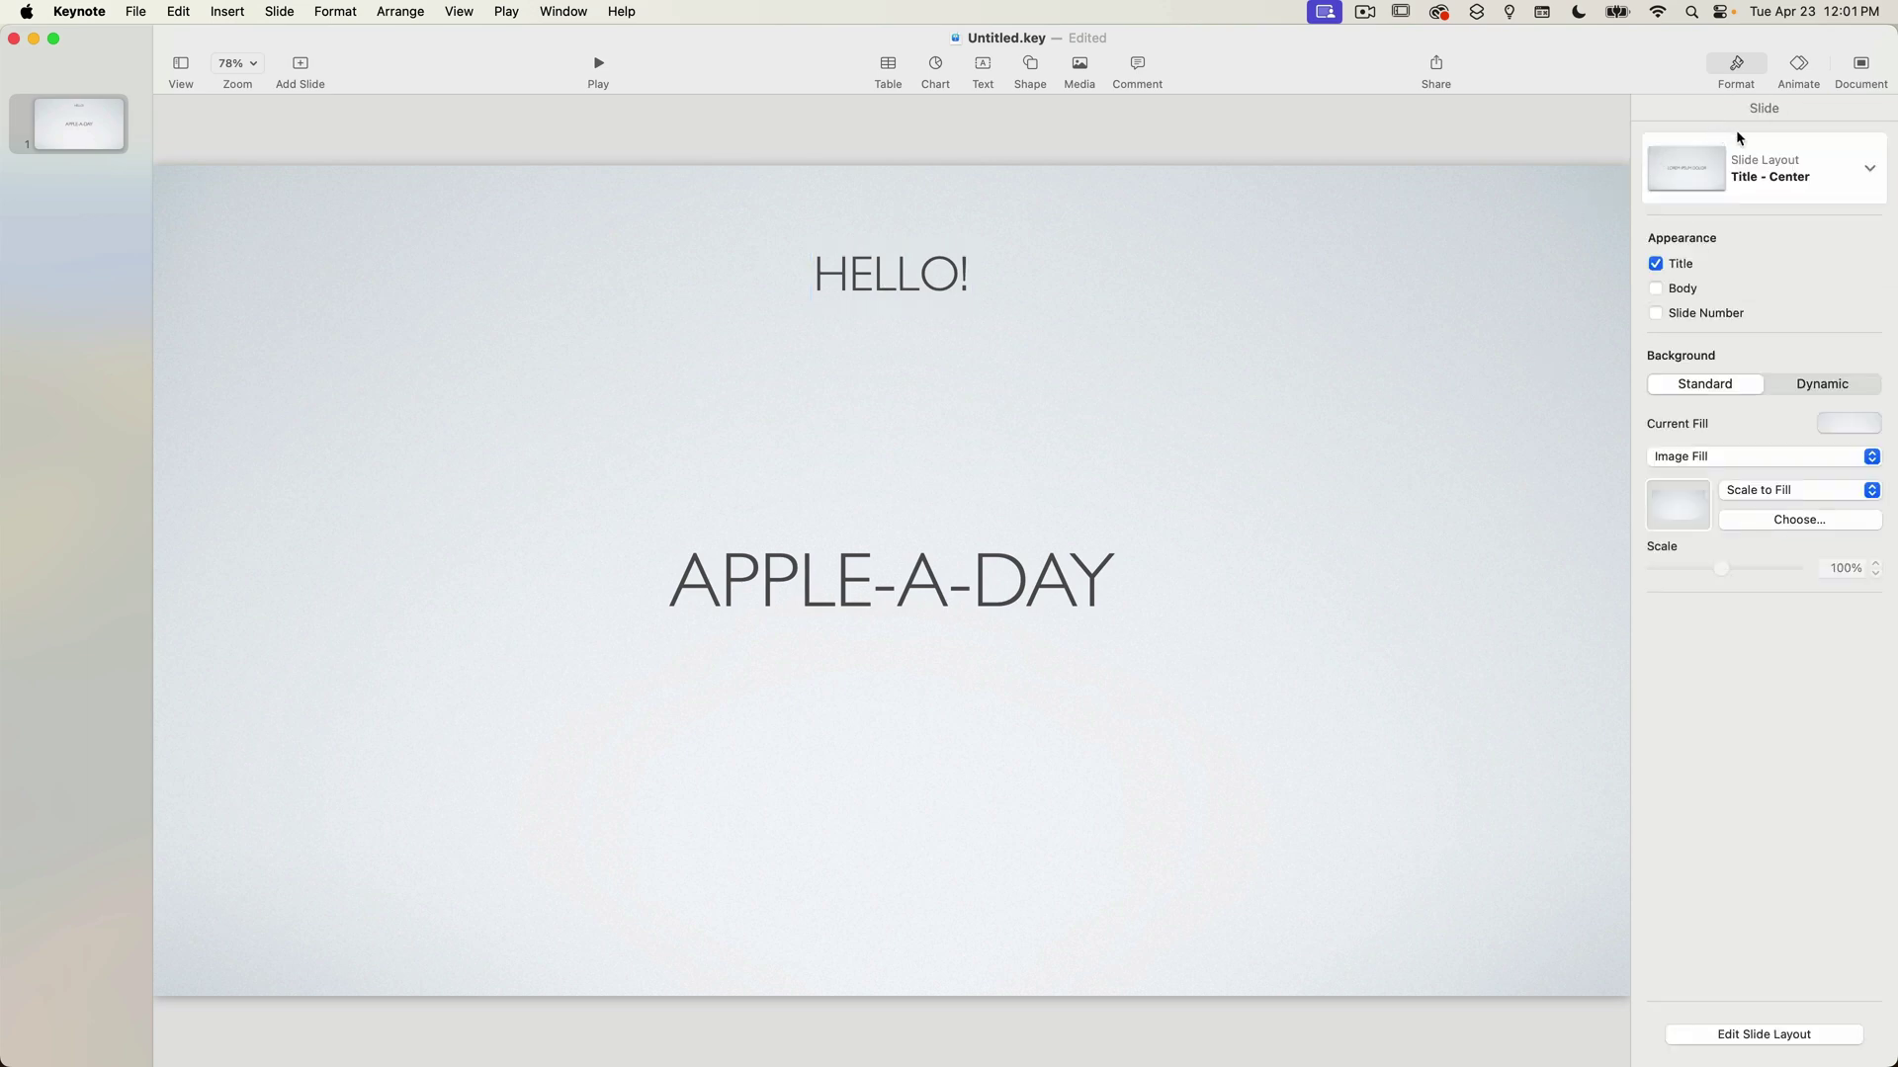
pyautogui.click(1857, 185)
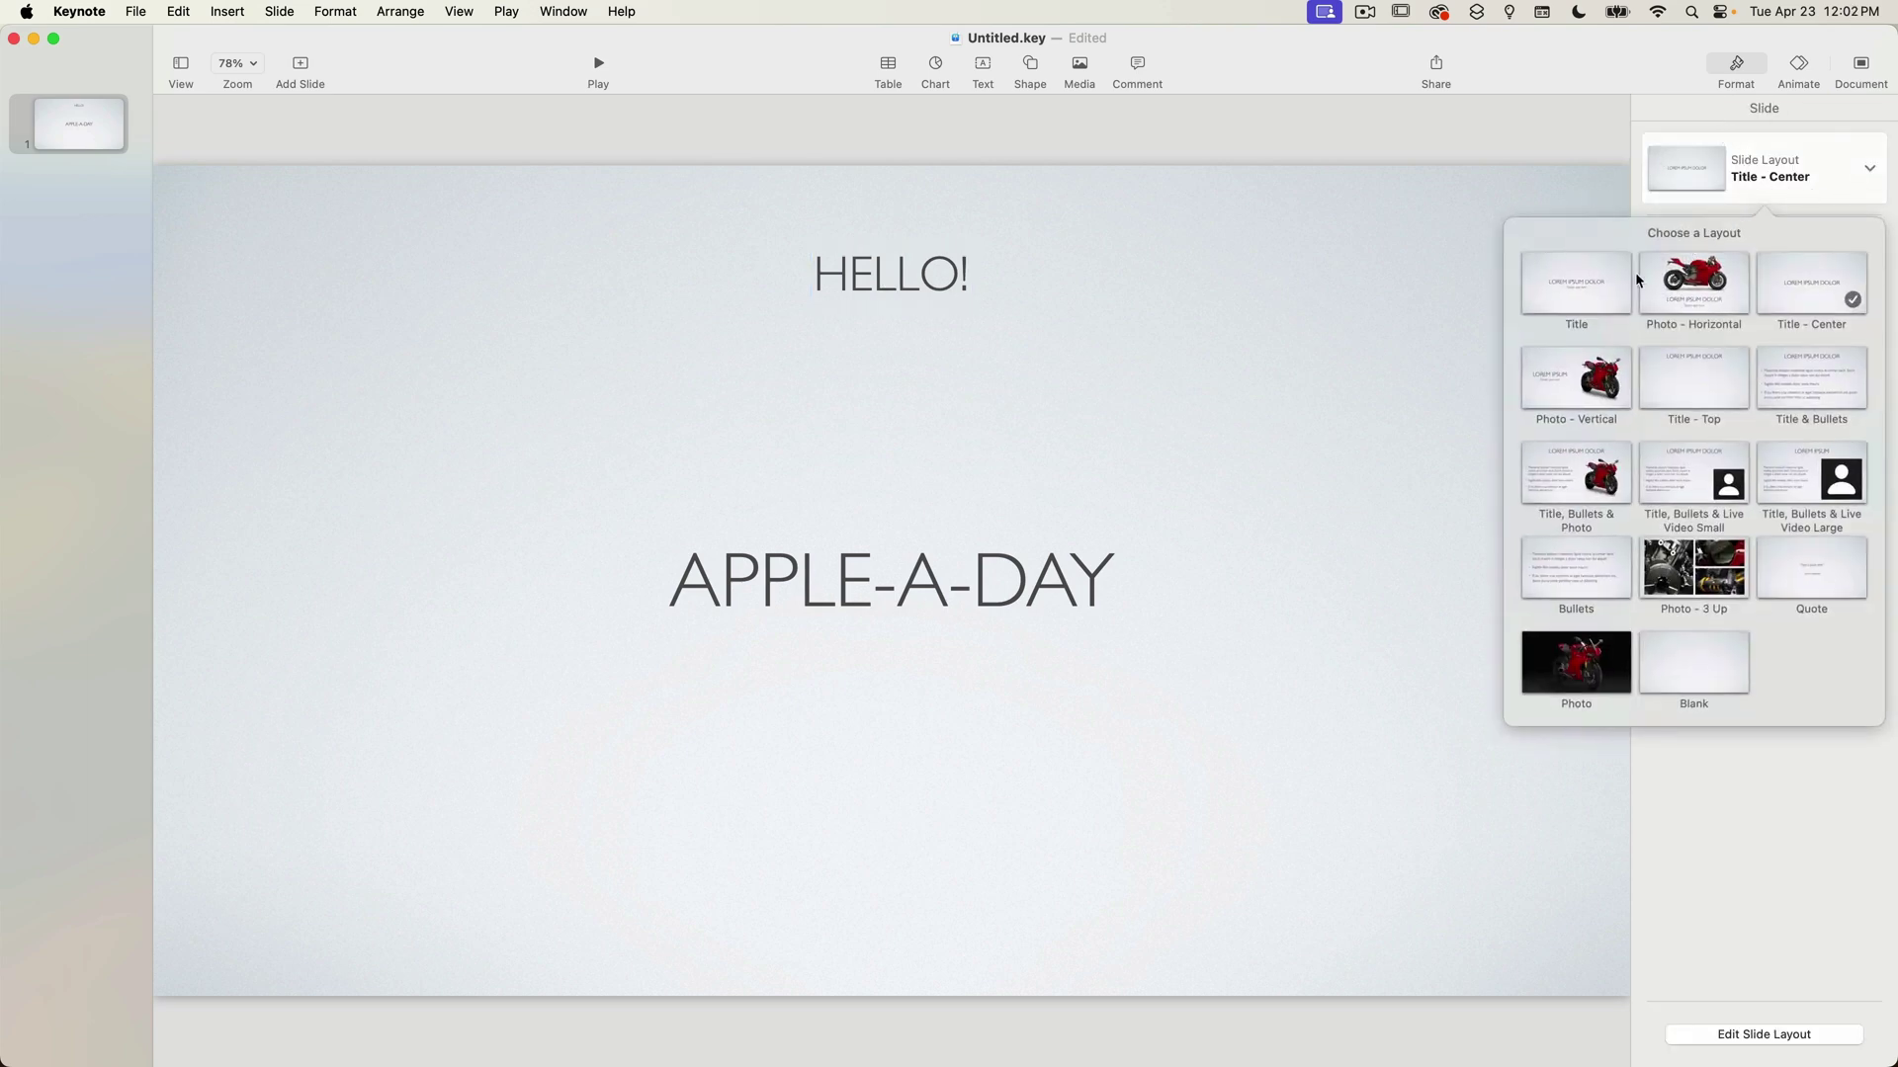
# Cycle layouts to Title & Bullets, then delete the HELLO! text box.
pyautogui.click(1587, 287)
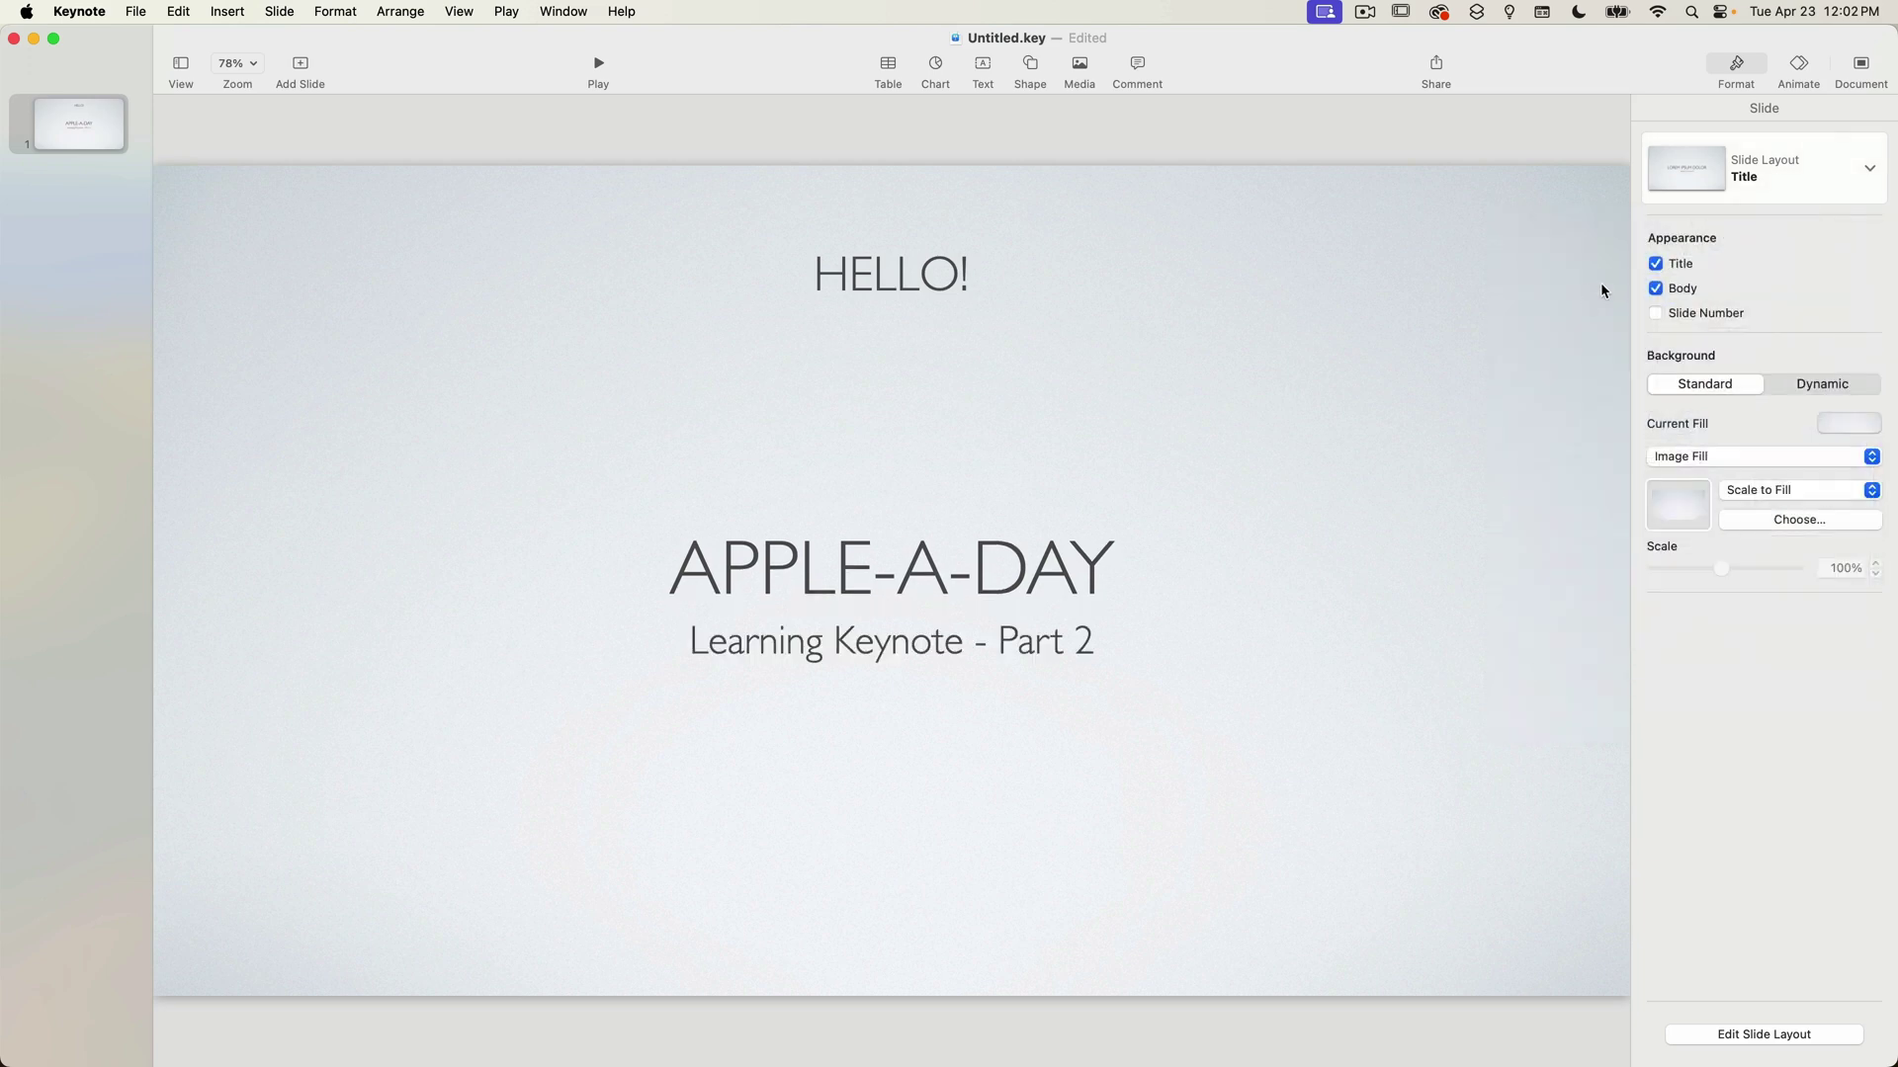
pyautogui.click(1852, 178)
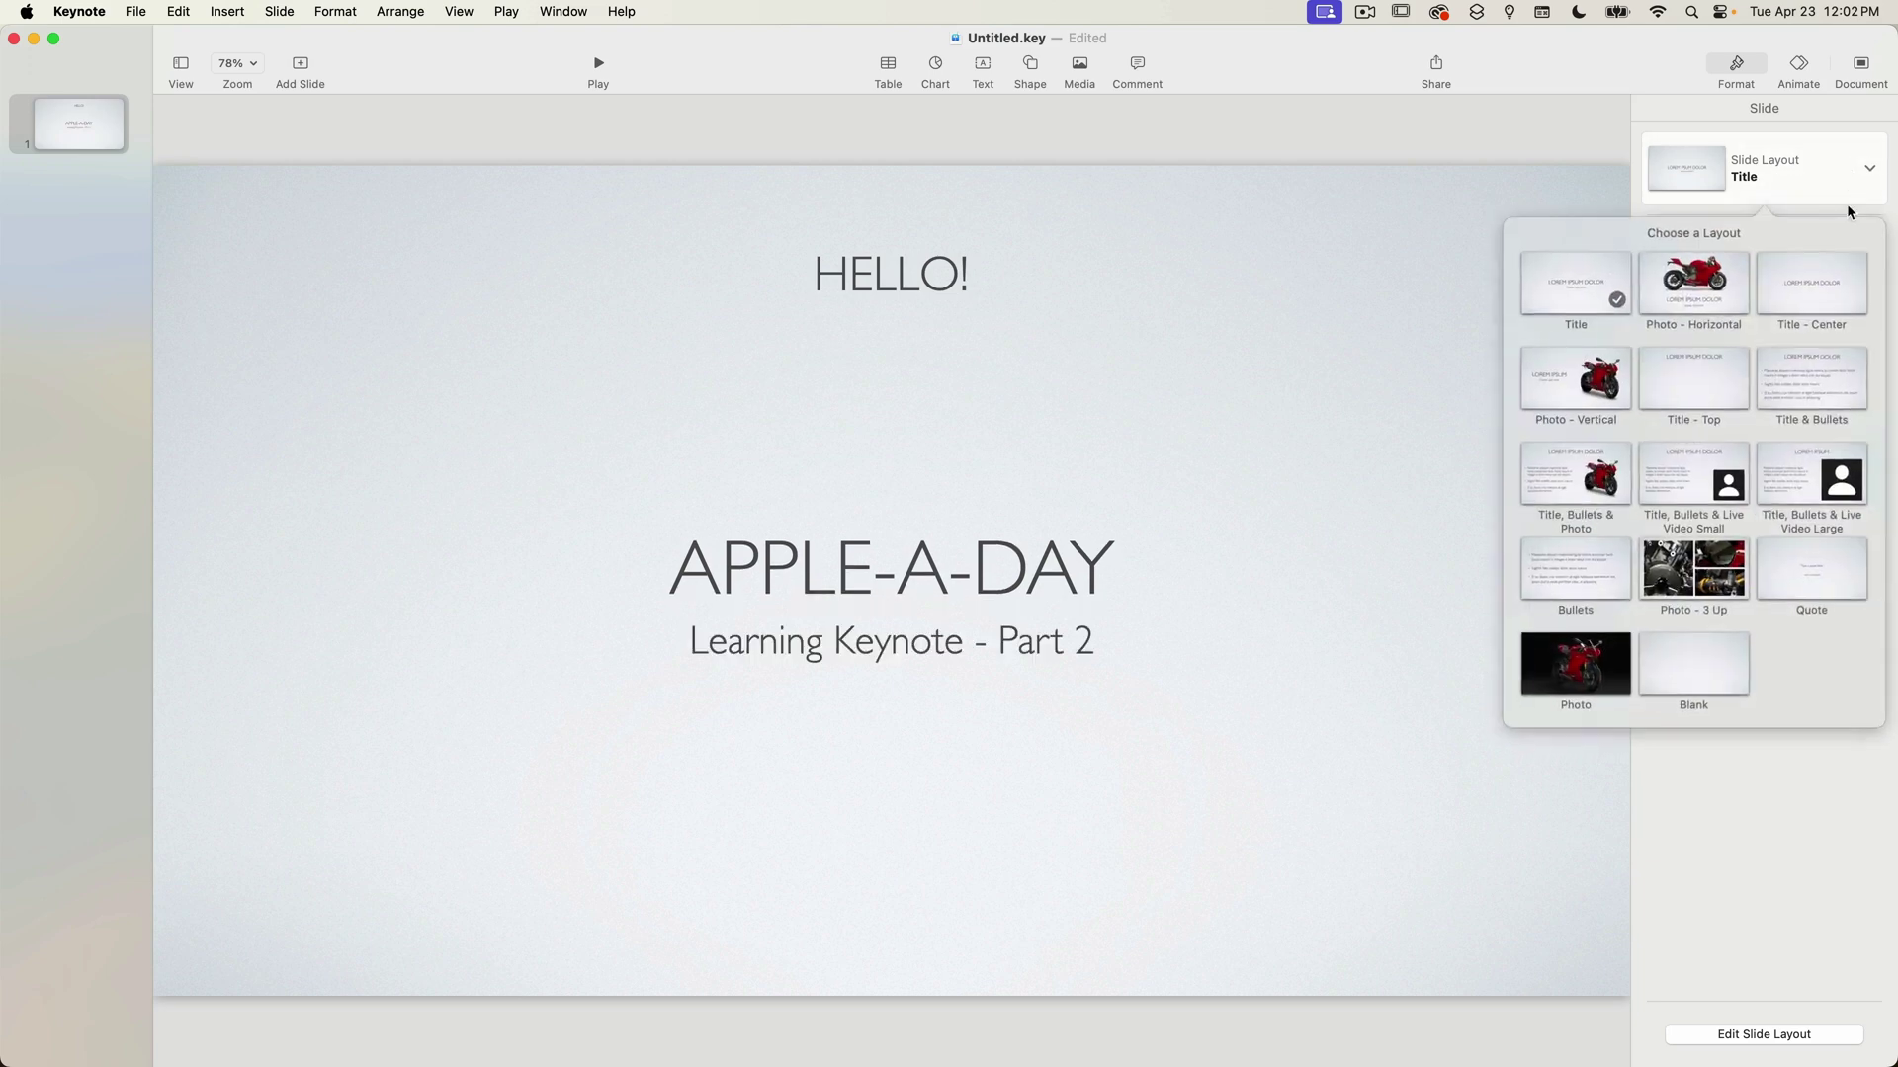
pyautogui.click(1817, 282)
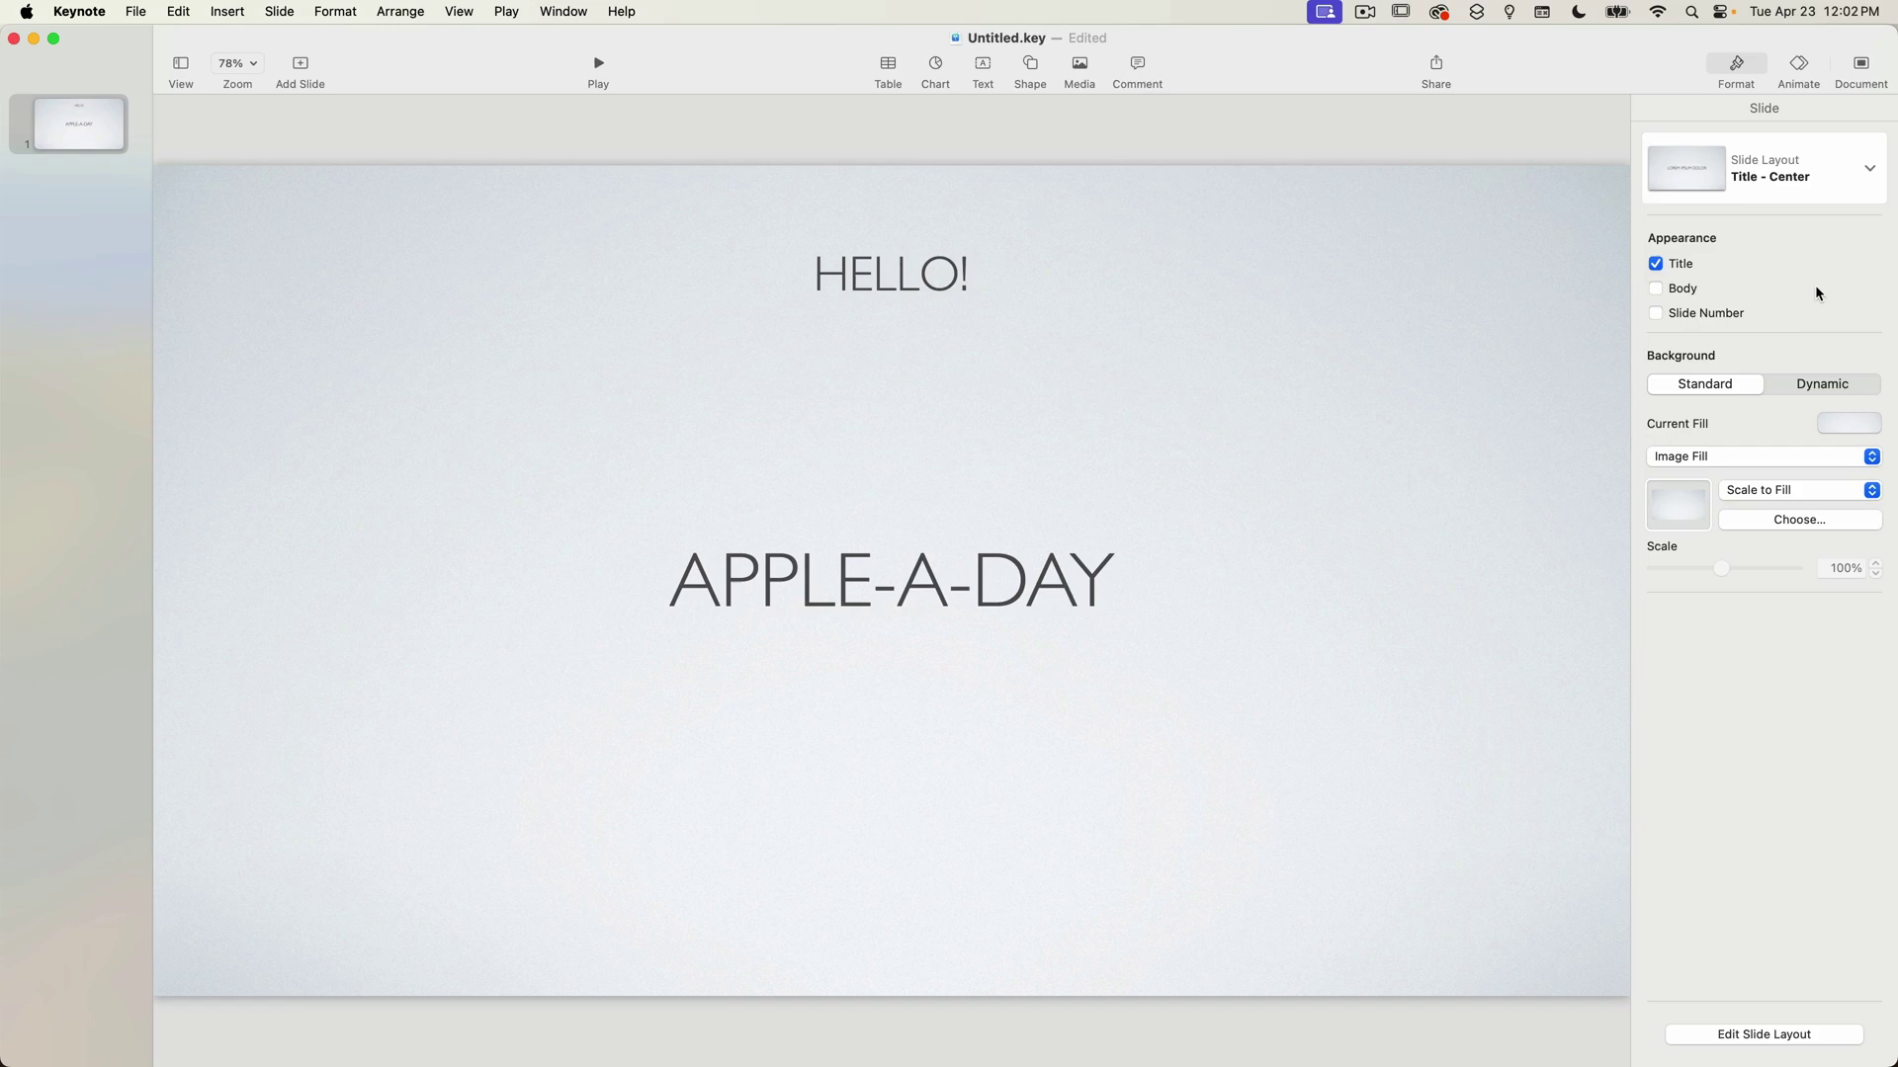
pyautogui.click(1869, 175)
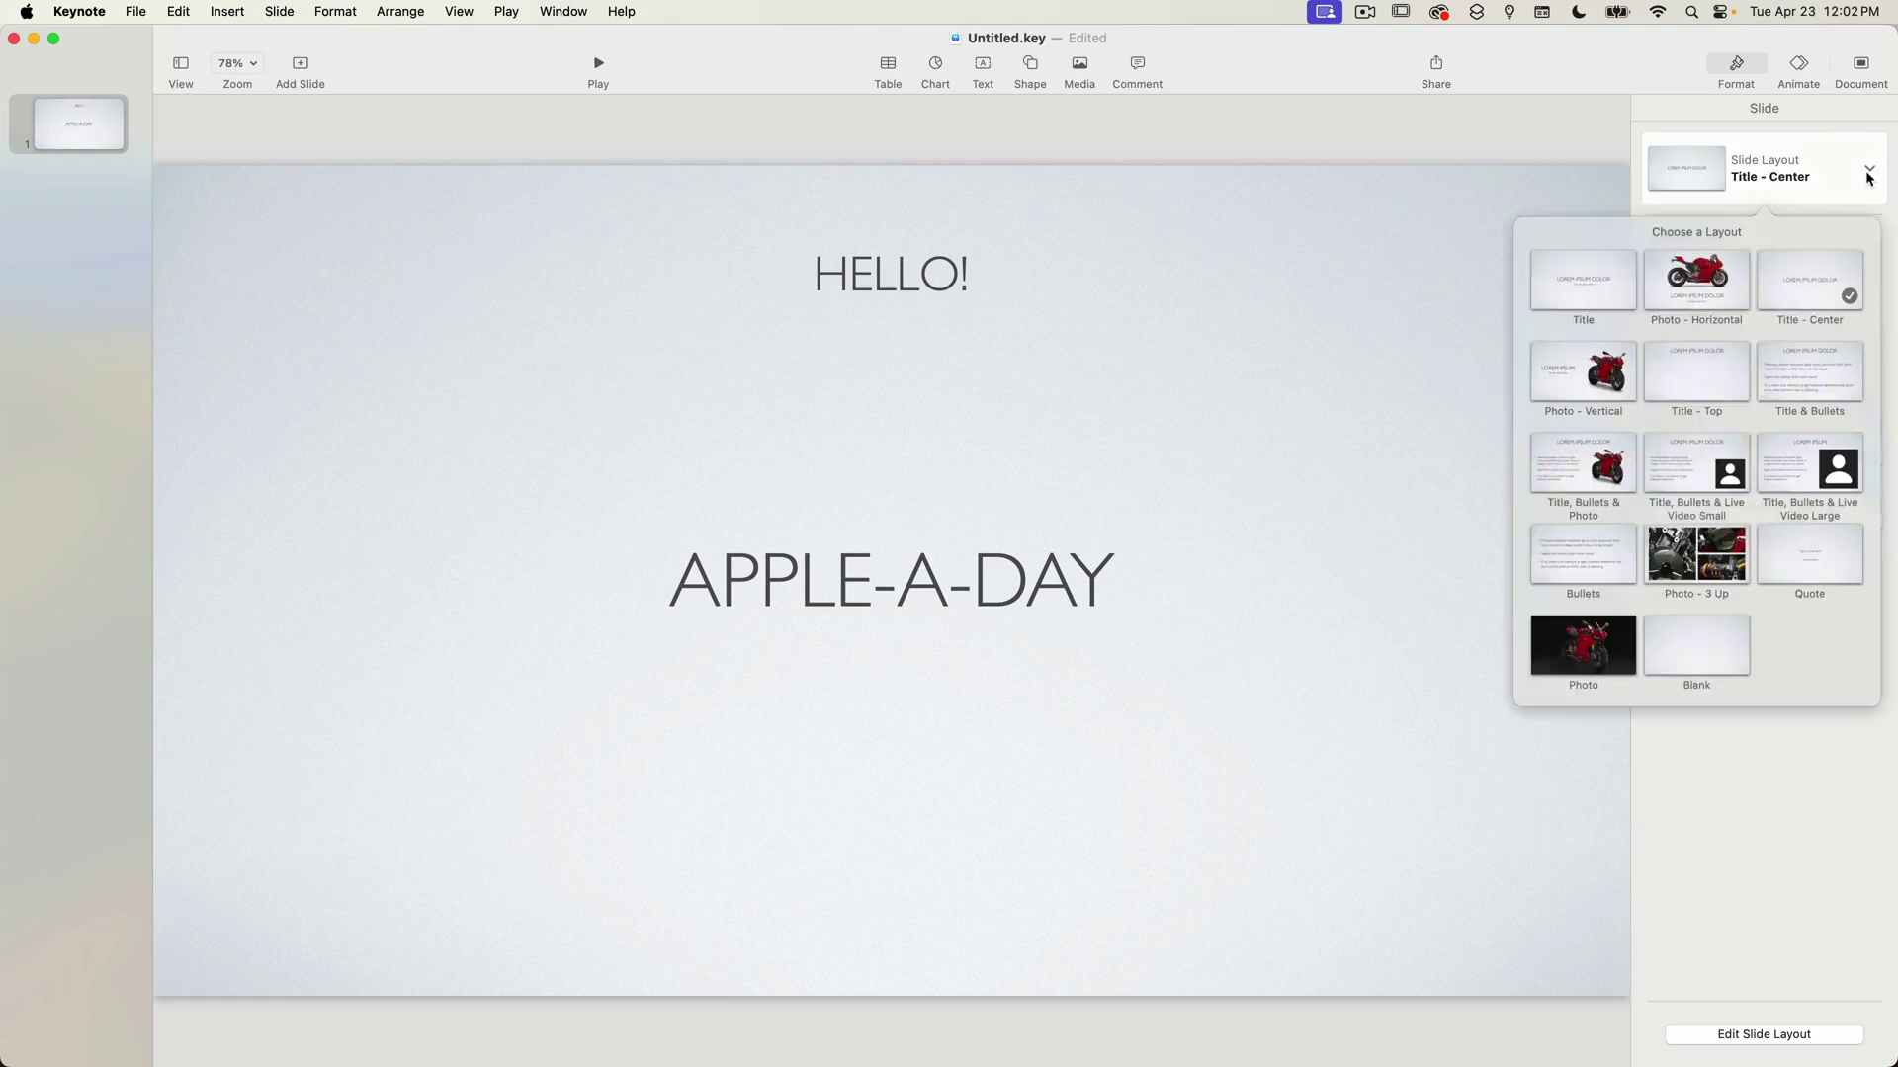
pyautogui.click(1793, 376)
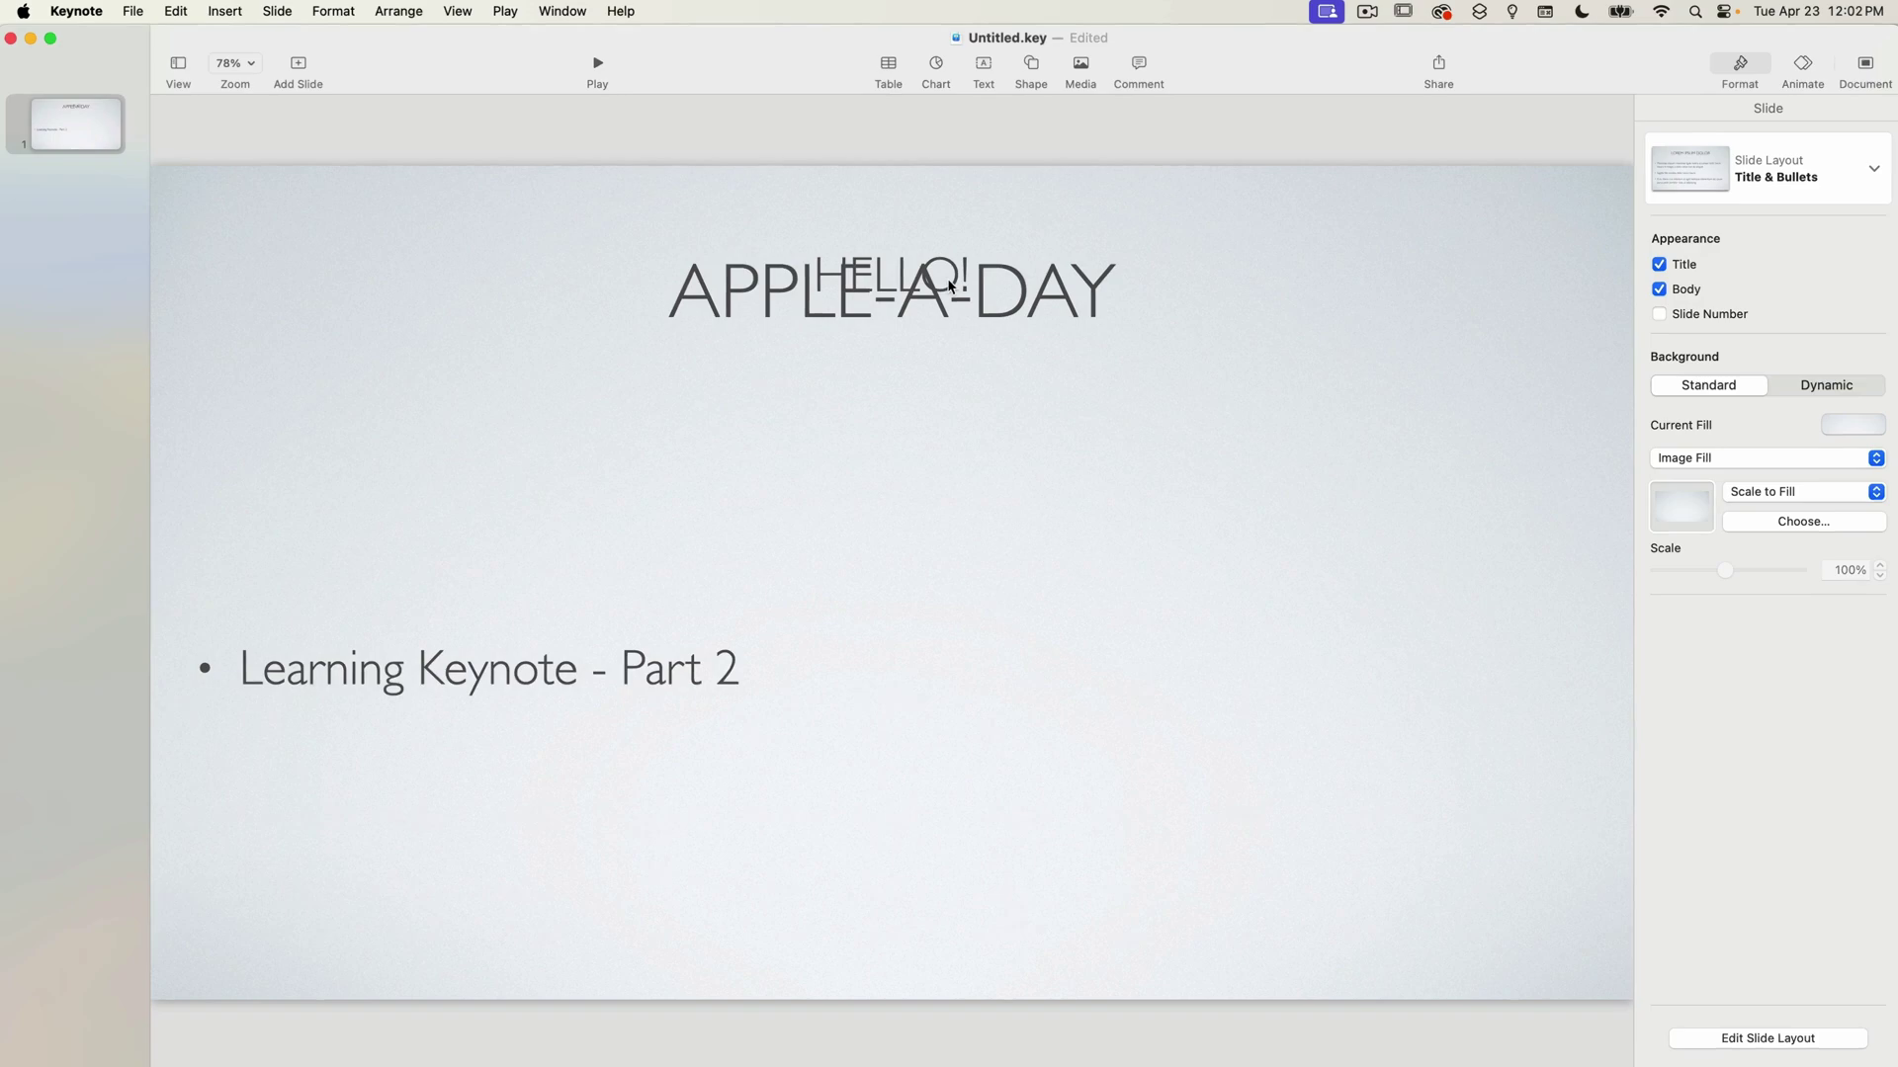
pyautogui.click(880, 255)
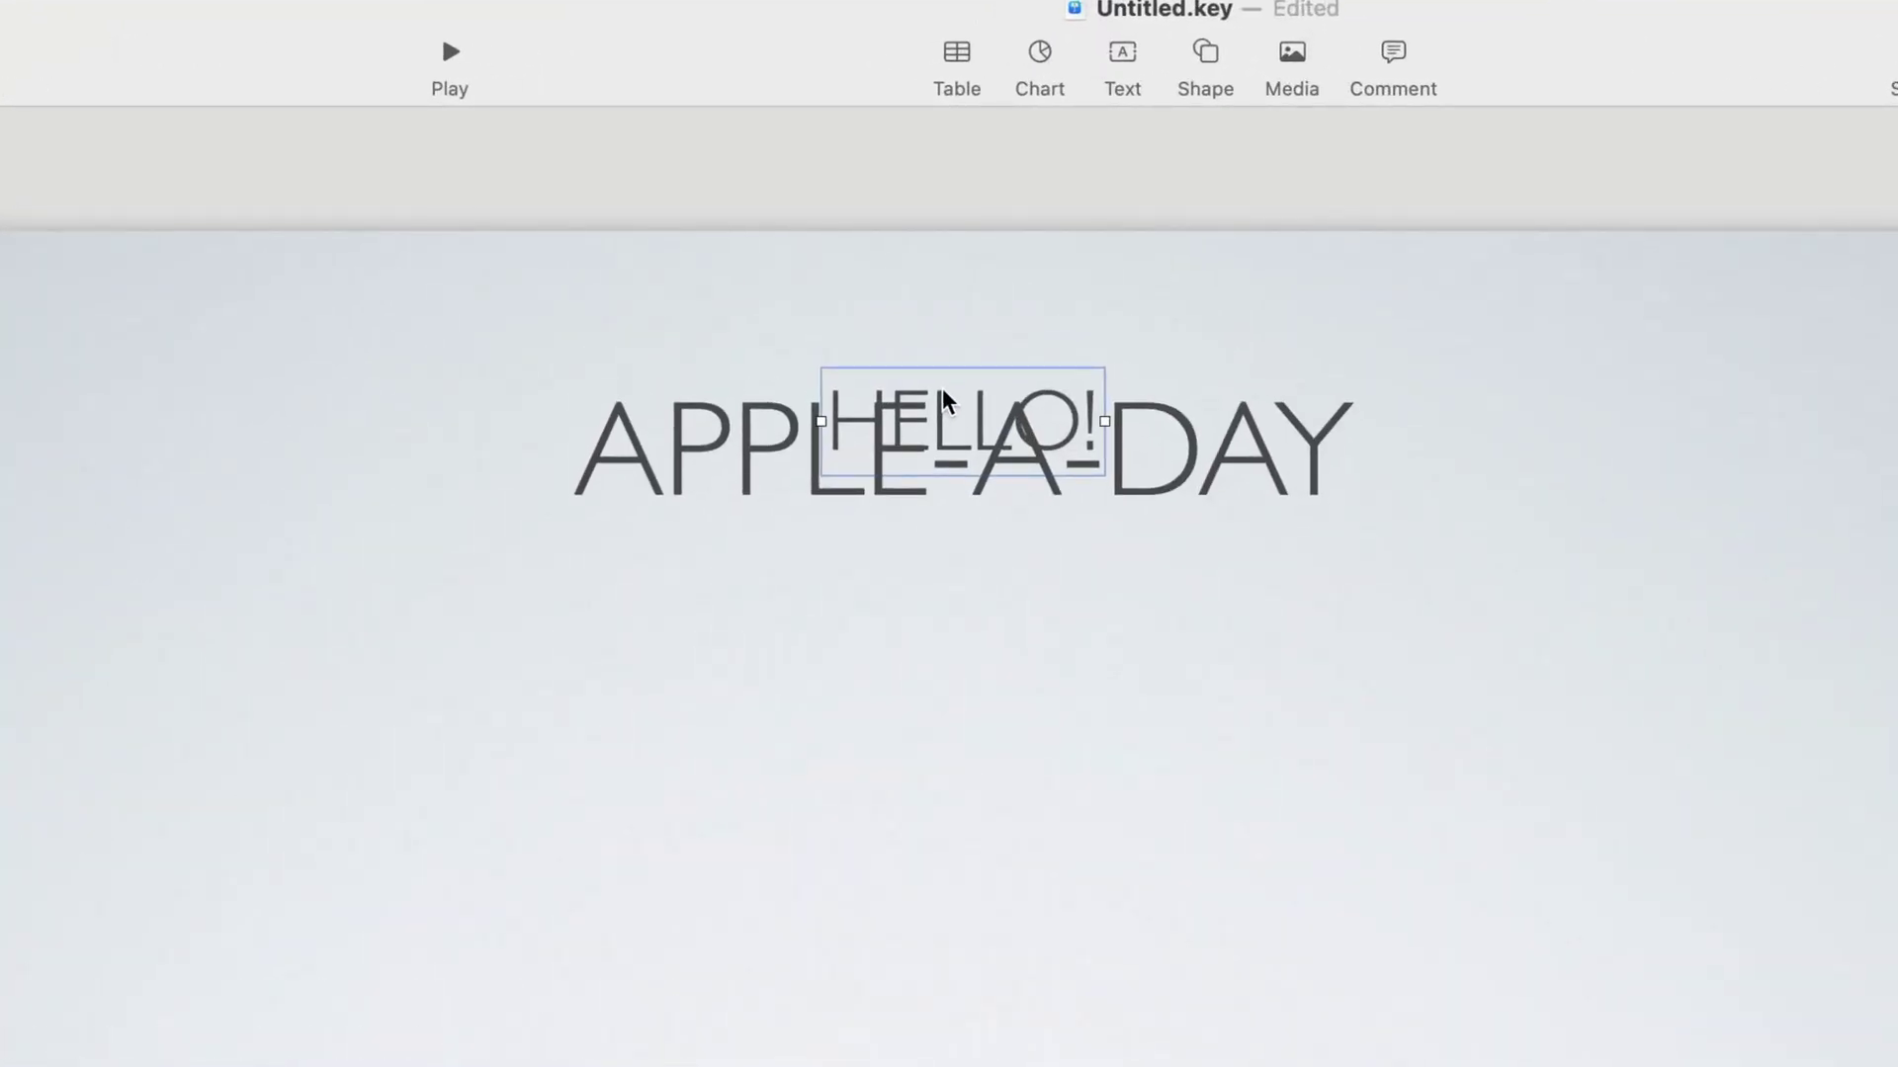
pyautogui.press('Delete')
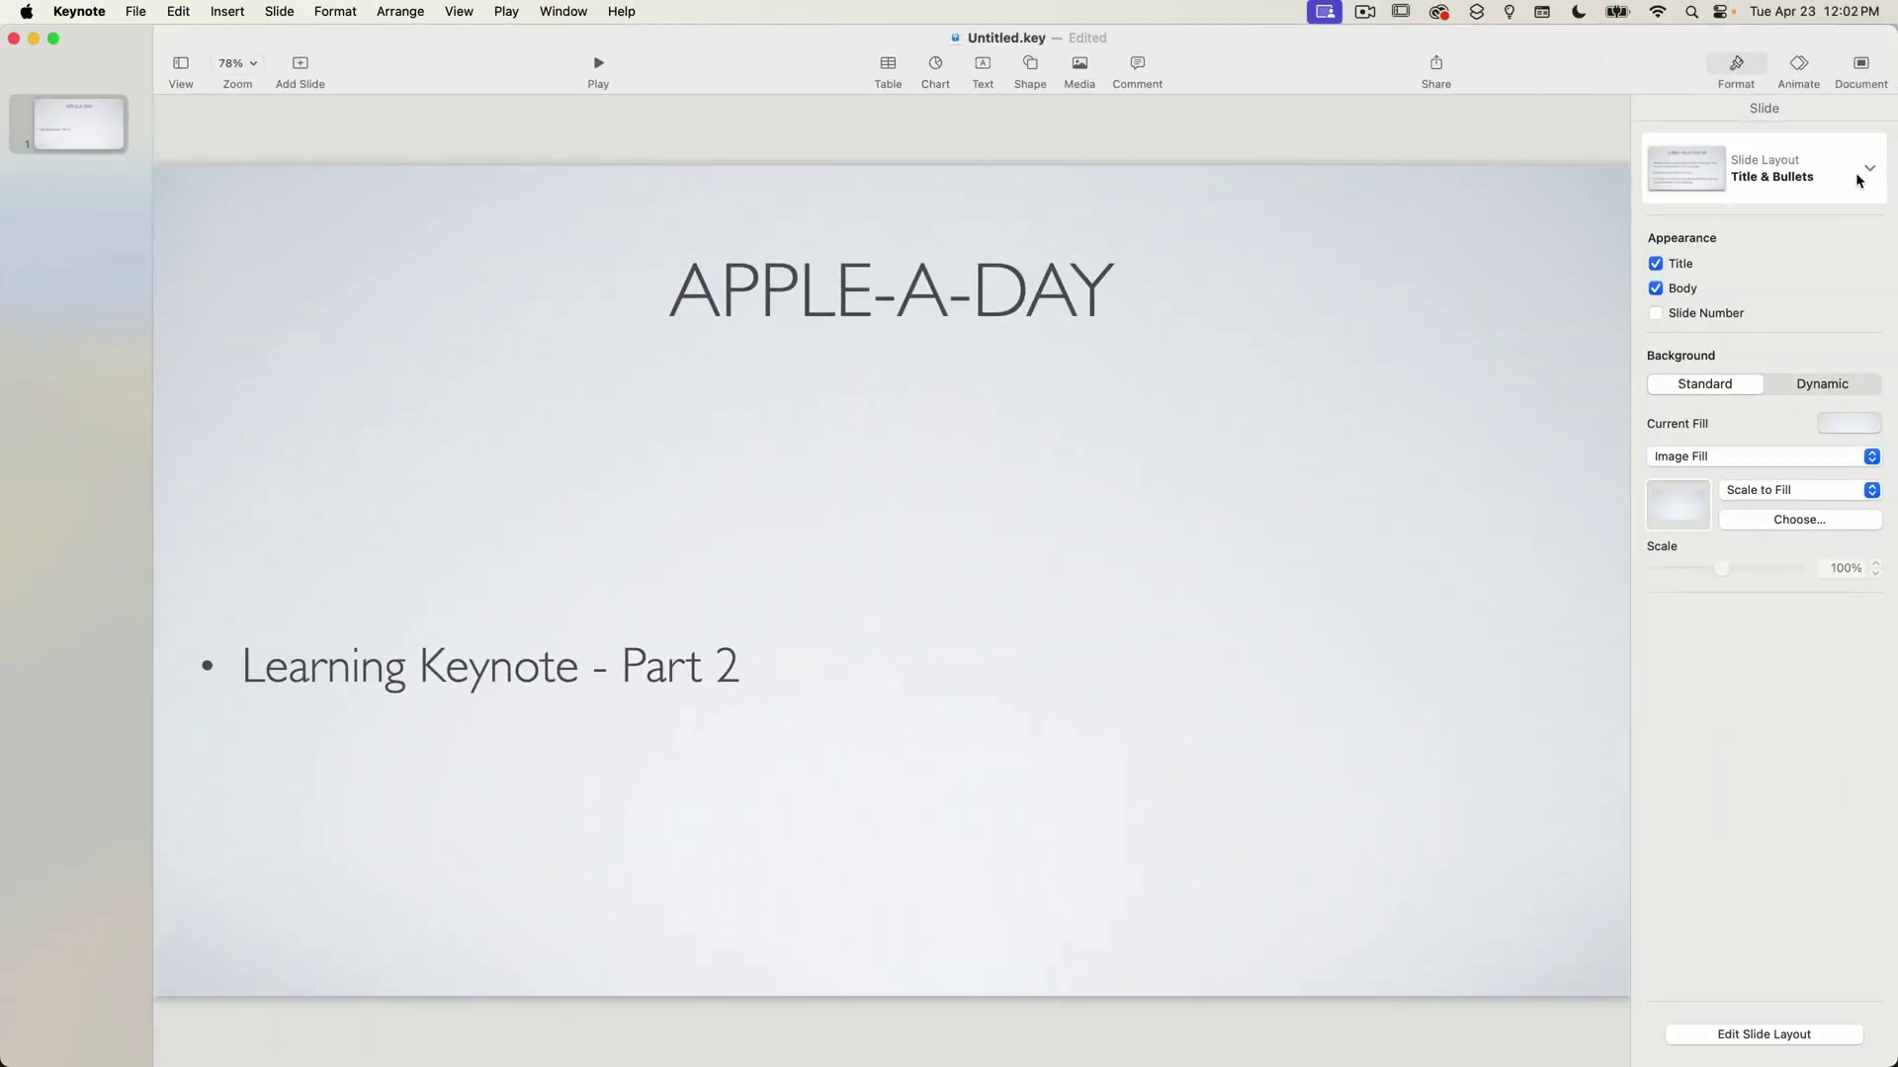
# Return the first slide to the Title layout and show the new-slide layout choices.
pyautogui.click(1858, 181)
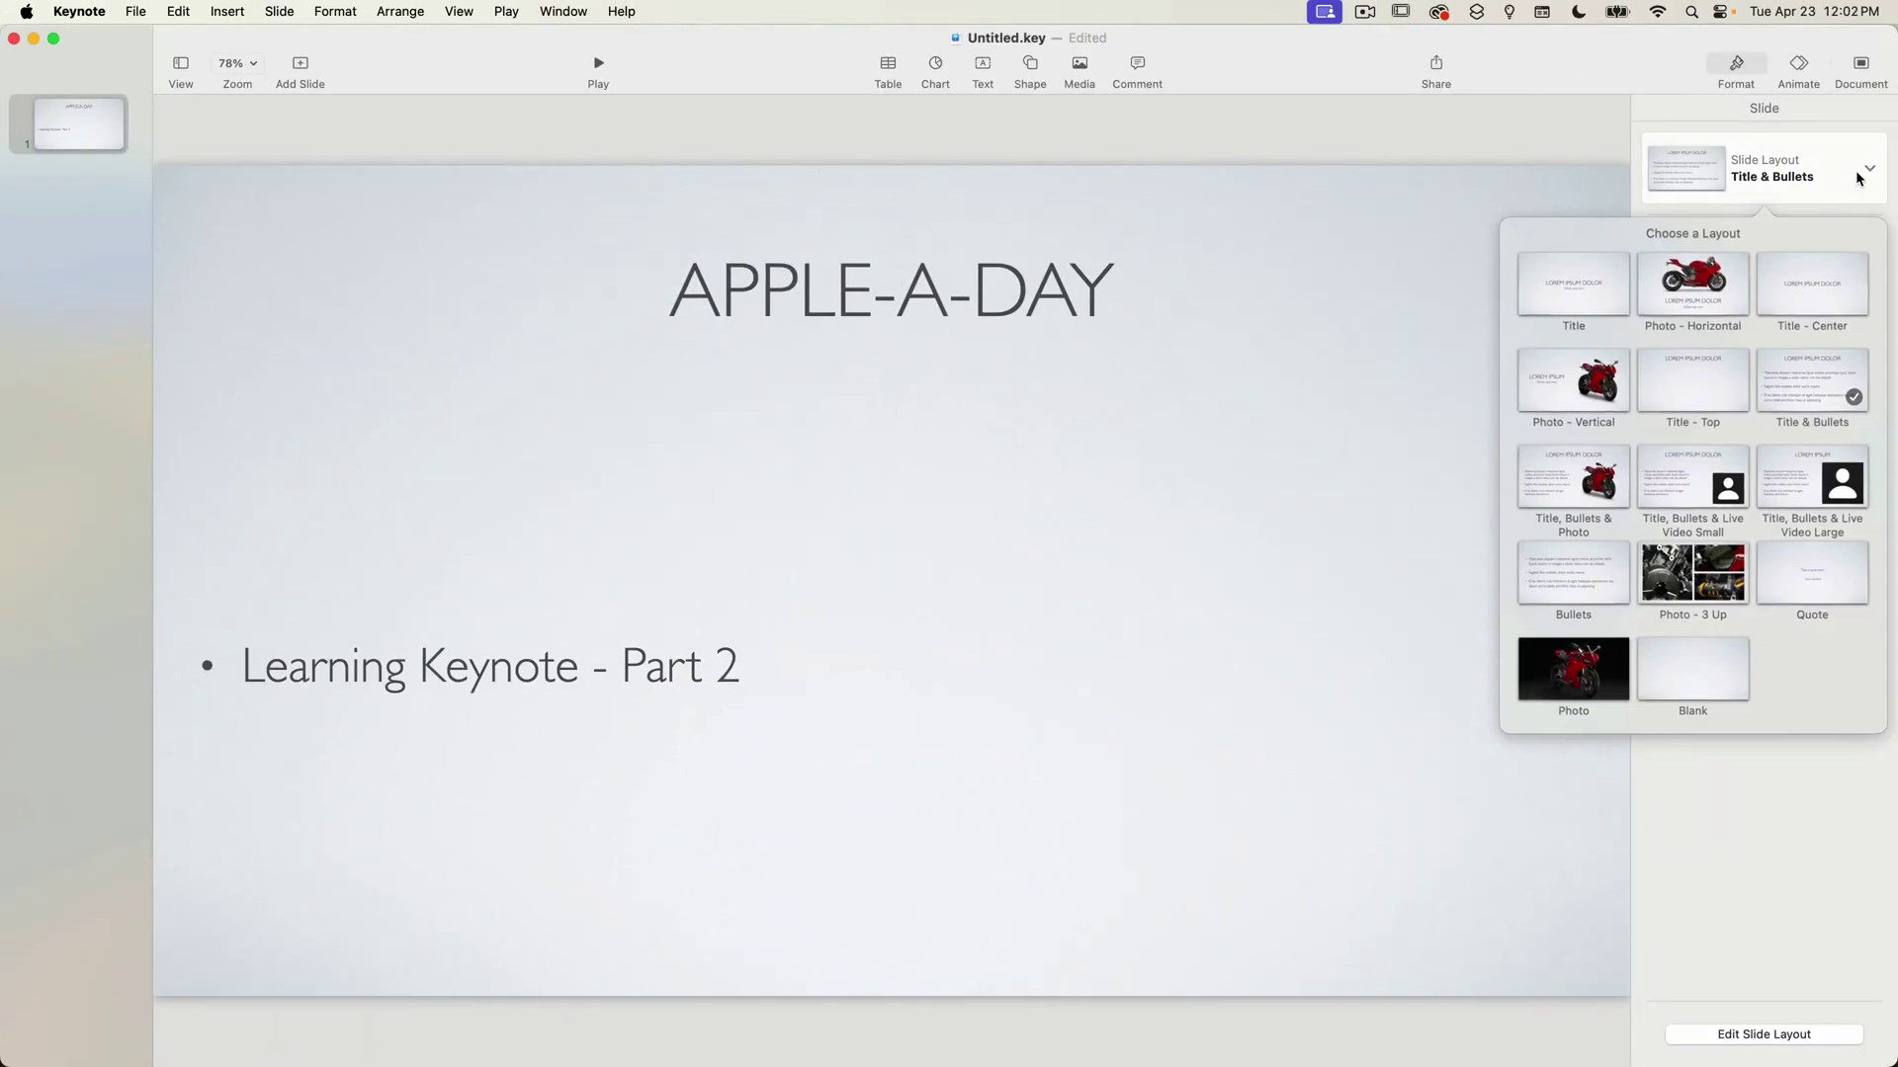
pyautogui.click(1558, 297)
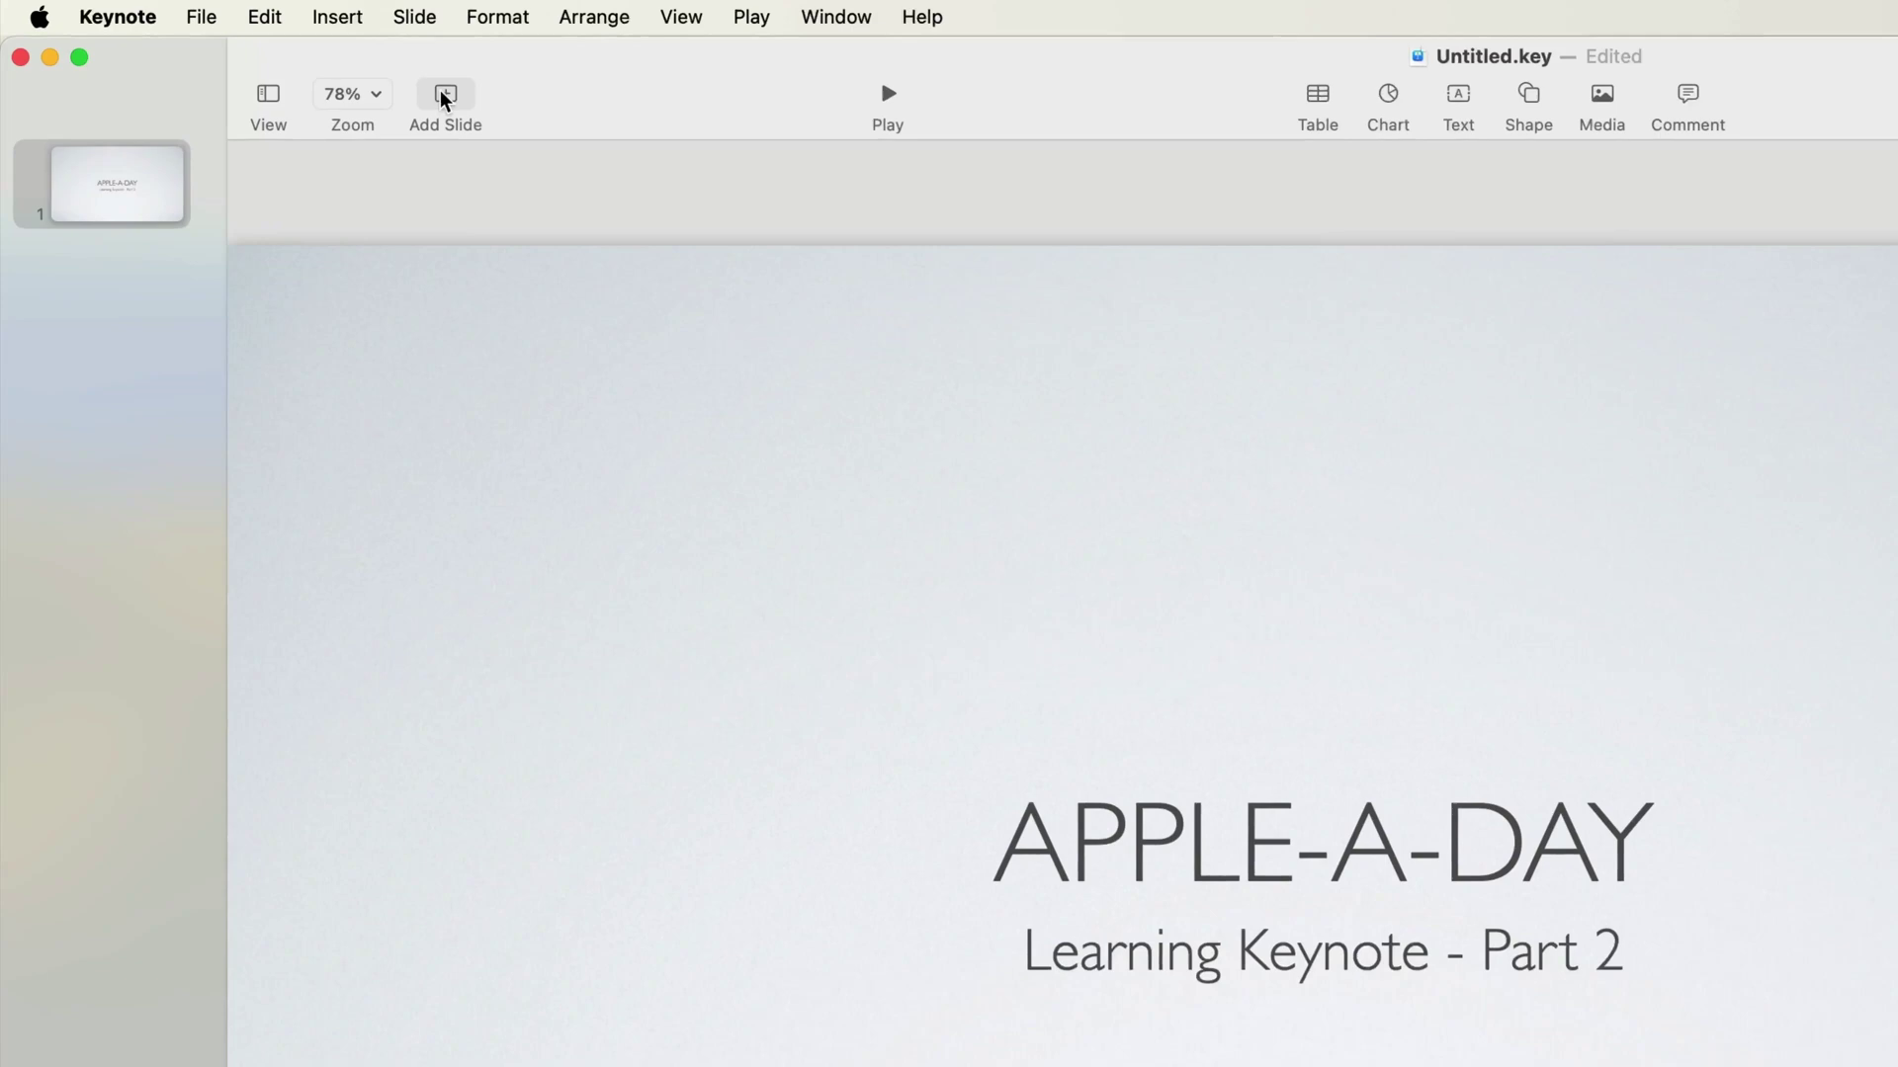
pyautogui.click(451, 95)
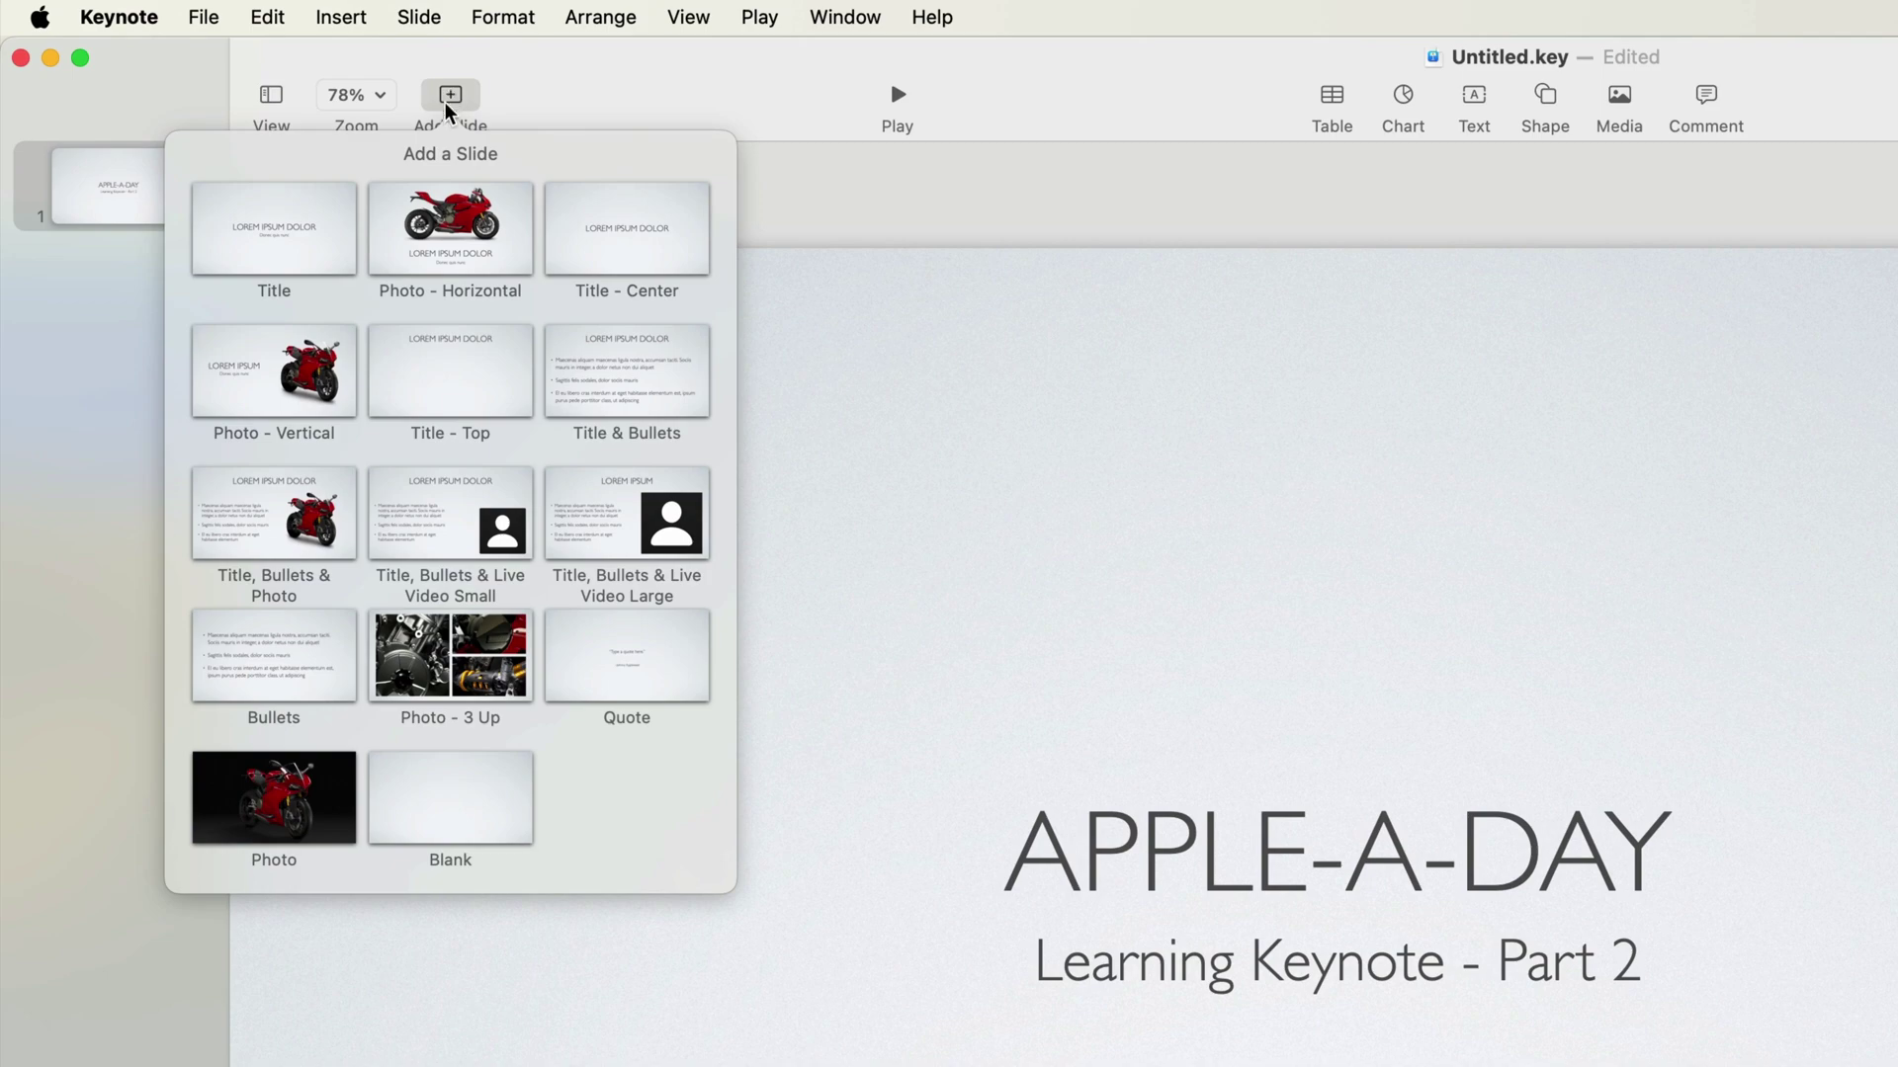
# Add a Photo - Vertical slide titled YOUR HOST with the host's name as subtitle.
pyautogui.click(303, 387)
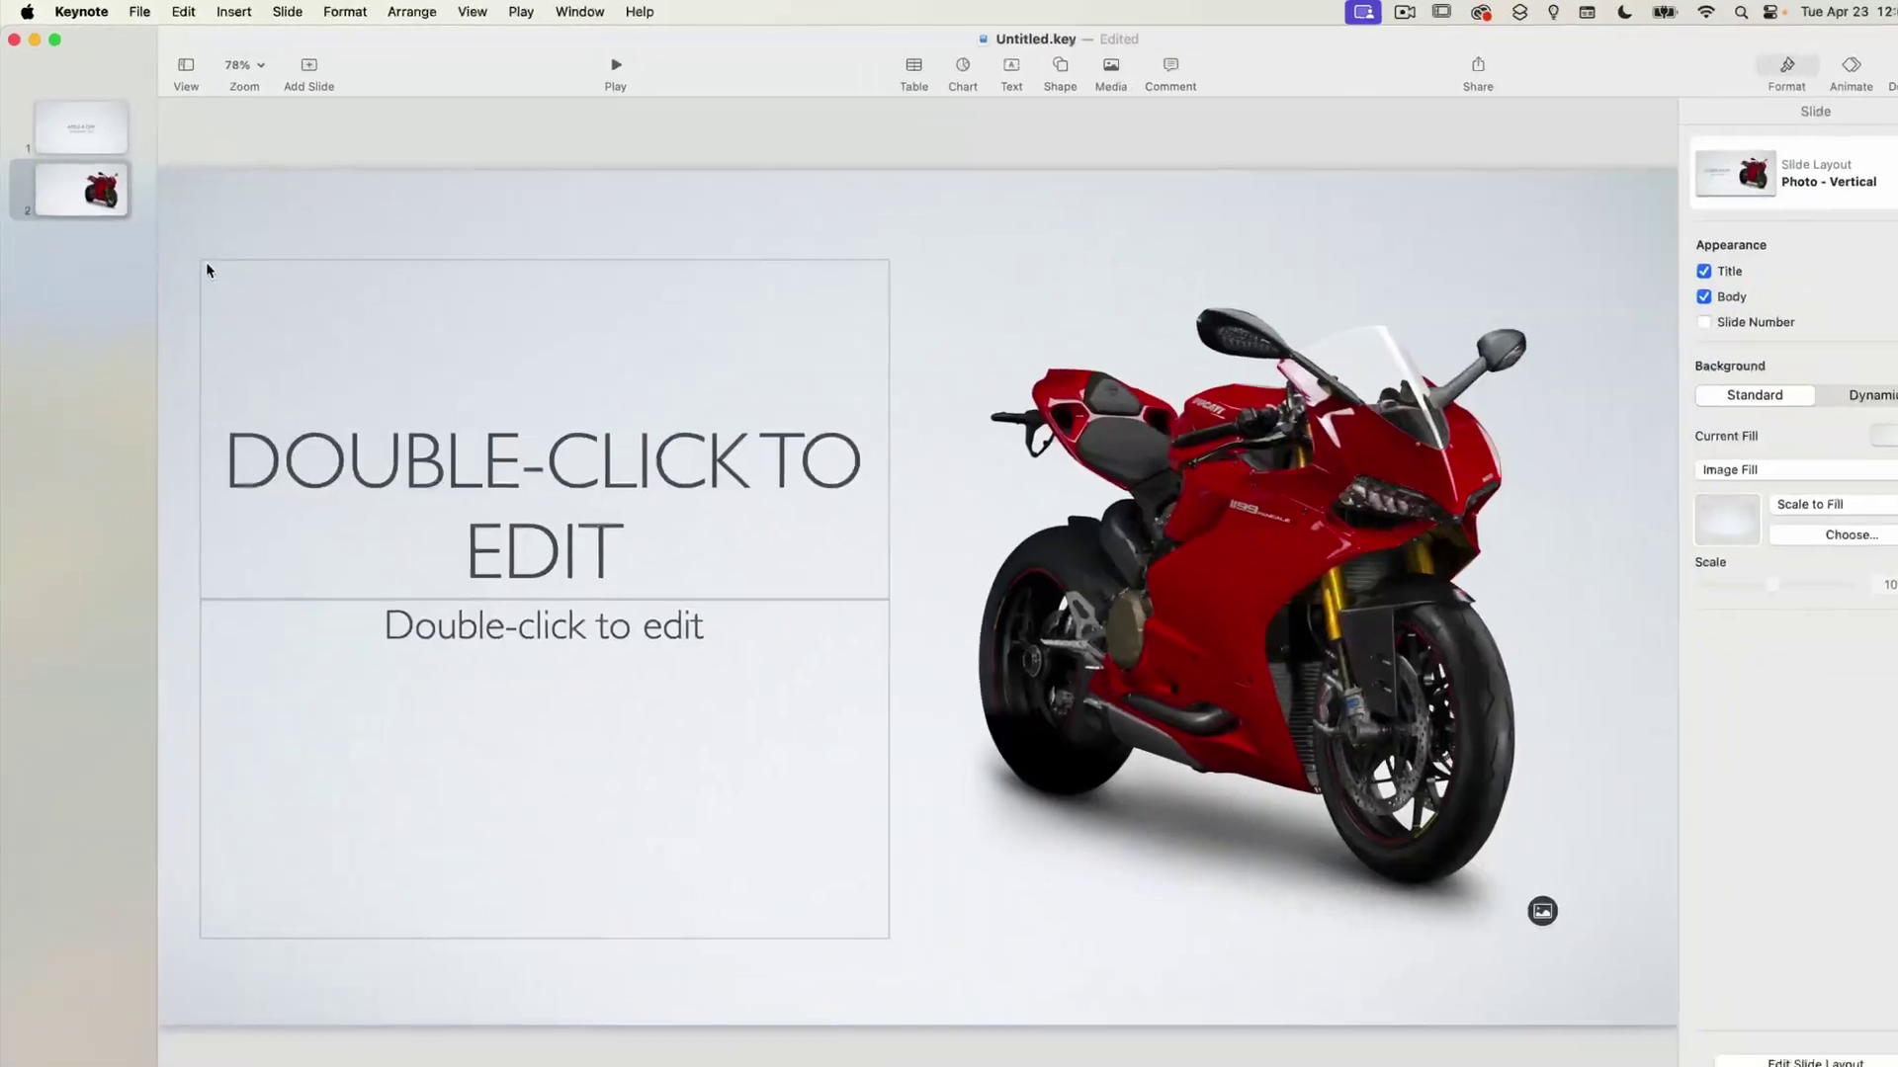
pyautogui.click(588, 481)
pyautogui.click(586, 478)
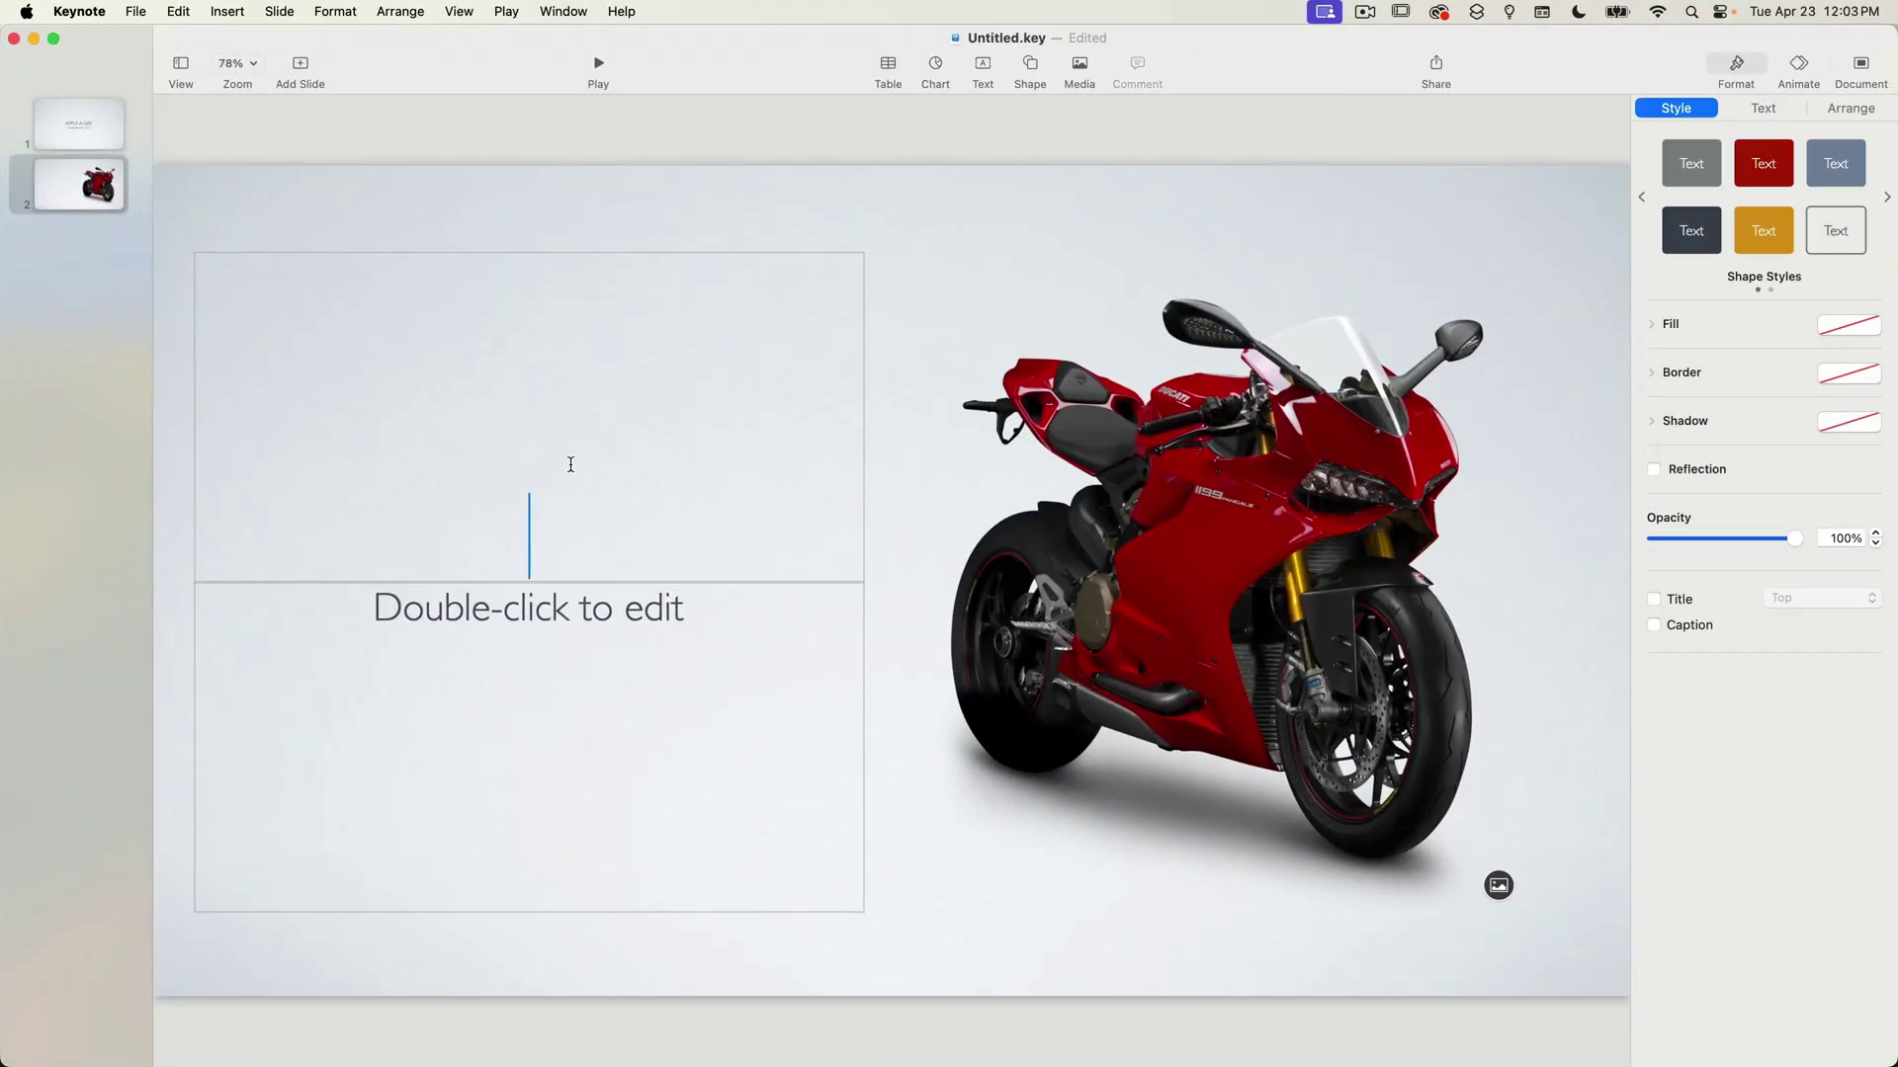
pyautogui.write('YOUR HOST')
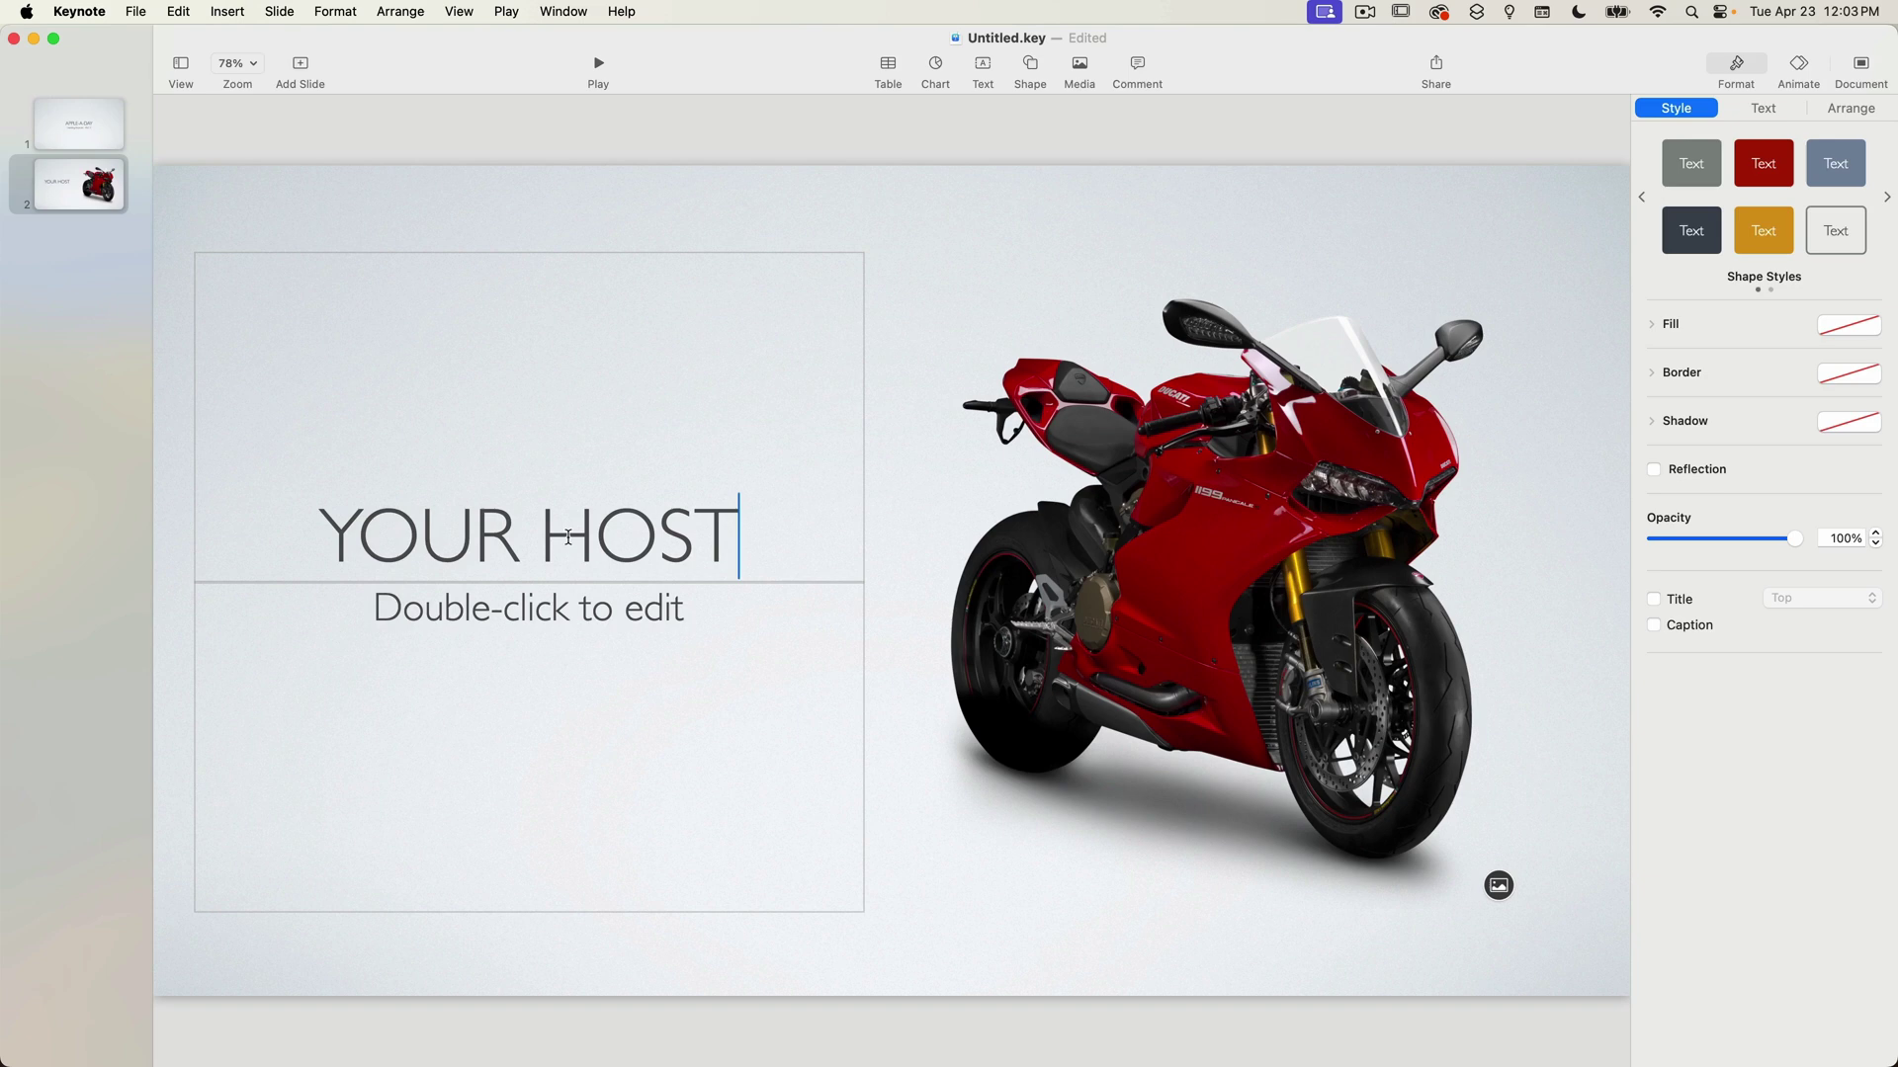
pyautogui.click(542, 622)
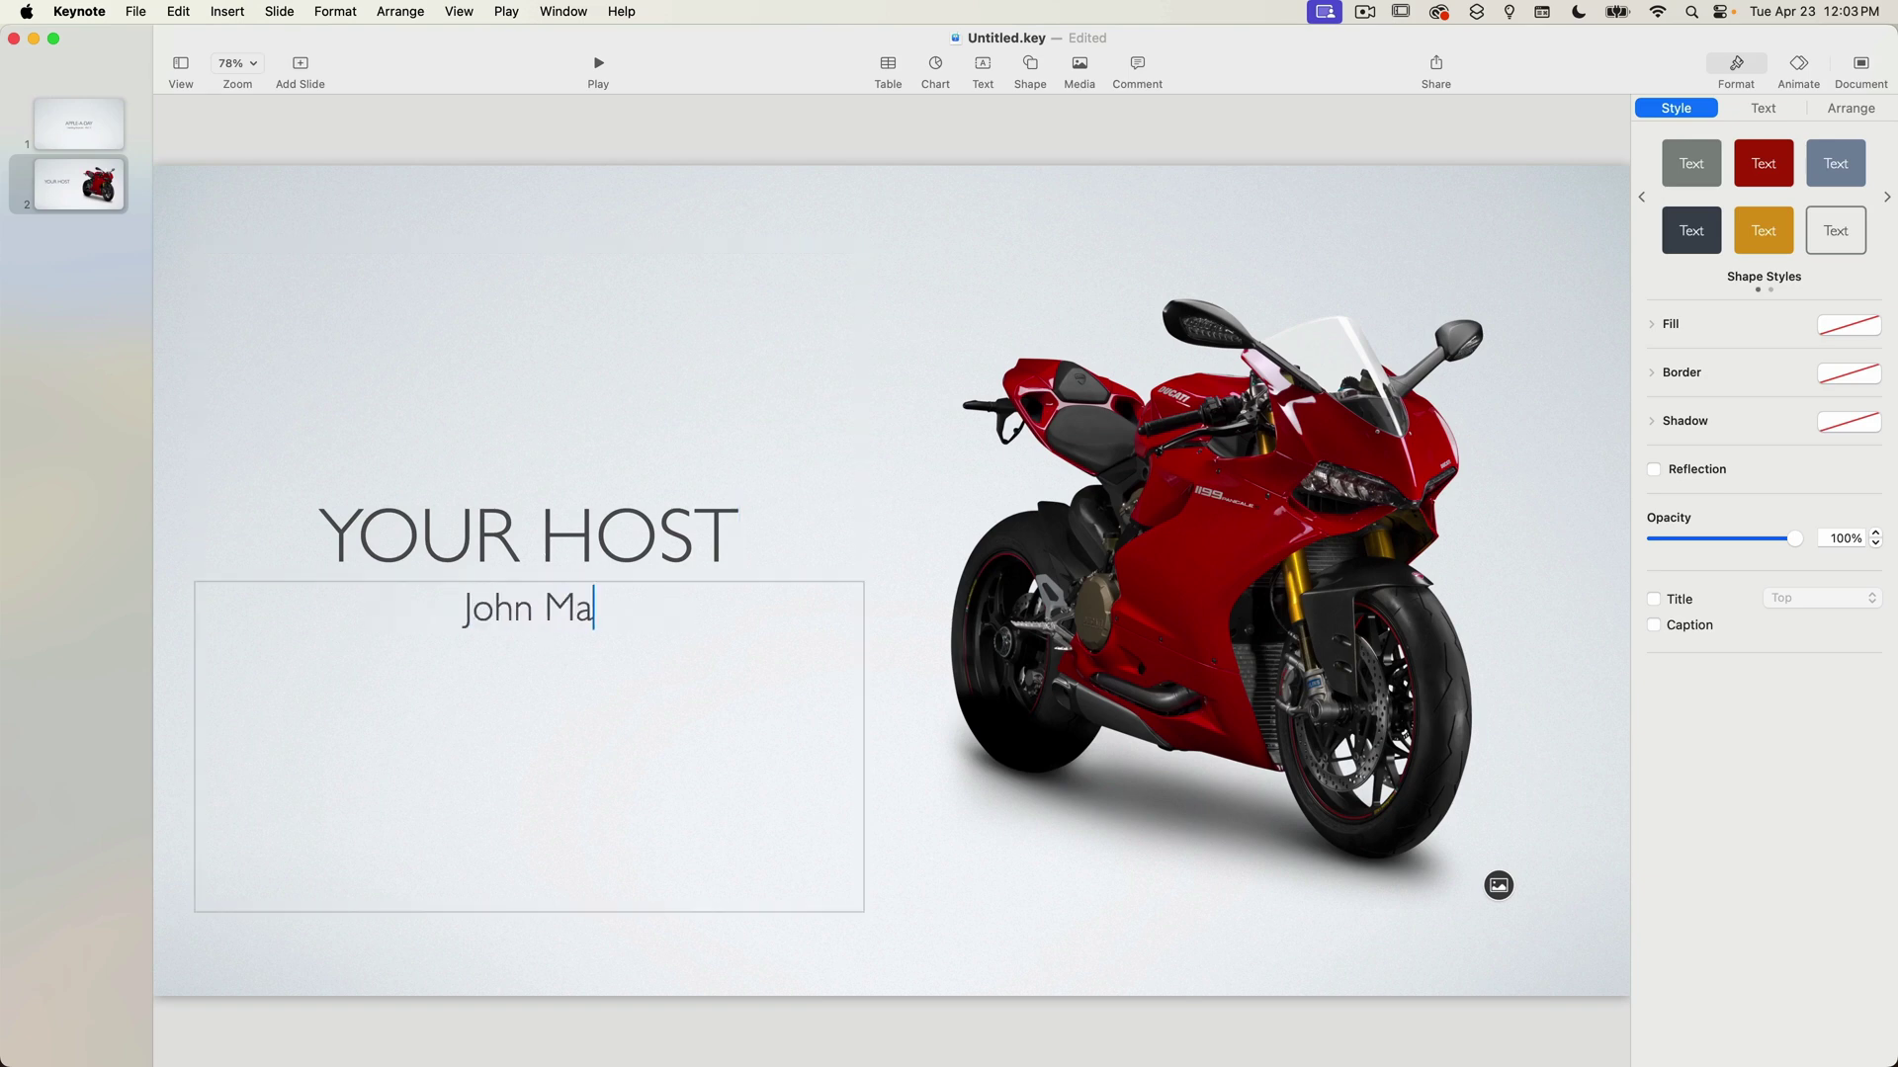
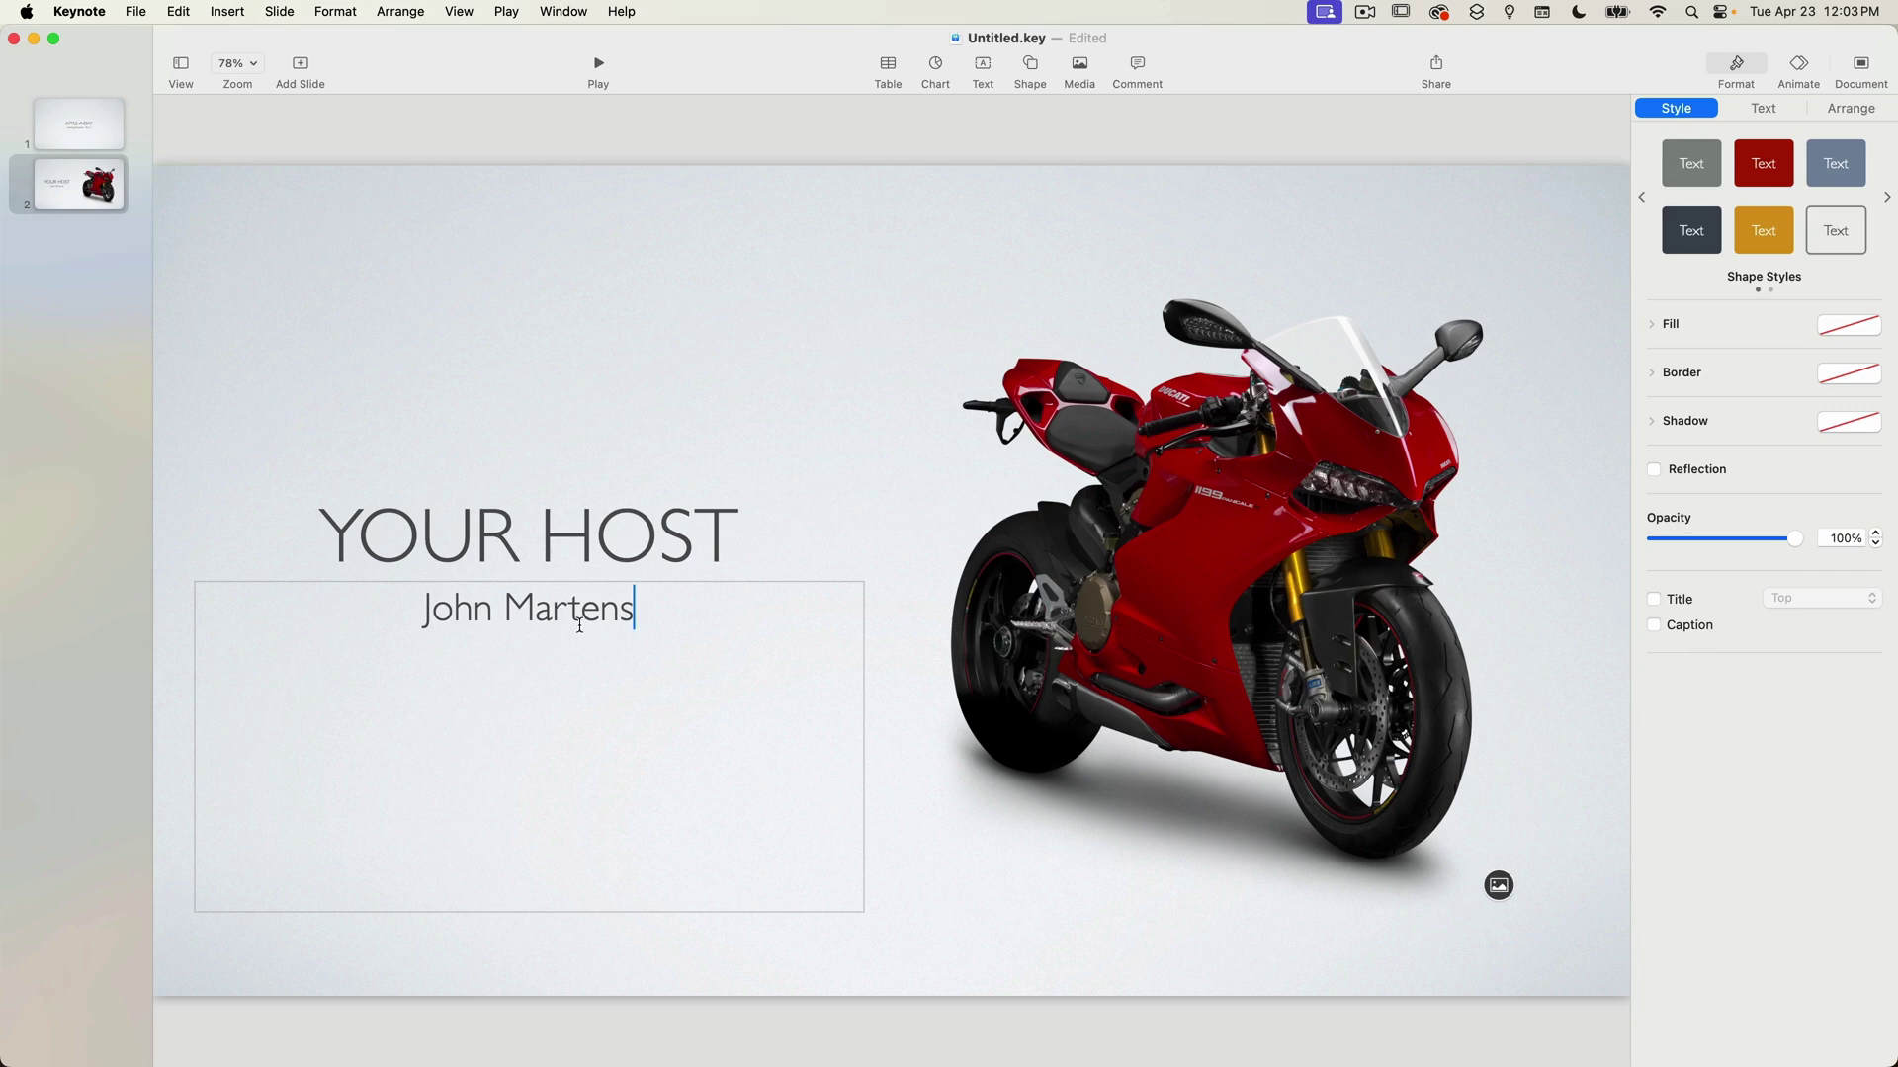
pyautogui.click(1409, 732)
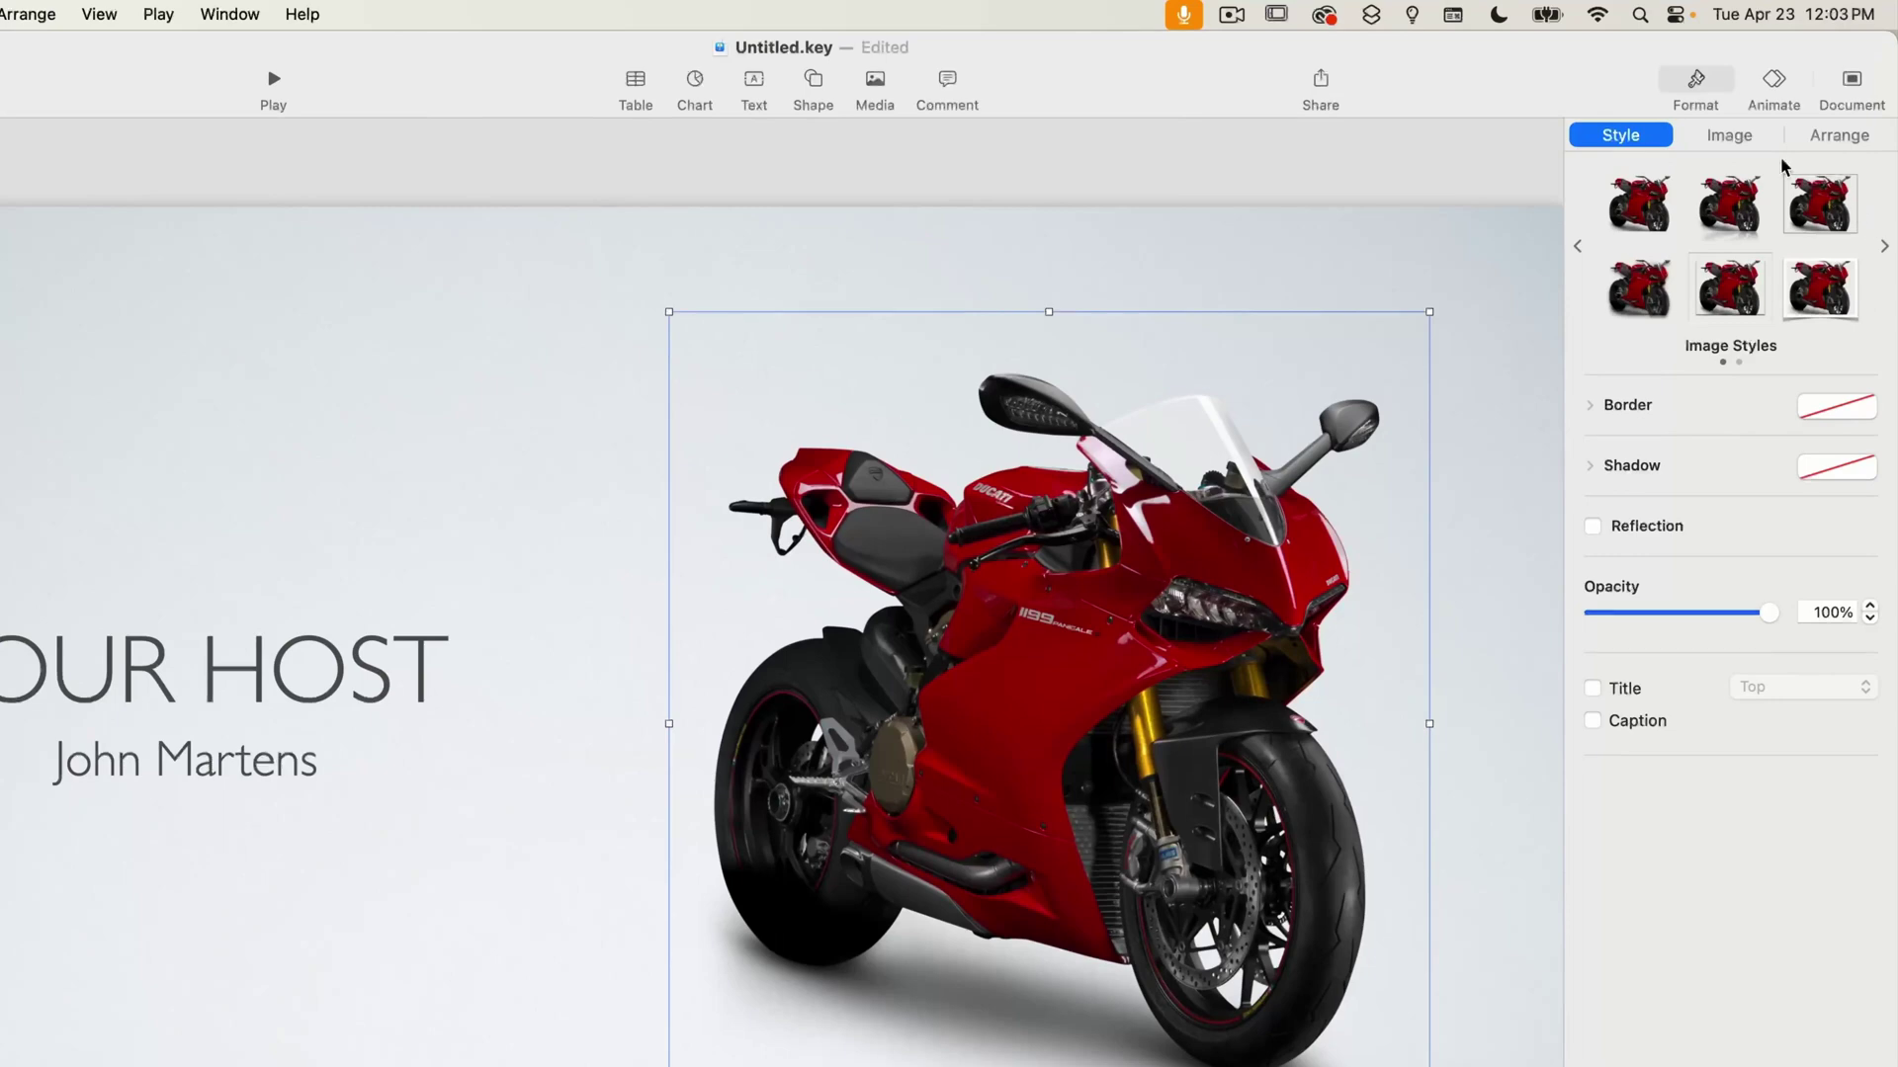
# Replace the motorcycle picture with the host's portrait photo via the Image tab.
pyautogui.click(1735, 134)
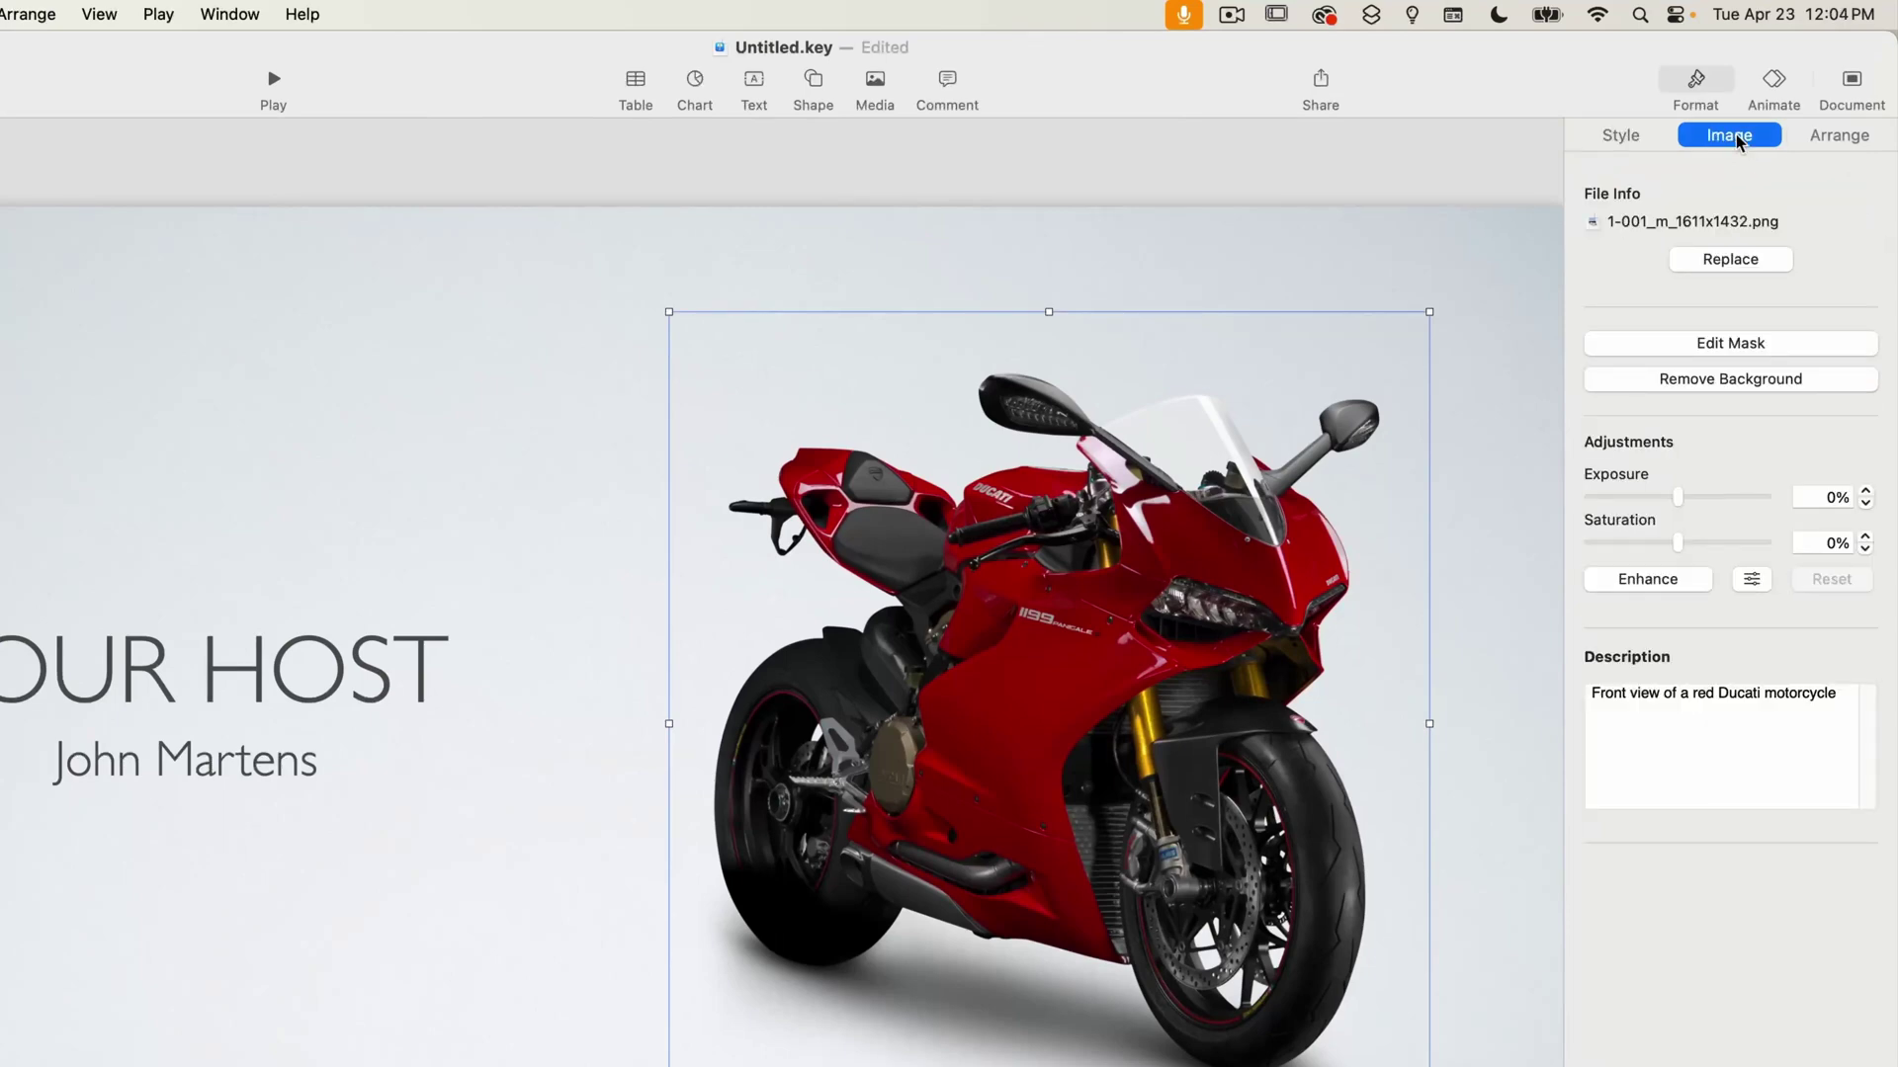
pyautogui.click(1769, 259)
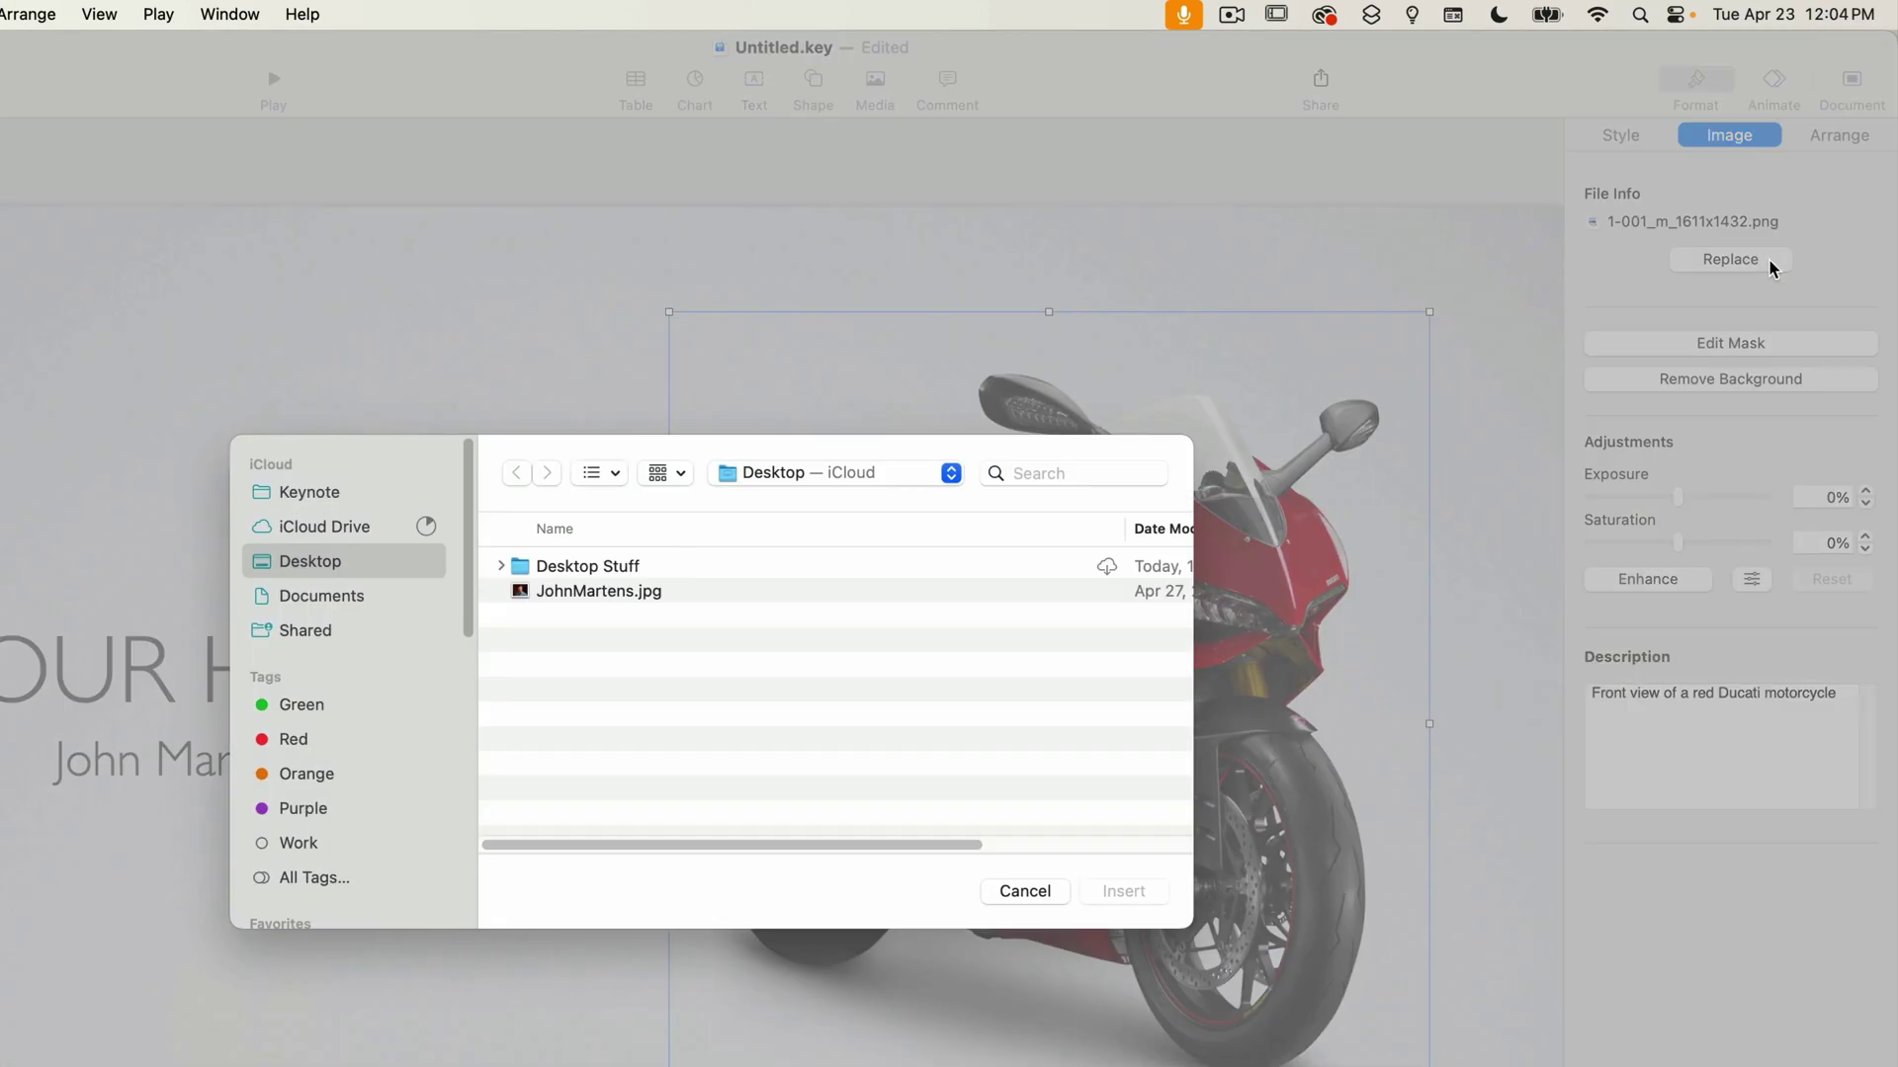
pyautogui.click(629, 593)
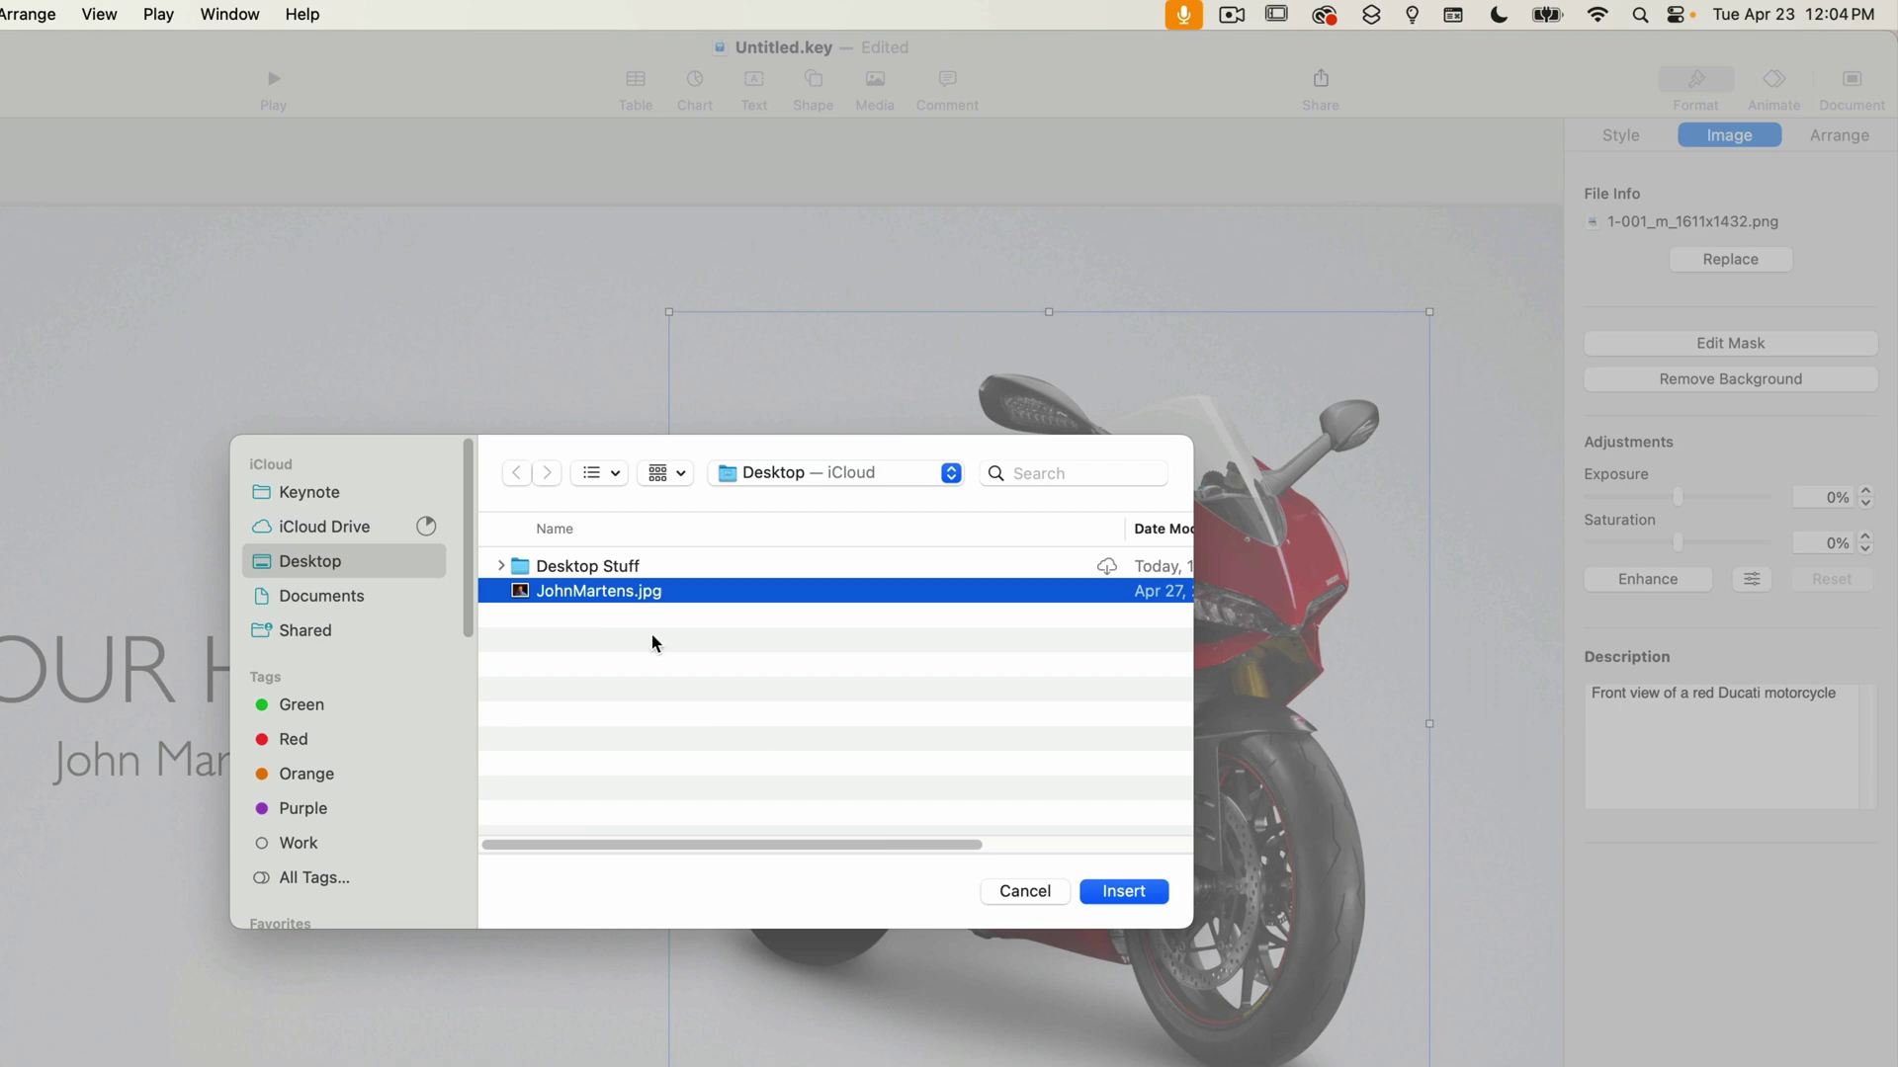
pyautogui.click(1143, 890)
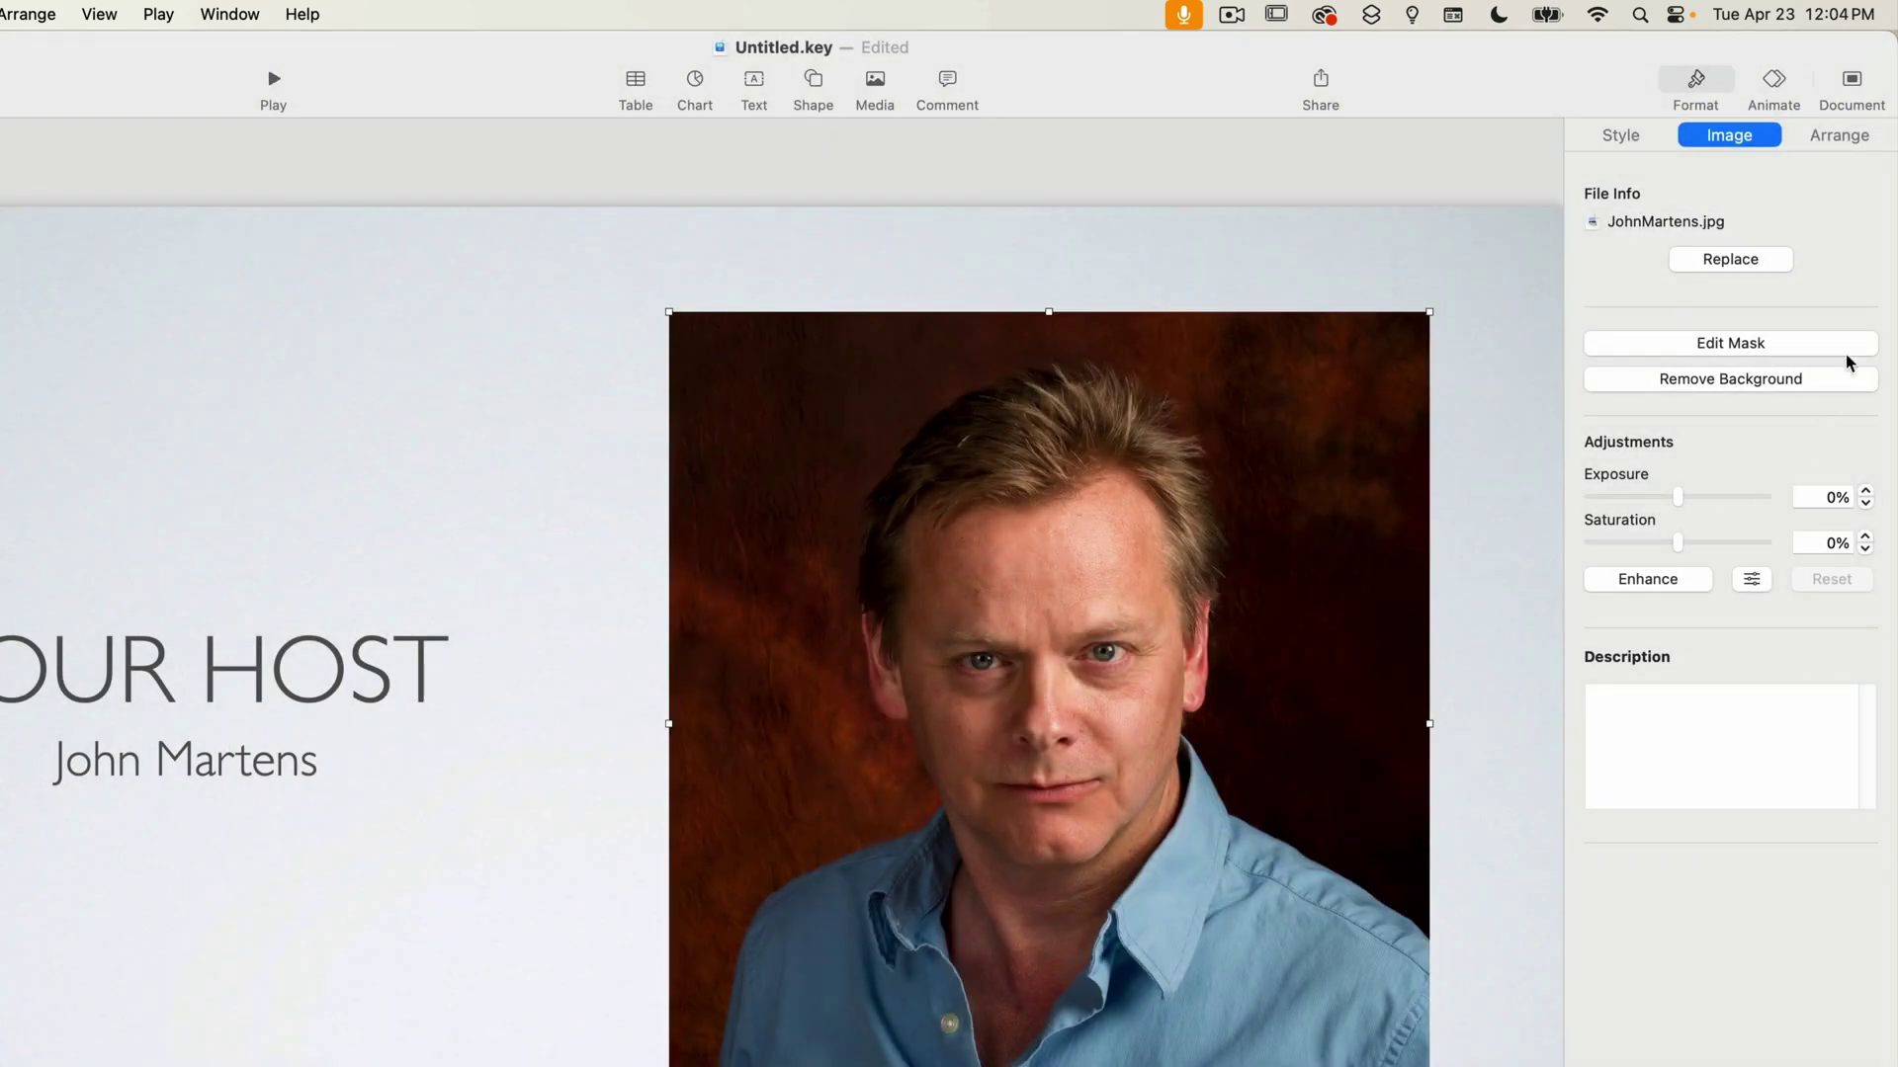
# Try the Photo - Horizontal, Title, Bullets & Photo, and Photo - Vertical layouts on the host slide.
pyautogui.click(1514, 239)
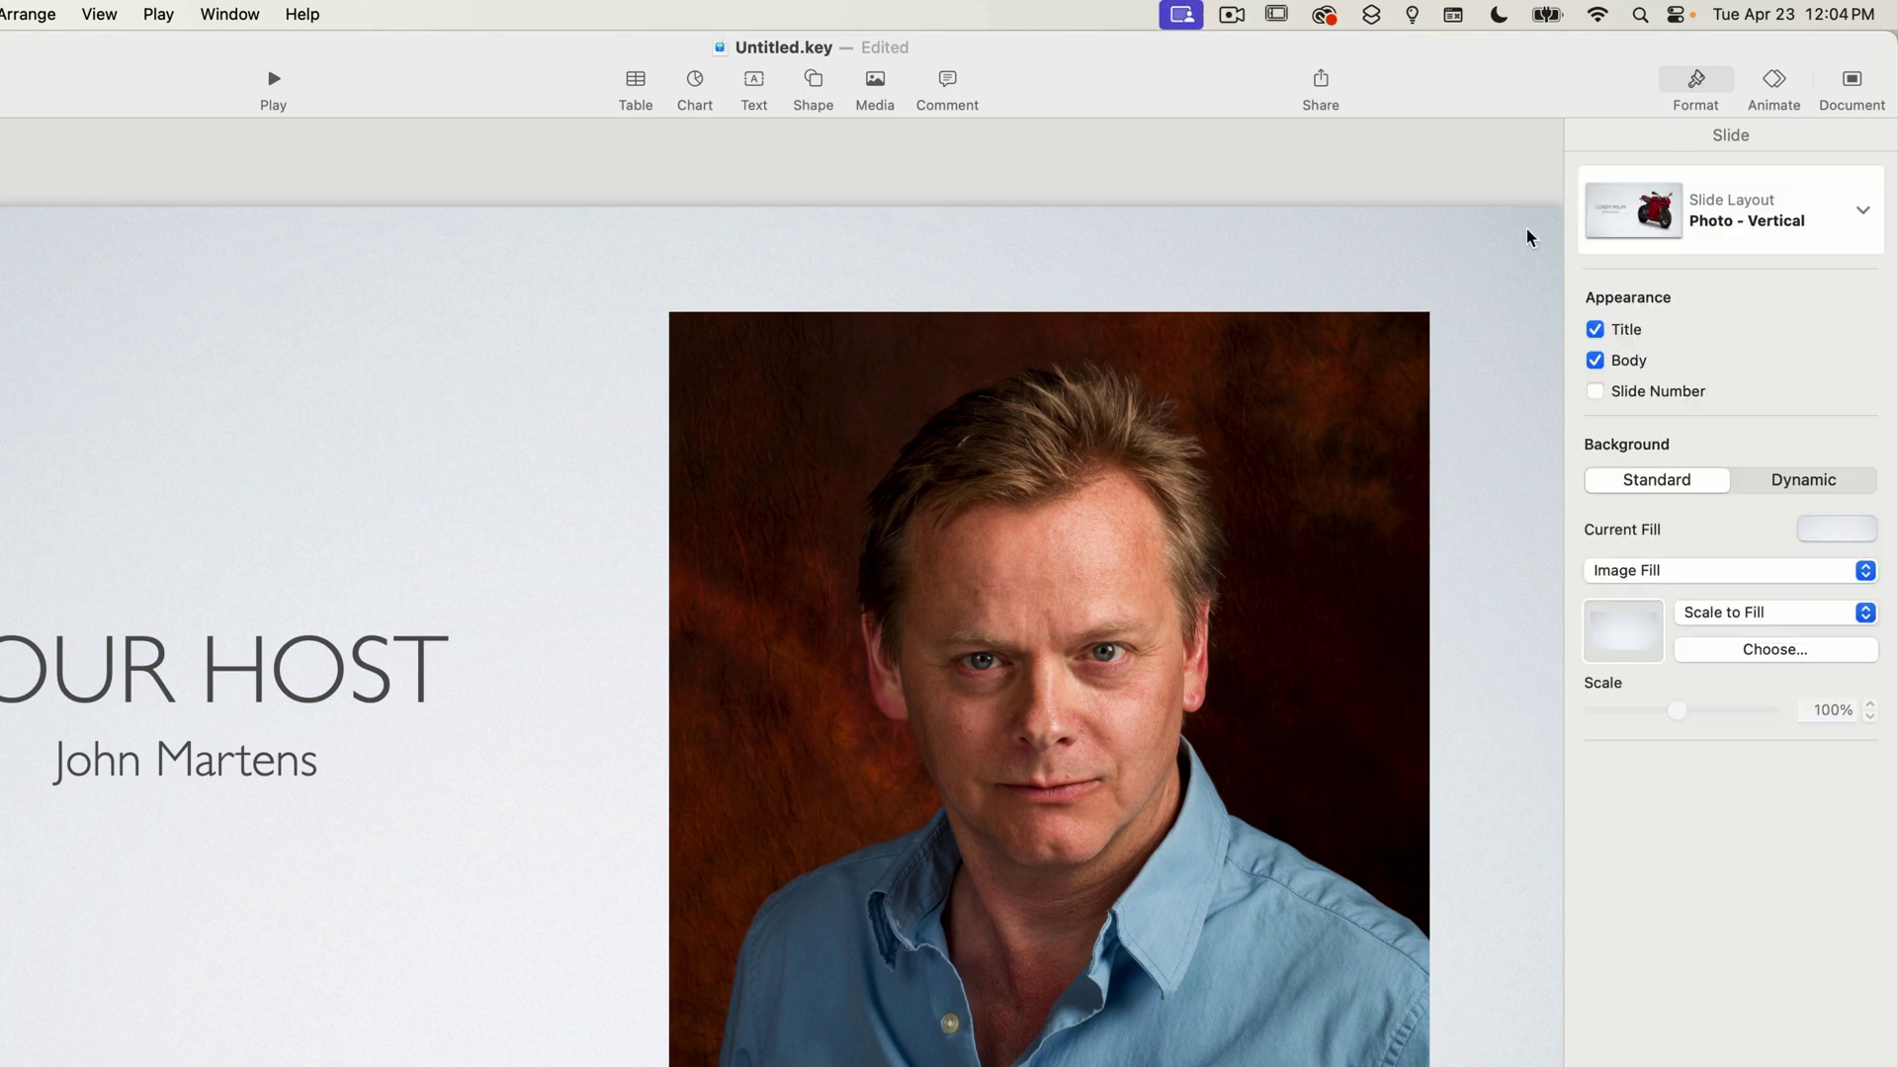
pyautogui.click(1862, 211)
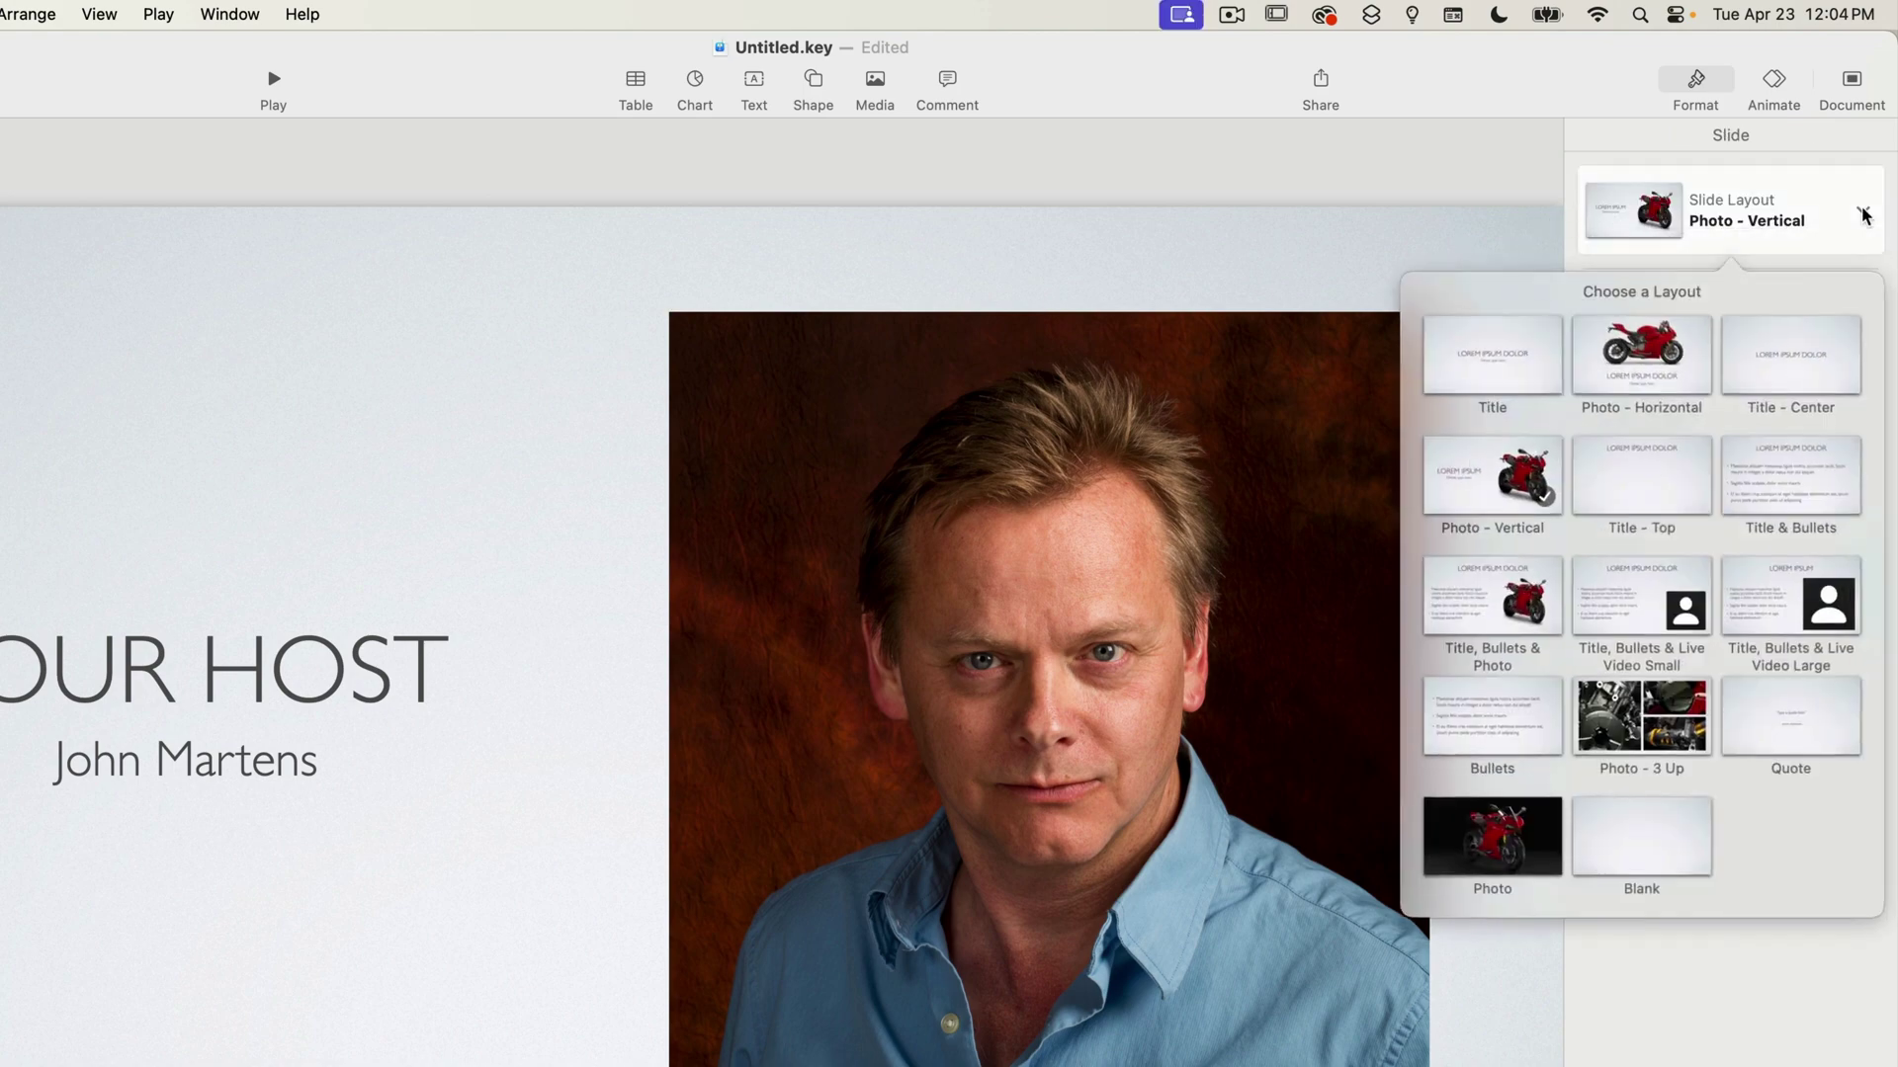
pyautogui.click(1643, 357)
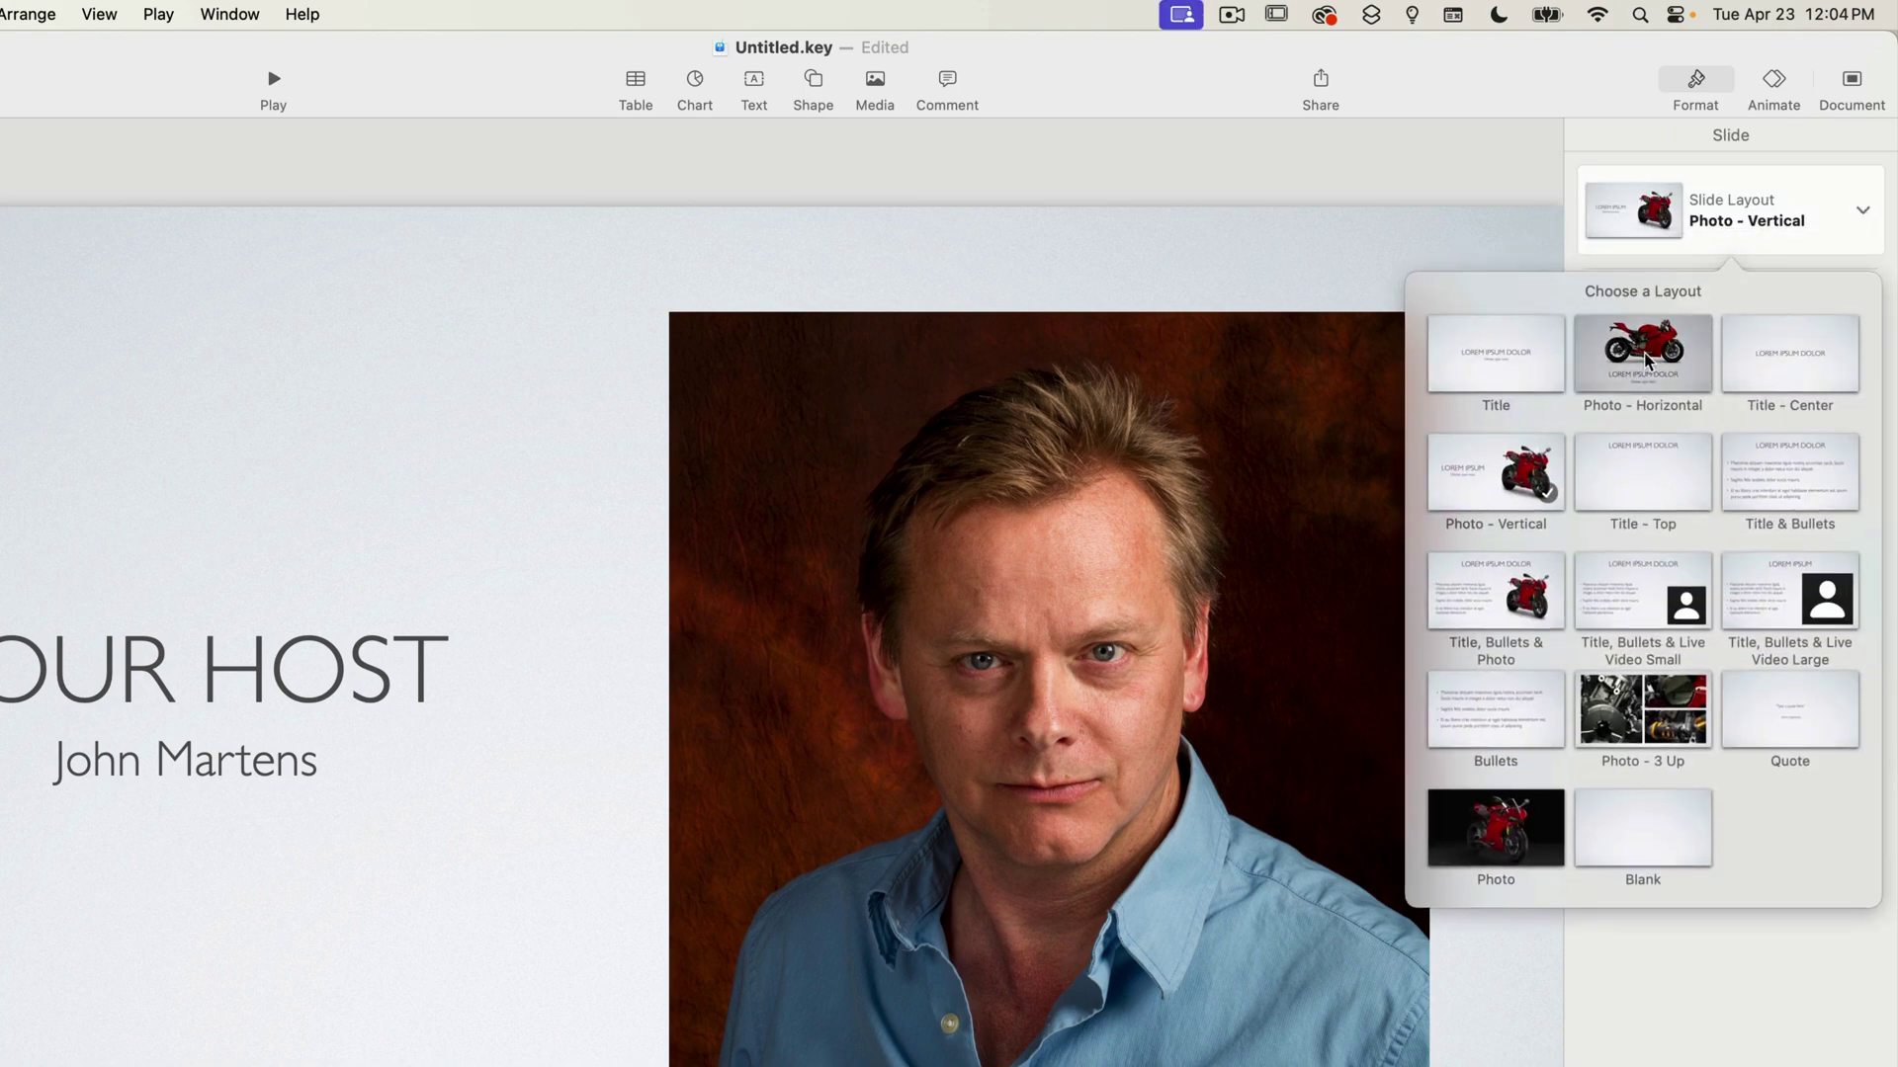
pyautogui.click(1844, 223)
pyautogui.click(1498, 593)
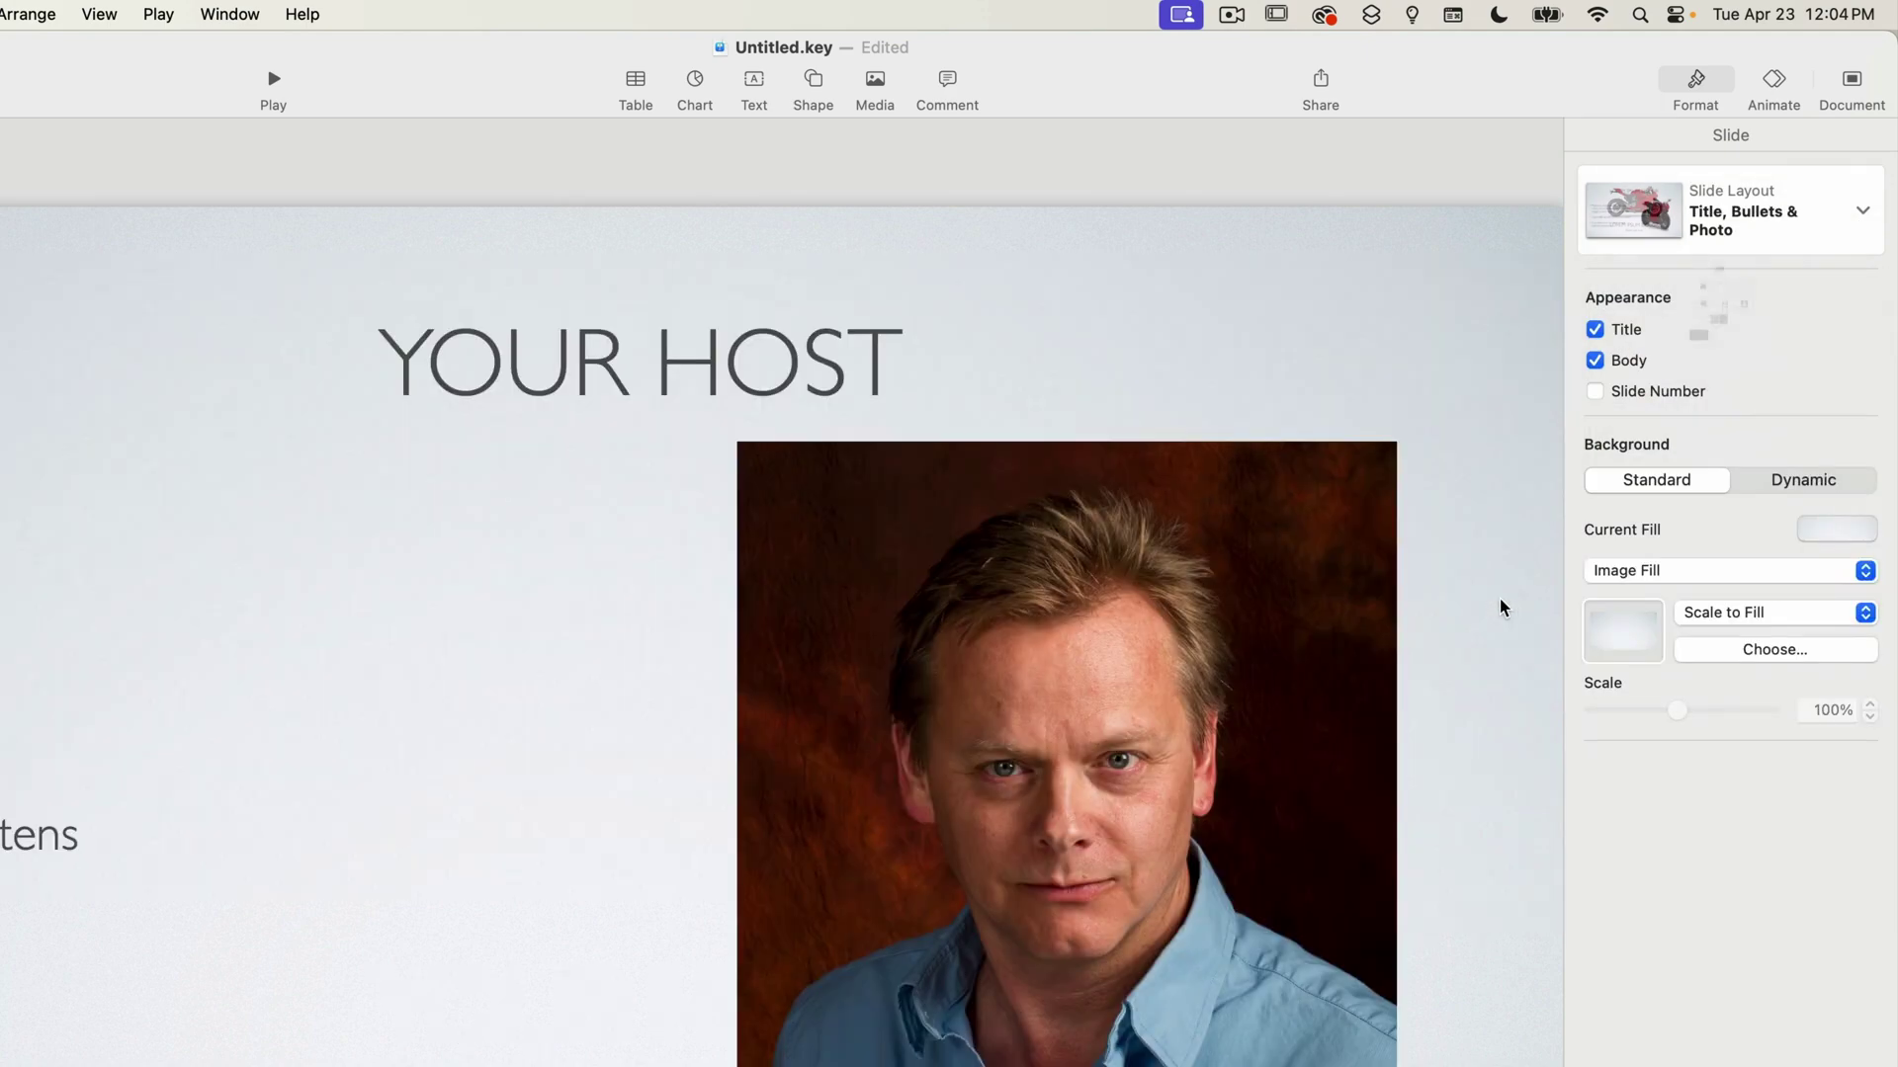
pyautogui.click(1859, 212)
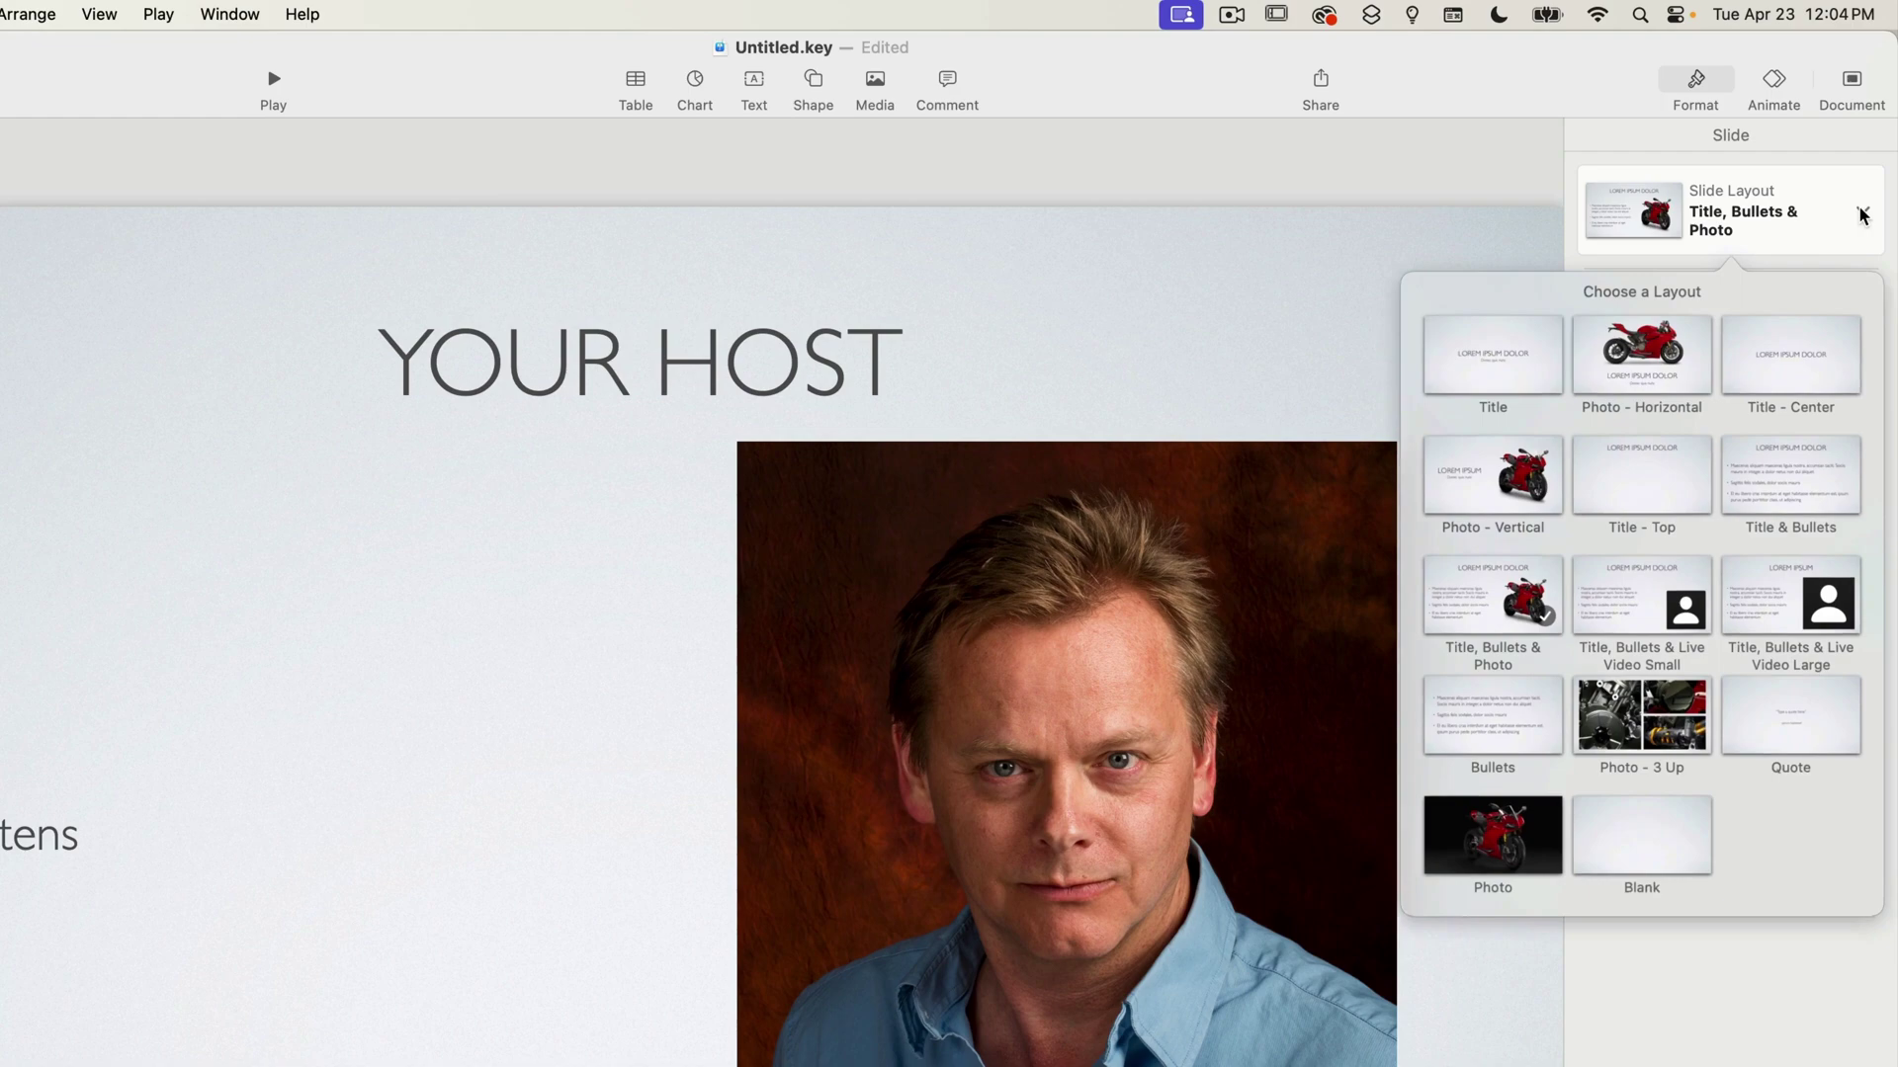
pyautogui.click(1517, 502)
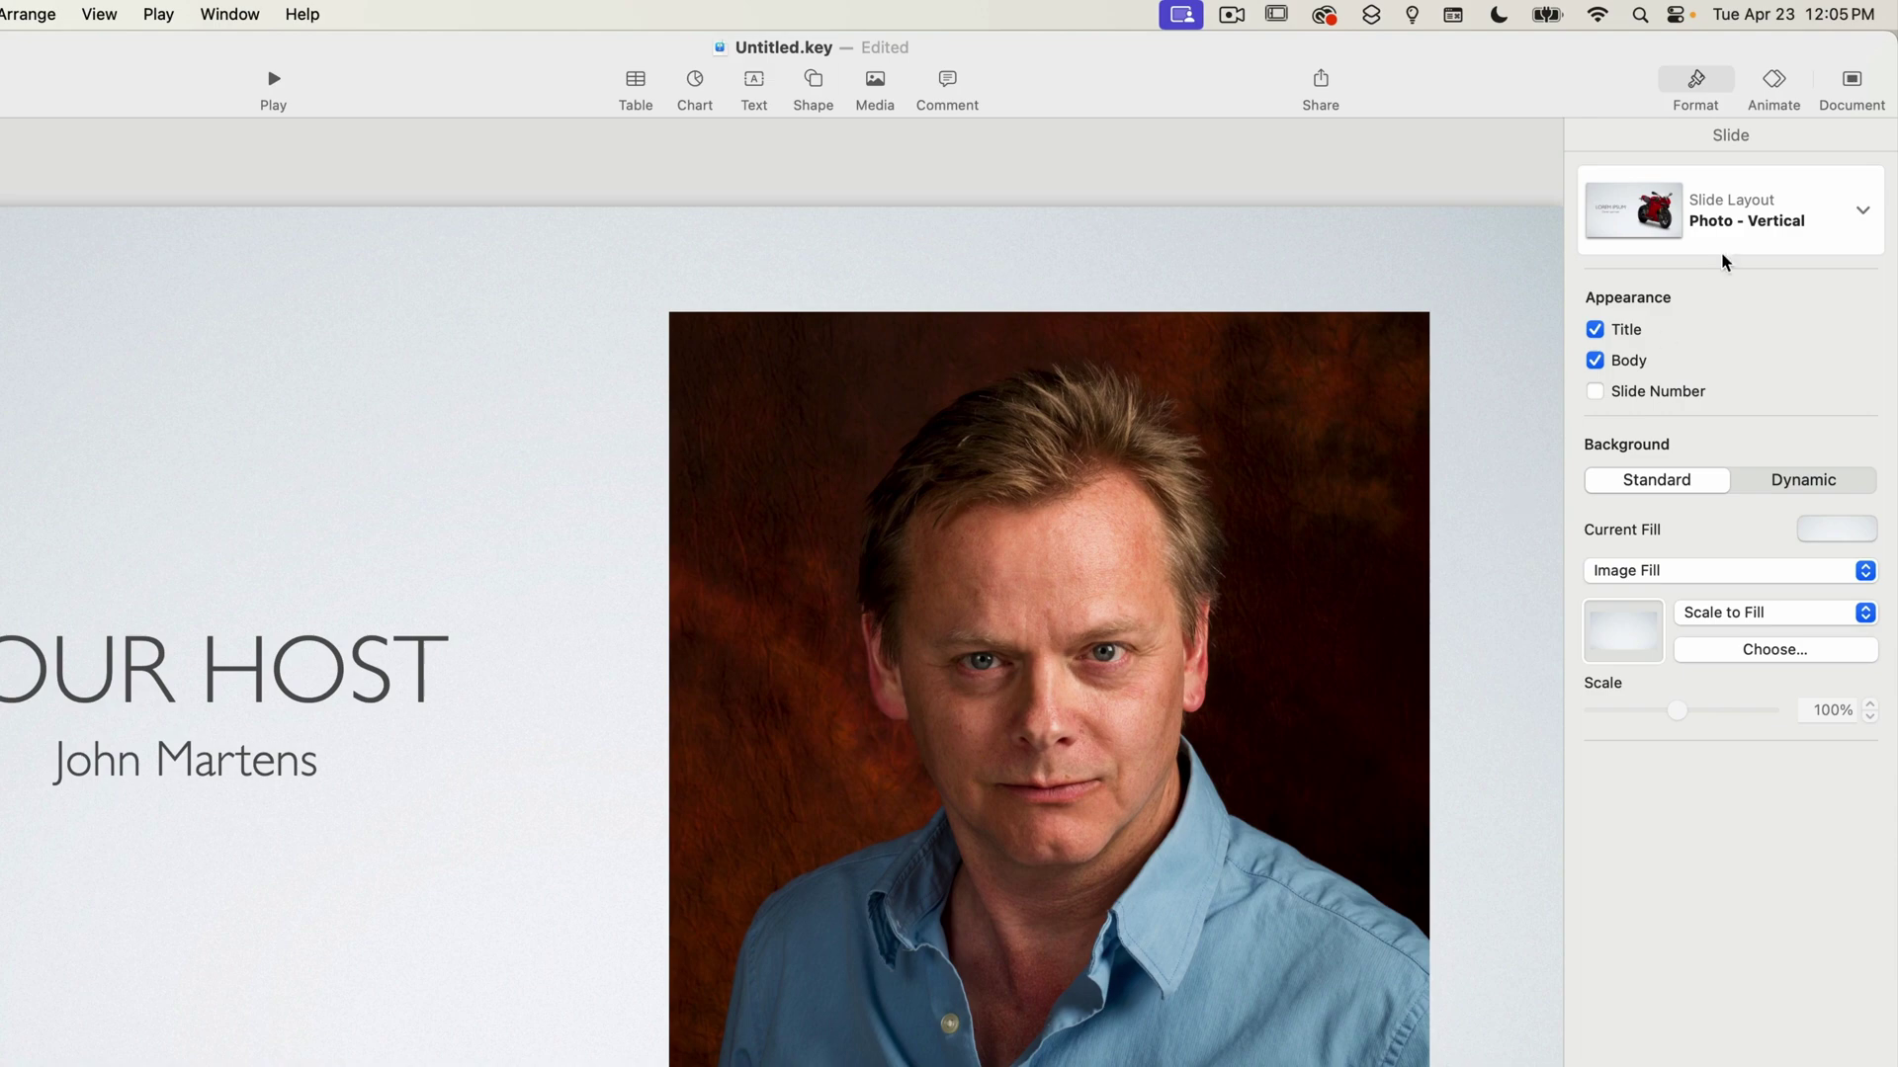
# Switch briefly to the plain Title layout, then settle on Photo - Vertical with its placeholder photo.
pyautogui.click(1882, 220)
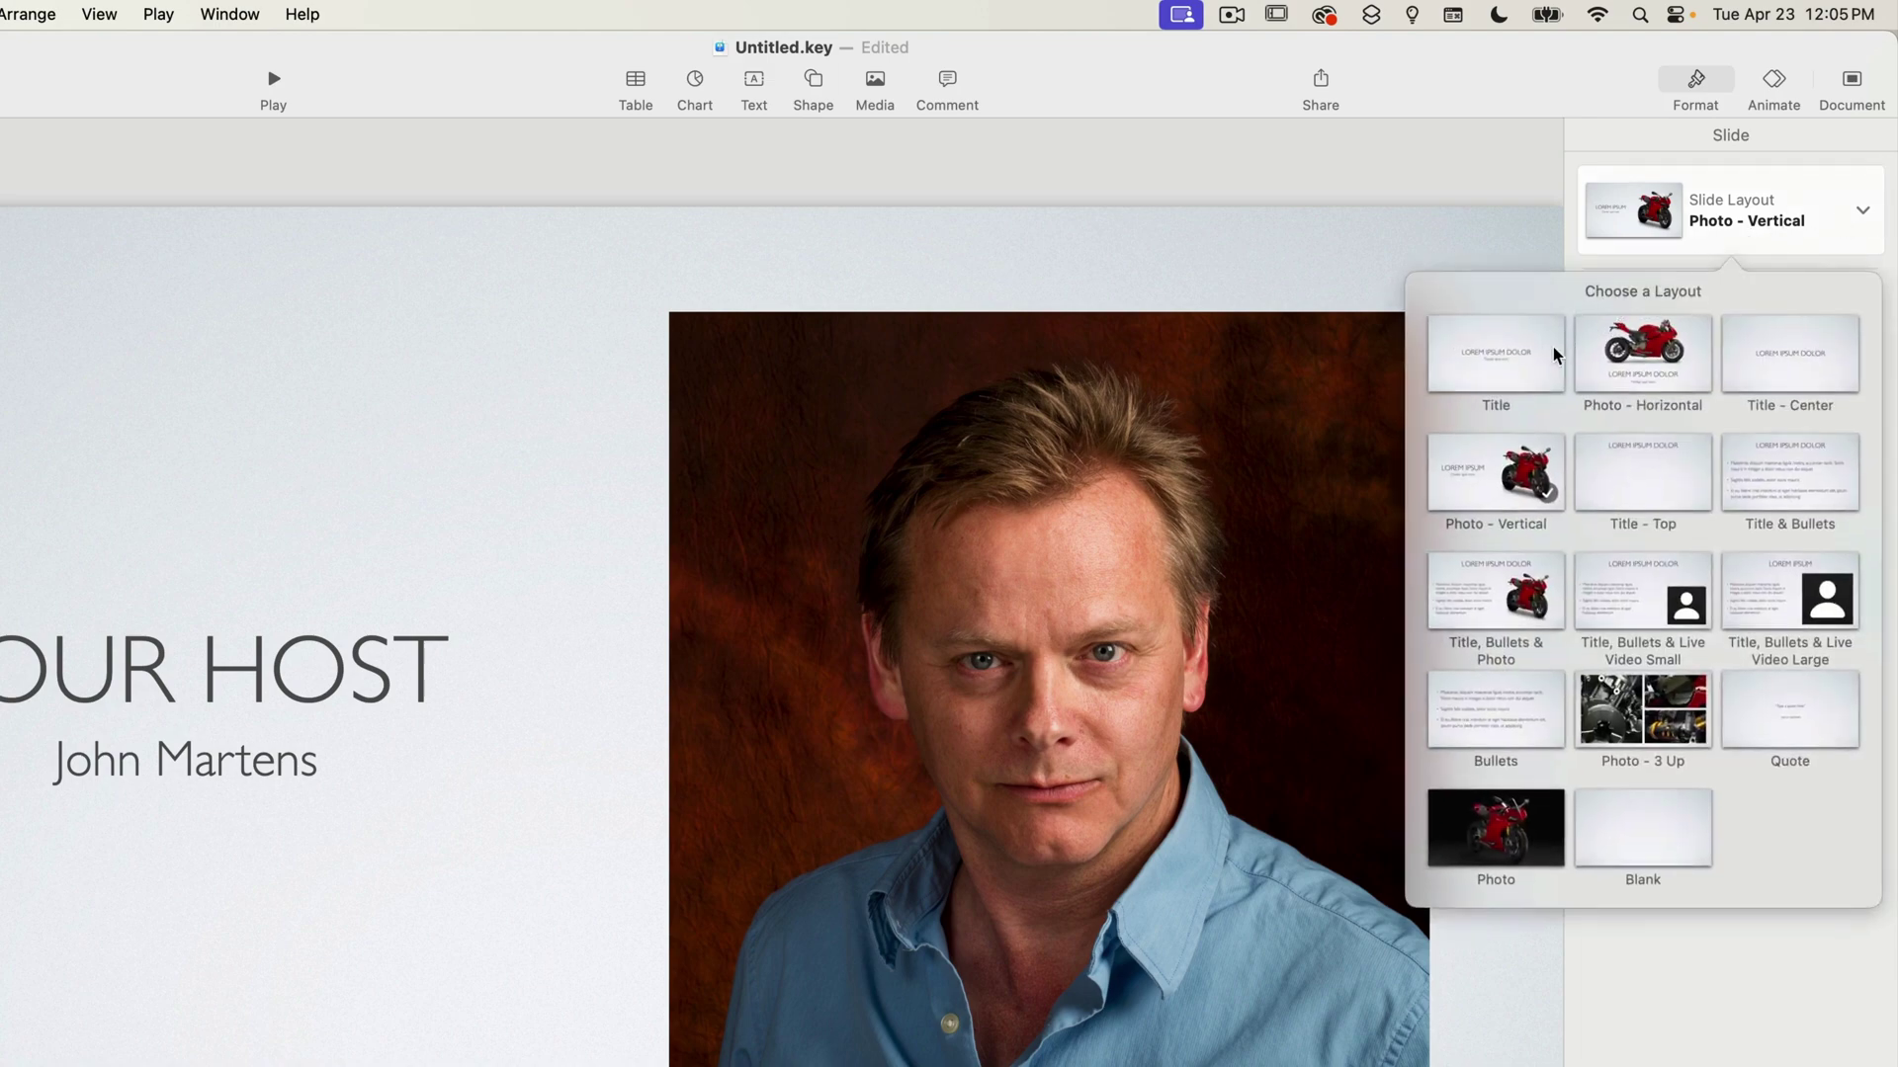
pyautogui.click(1518, 363)
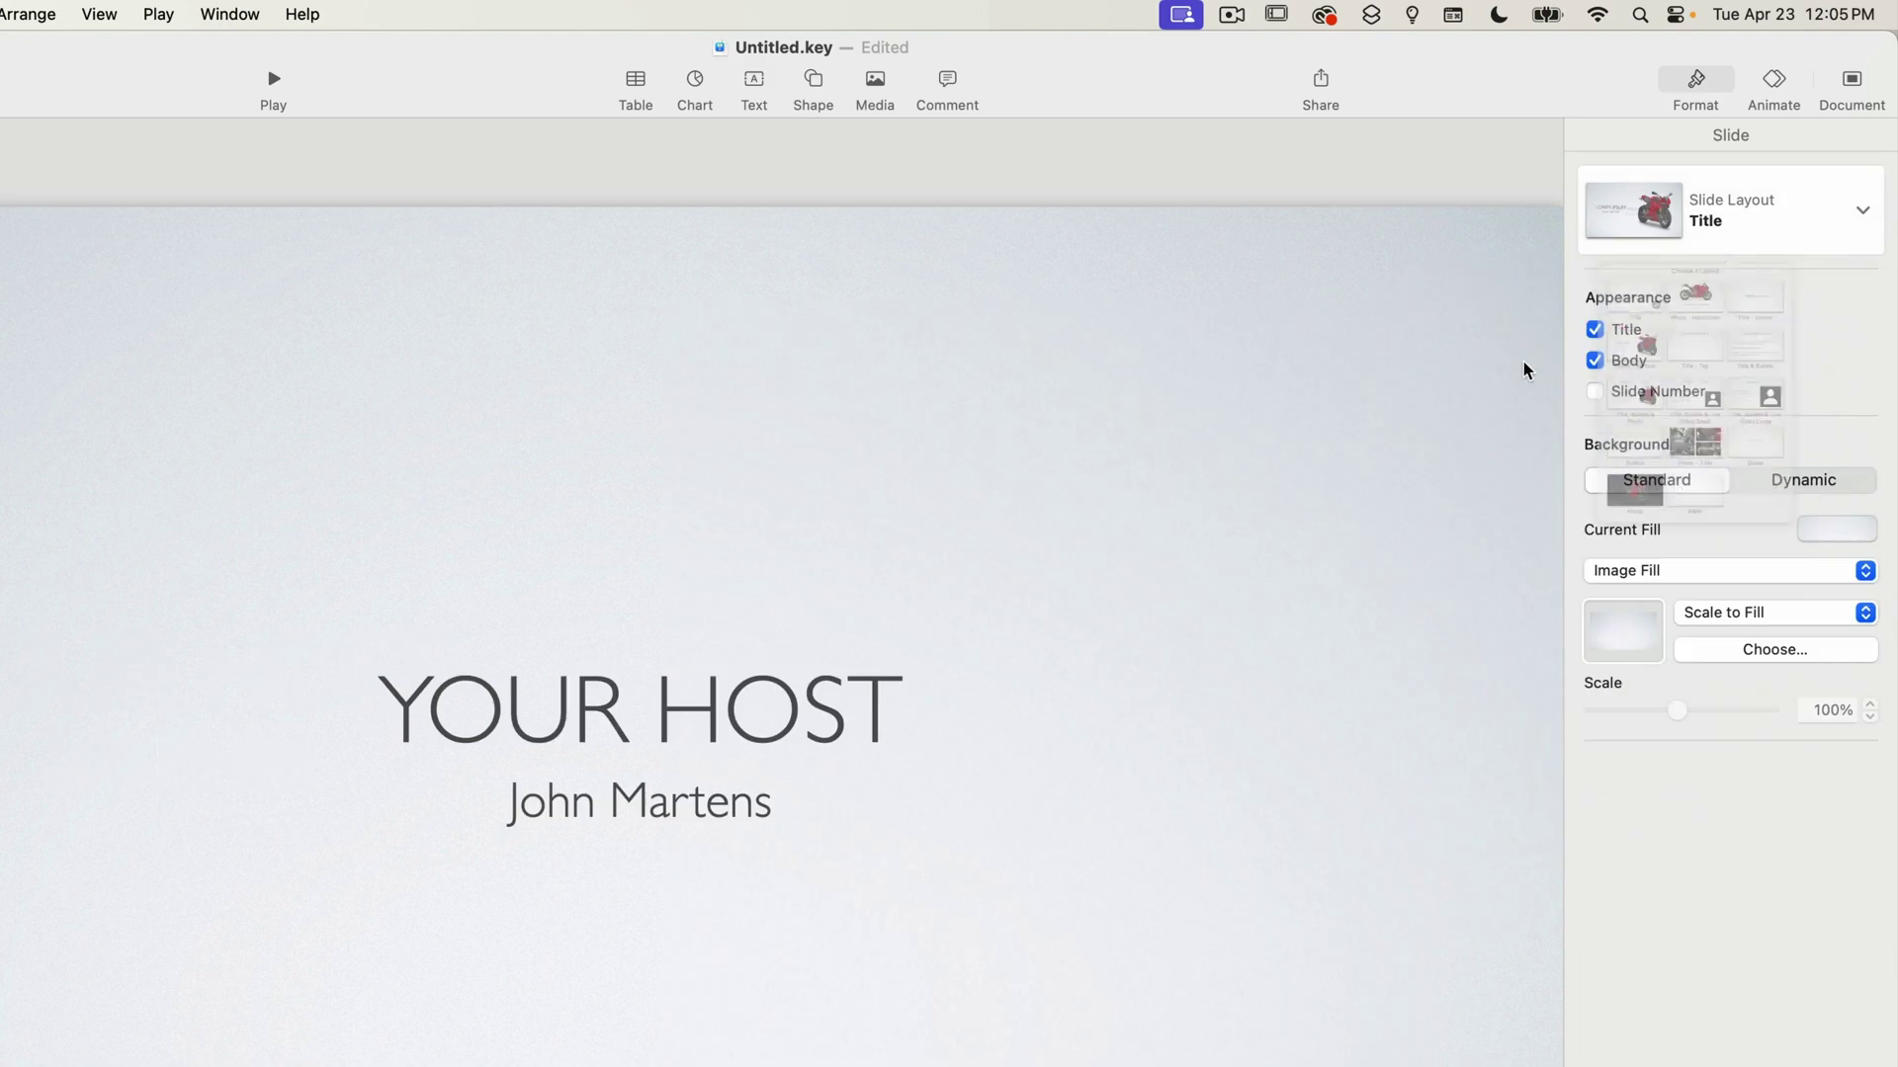
pyautogui.click(1860, 214)
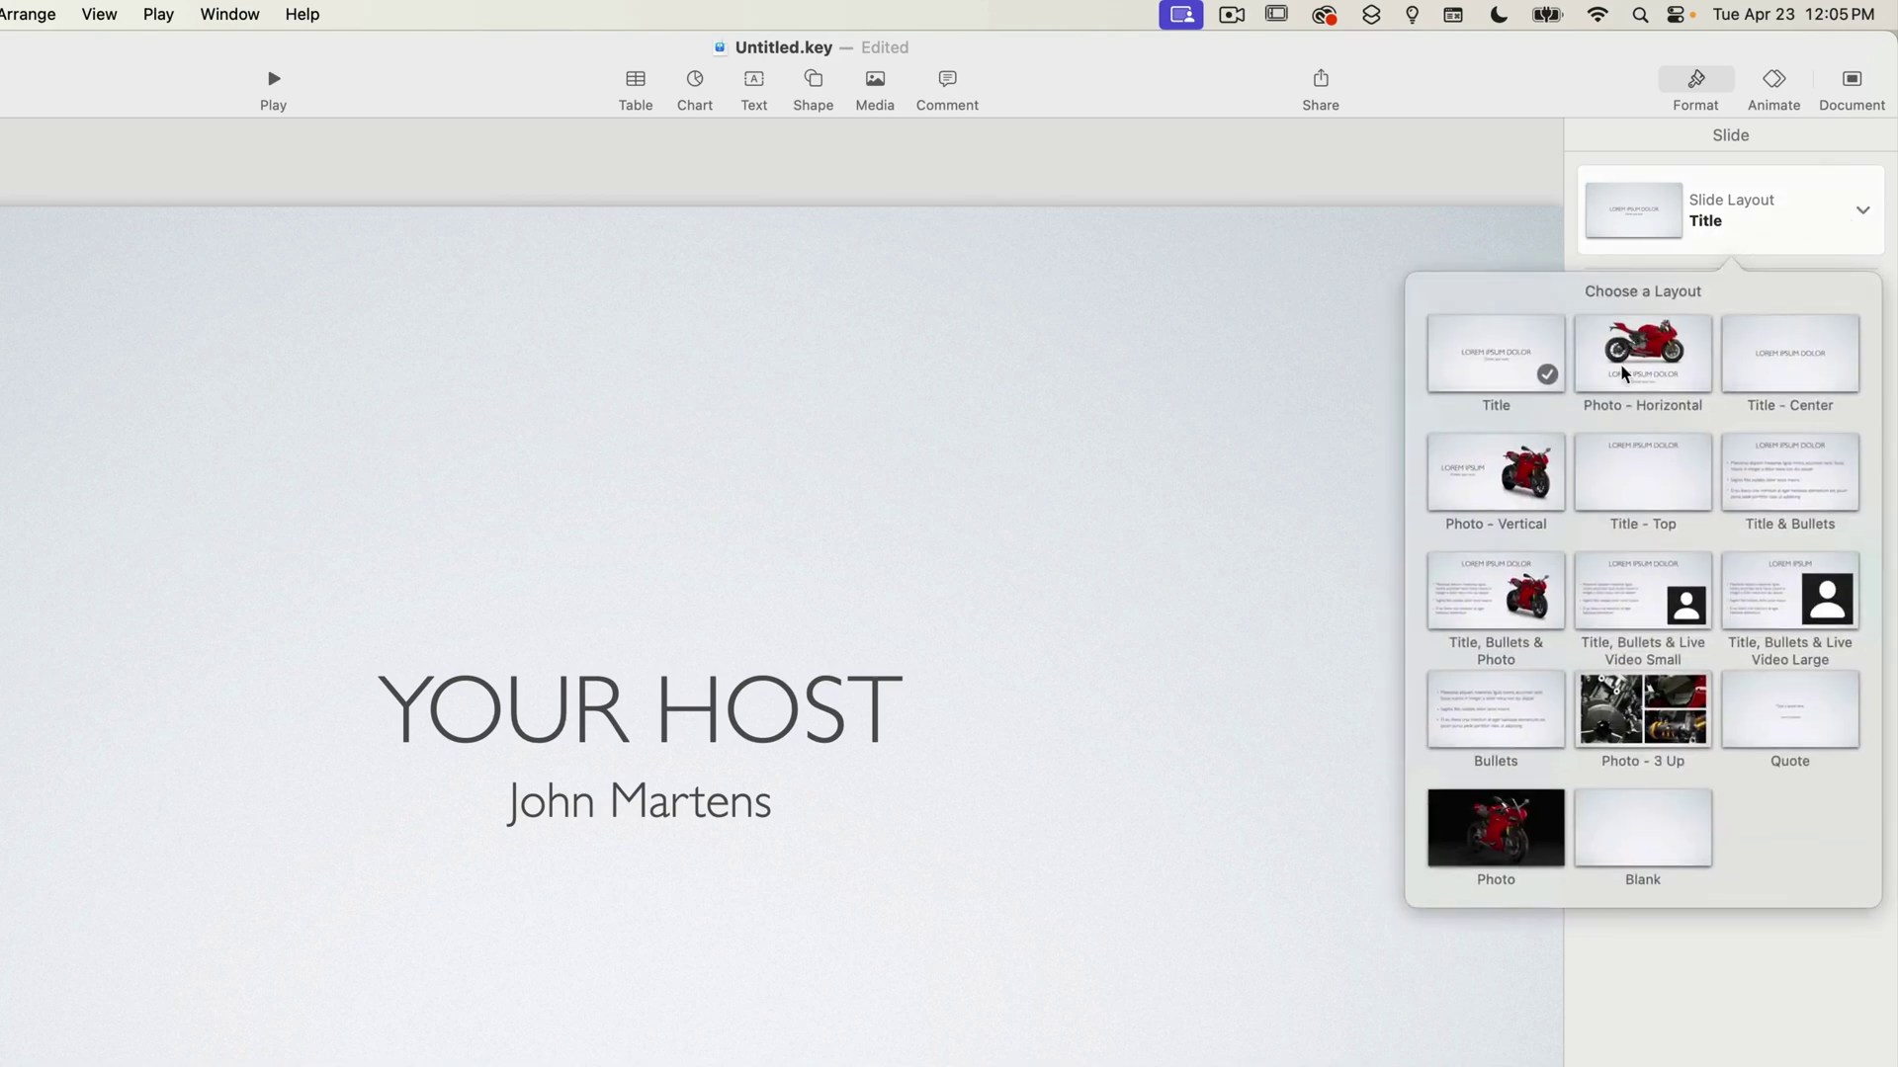
pyautogui.click(1484, 486)
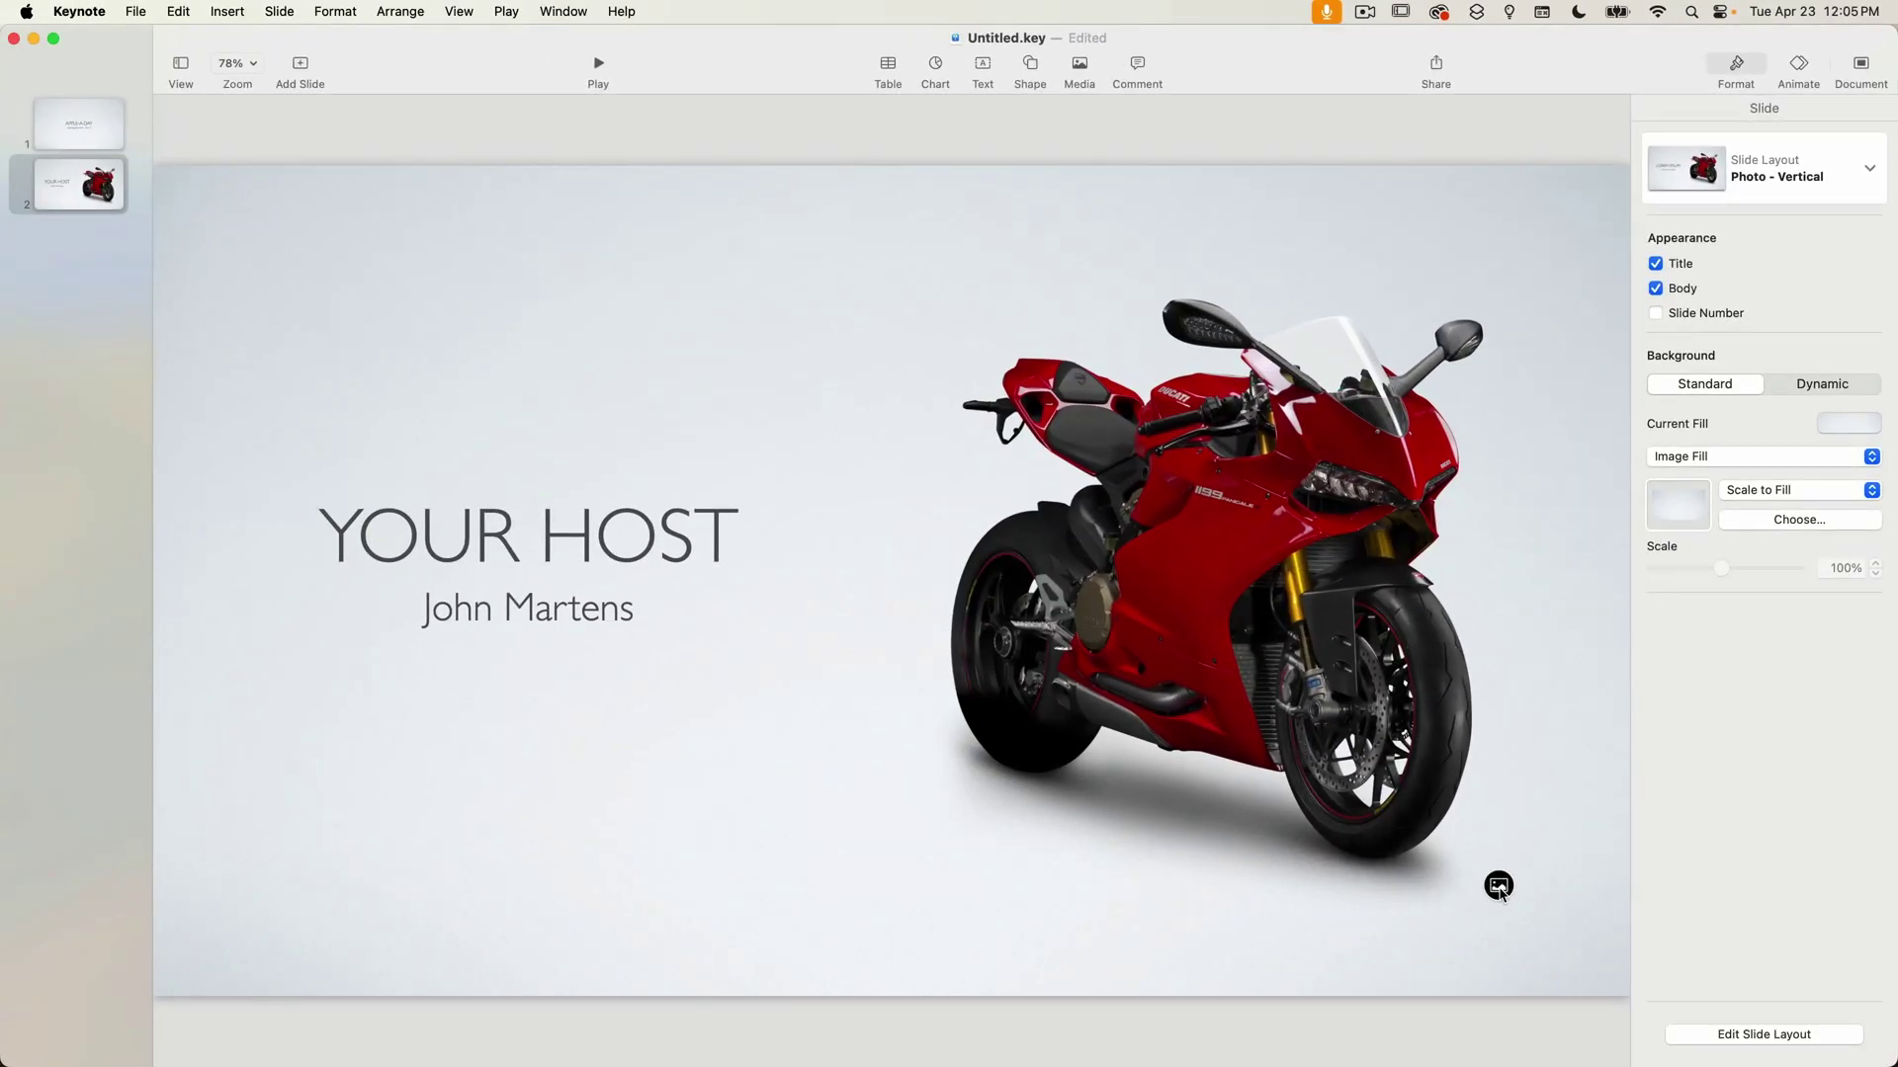
# Replace the placeholder photo with the host's portrait image file.
pyautogui.click(1498, 885)
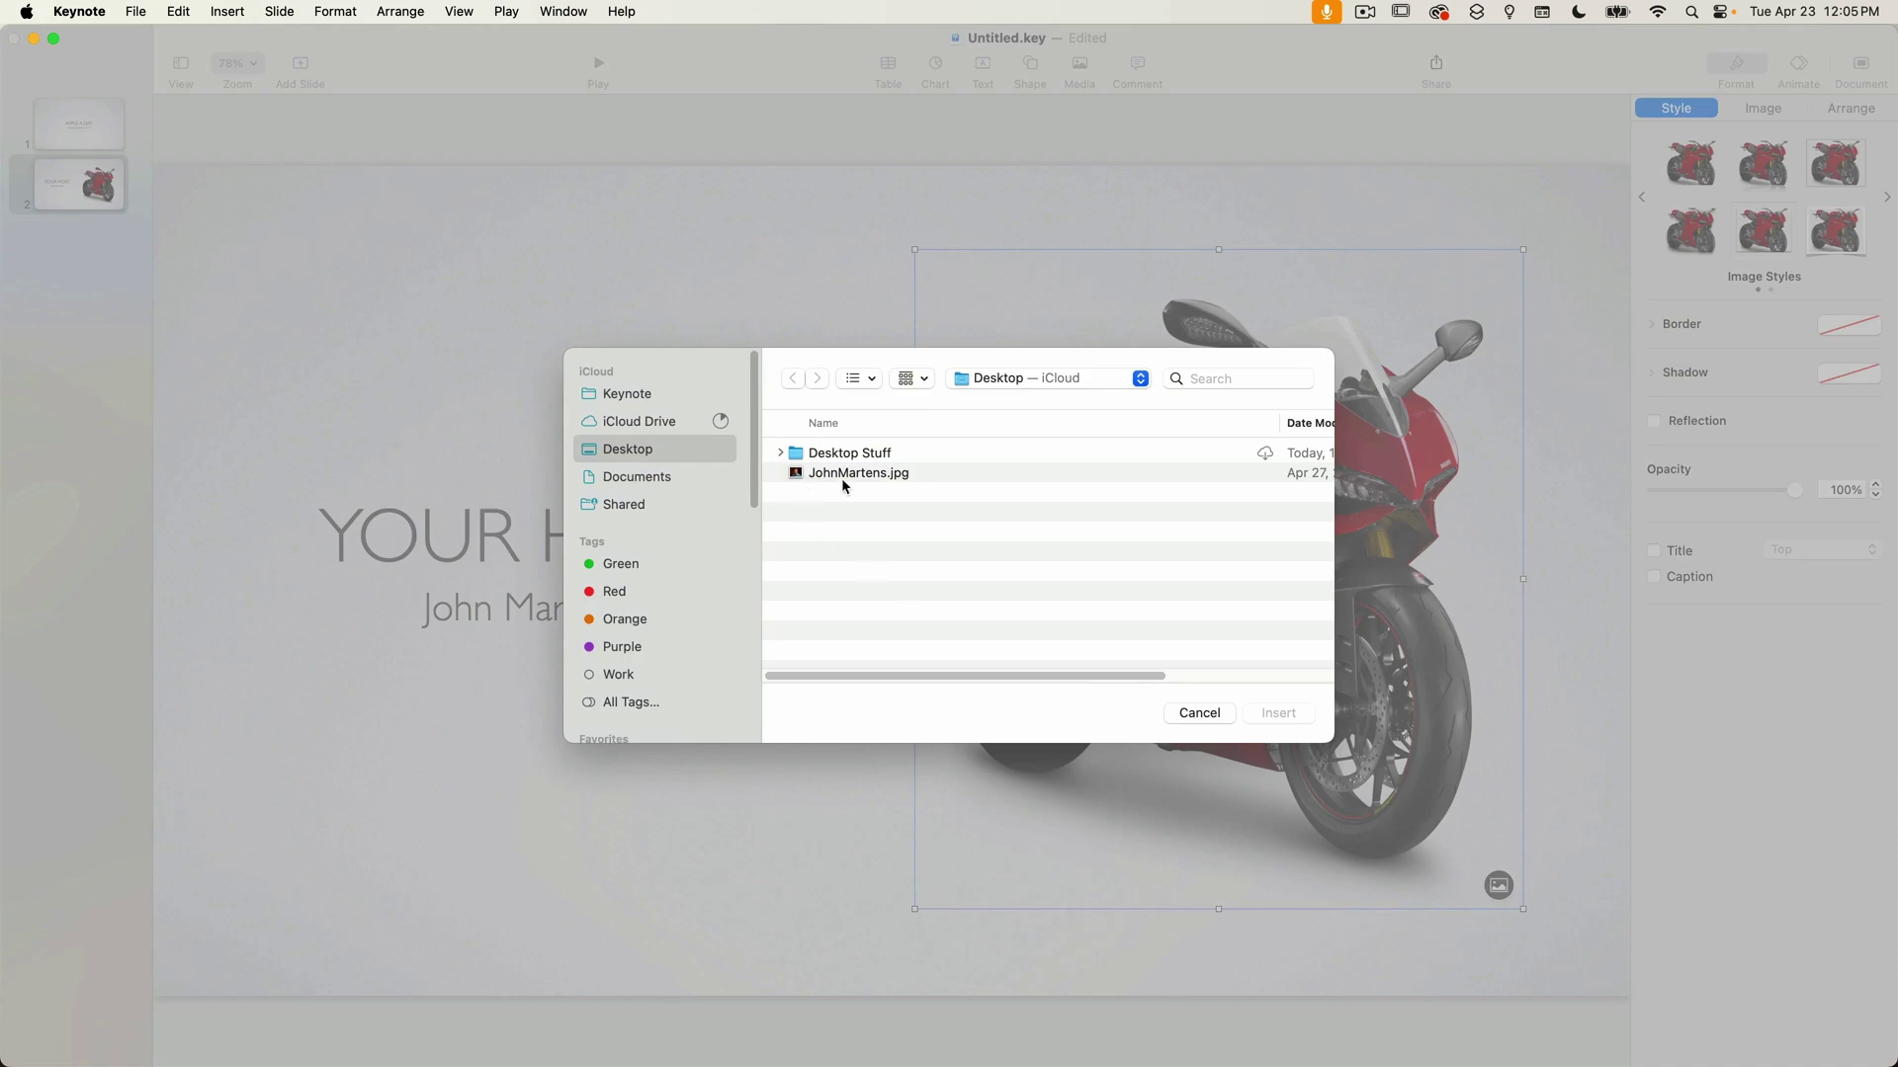
pyautogui.click(843, 473)
pyautogui.click(1285, 713)
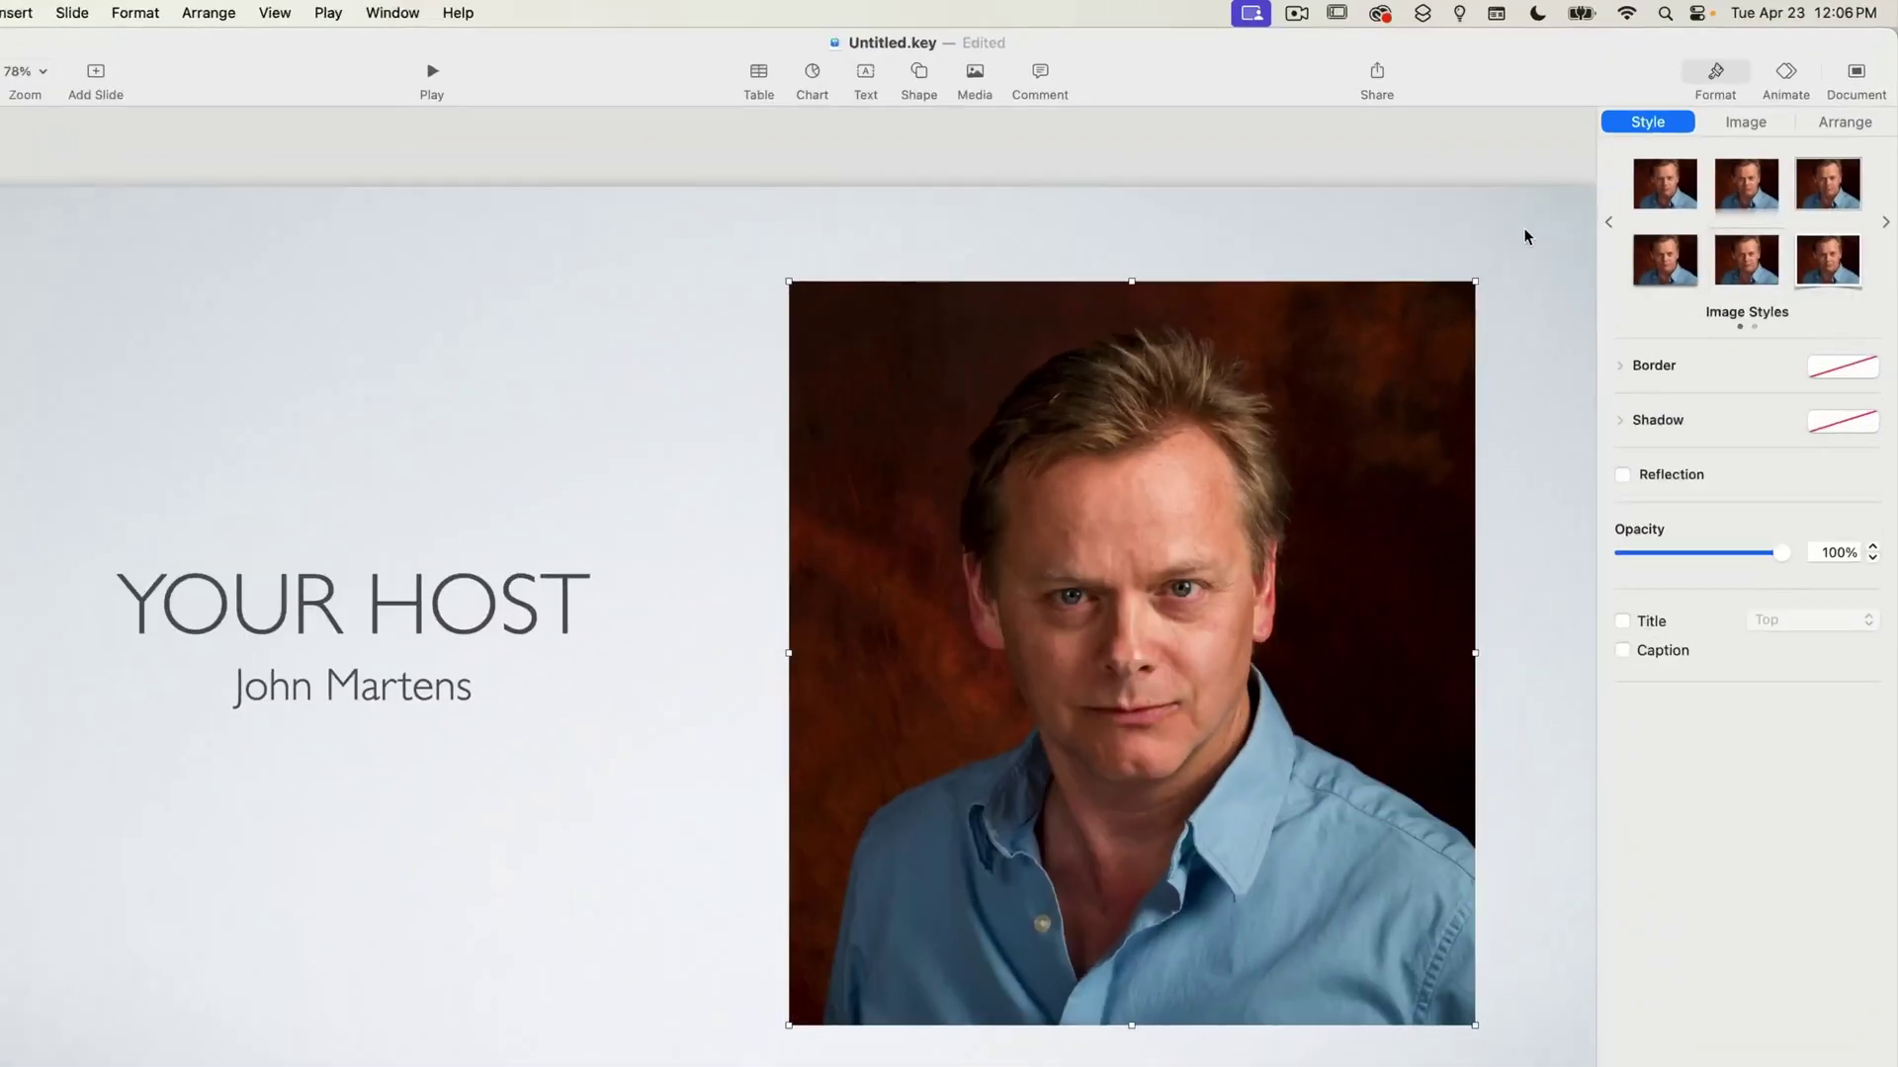
pyautogui.click(1566, 207)
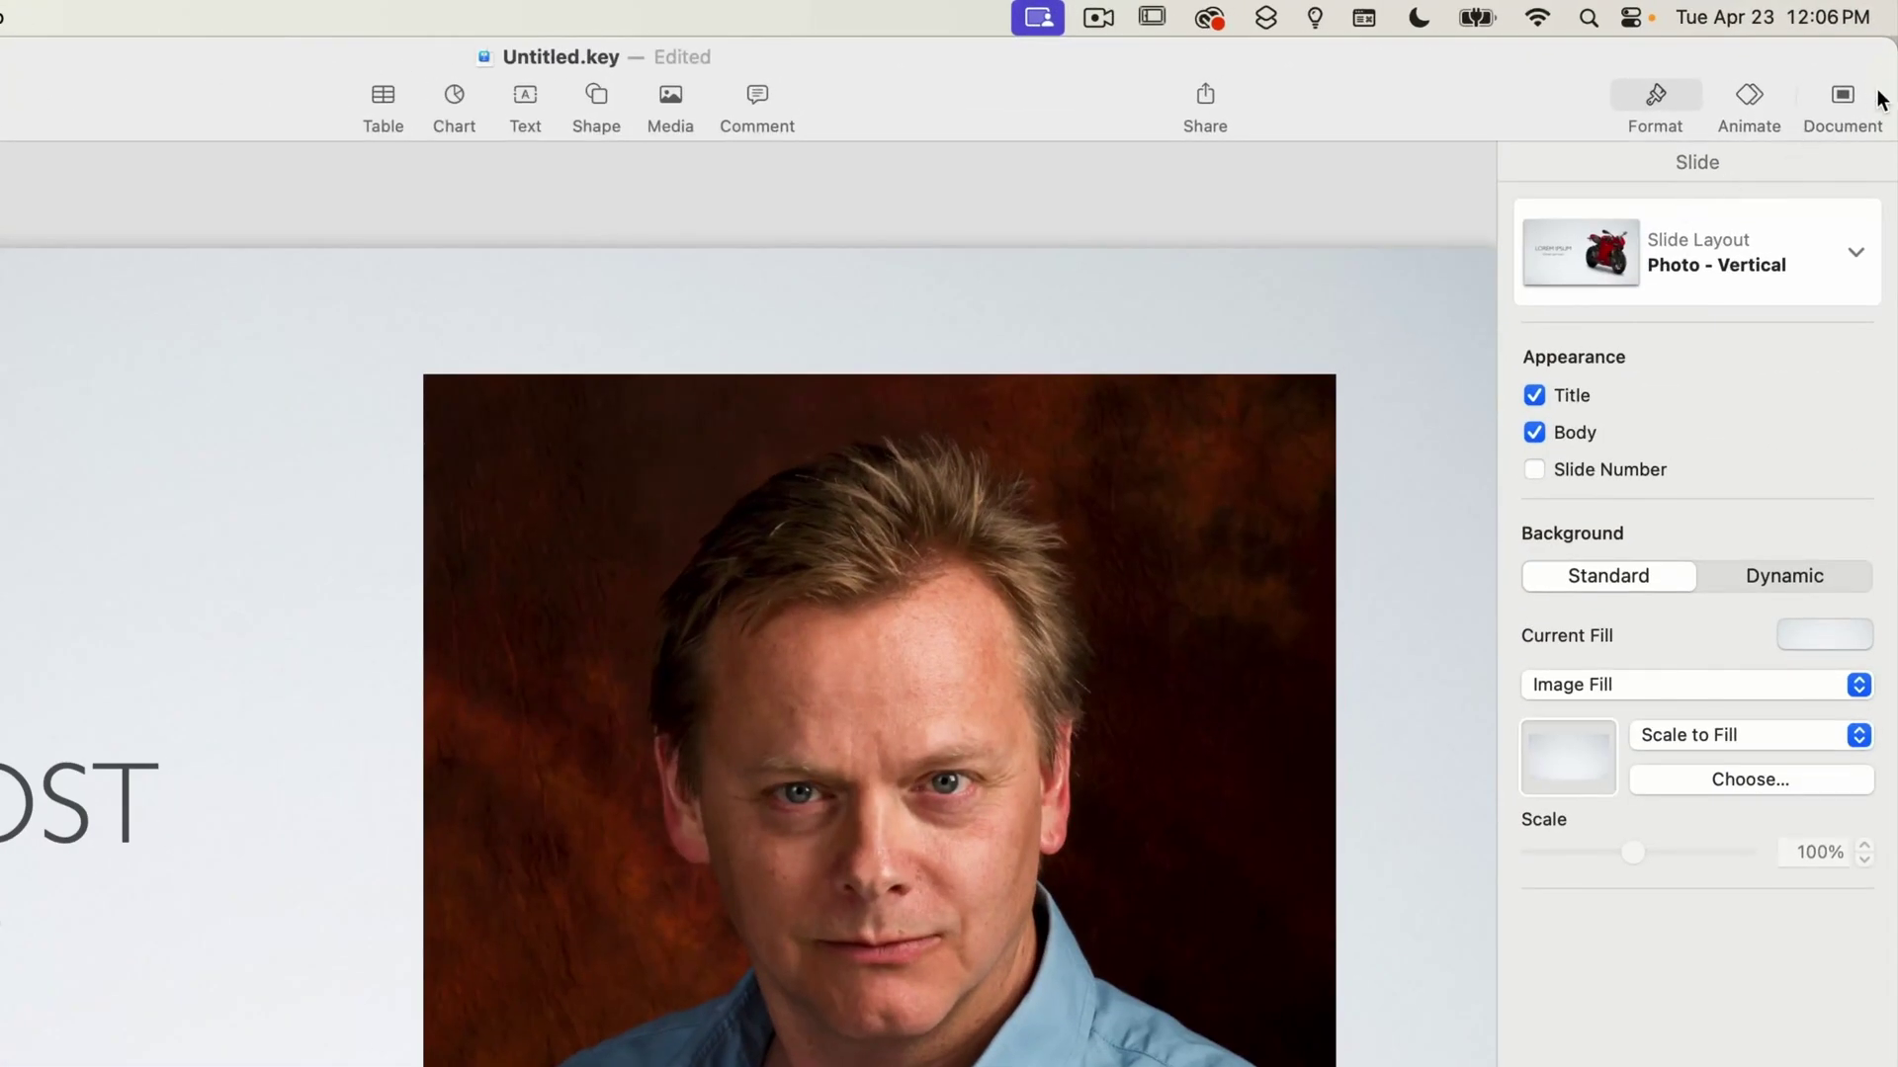
# Apply the Improv theme from the Craft section of the theme chooser to the whole deck.
pyautogui.click(1866, 96)
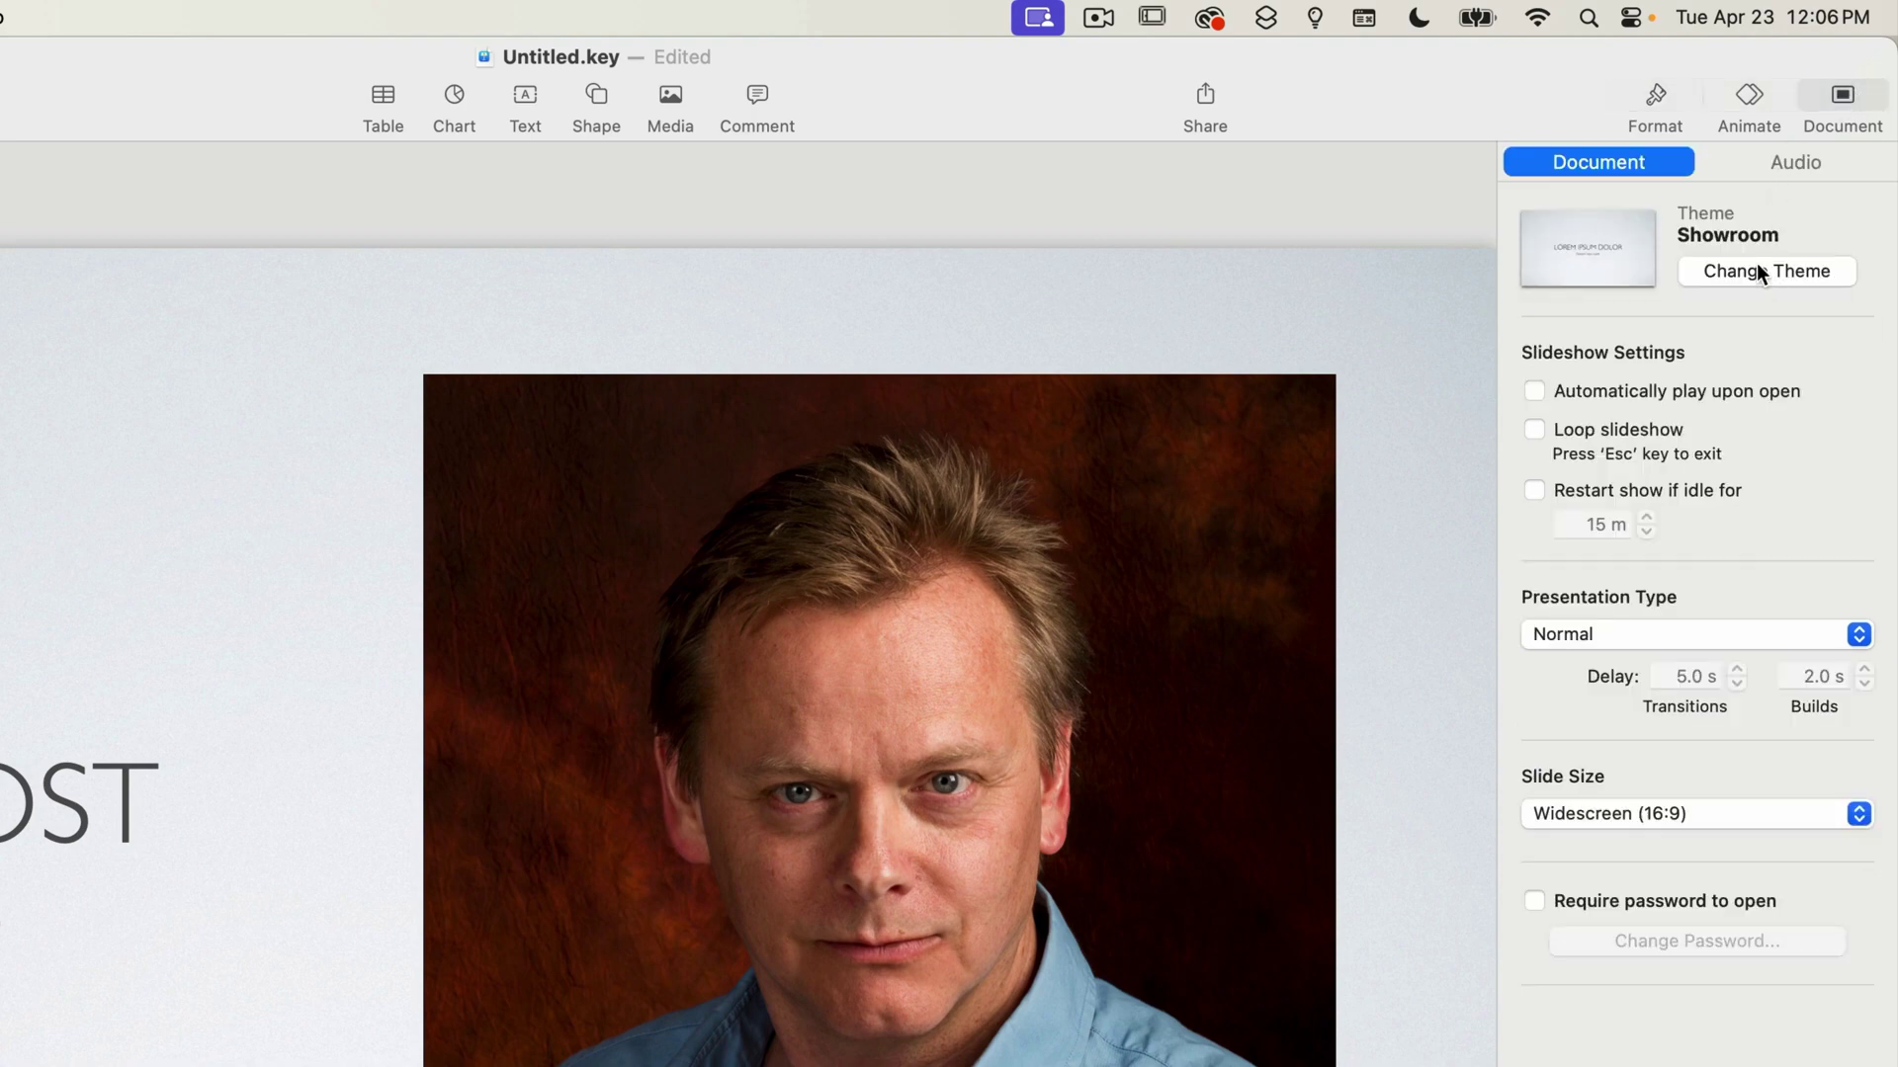
pyautogui.click(1758, 267)
pyautogui.scroll(-5, 494, 840)
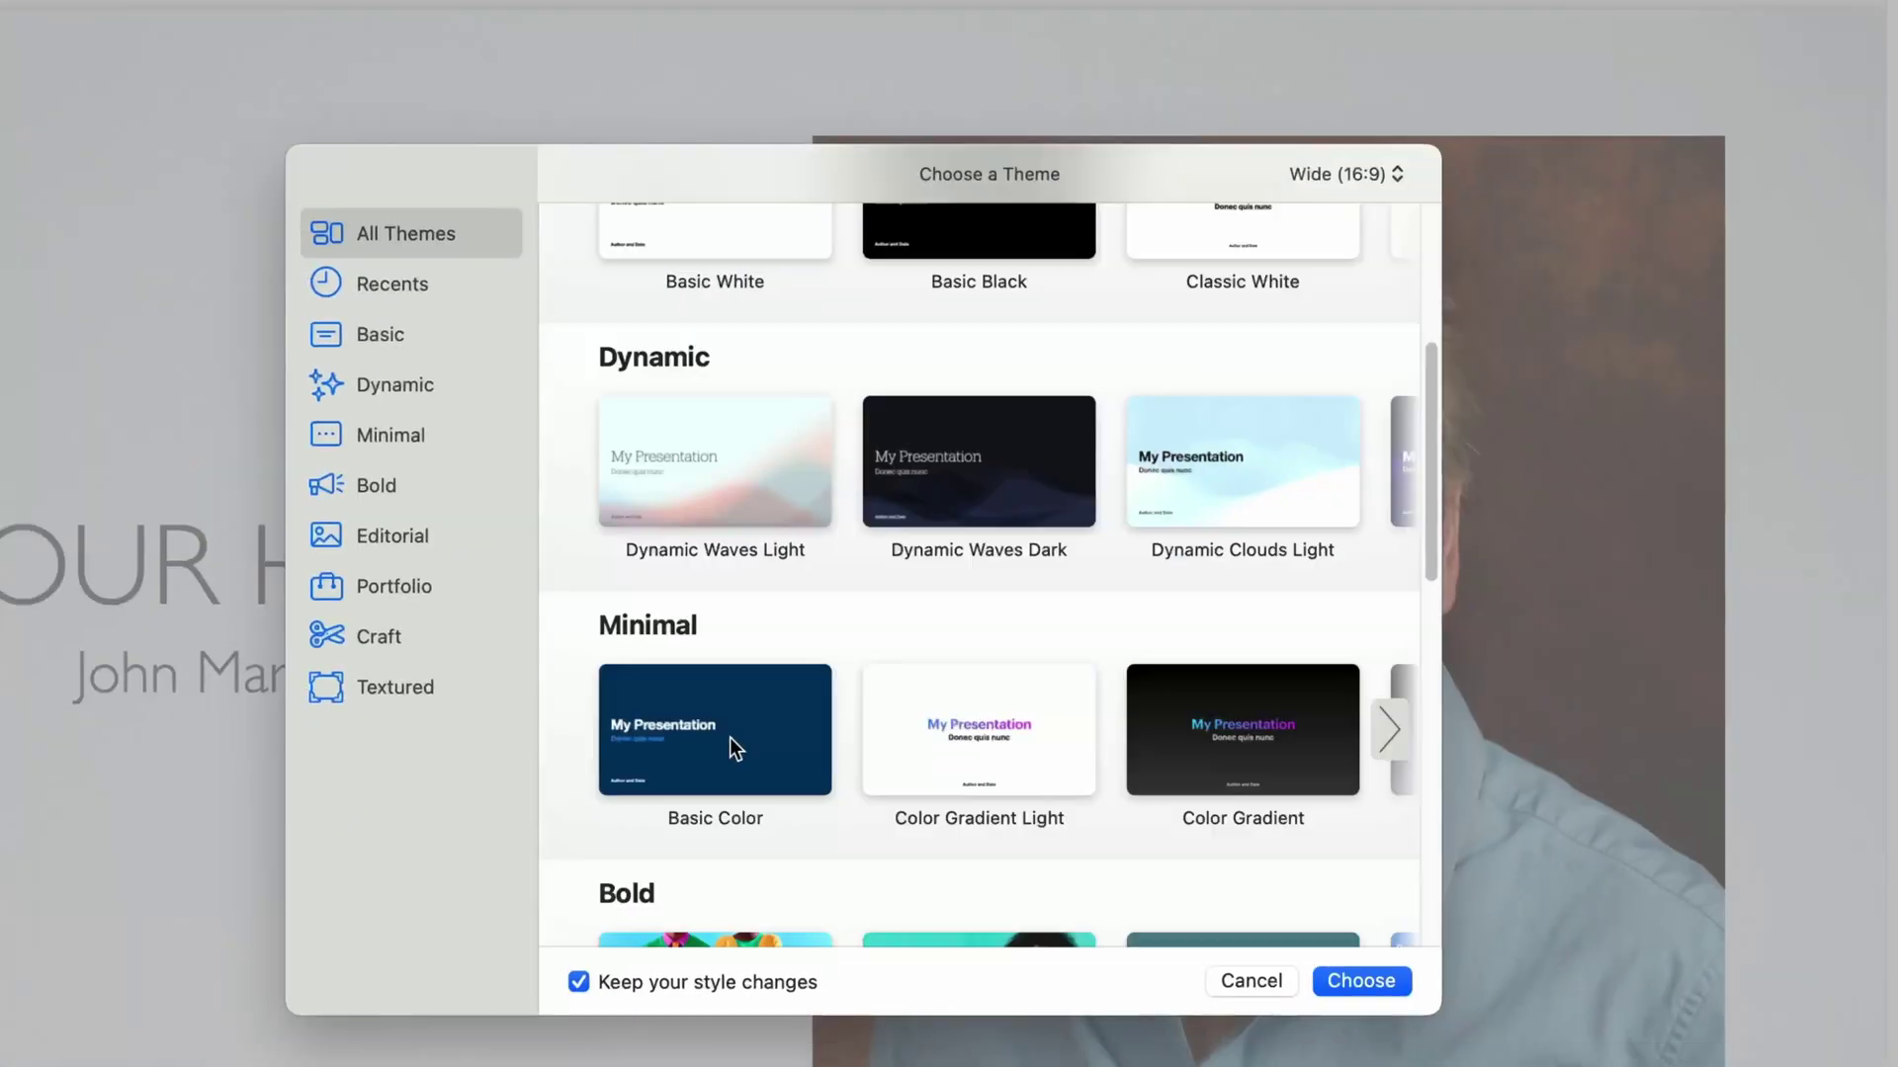
pyautogui.scroll(-6, 731, 740)
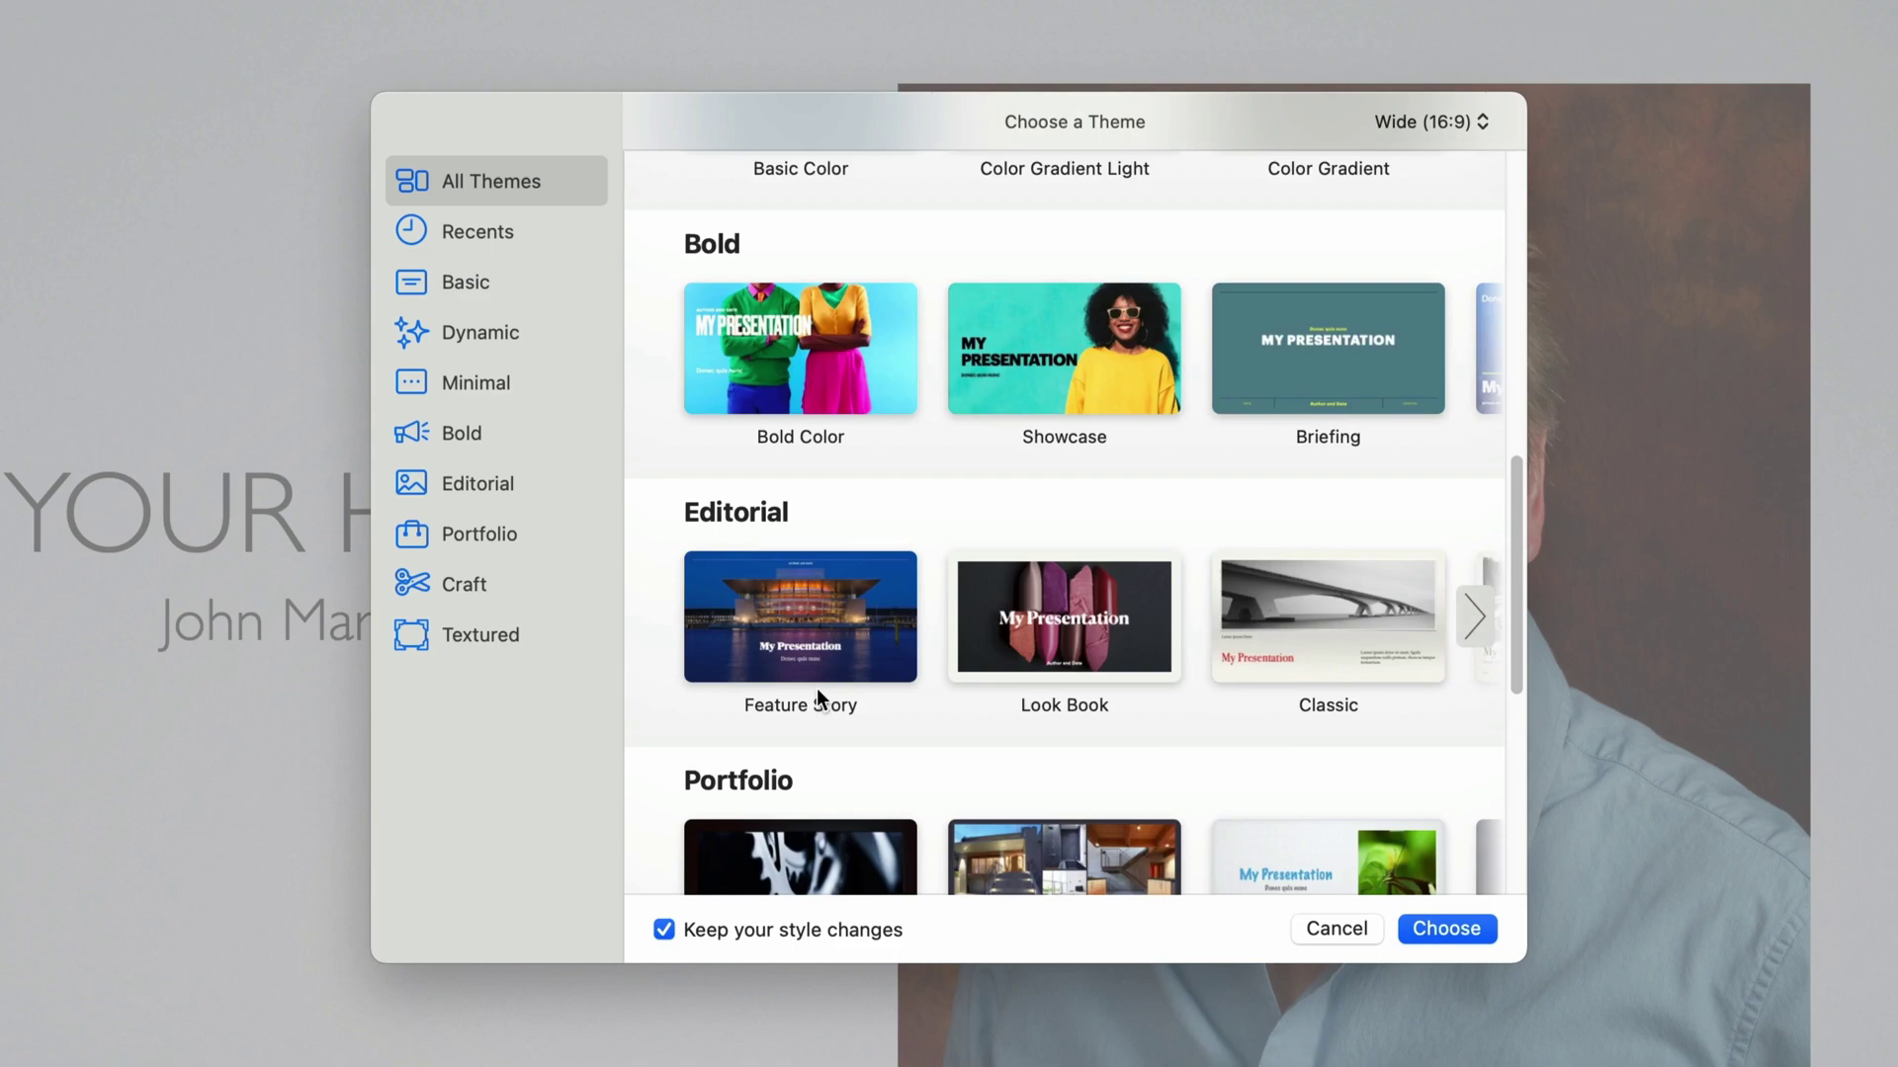
pyautogui.scroll(-5, 816, 689)
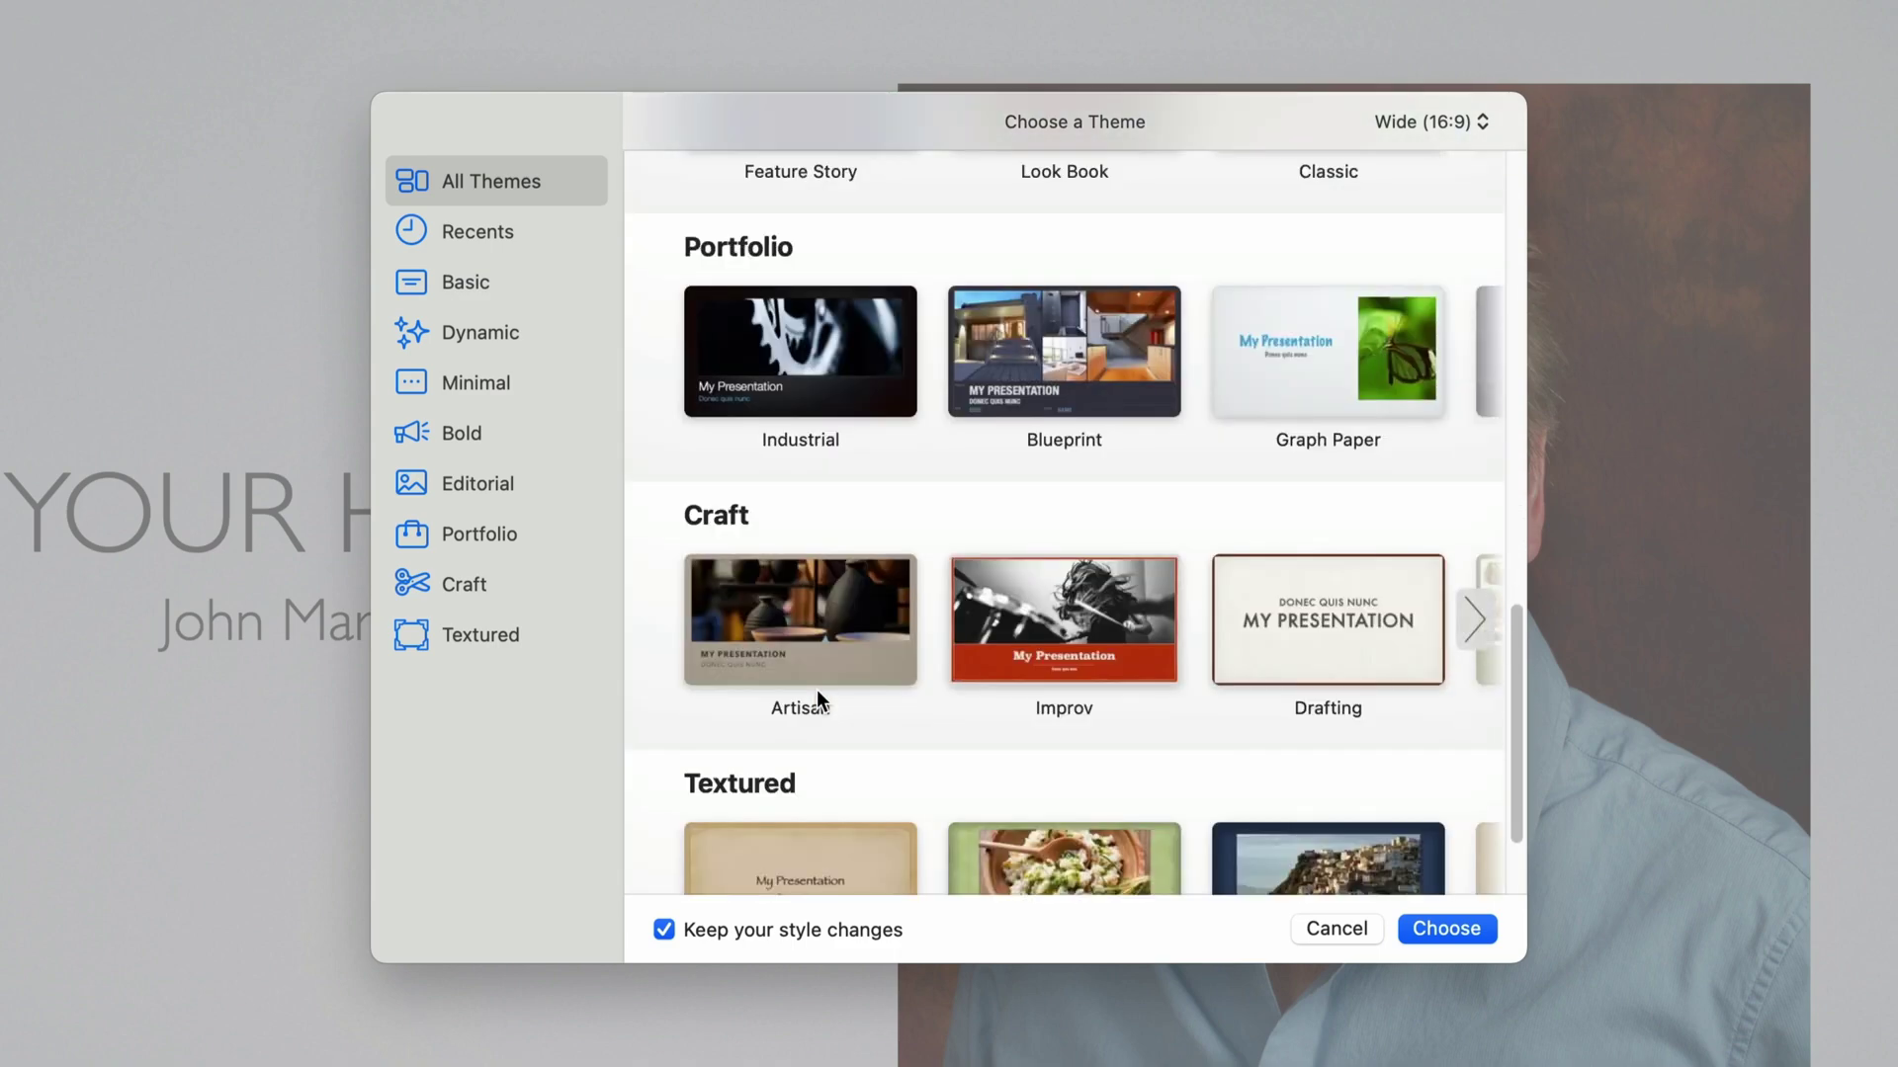
pyautogui.scroll(-3, 816, 690)
pyautogui.click(1071, 472)
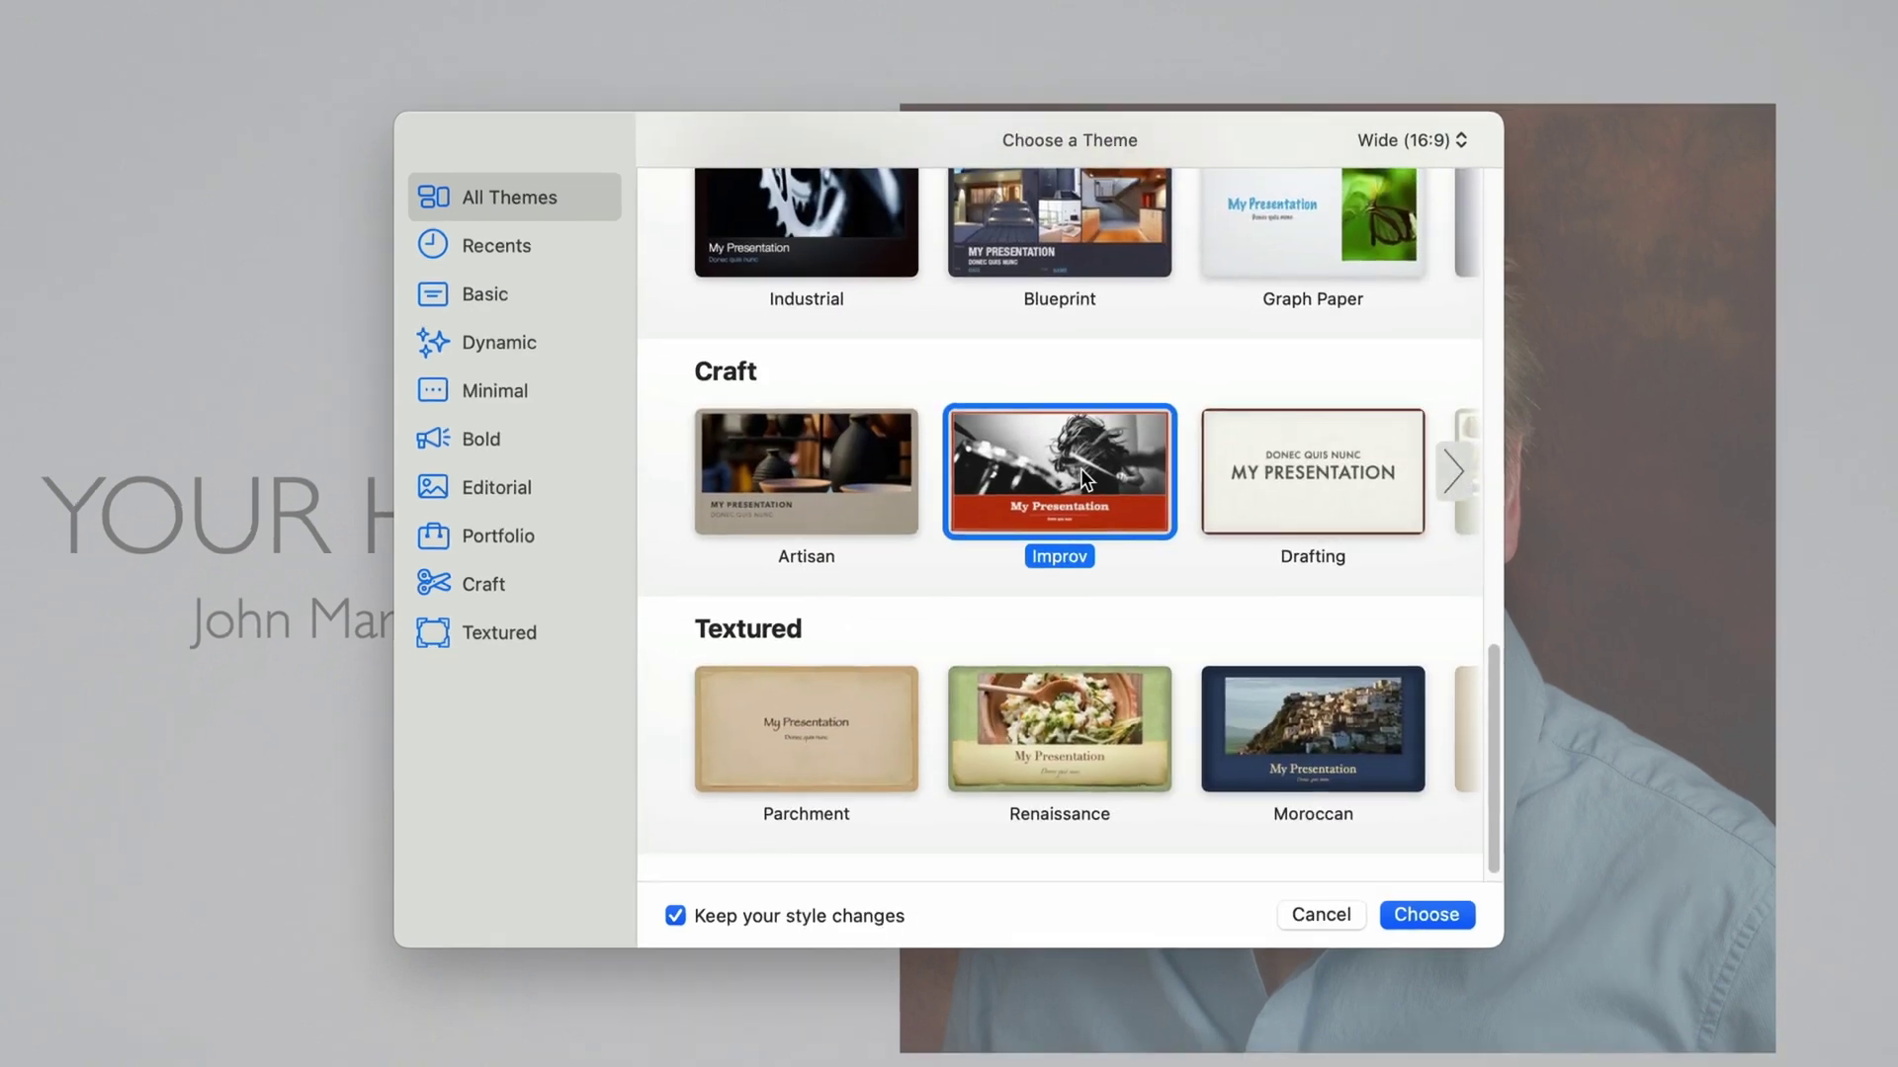
pyautogui.doubleClick(1097, 484)
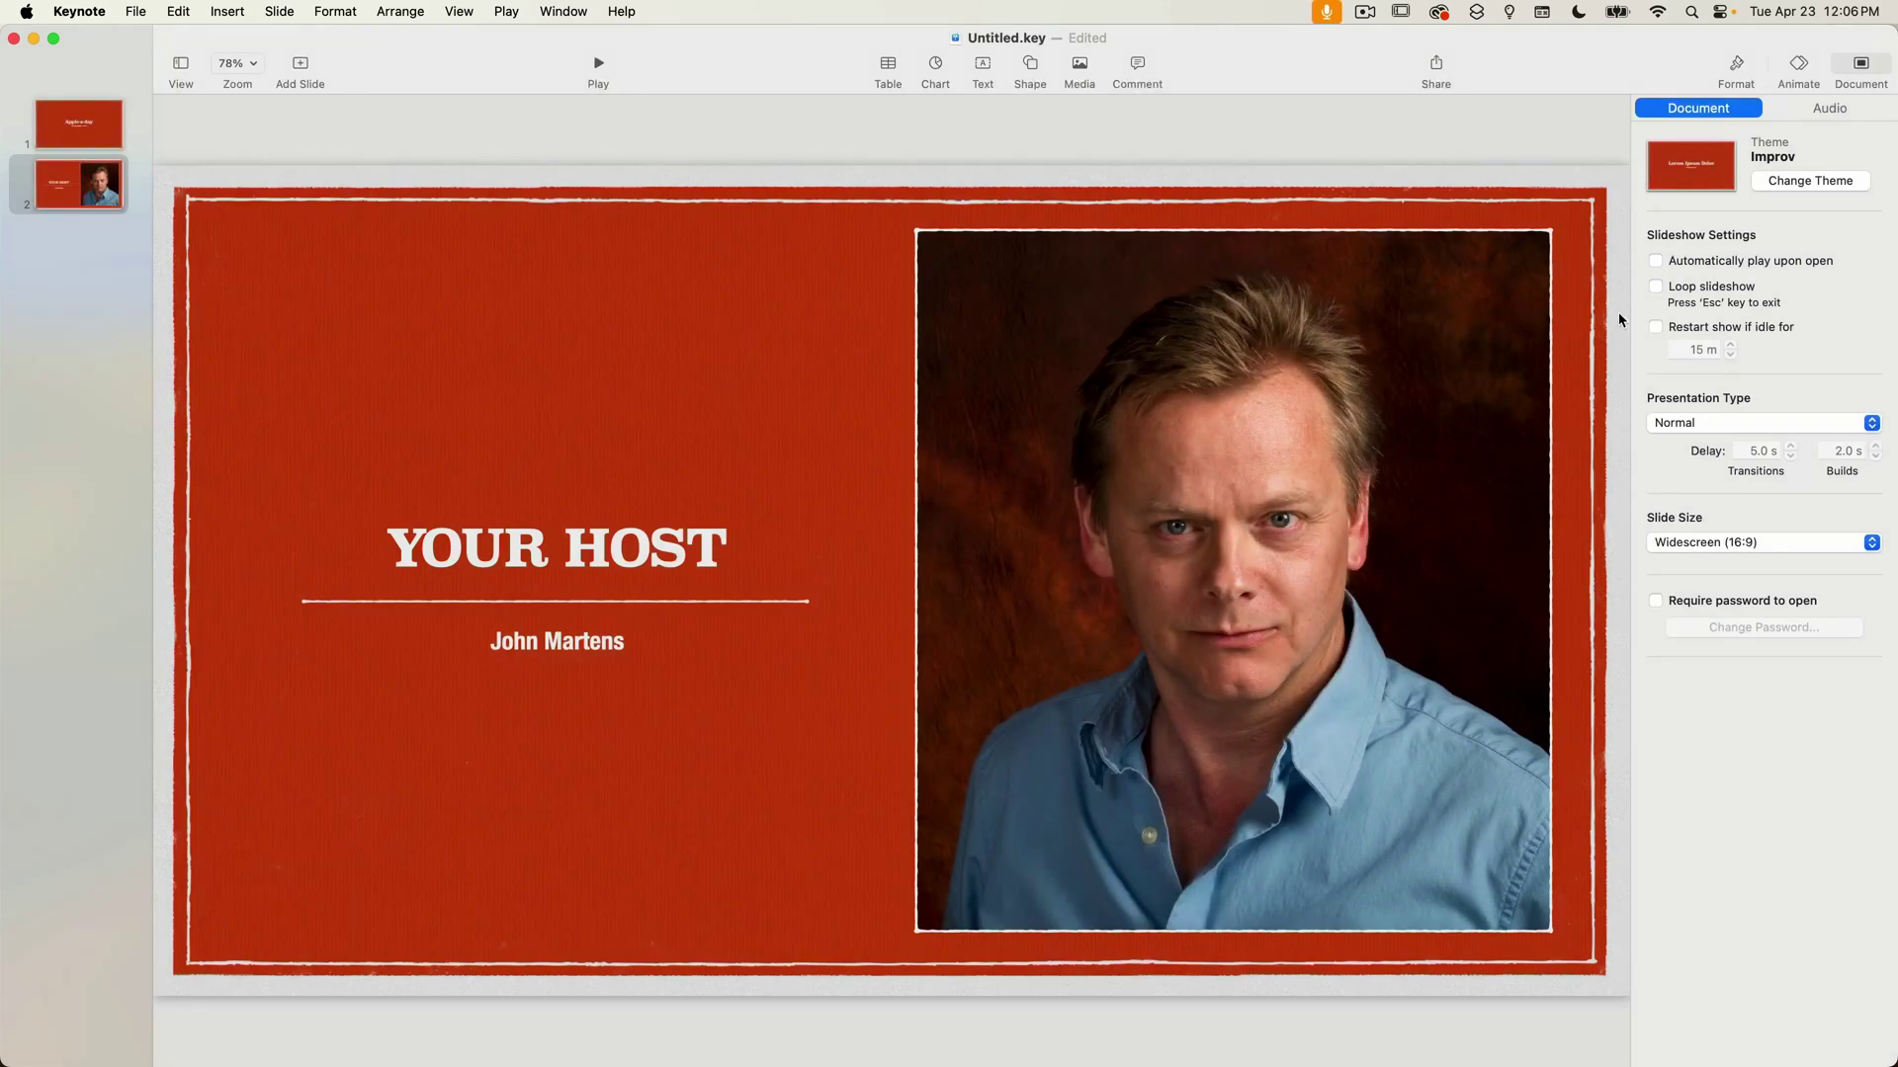
pyautogui.click(1739, 77)
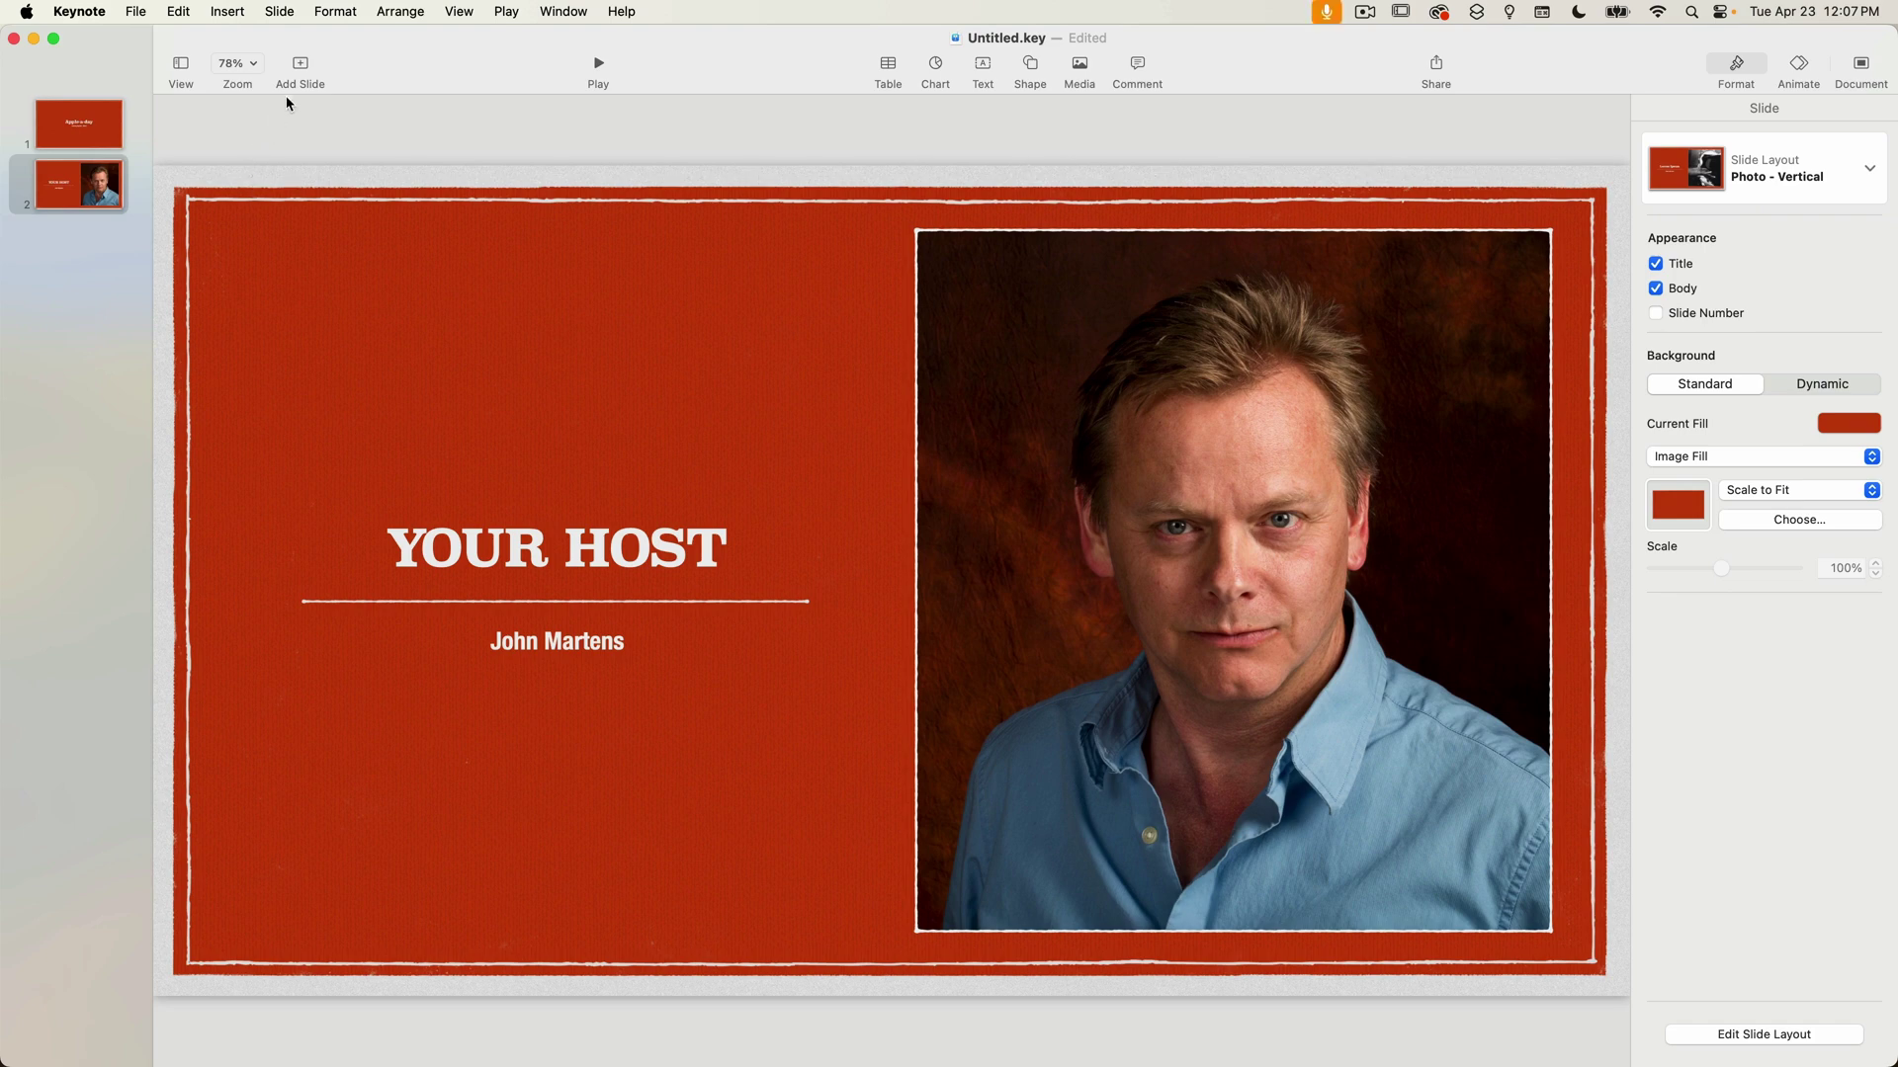
# Add six slides: Photo - Horizontal, Quote, Blank, Title - Center, Title & Bullets, Photo - Horizontal.
pyautogui.click(305, 63)
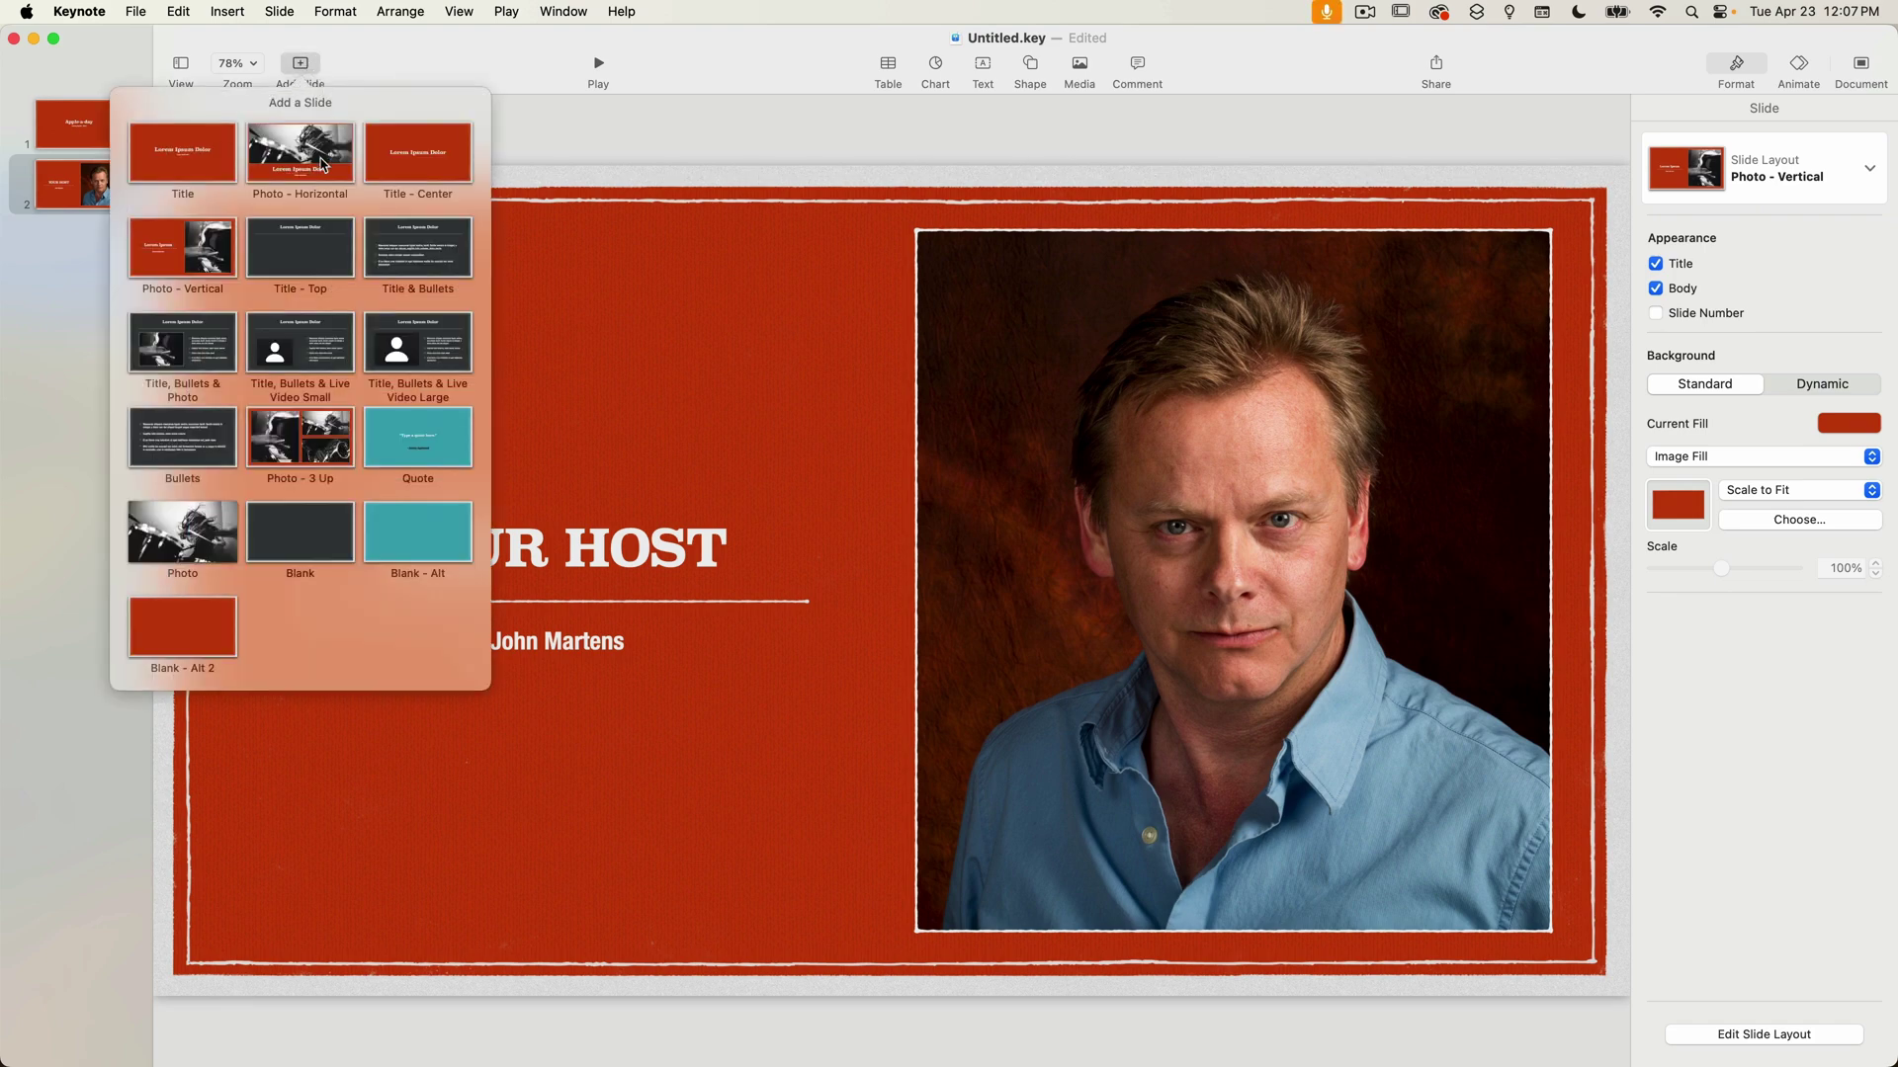
pyautogui.click(321, 163)
pyautogui.click(300, 65)
pyautogui.click(418, 437)
pyautogui.click(300, 66)
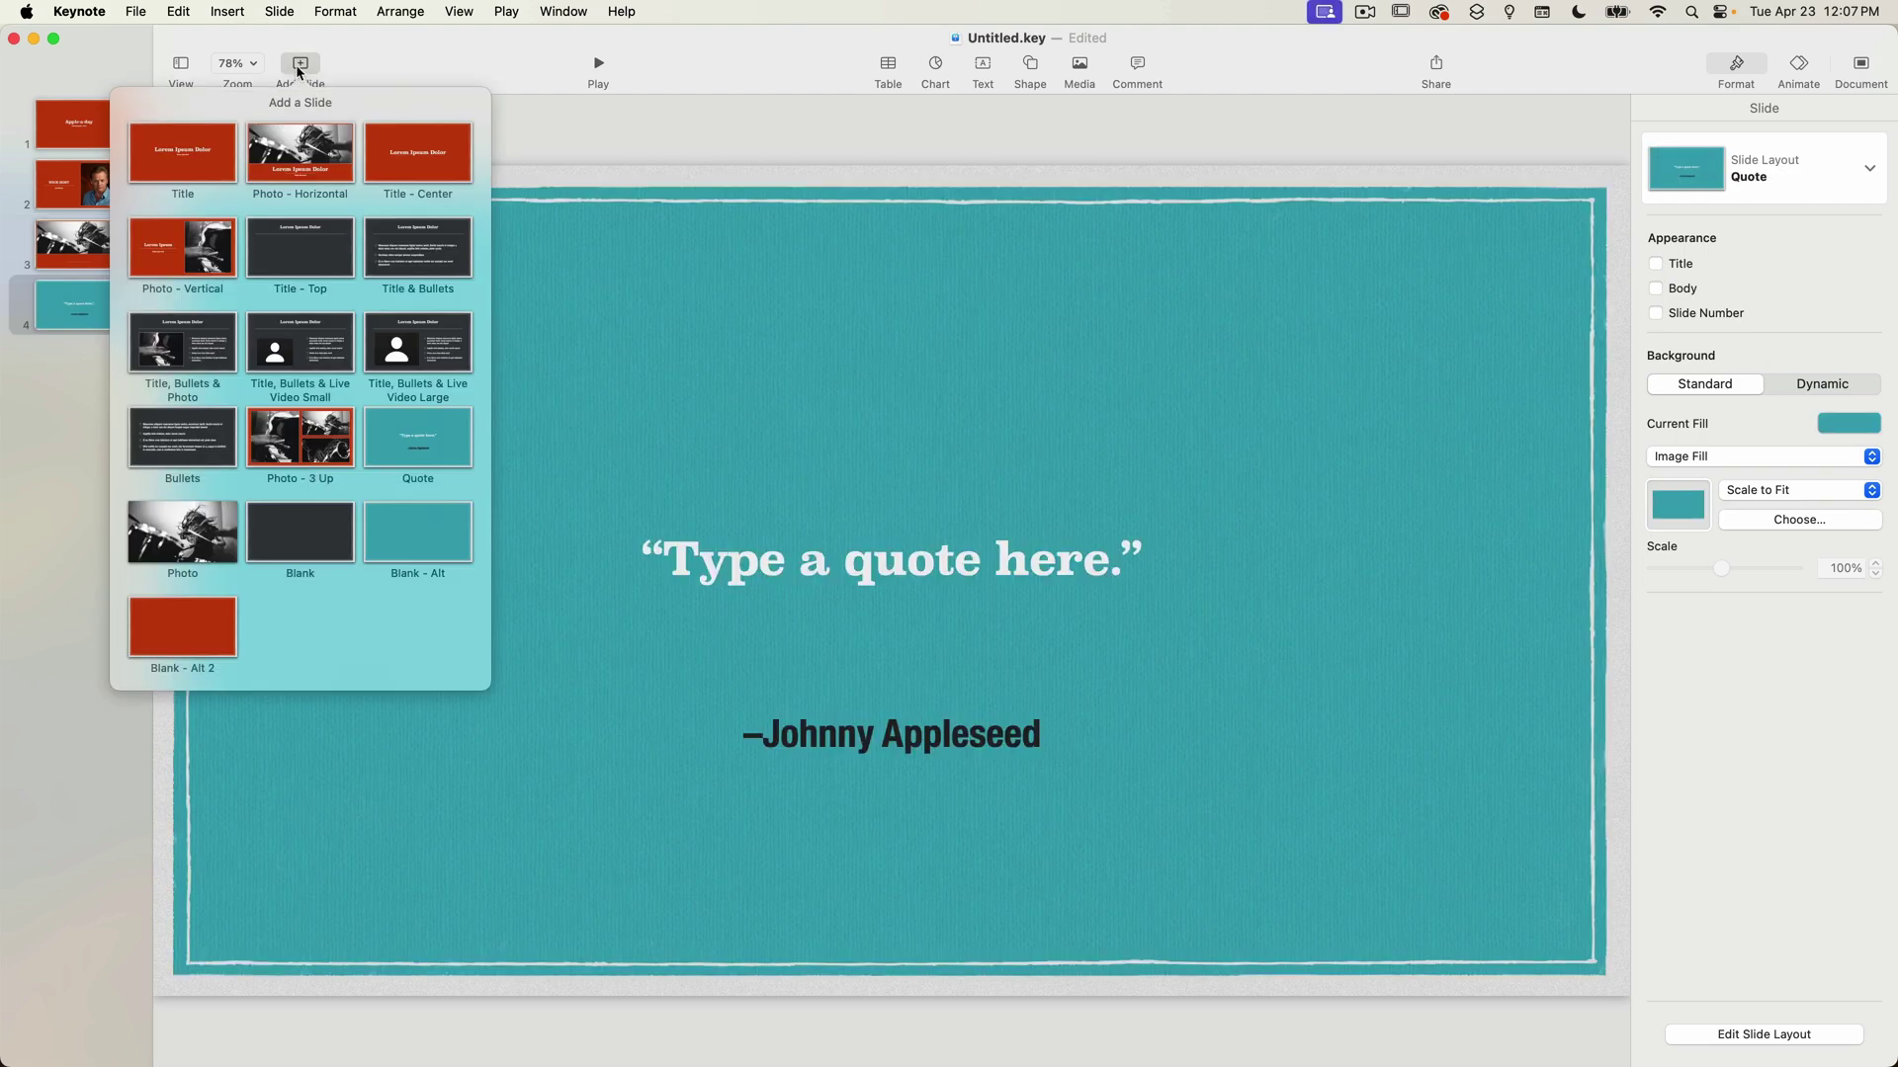
pyautogui.click(301, 532)
pyautogui.click(301, 65)
pyautogui.click(418, 153)
pyautogui.click(301, 65)
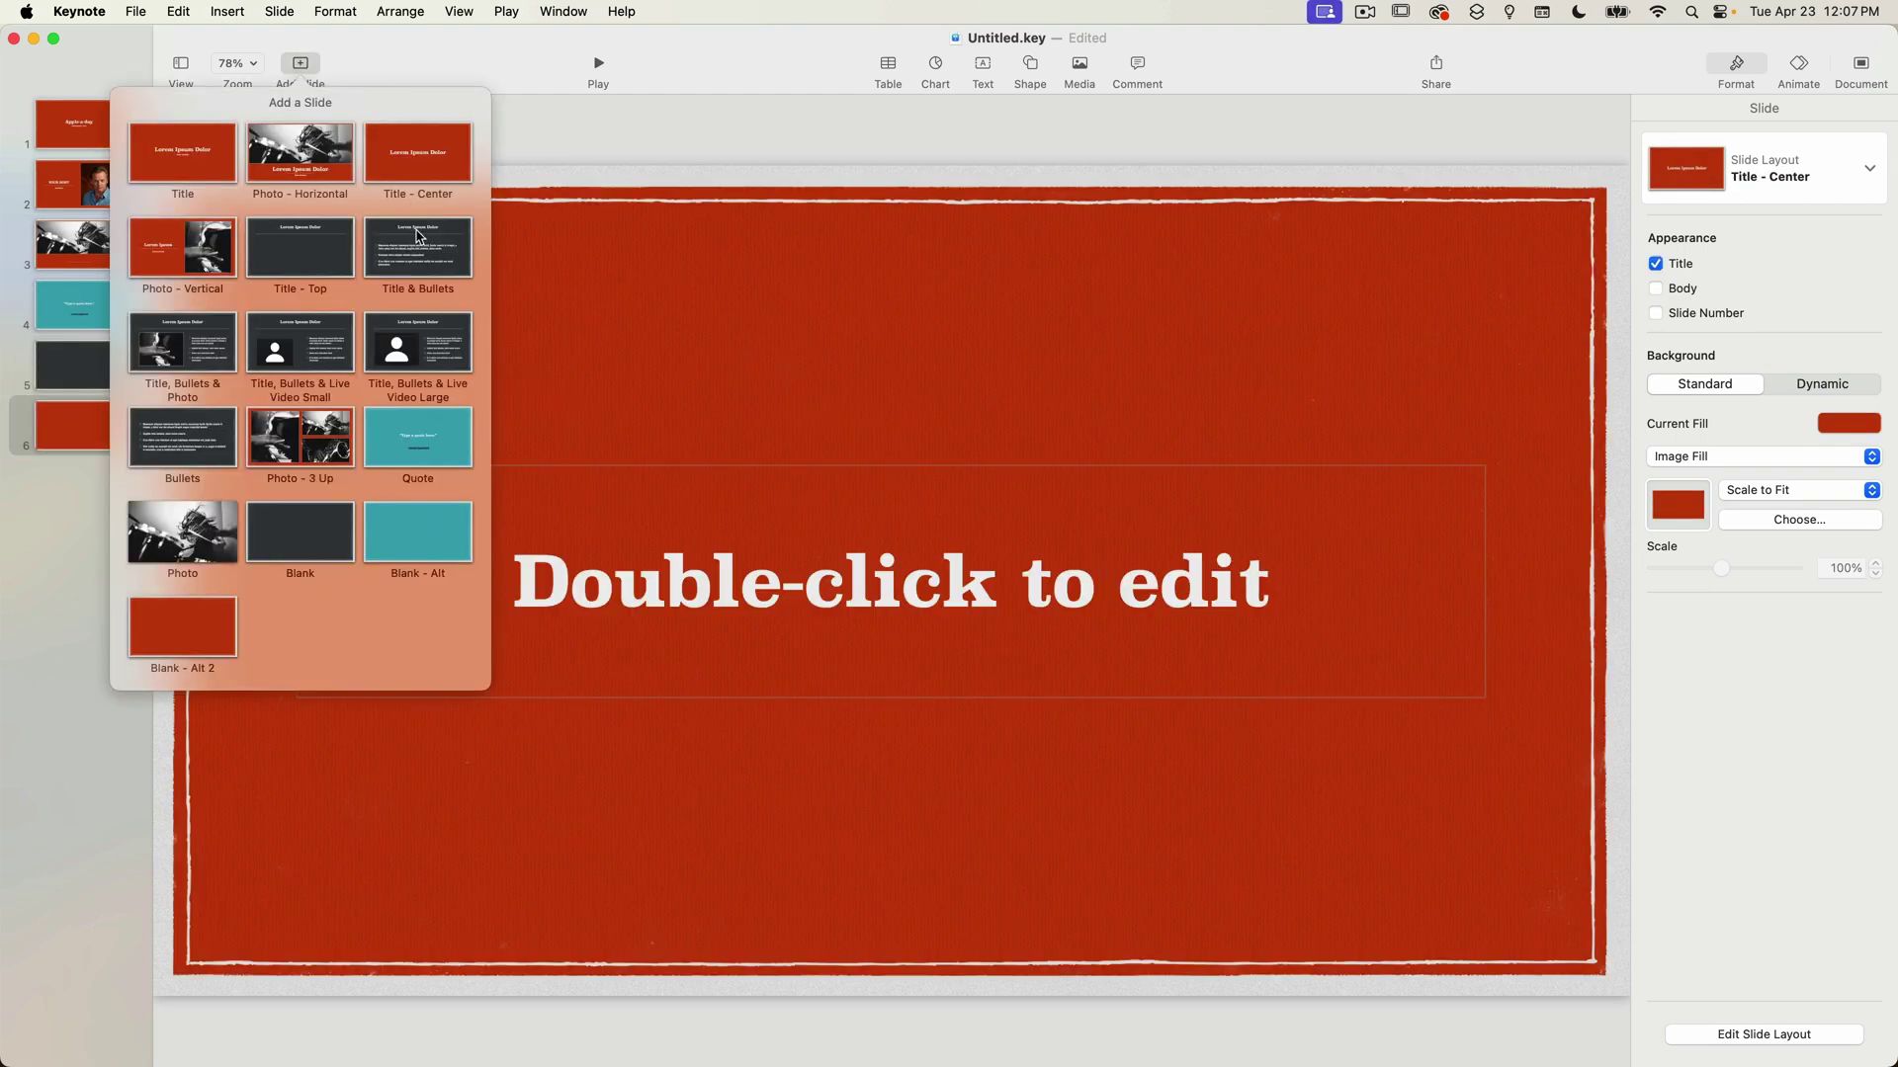
pyautogui.click(416, 235)
pyautogui.click(301, 65)
pyautogui.click(300, 153)
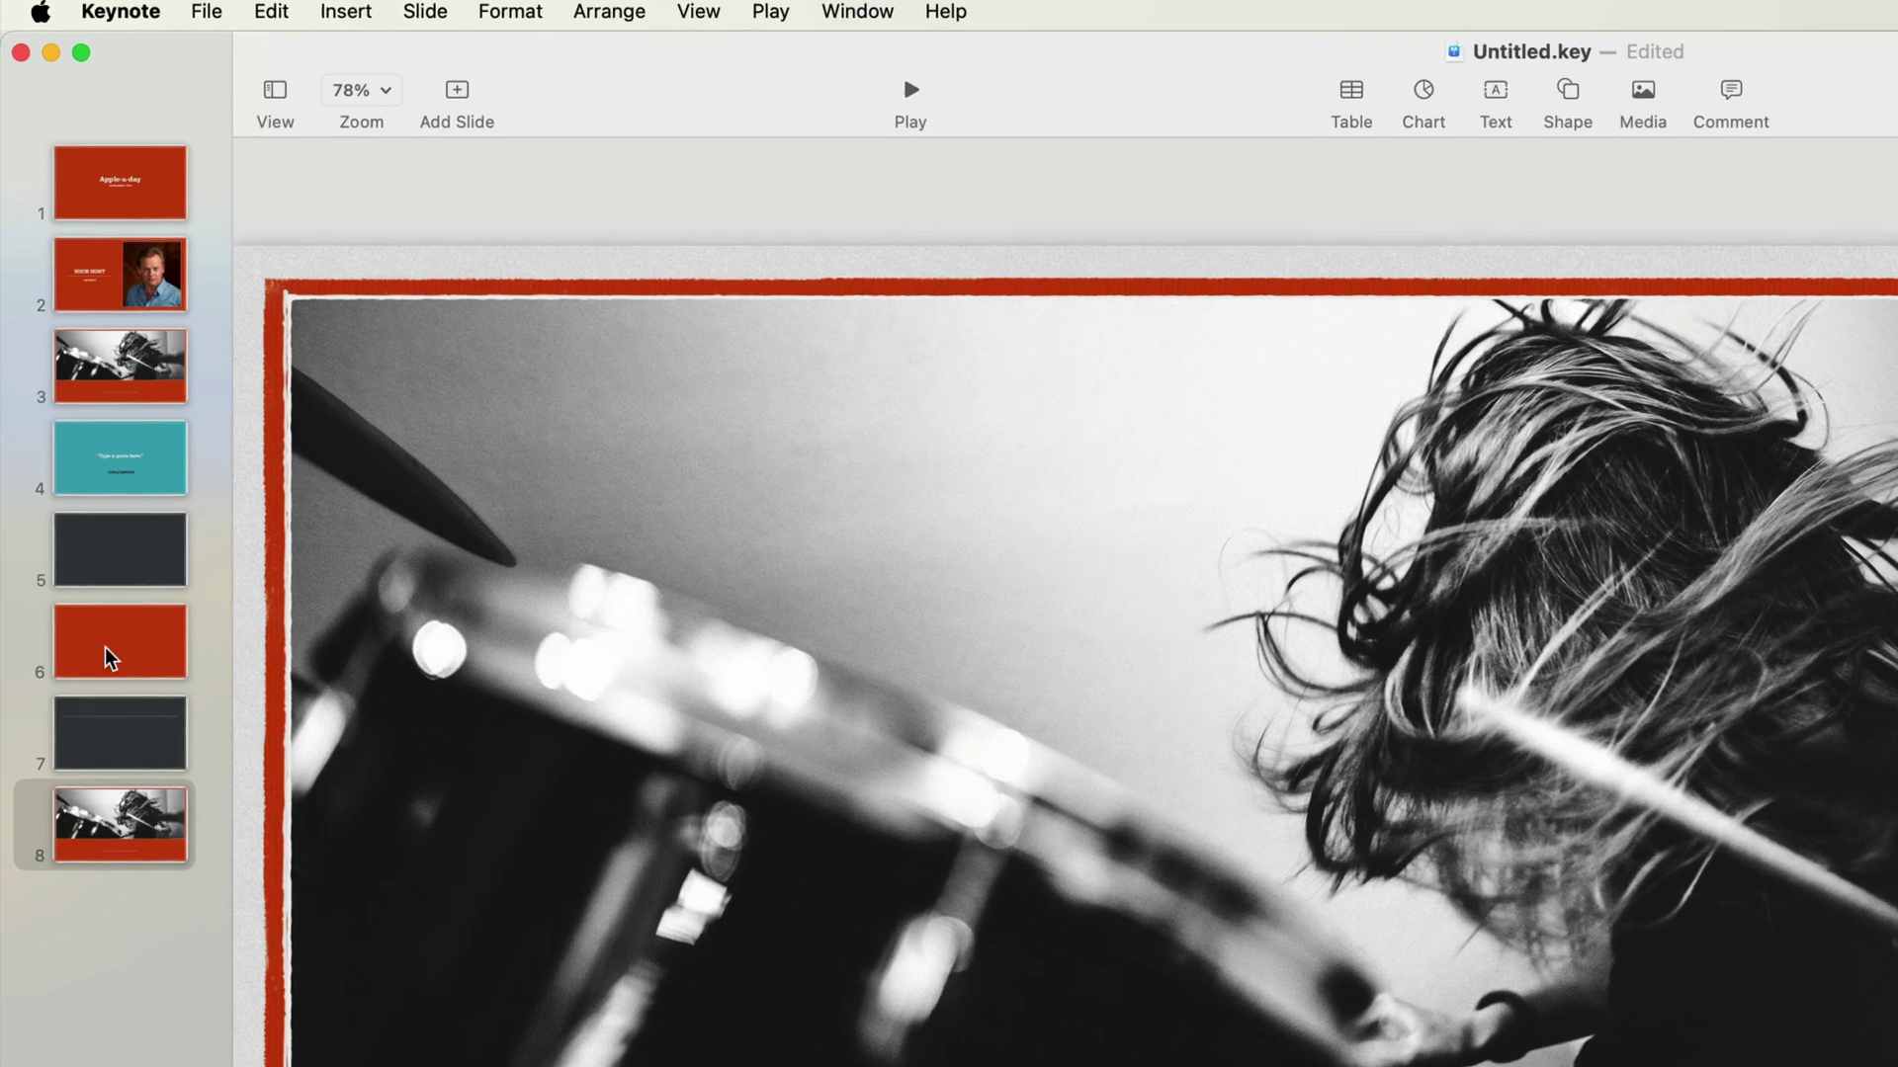
# Move the red Title - Center slide to third place and nest a dark slide under the drum photo slide.
pyautogui.click(108, 640)
pyautogui.moveTo(156, 703); pyautogui.dragTo(155, 330)
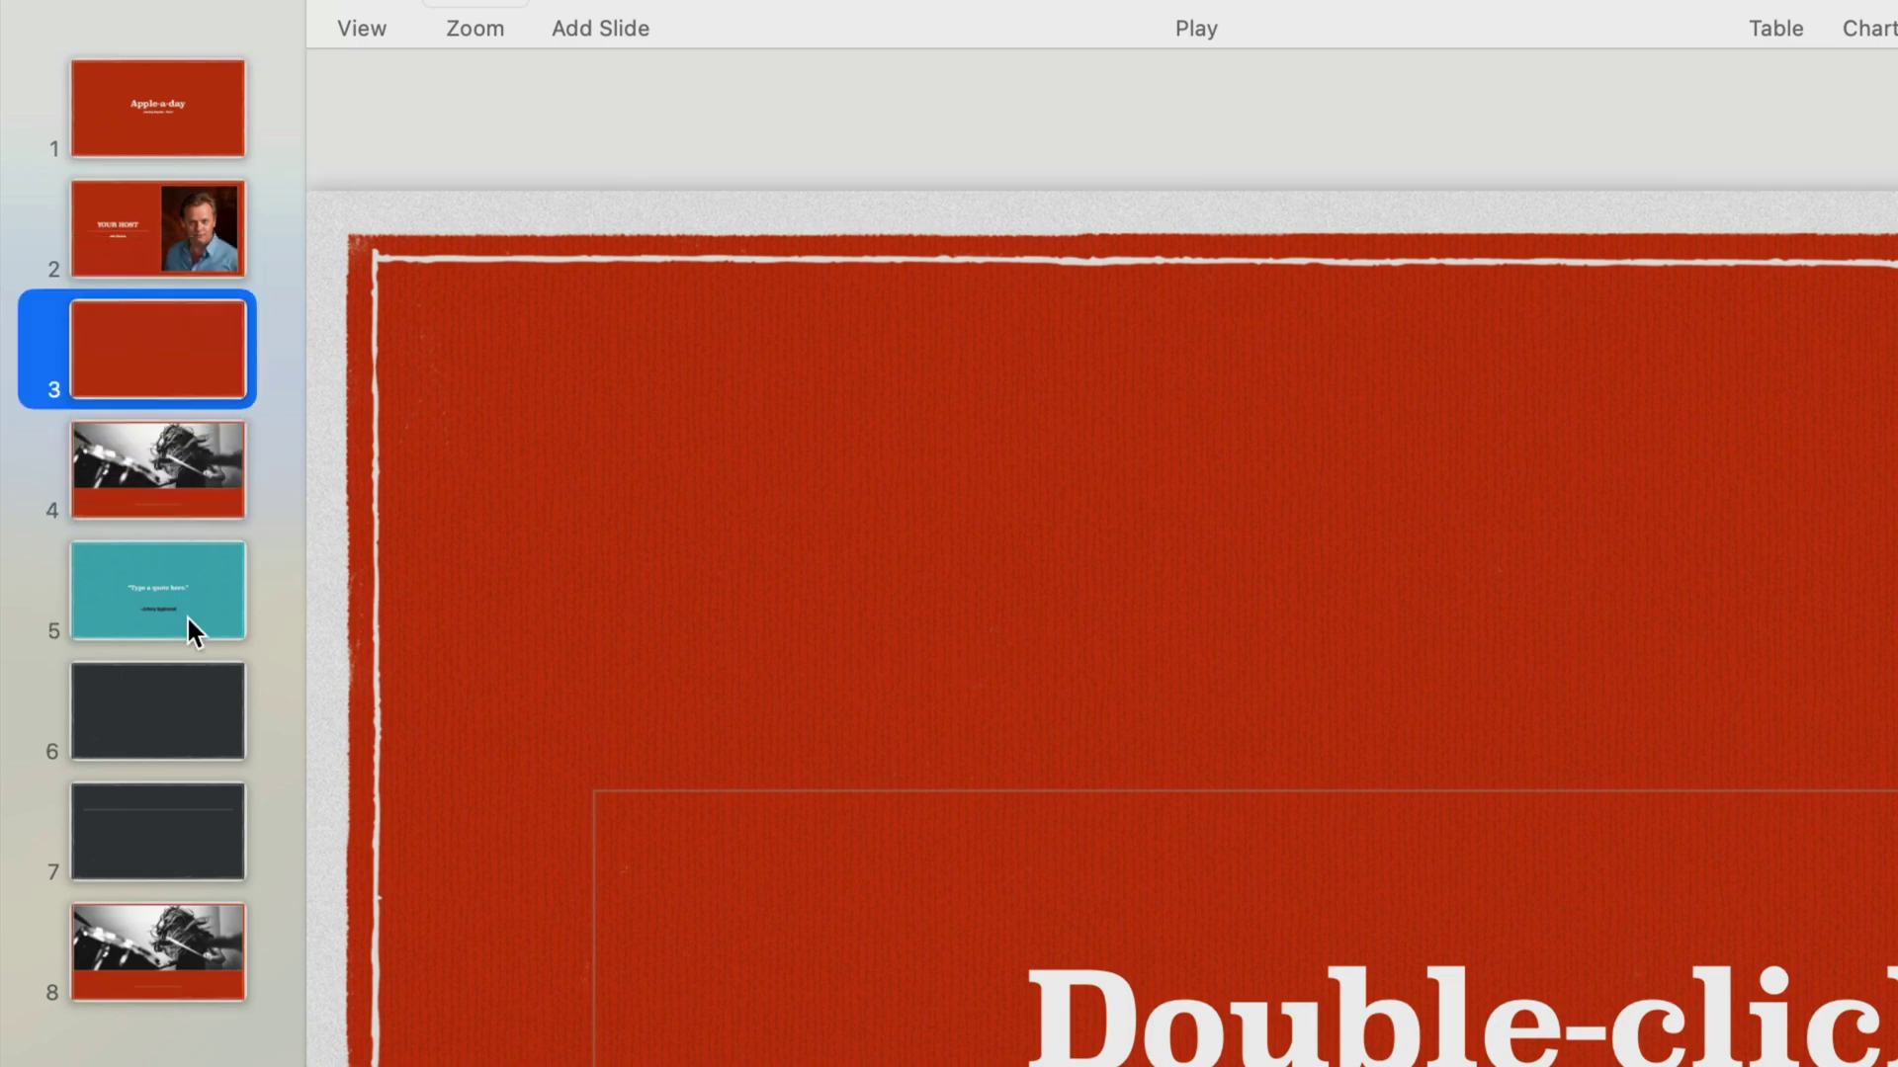
pyautogui.click(162, 808)
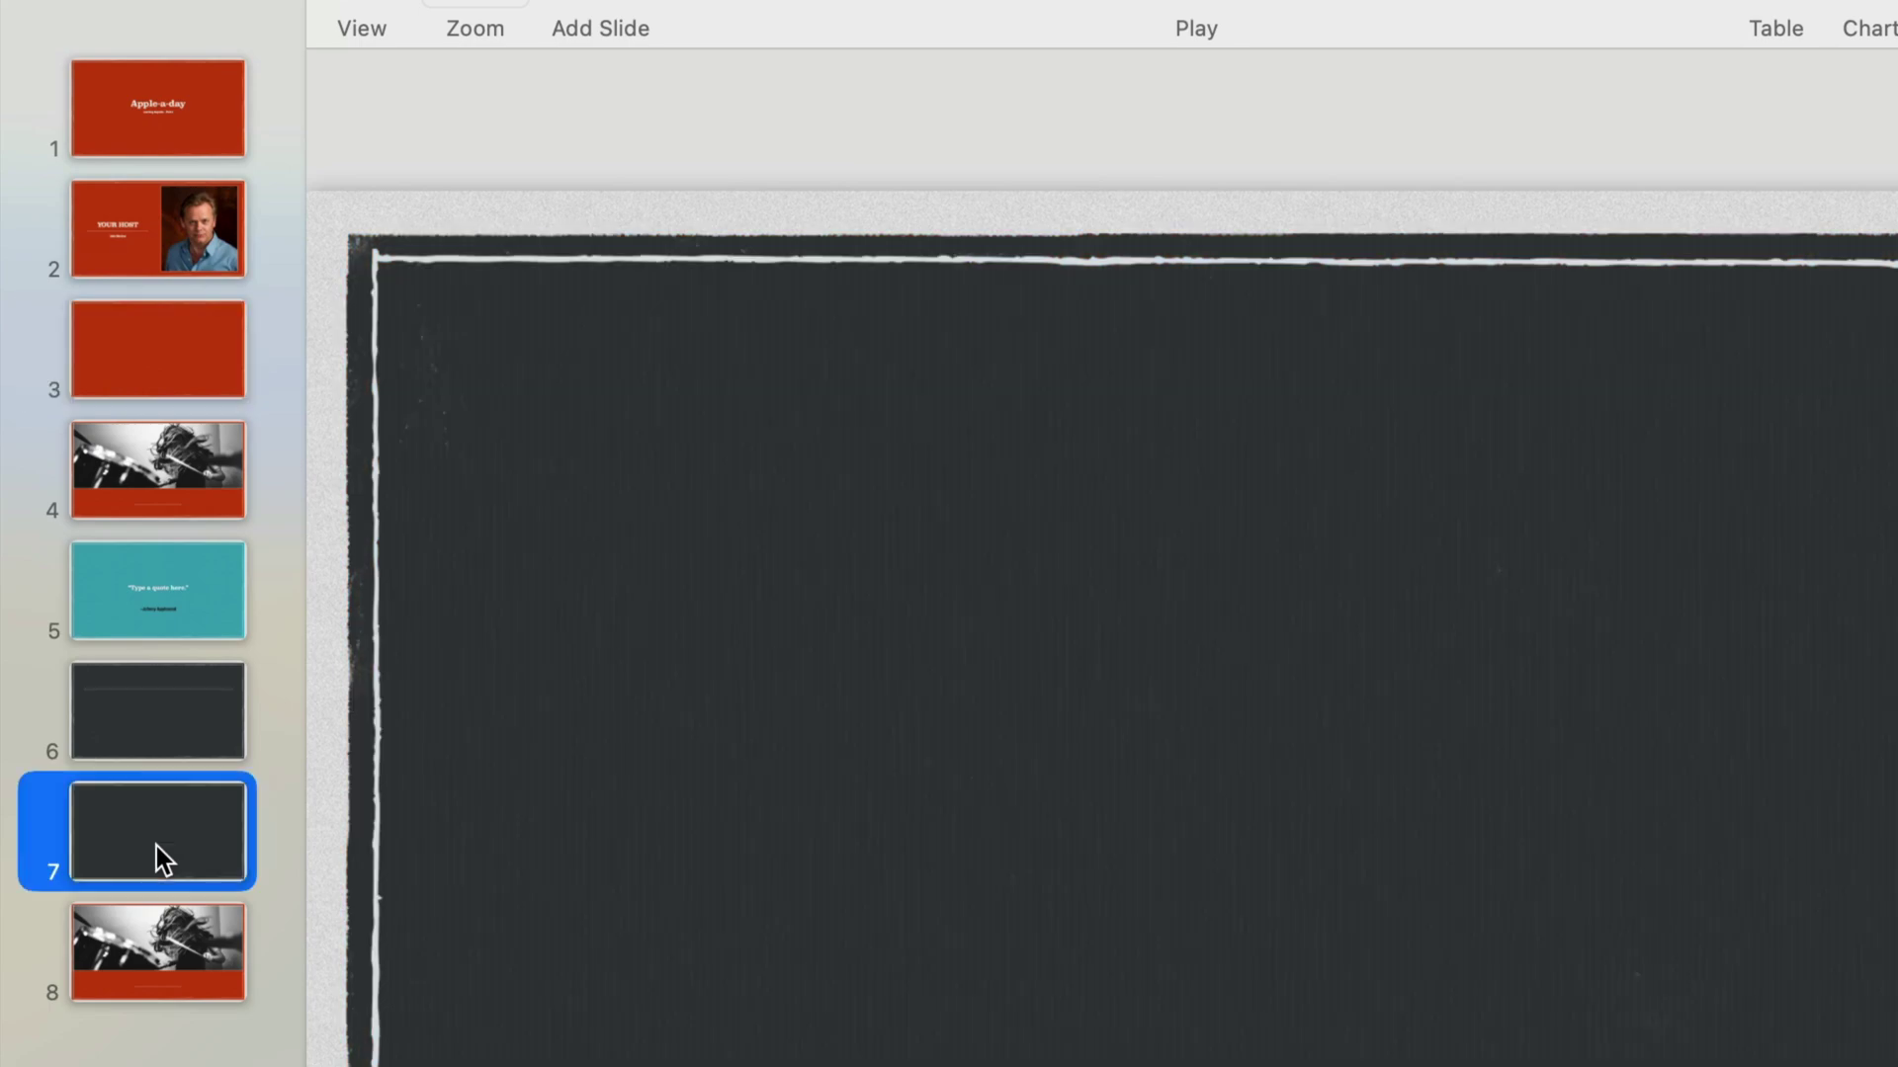
pyautogui.moveTo(155, 830)
pyautogui.mouseDown()
pyautogui.moveTo(144, 585)
pyautogui.moveTo(192, 589)
pyautogui.mouseUp()
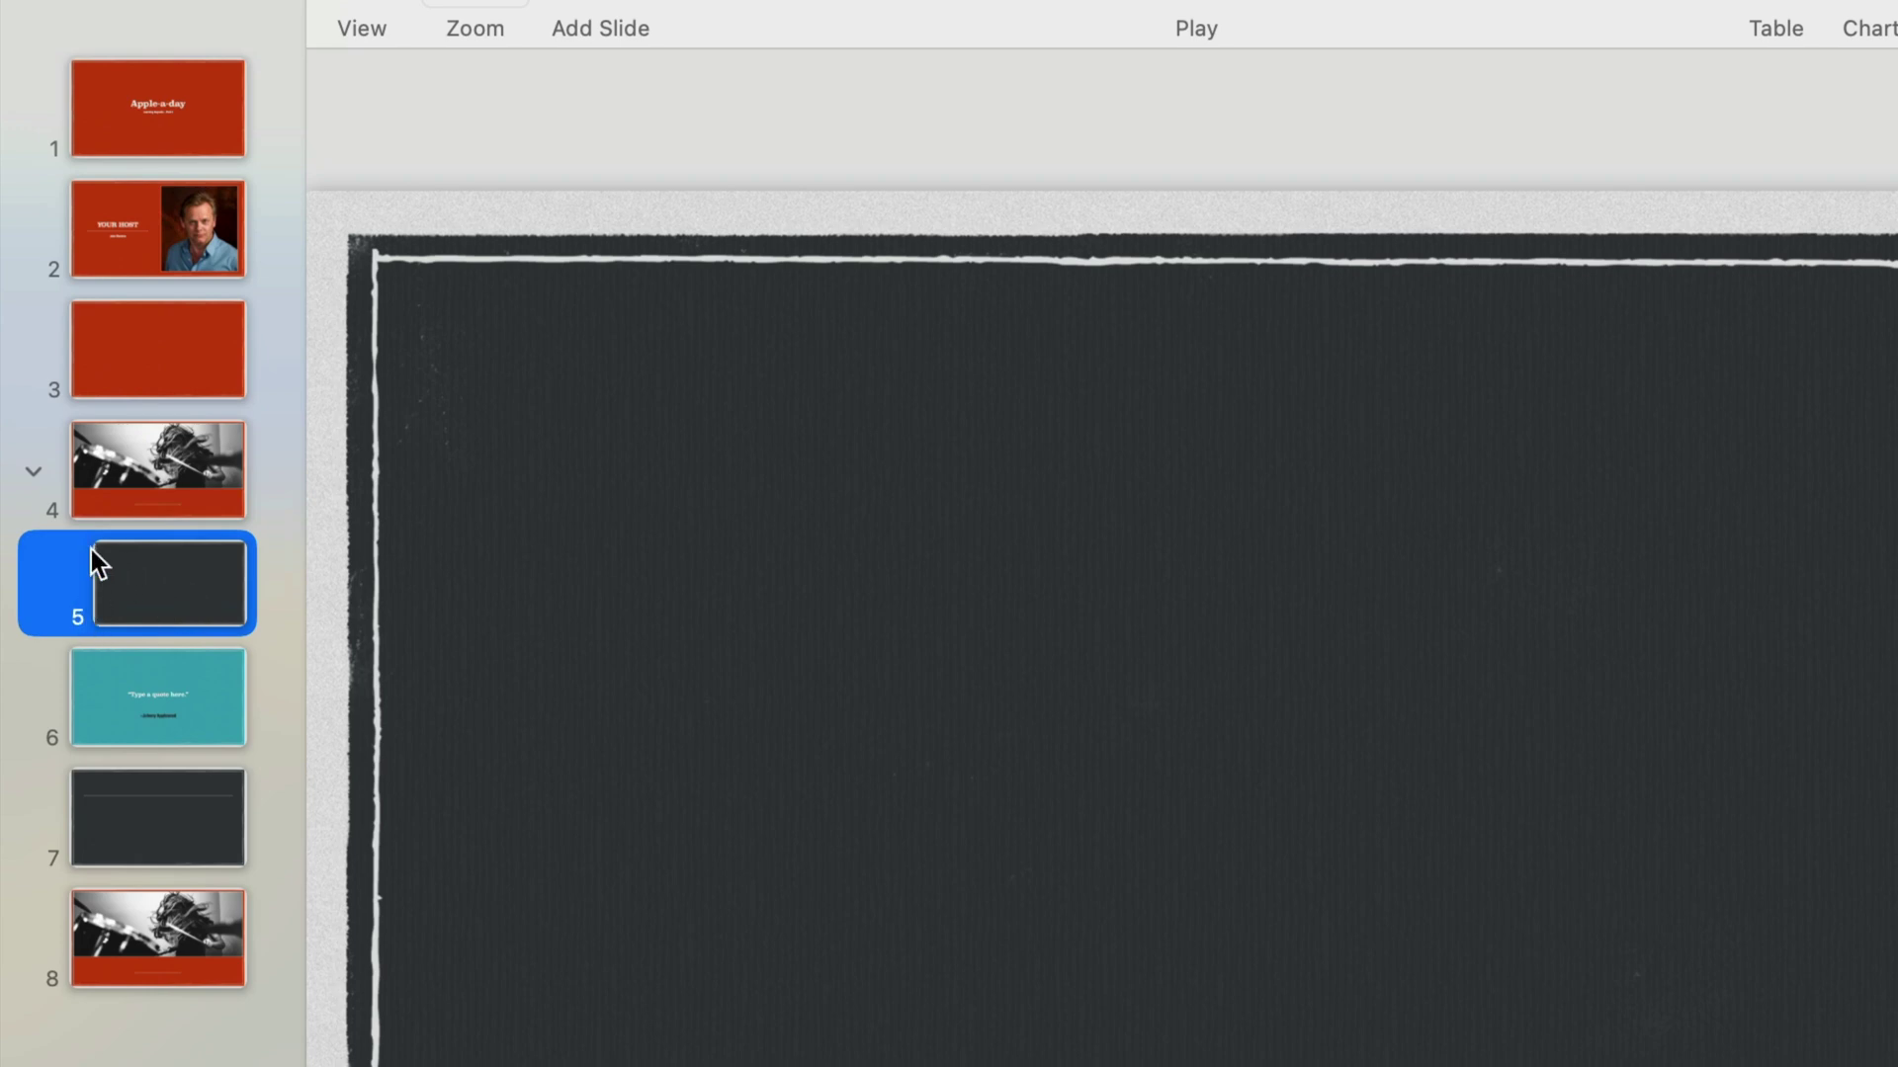
# Nest the second dark slide, the one with the title line, under the drum photo slide.
pyautogui.click(28, 474)
pyautogui.click(29, 476)
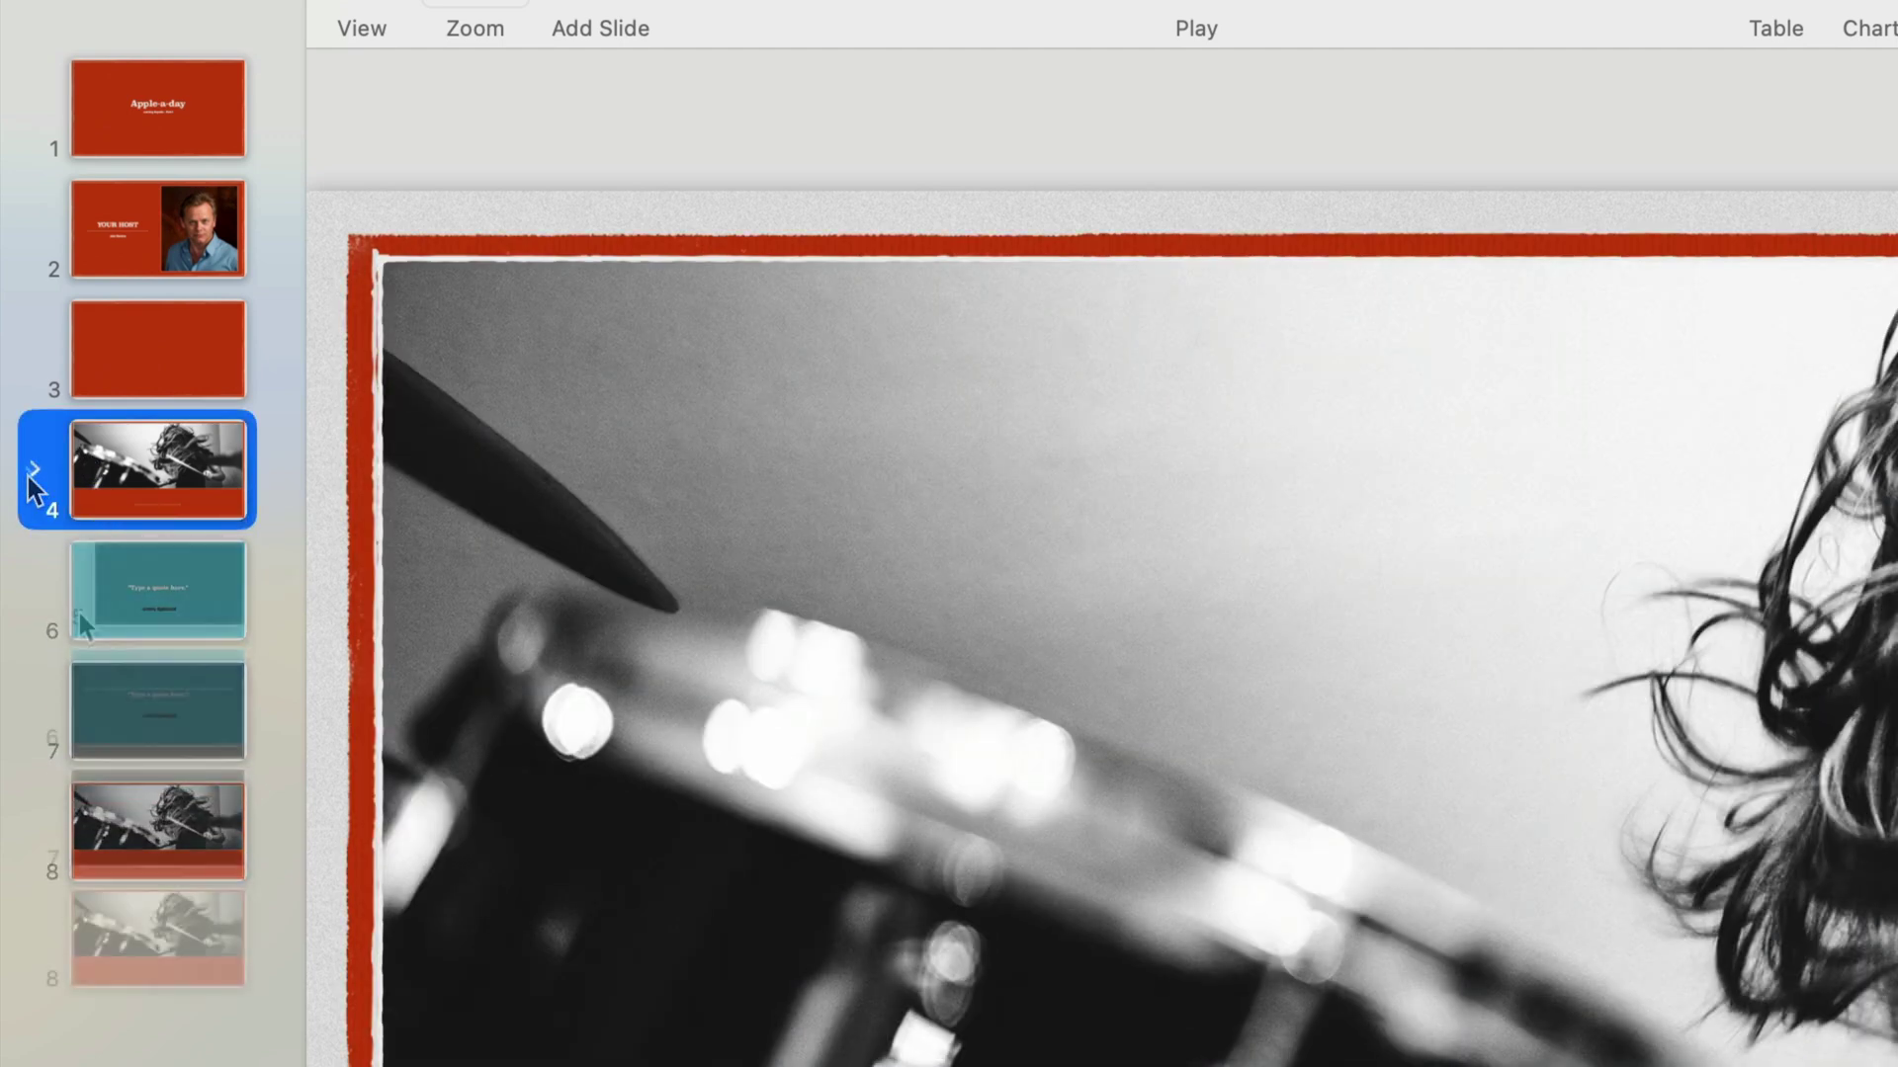
pyautogui.click(159, 828)
pyautogui.moveTo(142, 804); pyautogui.dragTo(172, 716)
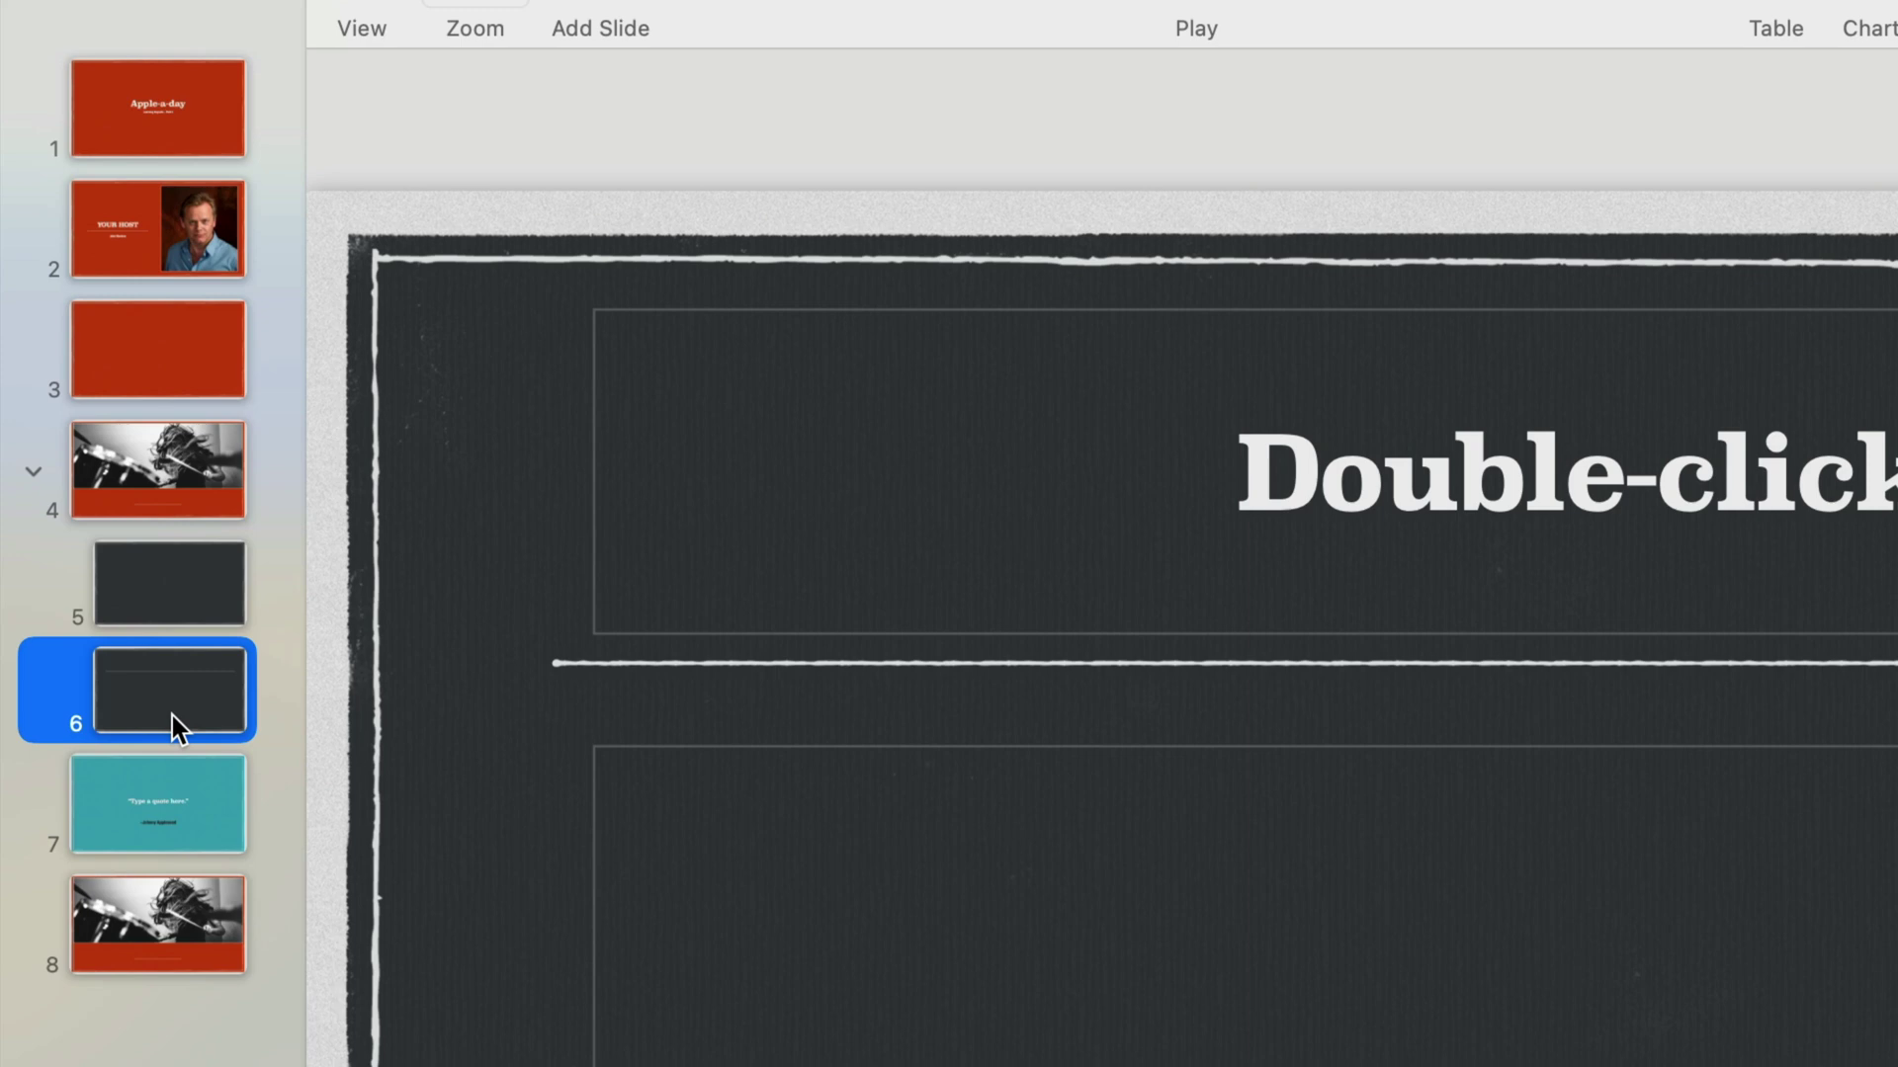
# Move the collapsed drum photo group right after the title slide, then expand it.
pyautogui.click(35, 473)
pyautogui.click(34, 472)
pyautogui.click(34, 471)
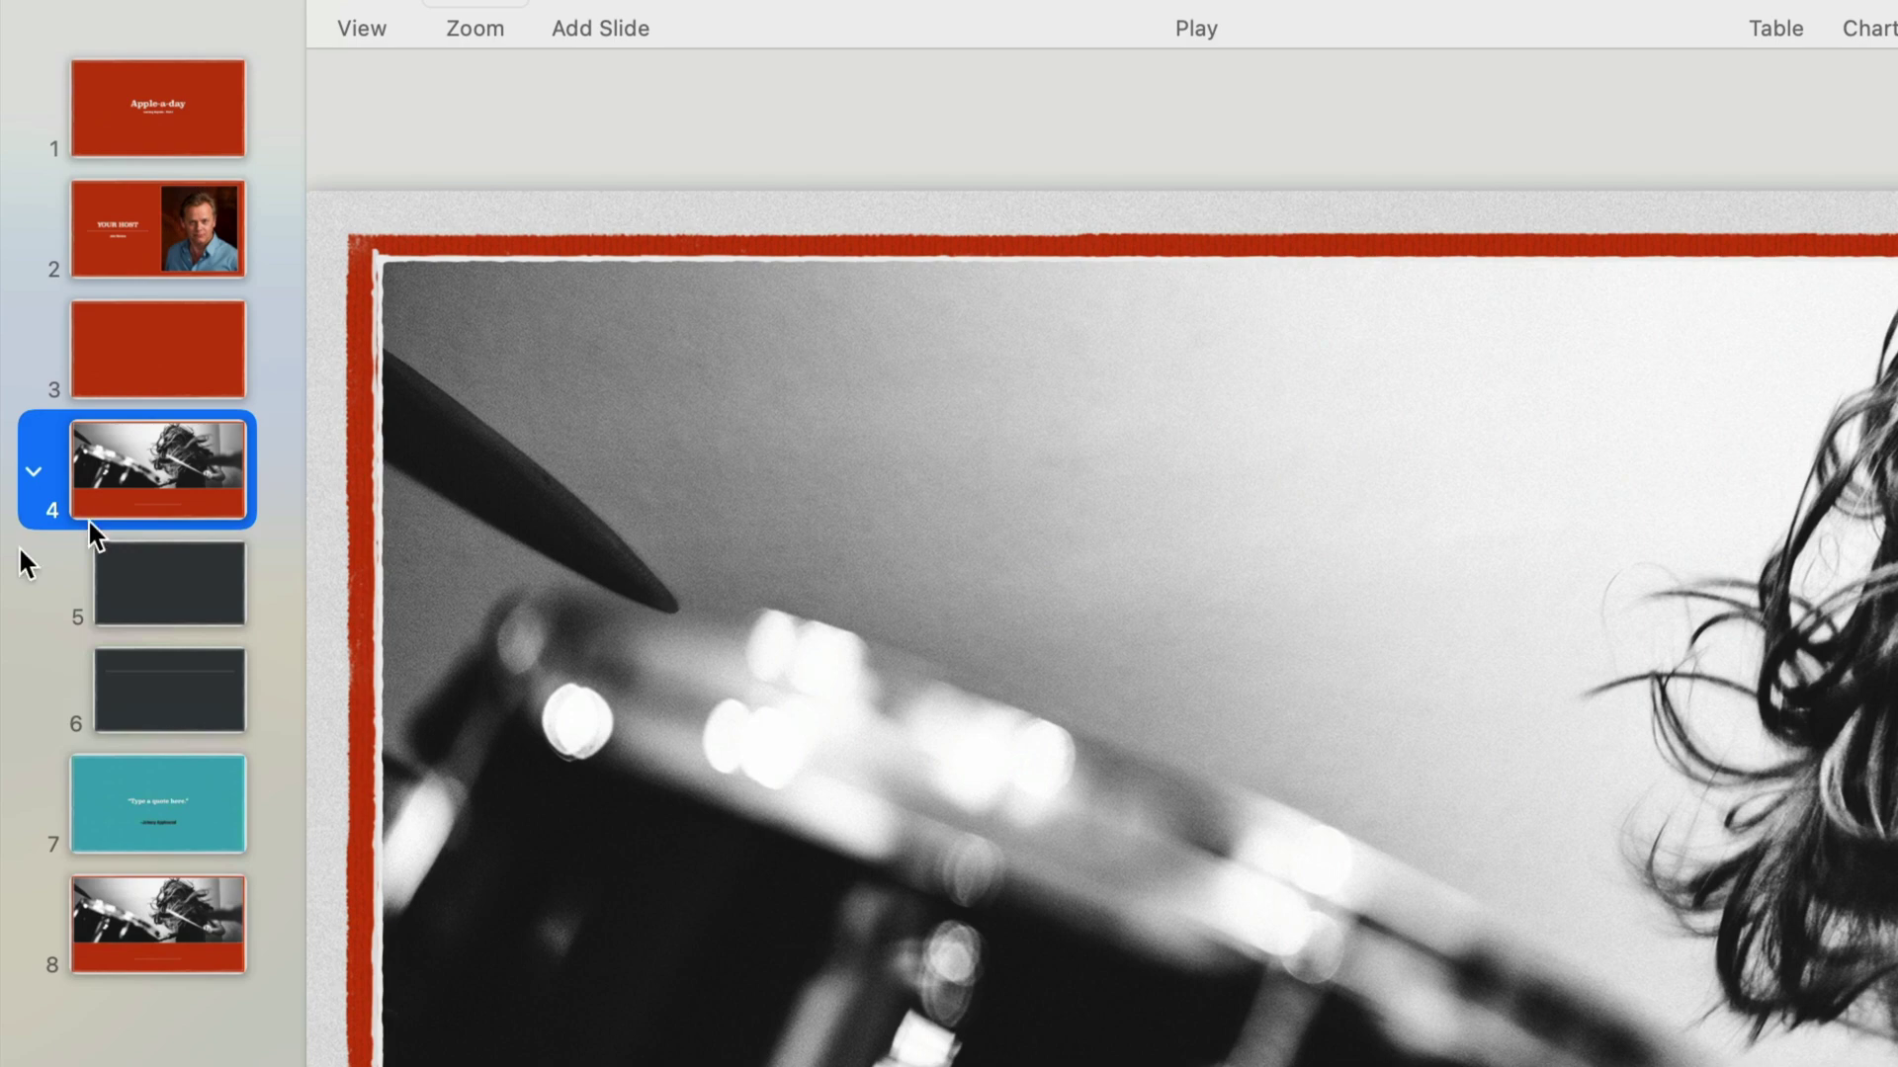
pyautogui.click(30, 471)
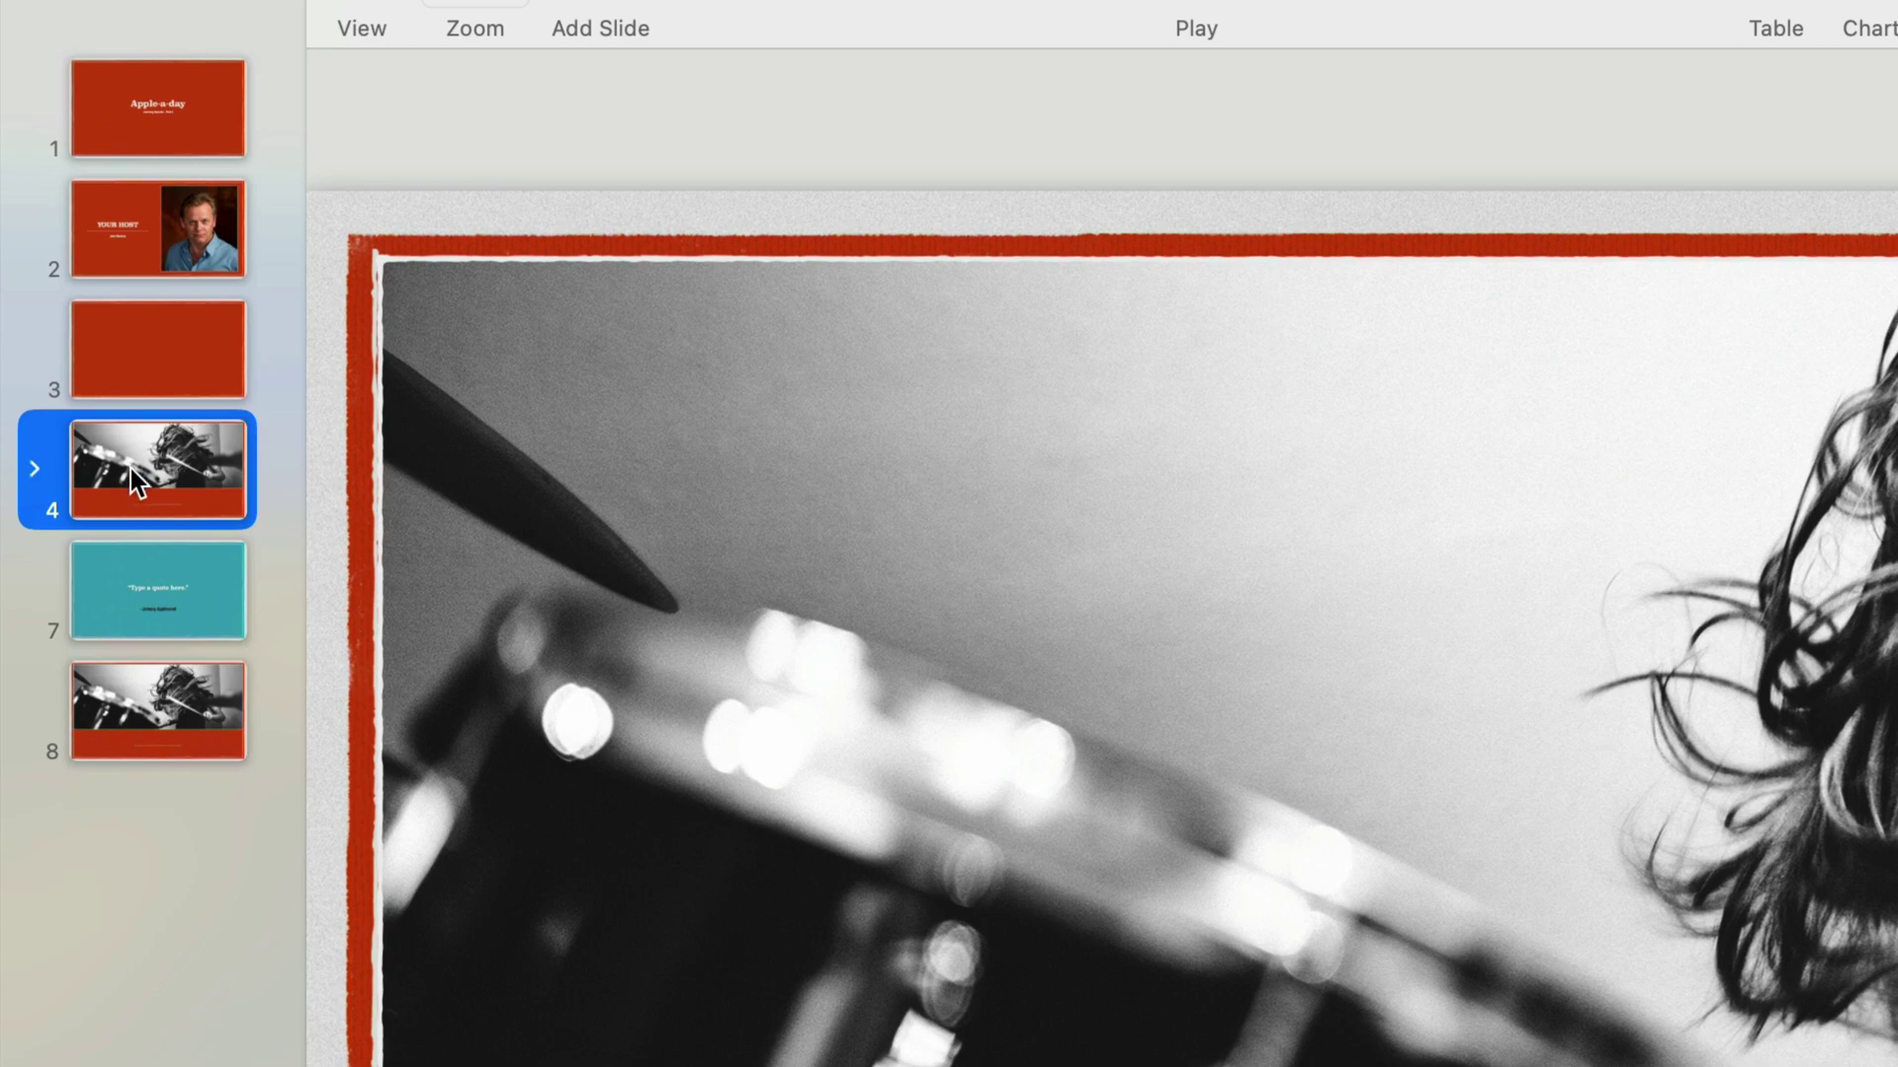
pyautogui.moveTo(131, 468); pyautogui.dragTo(117, 206)
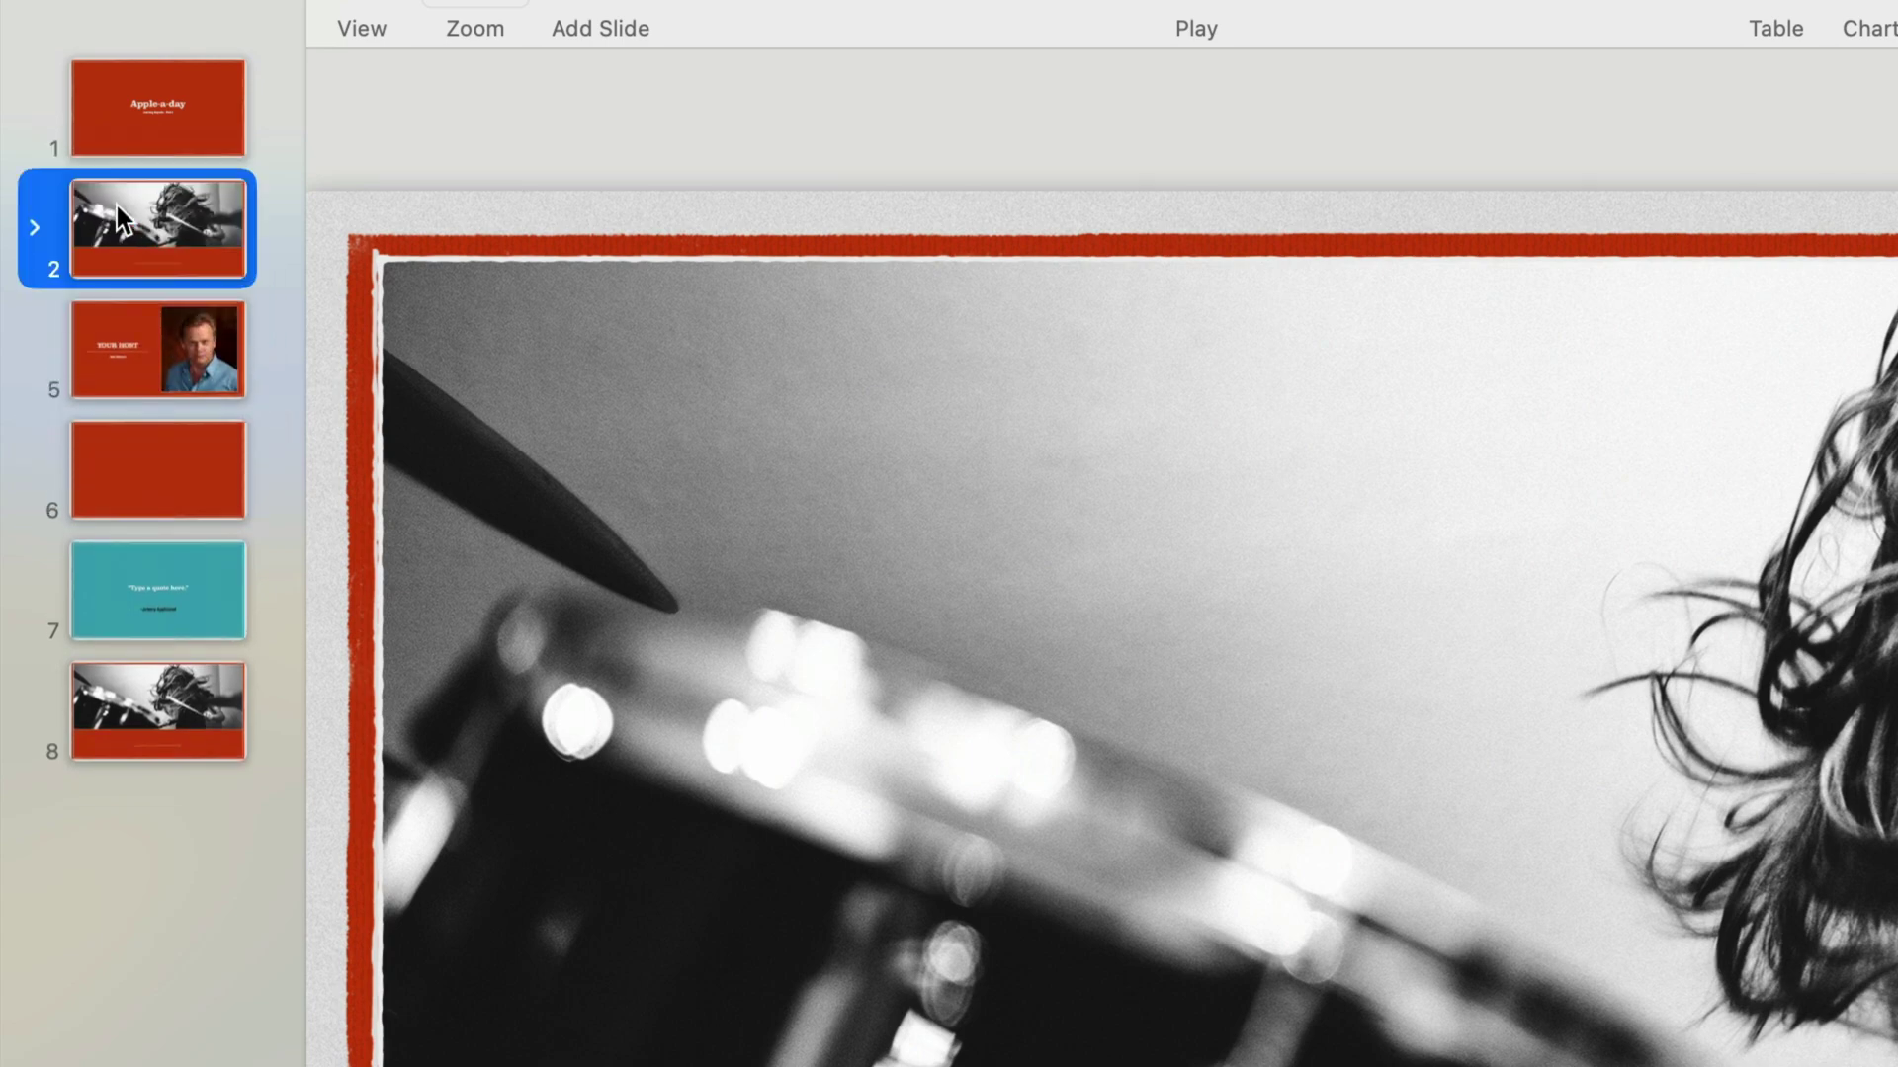
pyautogui.click(34, 230)
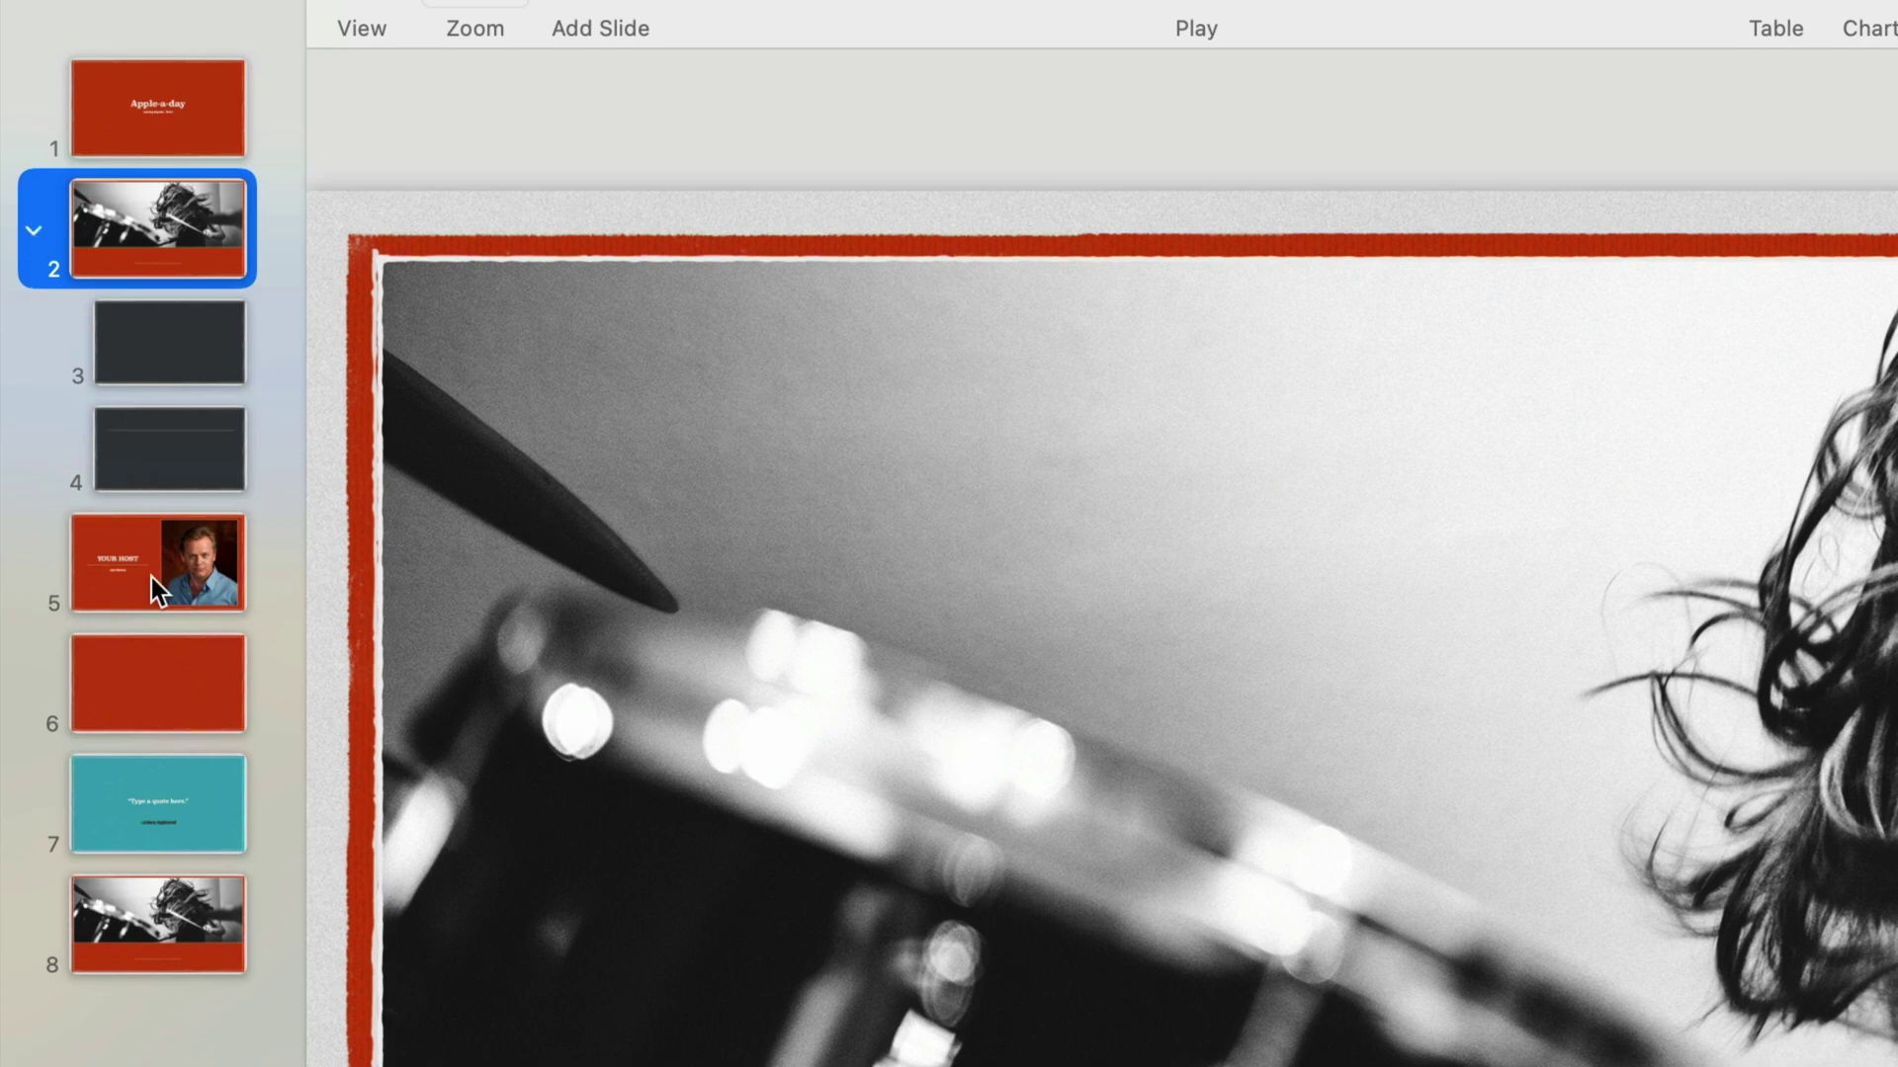
# Nest the teal Quote slide under dark slide 4, then collapse and re-expand the slide groups.
pyautogui.click(154, 801)
pyautogui.moveTo(109, 800); pyautogui.dragTo(164, 498)
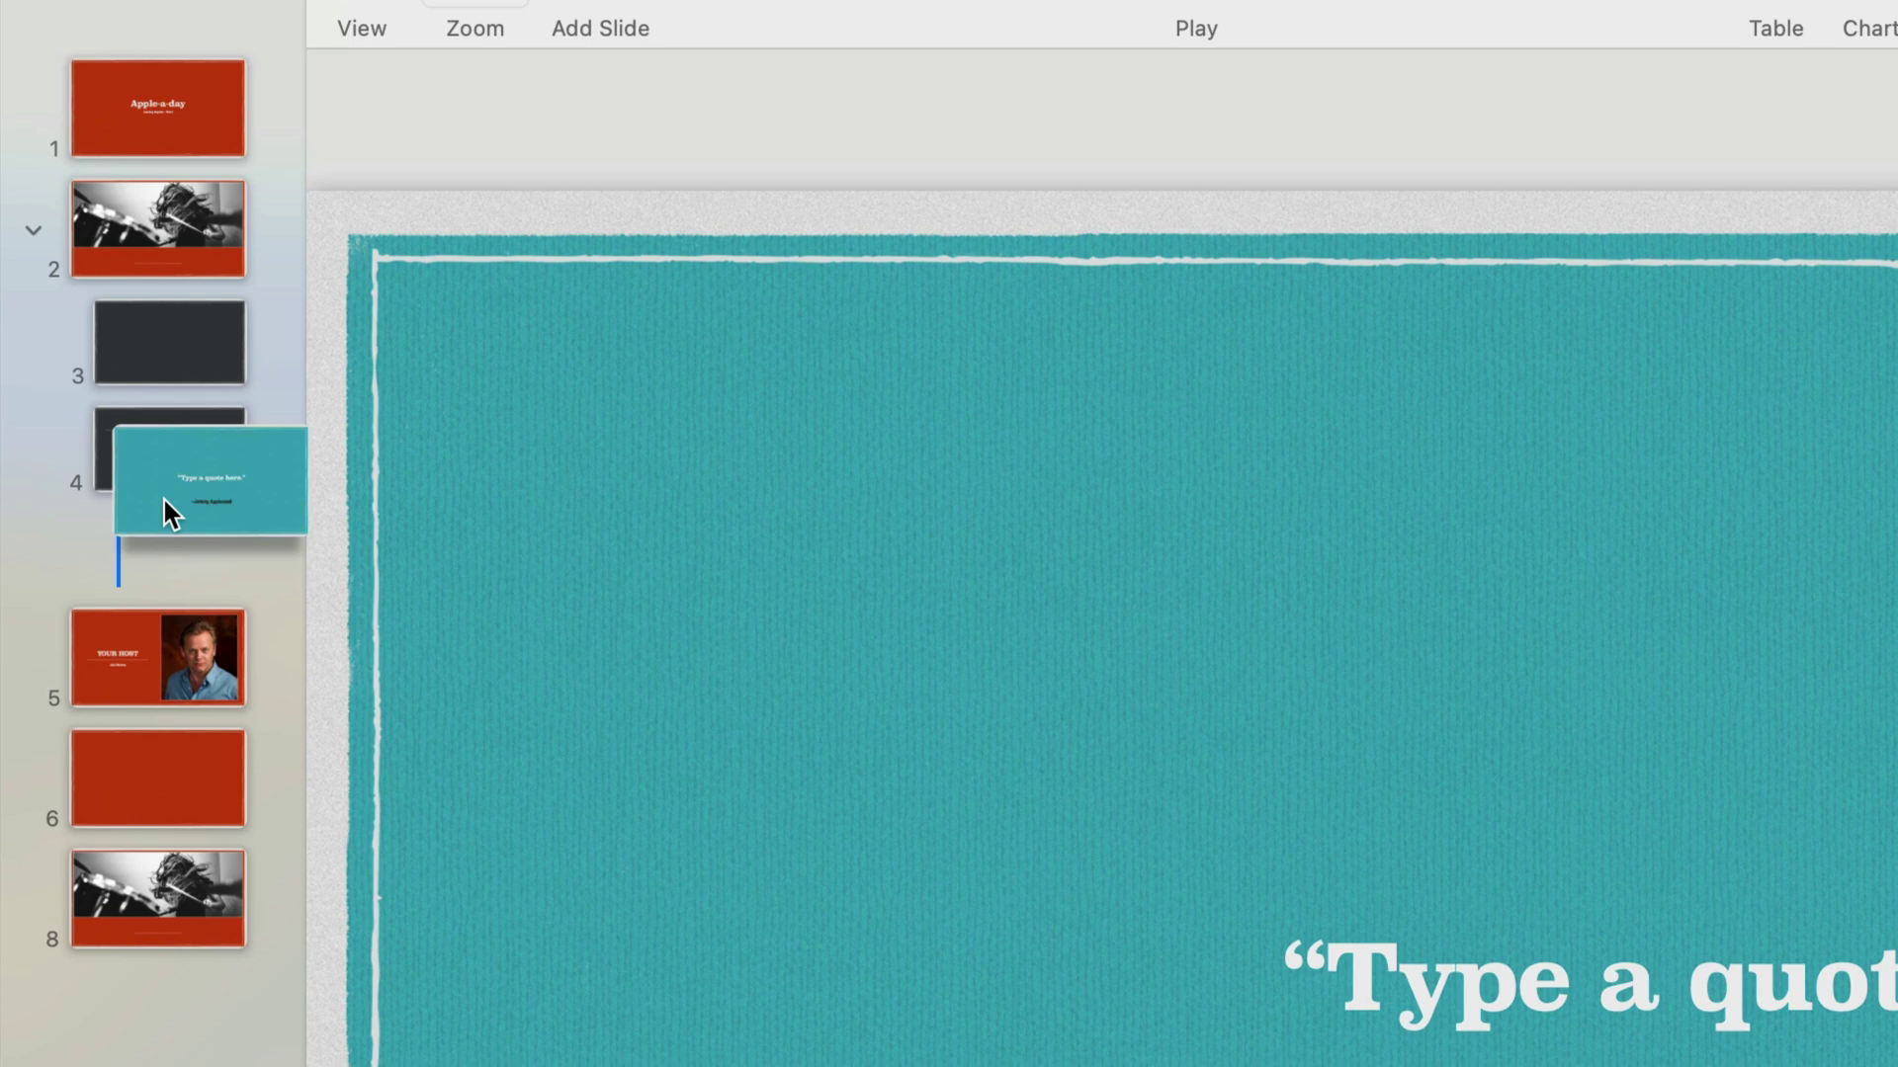
pyautogui.moveTo(163, 496); pyautogui.dragTo(164, 500)
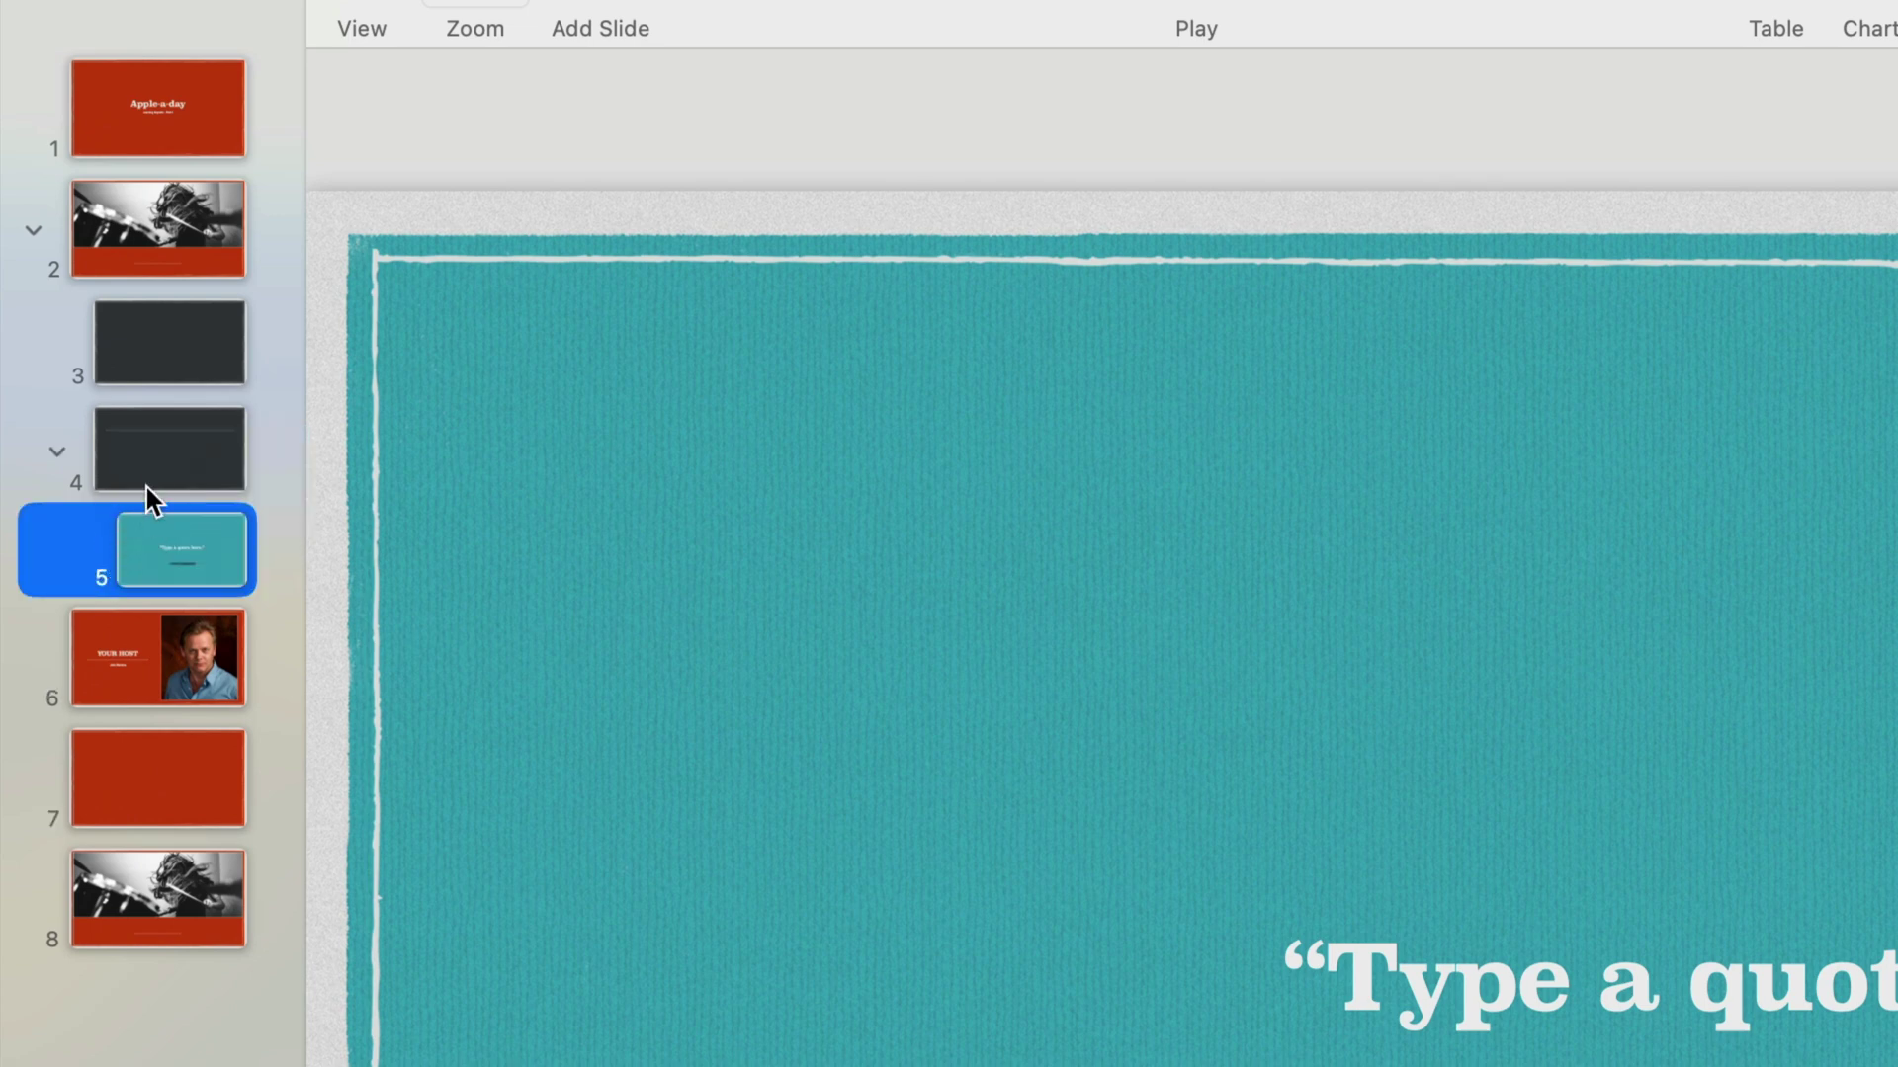
pyautogui.click(56, 448)
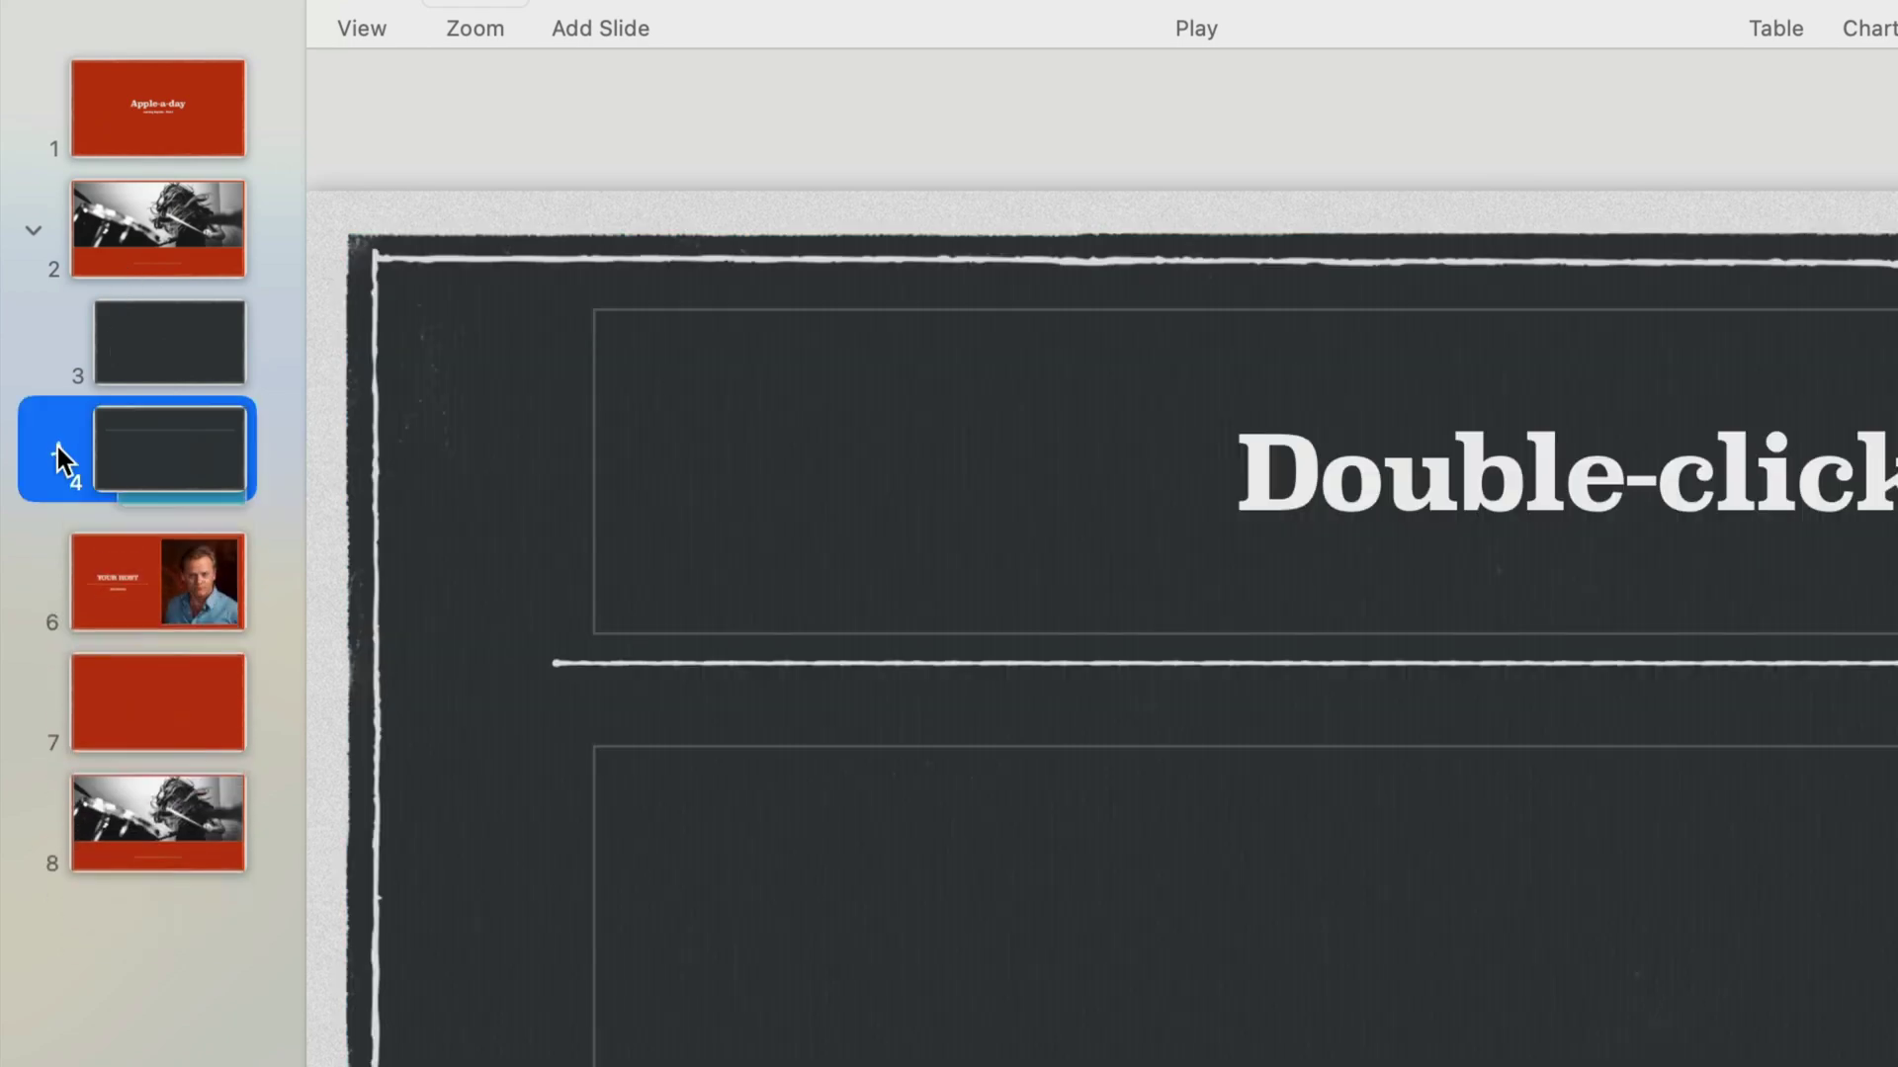
pyautogui.click(42, 221)
pyautogui.click(42, 220)
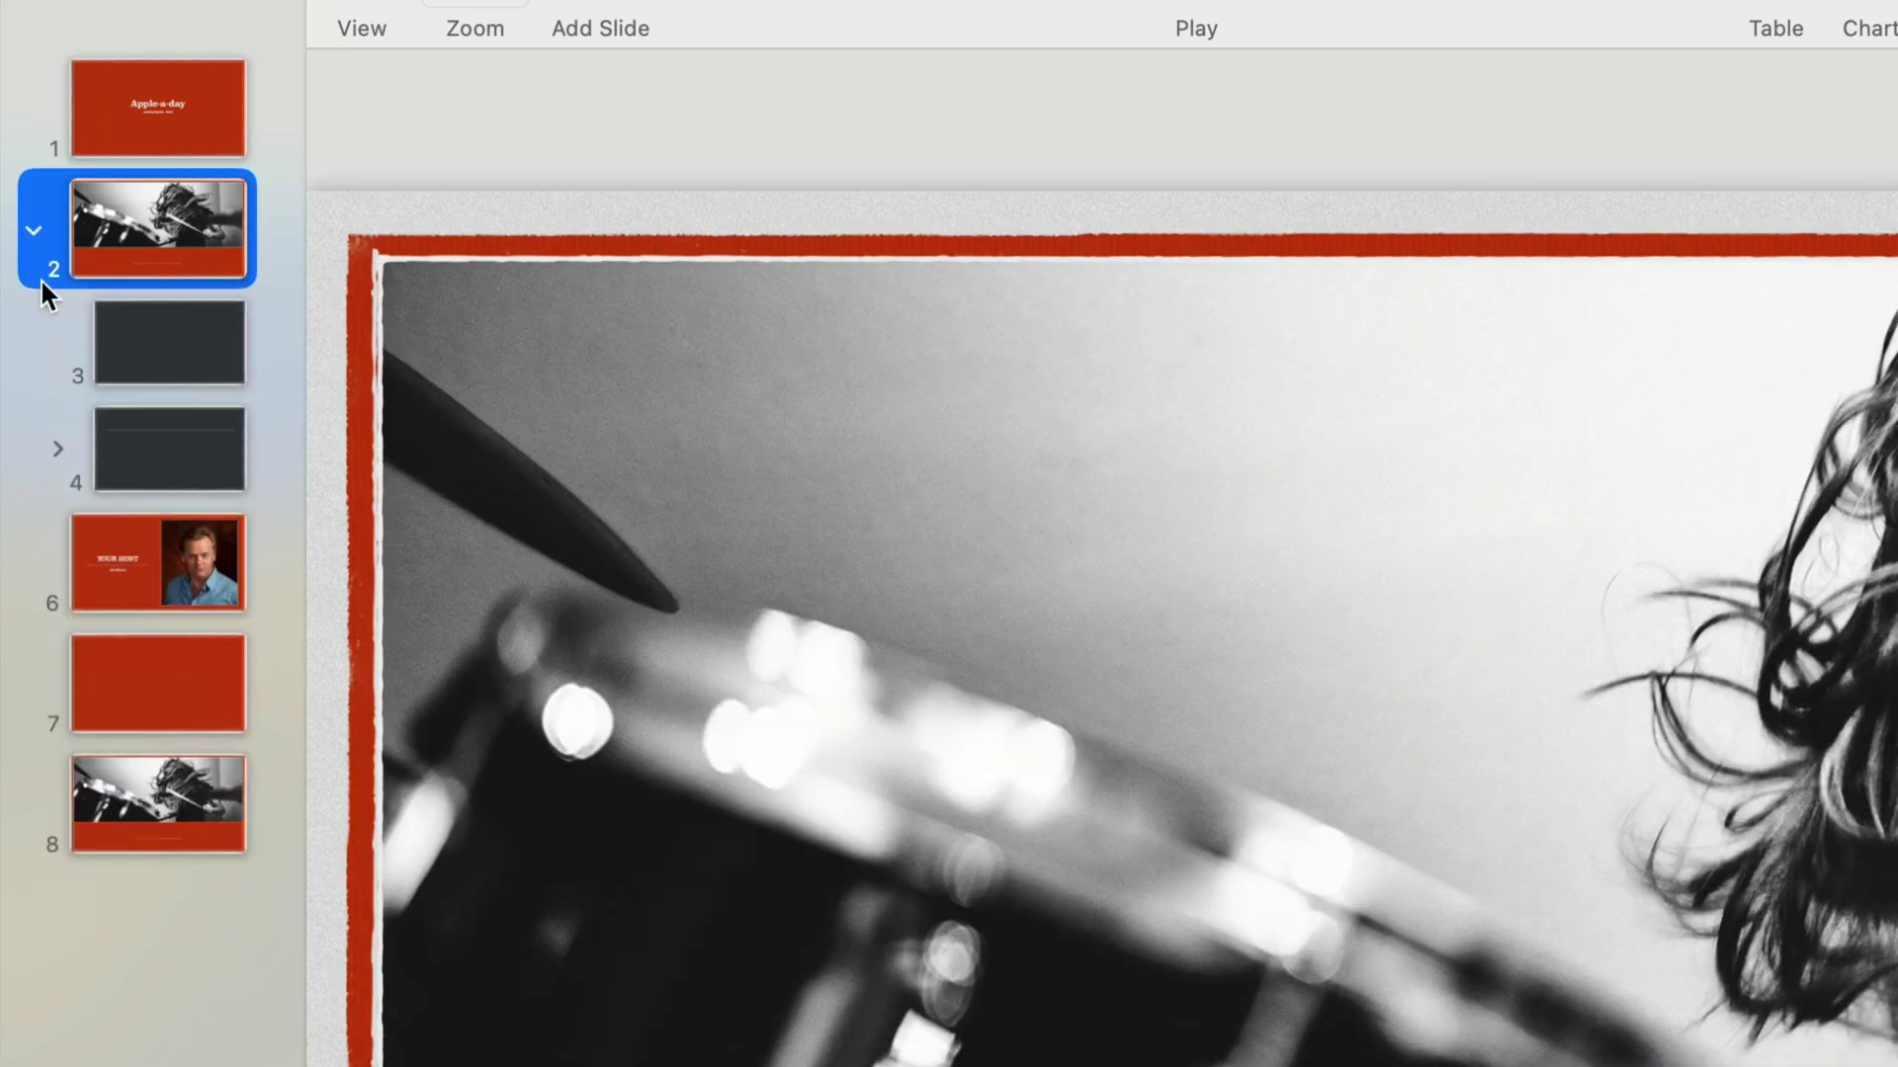
pyautogui.click(57, 449)
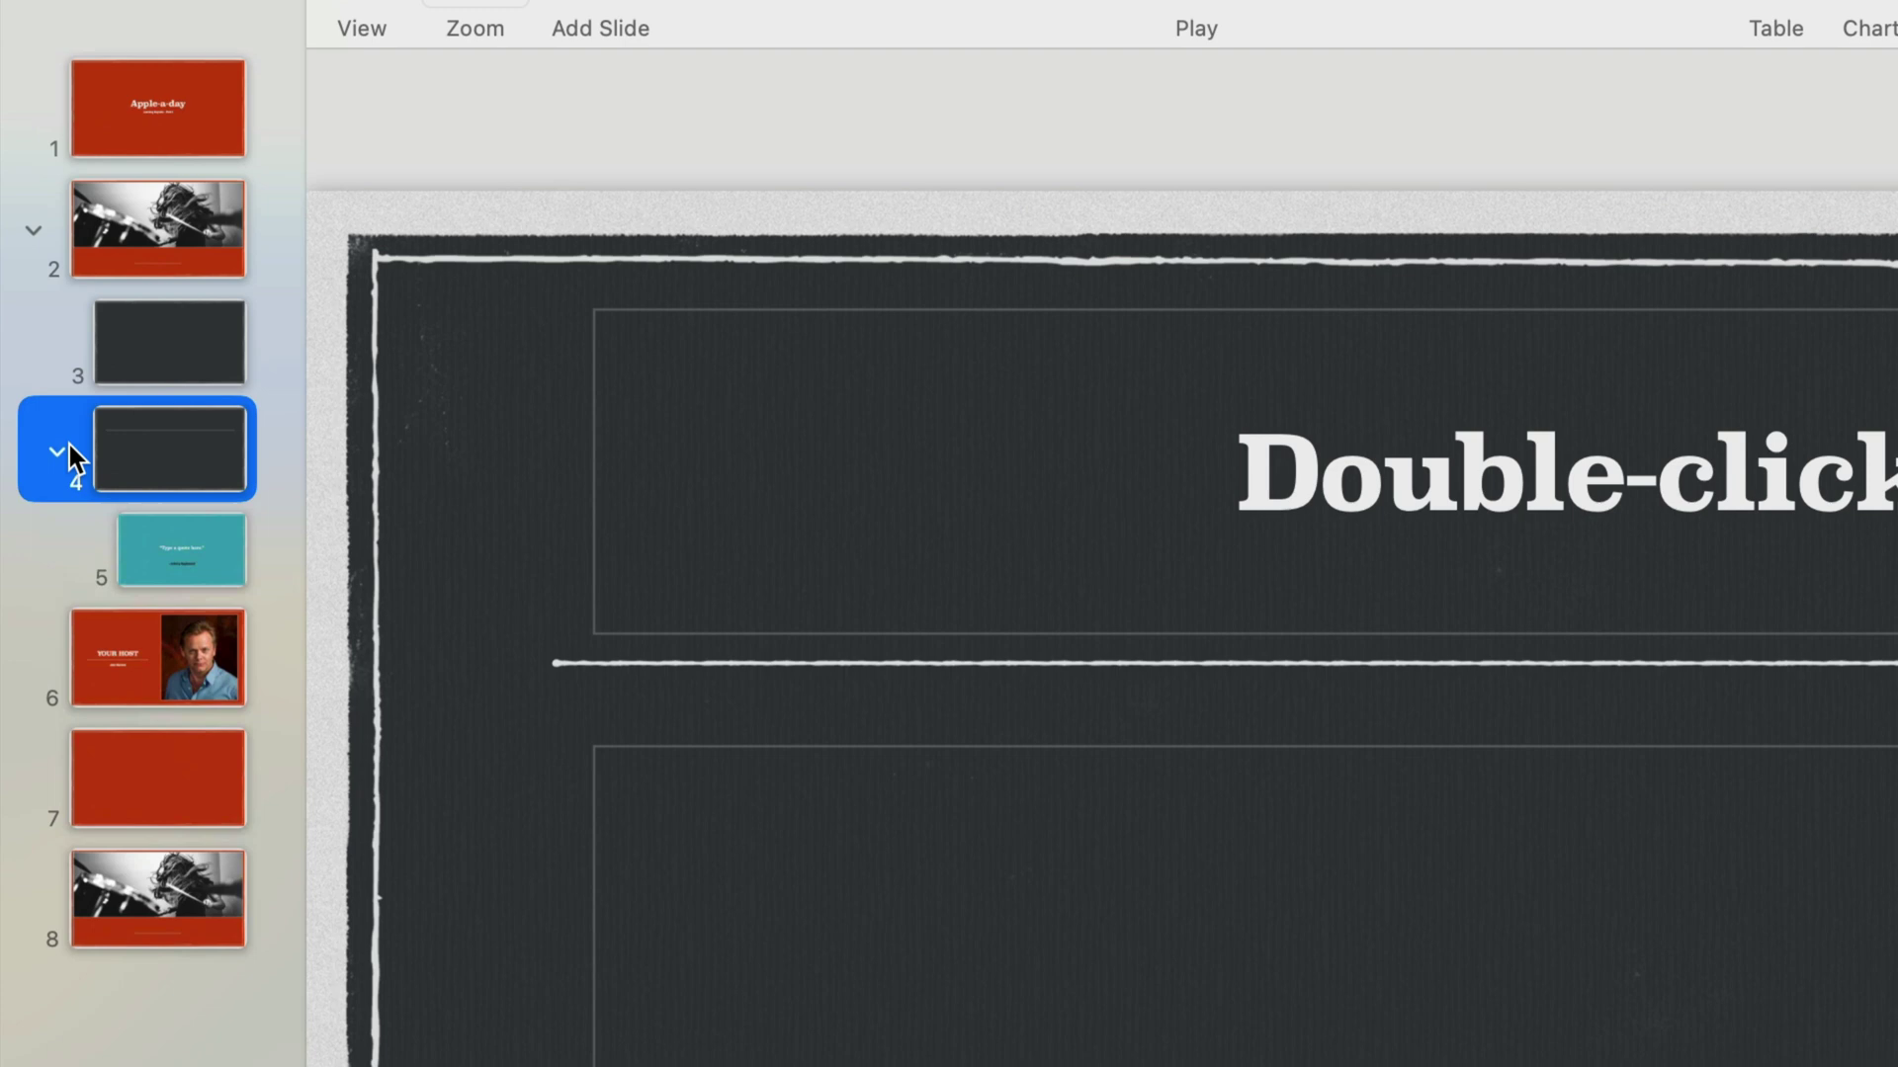
pyautogui.click(62, 450)
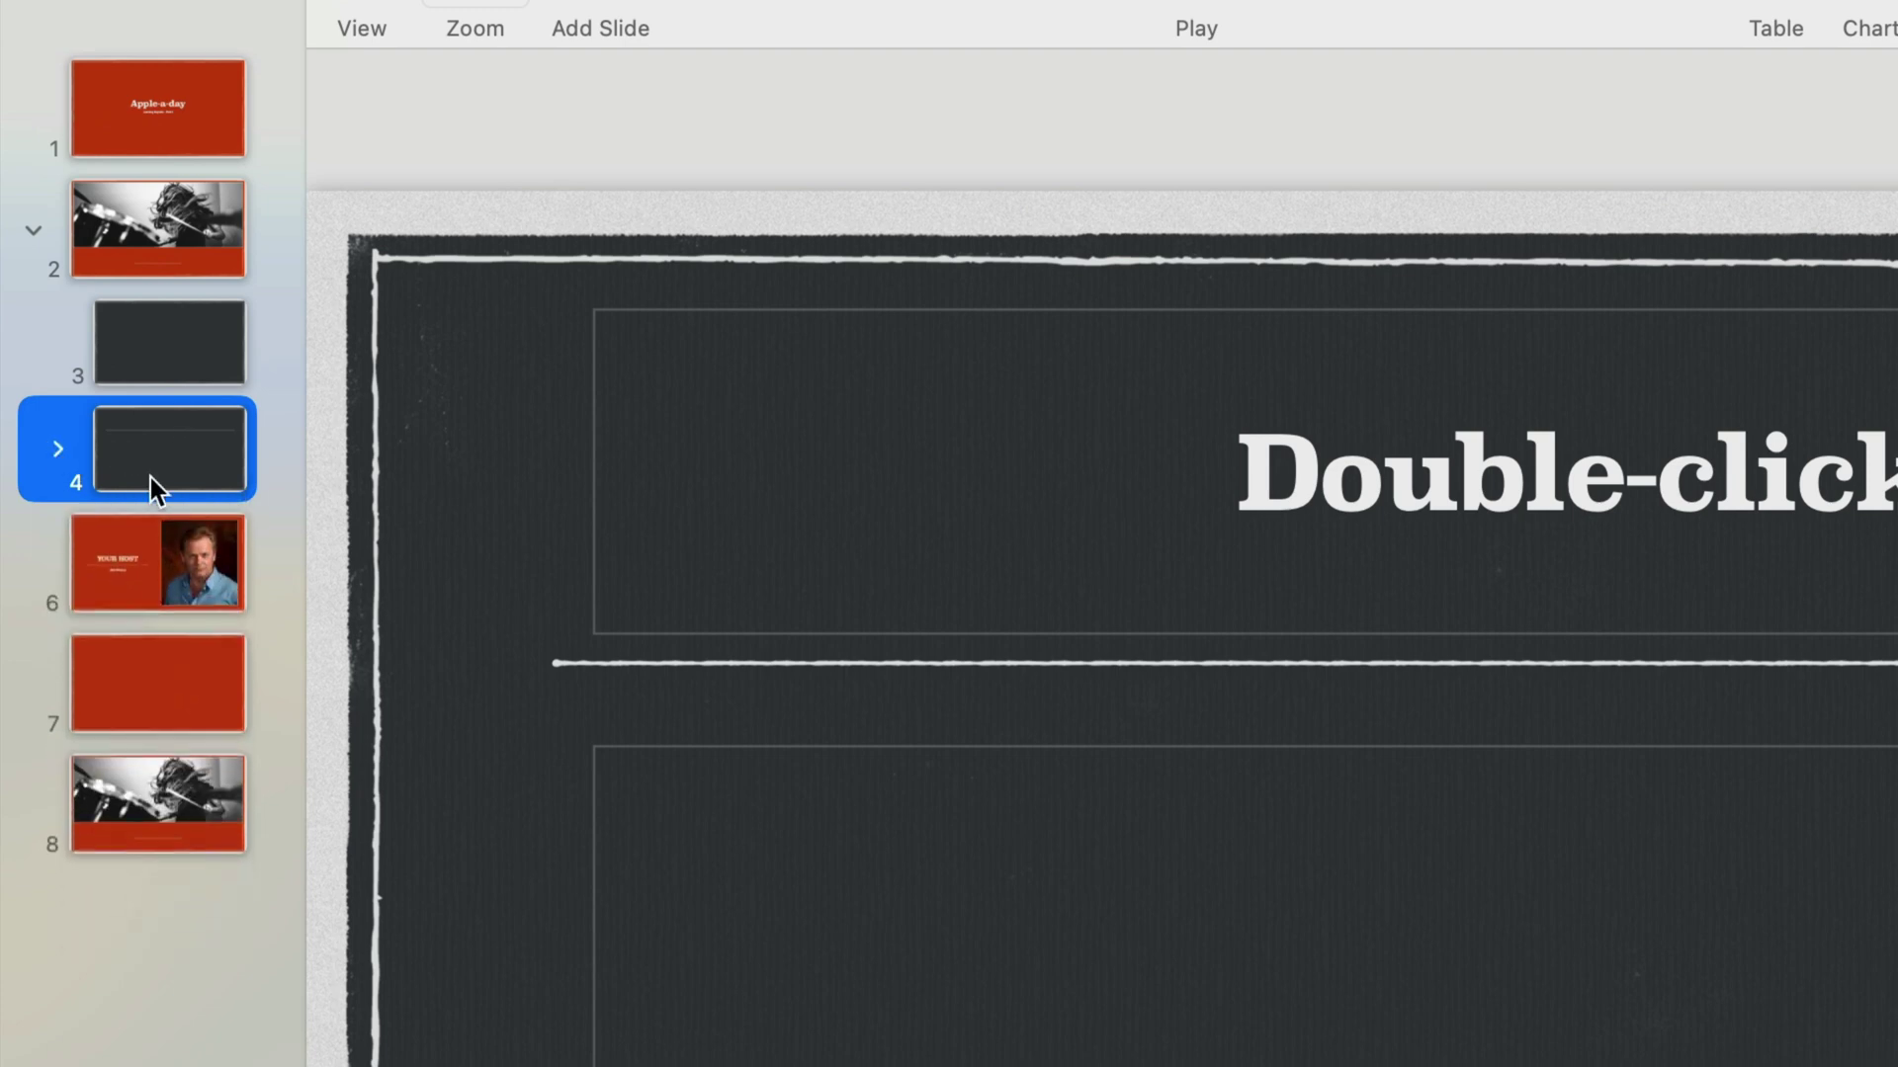
pyautogui.moveTo(150, 477); pyautogui.dragTo(119, 609)
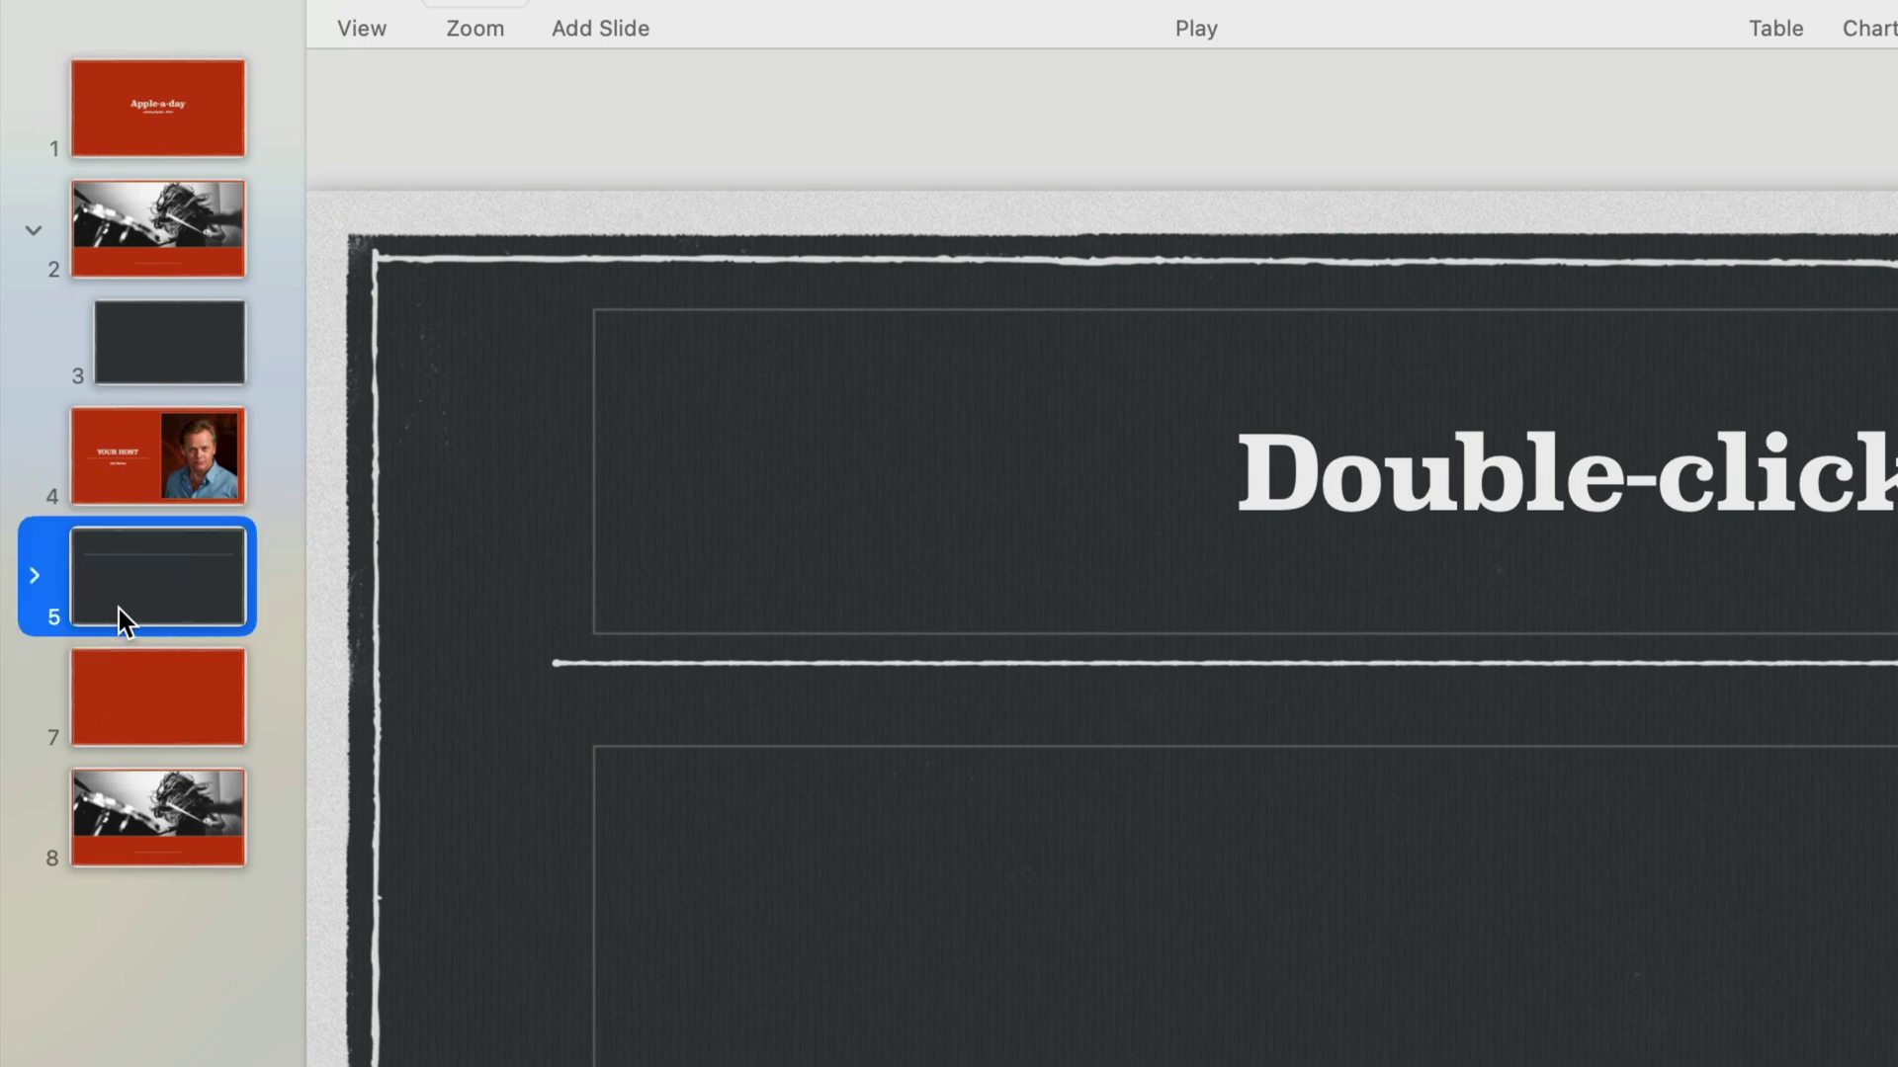
pyautogui.click(34, 576)
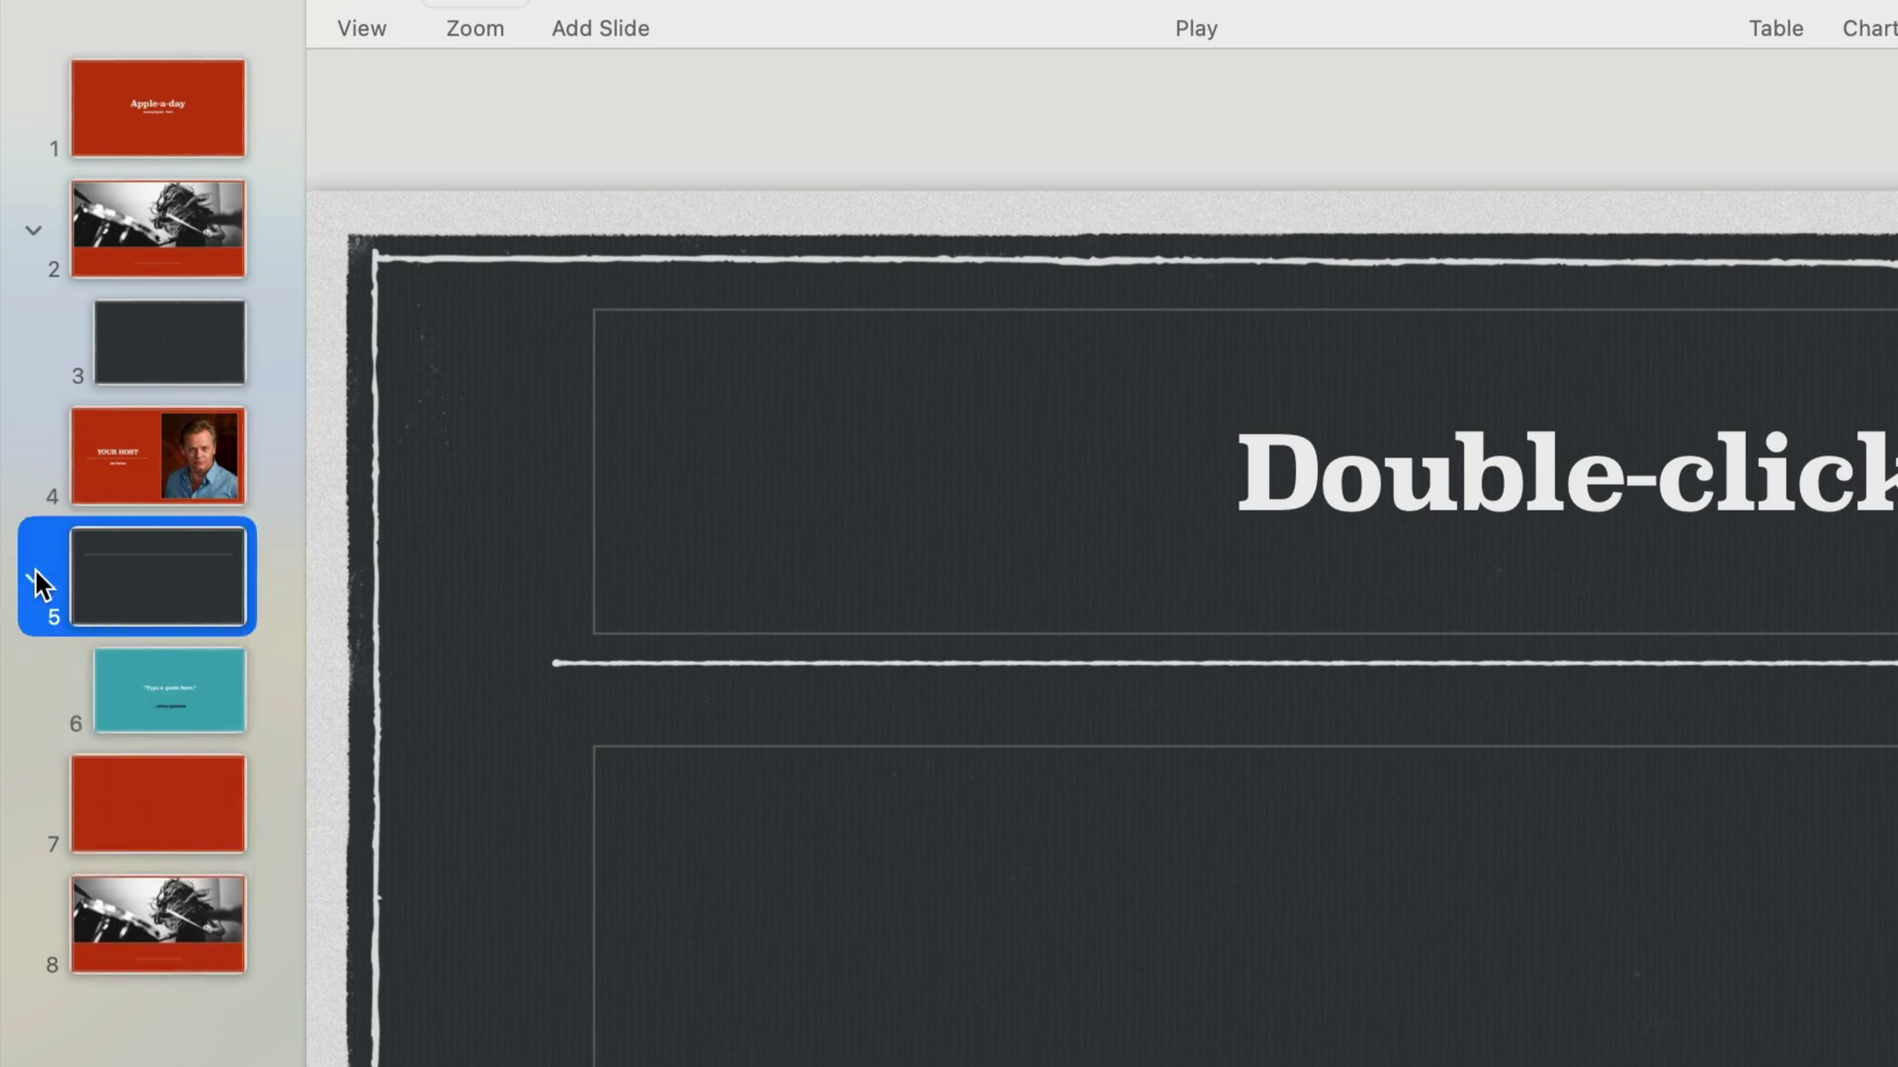
pyautogui.click(34, 576)
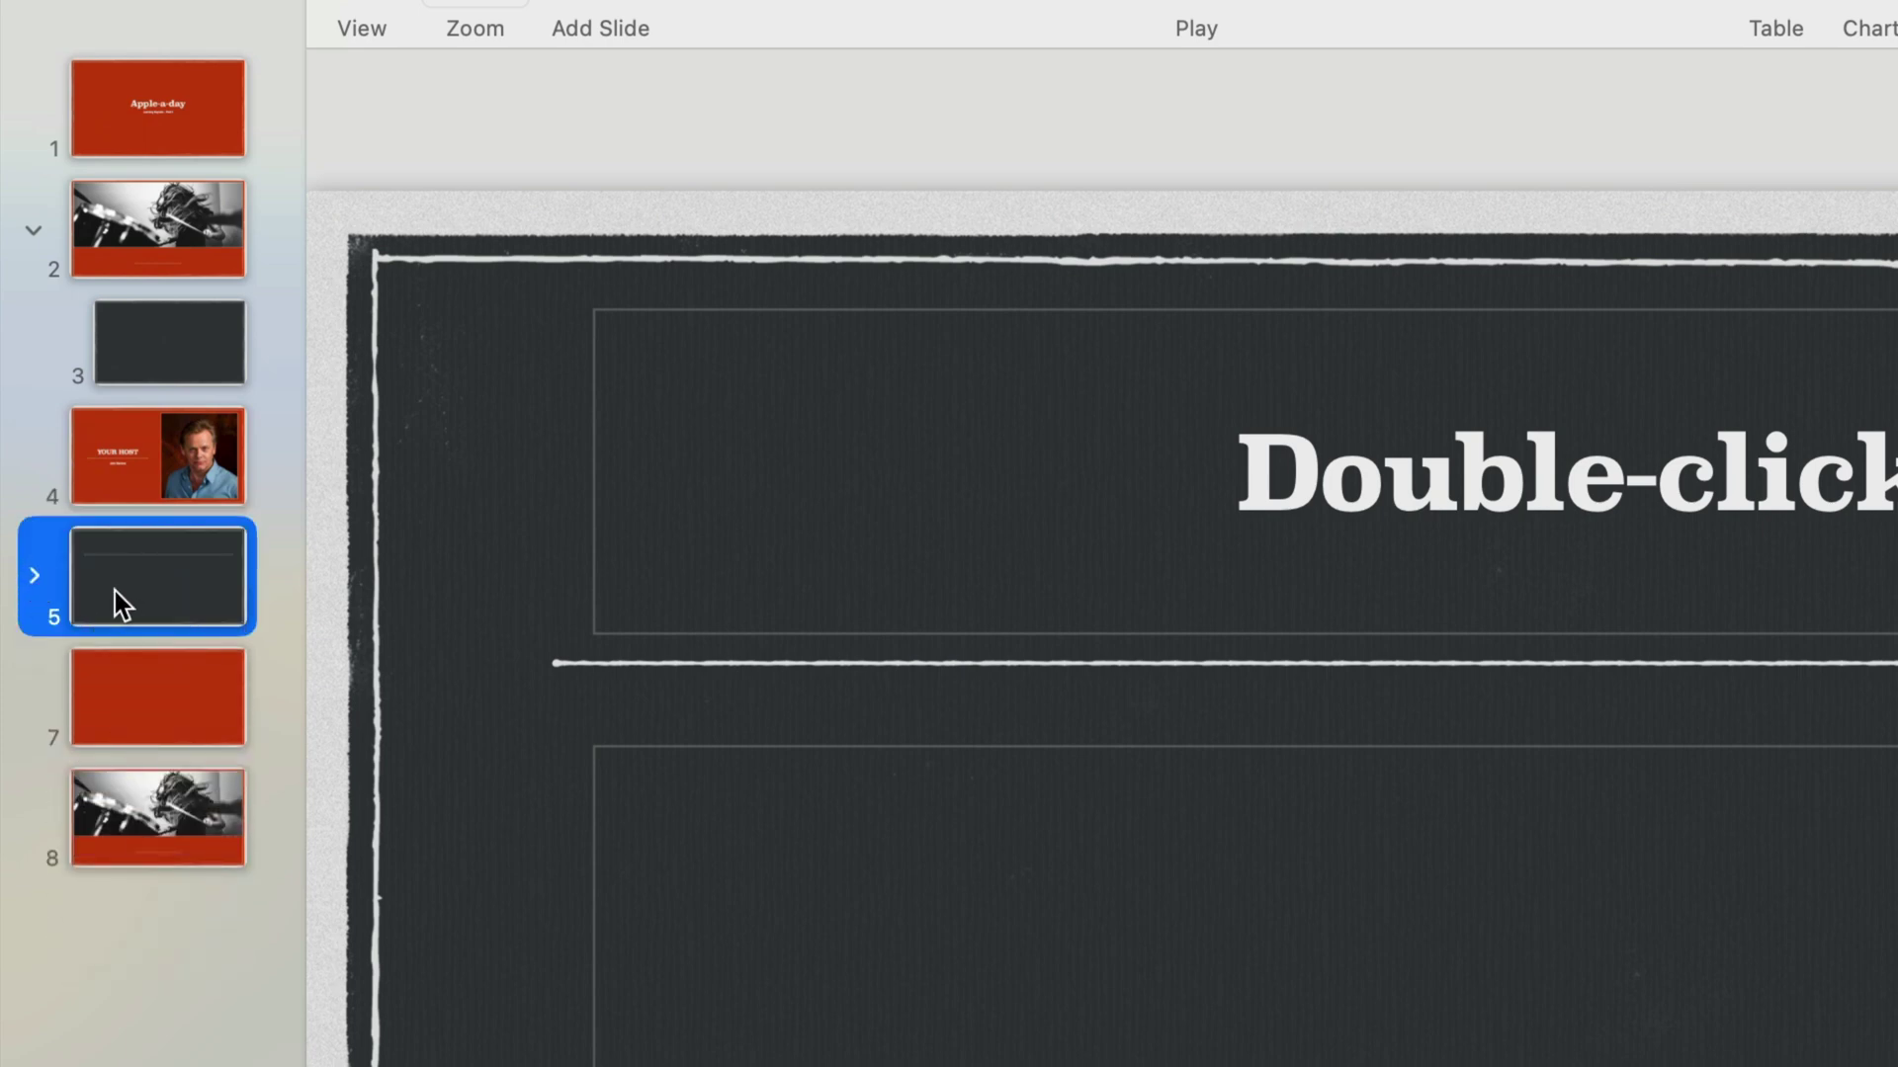
pyautogui.moveTo(115, 591); pyautogui.dragTo(144, 457)
pyautogui.click(58, 452)
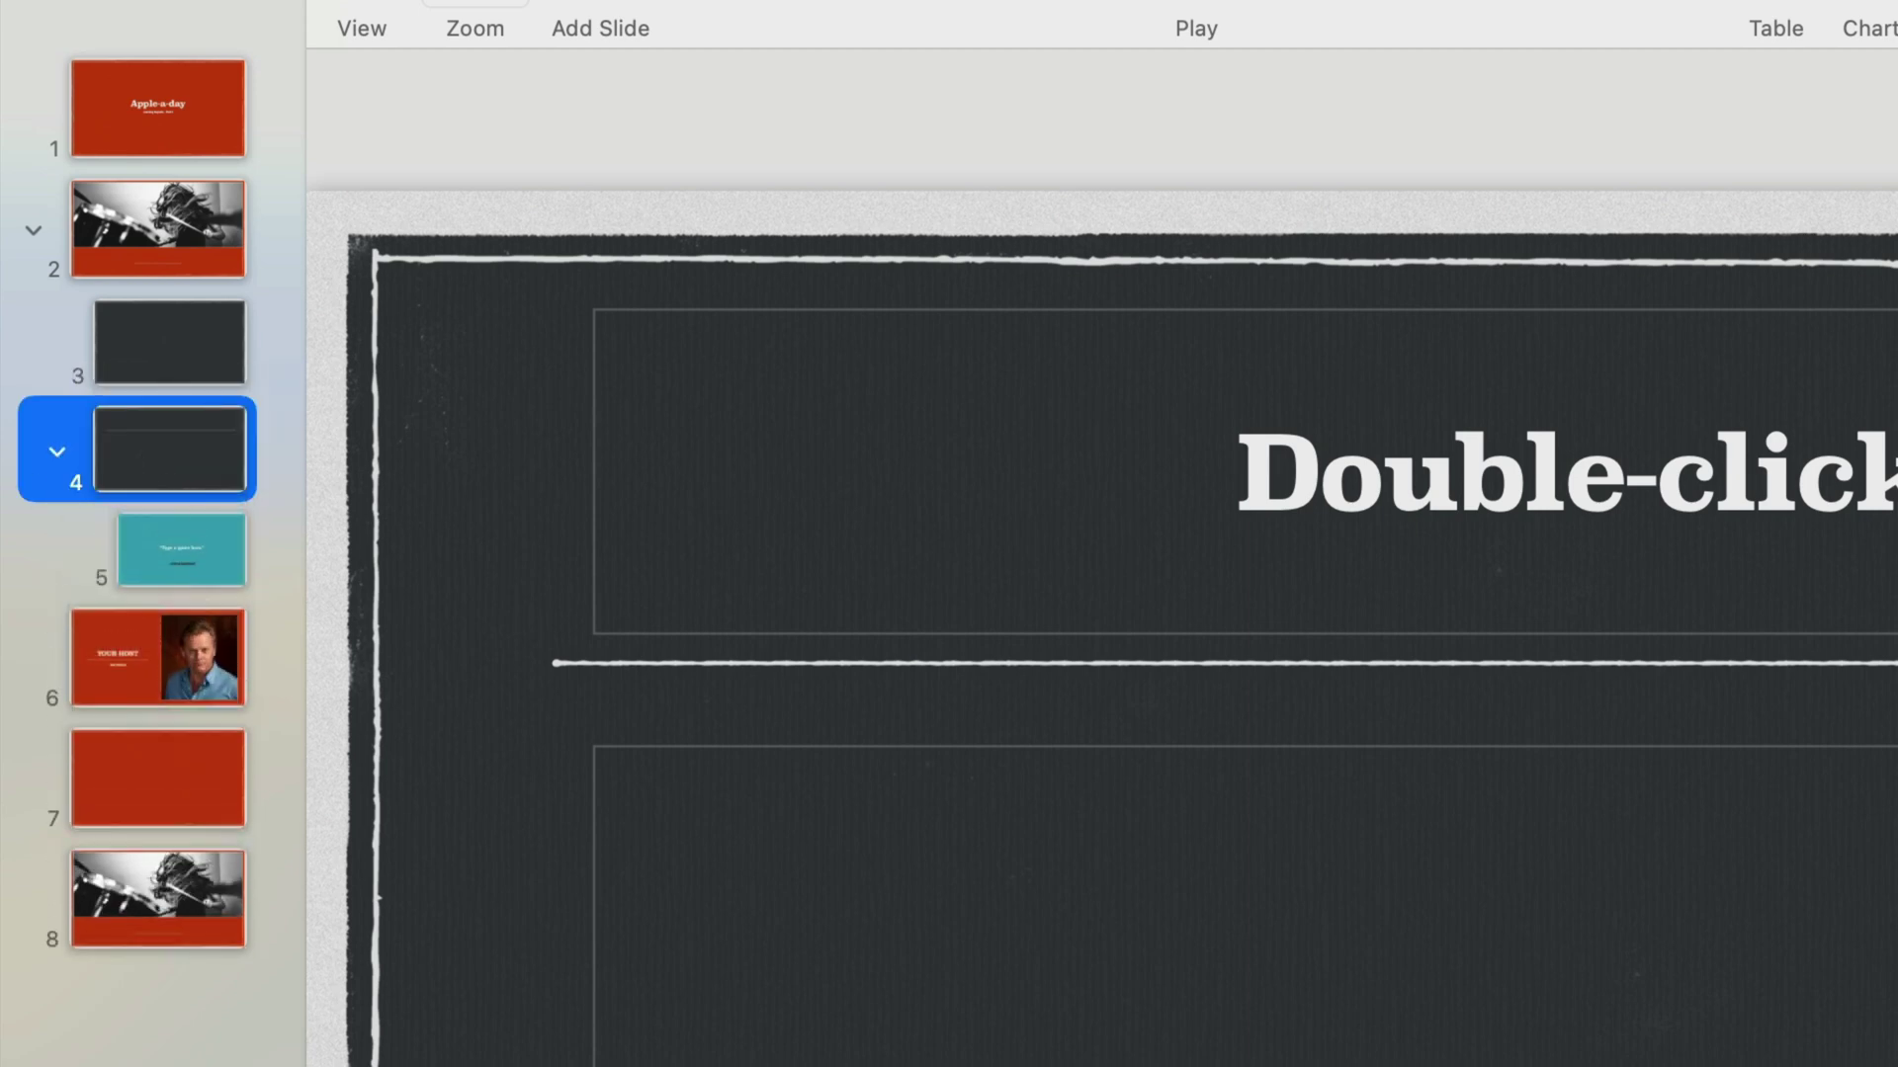
pyautogui.click(174, 459)
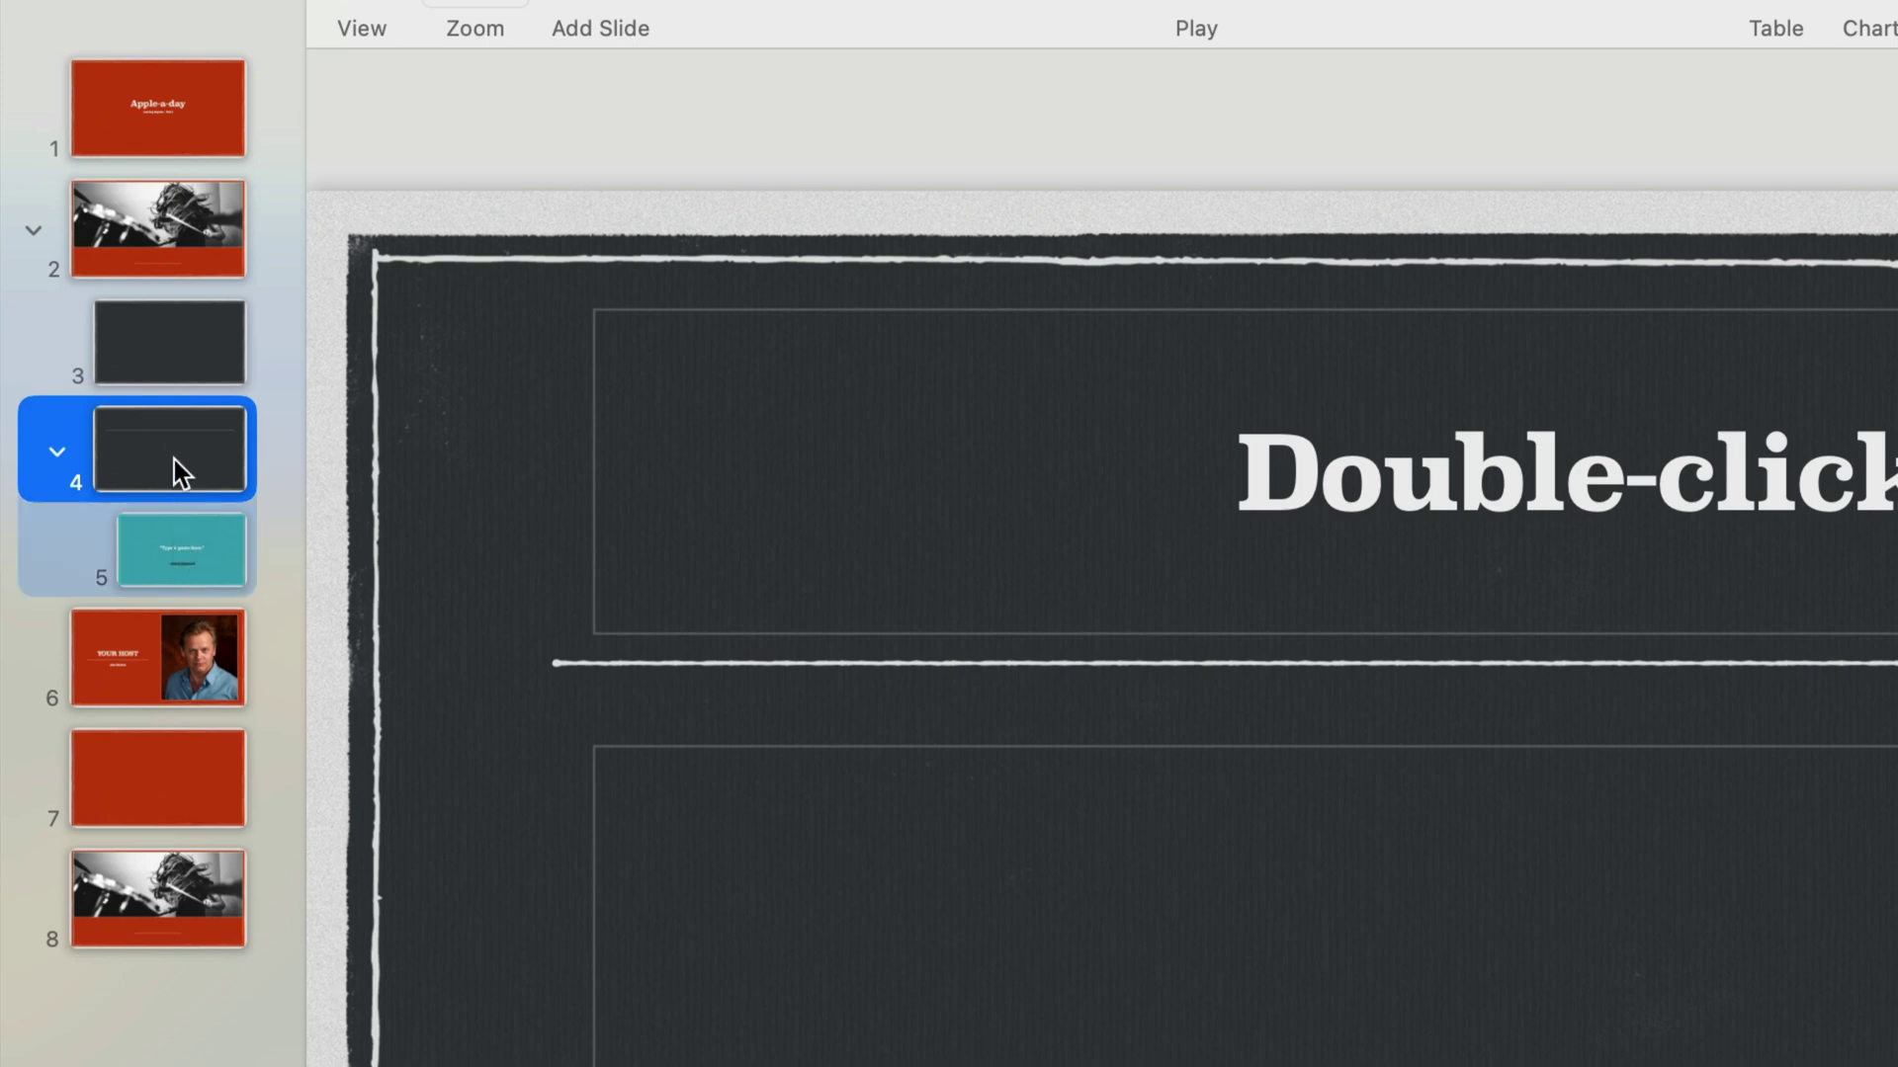
pyautogui.moveTo(167, 425); pyautogui.dragTo(157, 597)
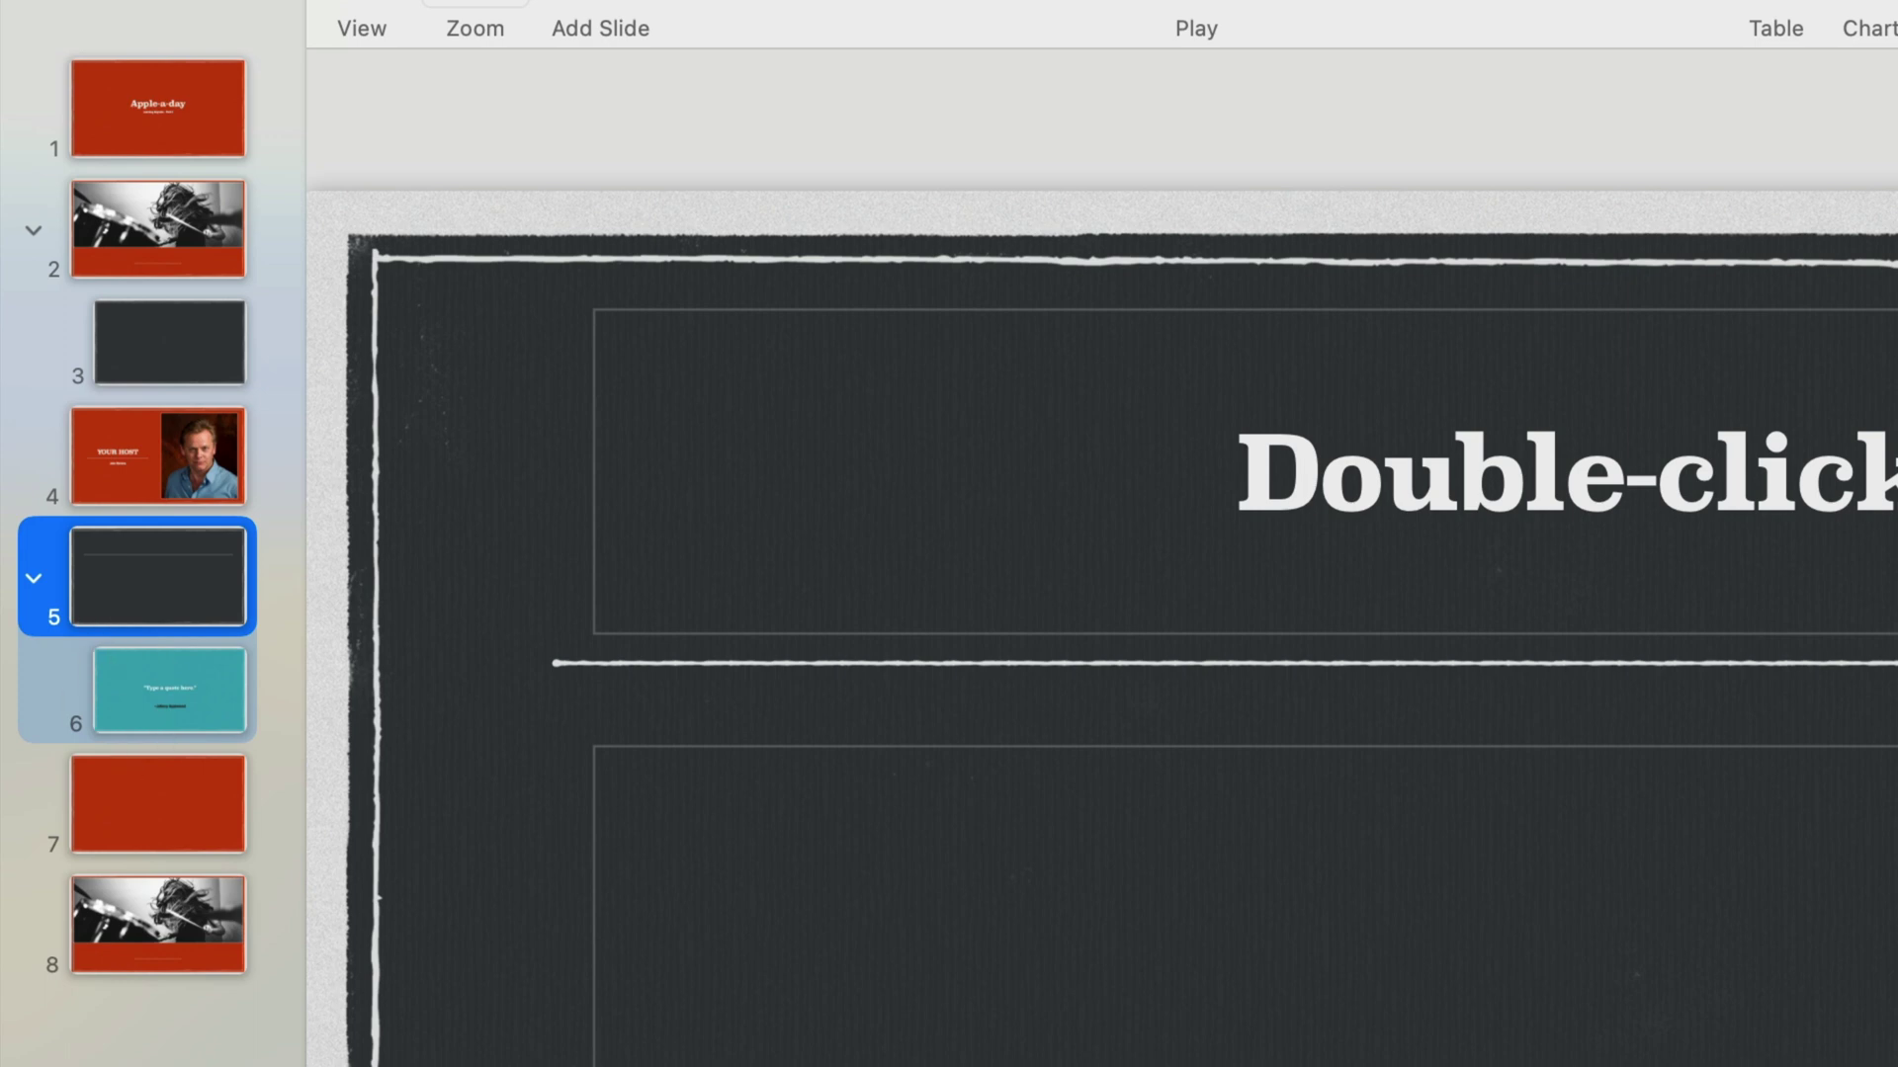
pyautogui.moveTo(156, 576); pyautogui.dragTo(176, 441)
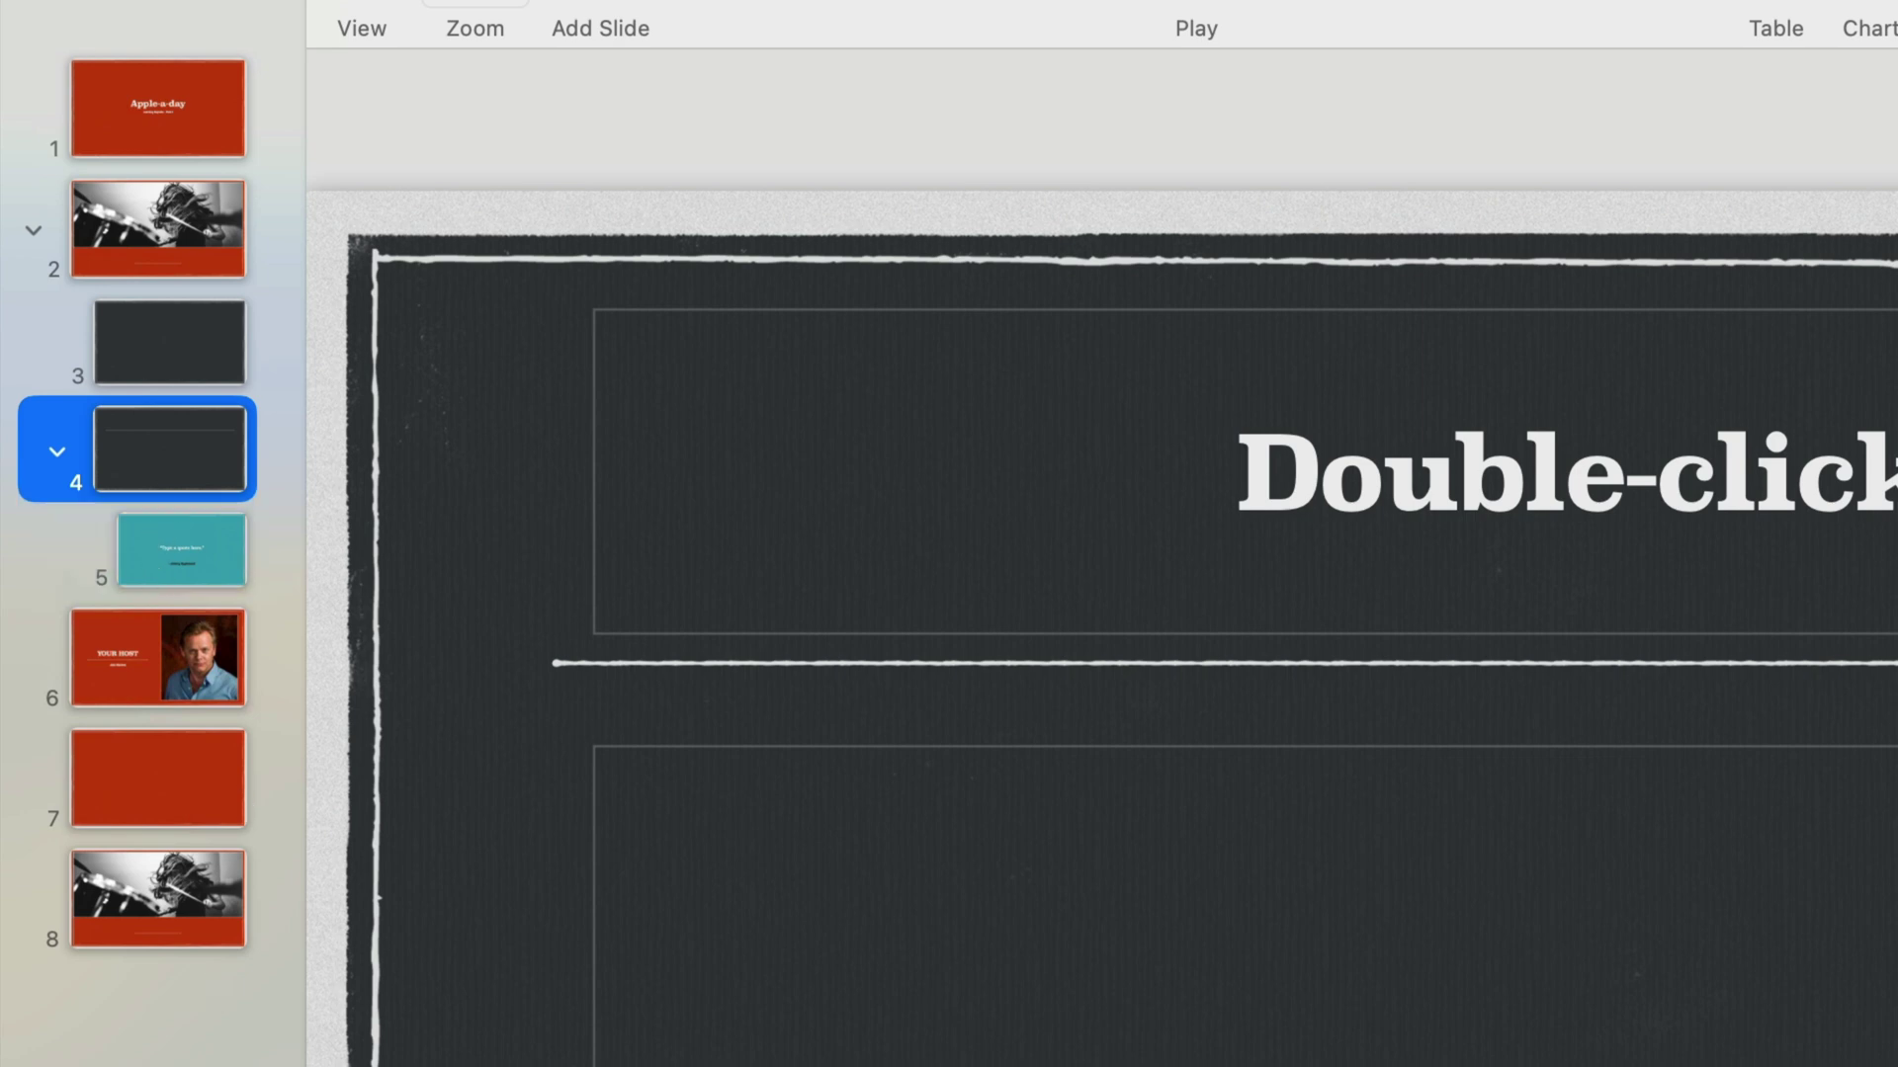
pyautogui.moveTo(150, 457)
pyautogui.mouseDown()
pyautogui.moveTo(130, 720)
pyautogui.moveTo(154, 452)
pyautogui.moveTo(178, 455)
pyautogui.mouseUp()
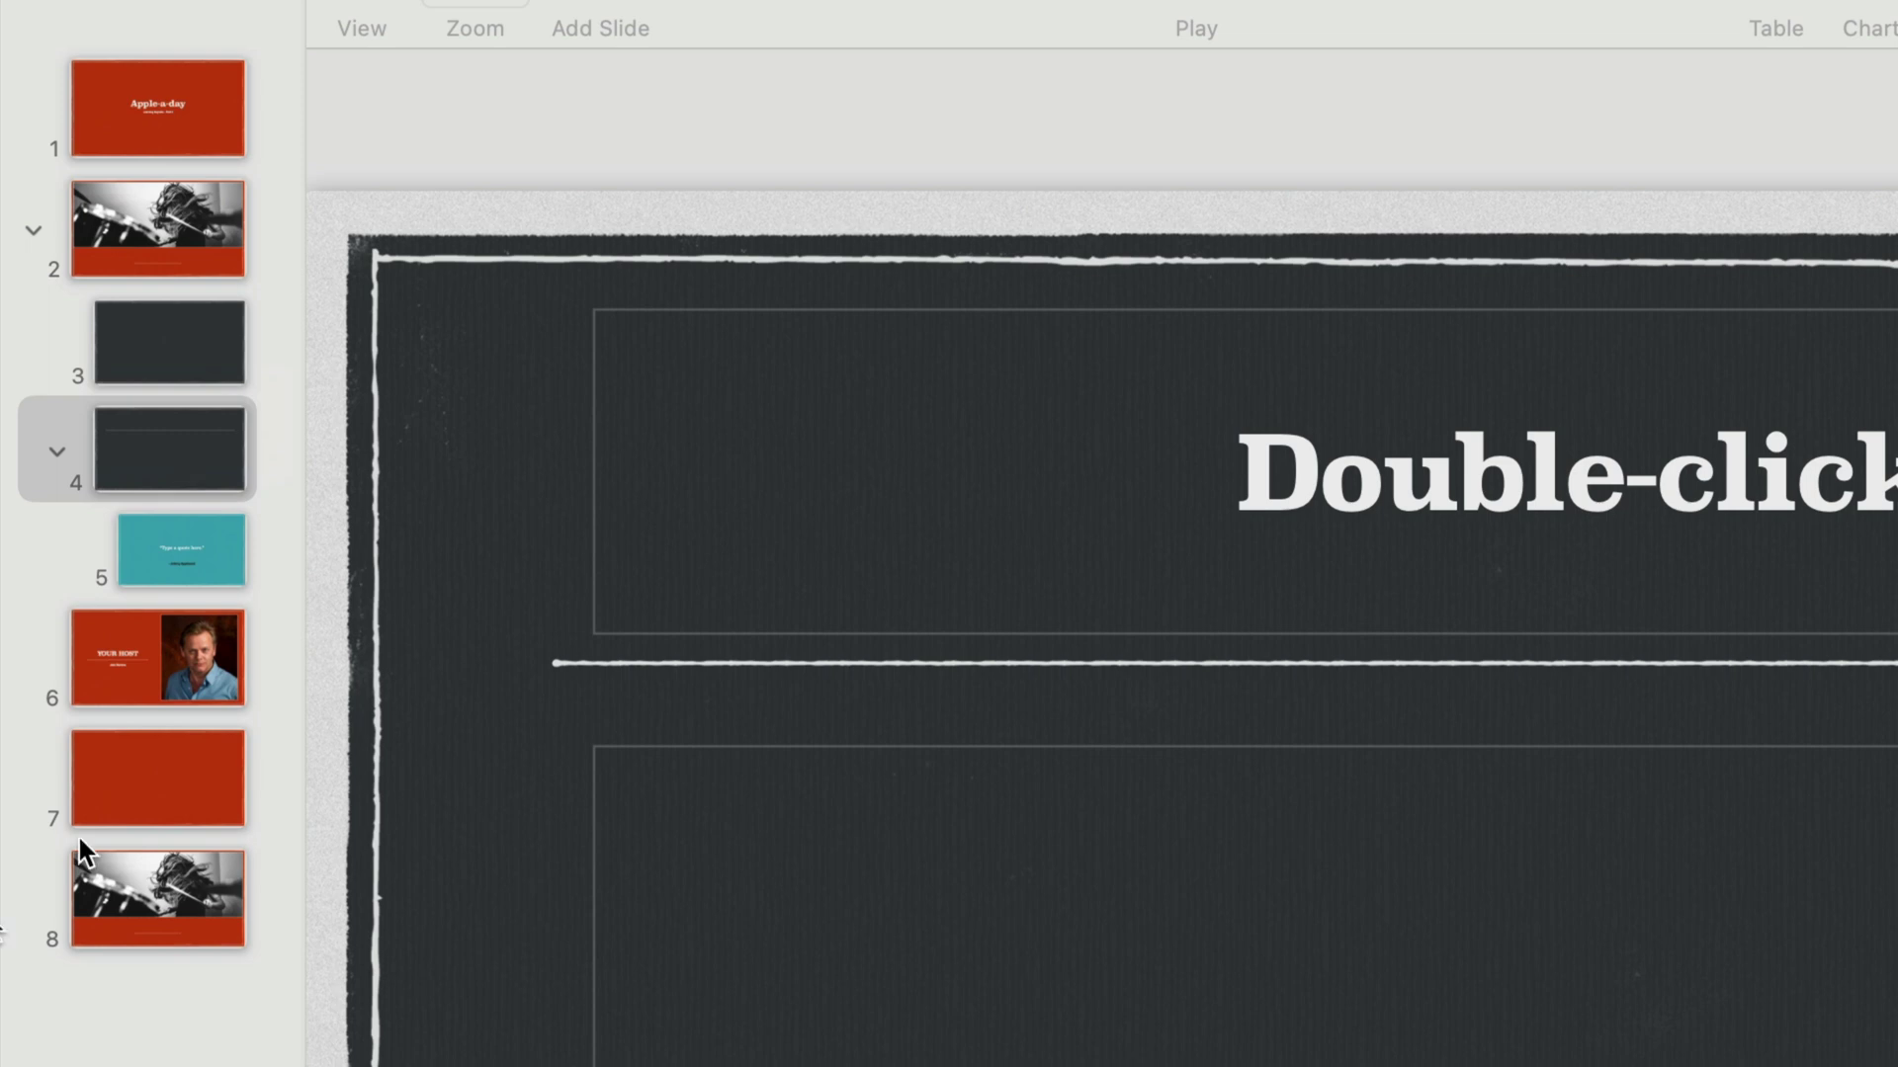
# Duplicate the YOUR HOST slide so three copies occupy slides 6–8.
pyautogui.click(186, 695)
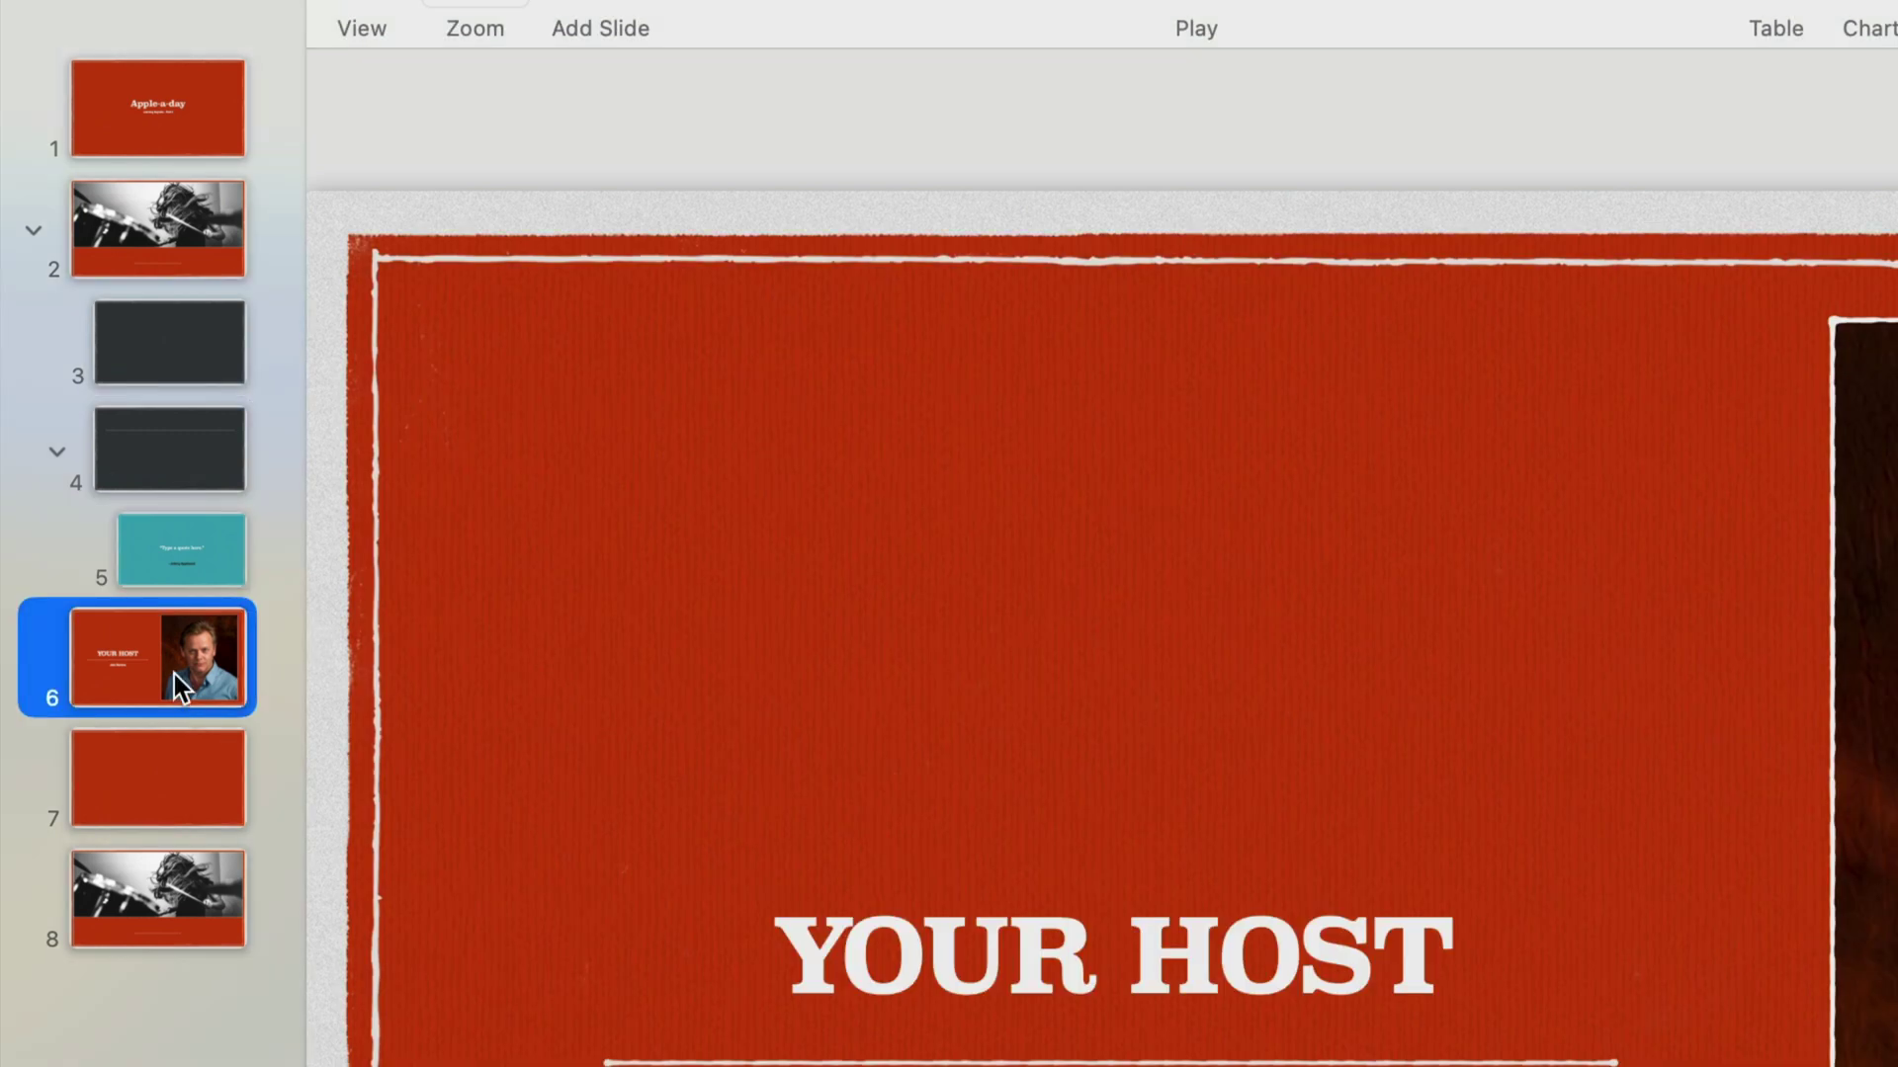
pyautogui.moveTo(174, 674); pyautogui.dragTo(146, 797)
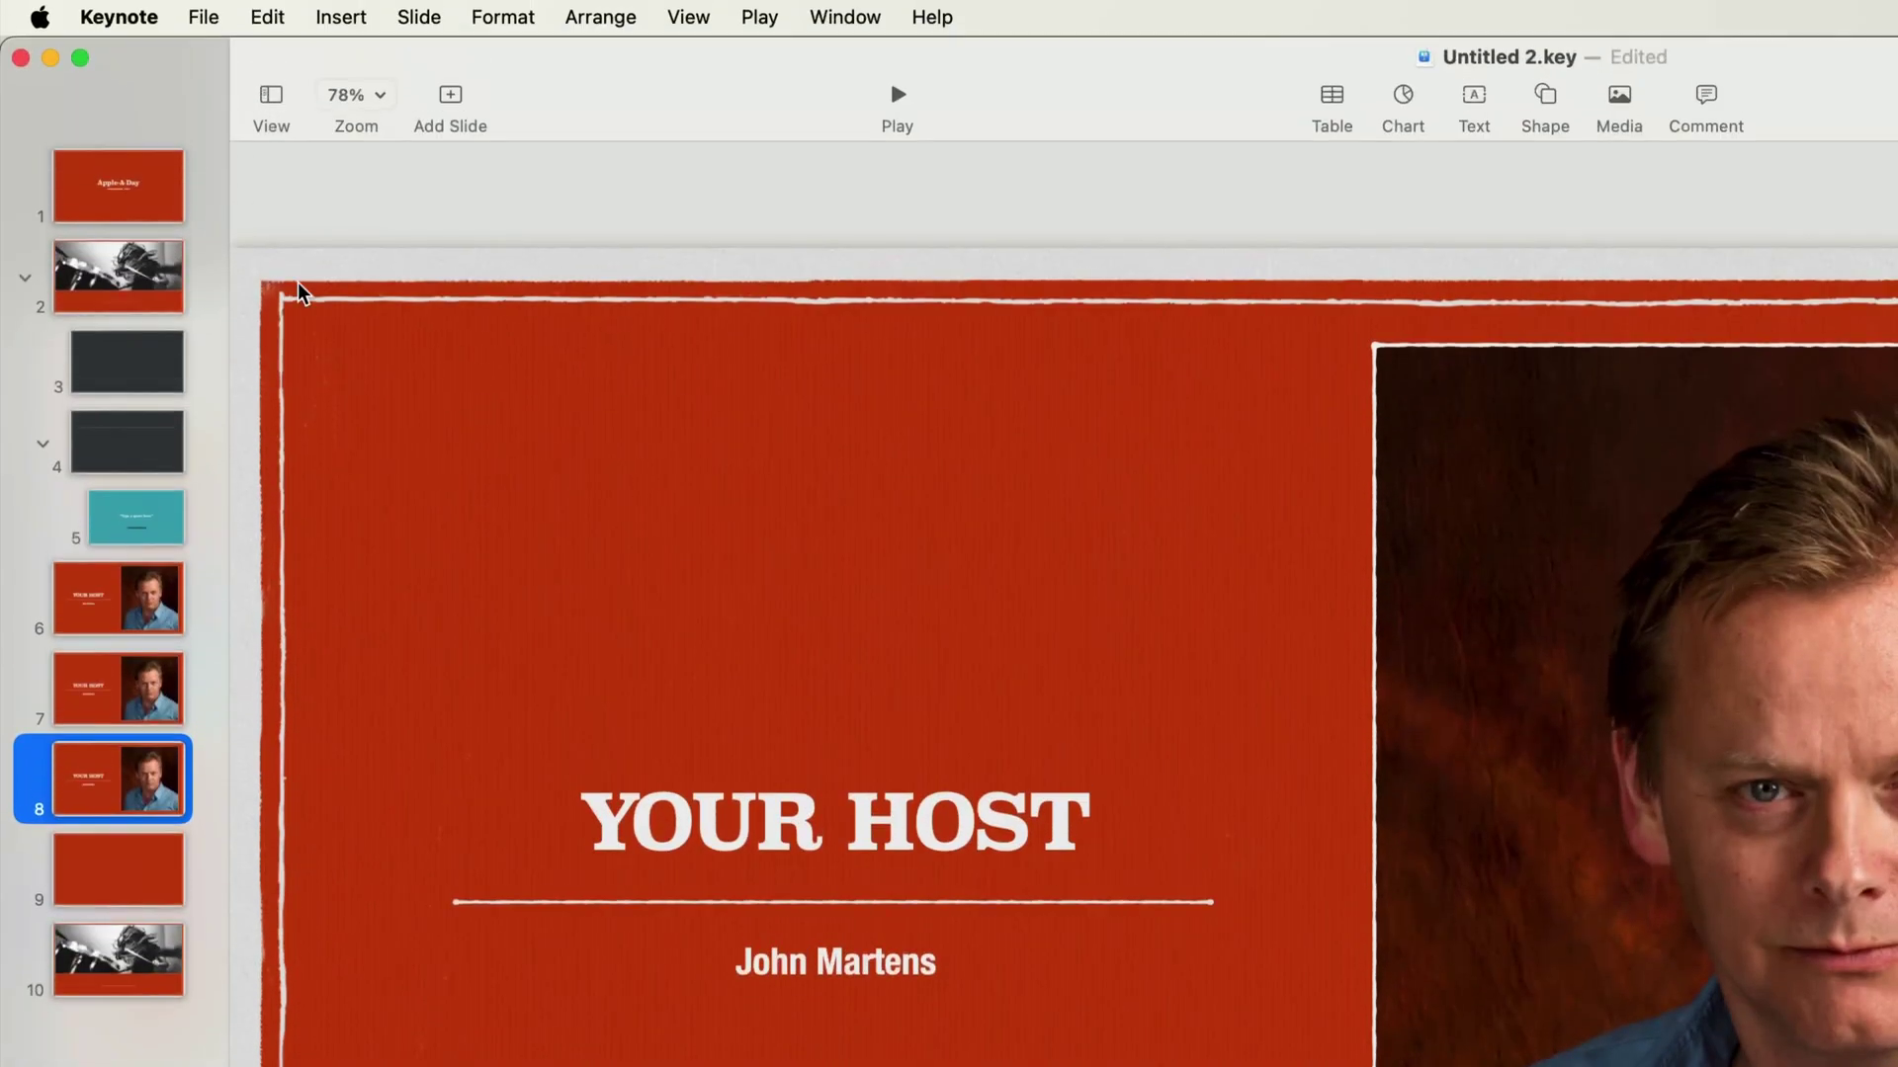
pyautogui.click(271, 99)
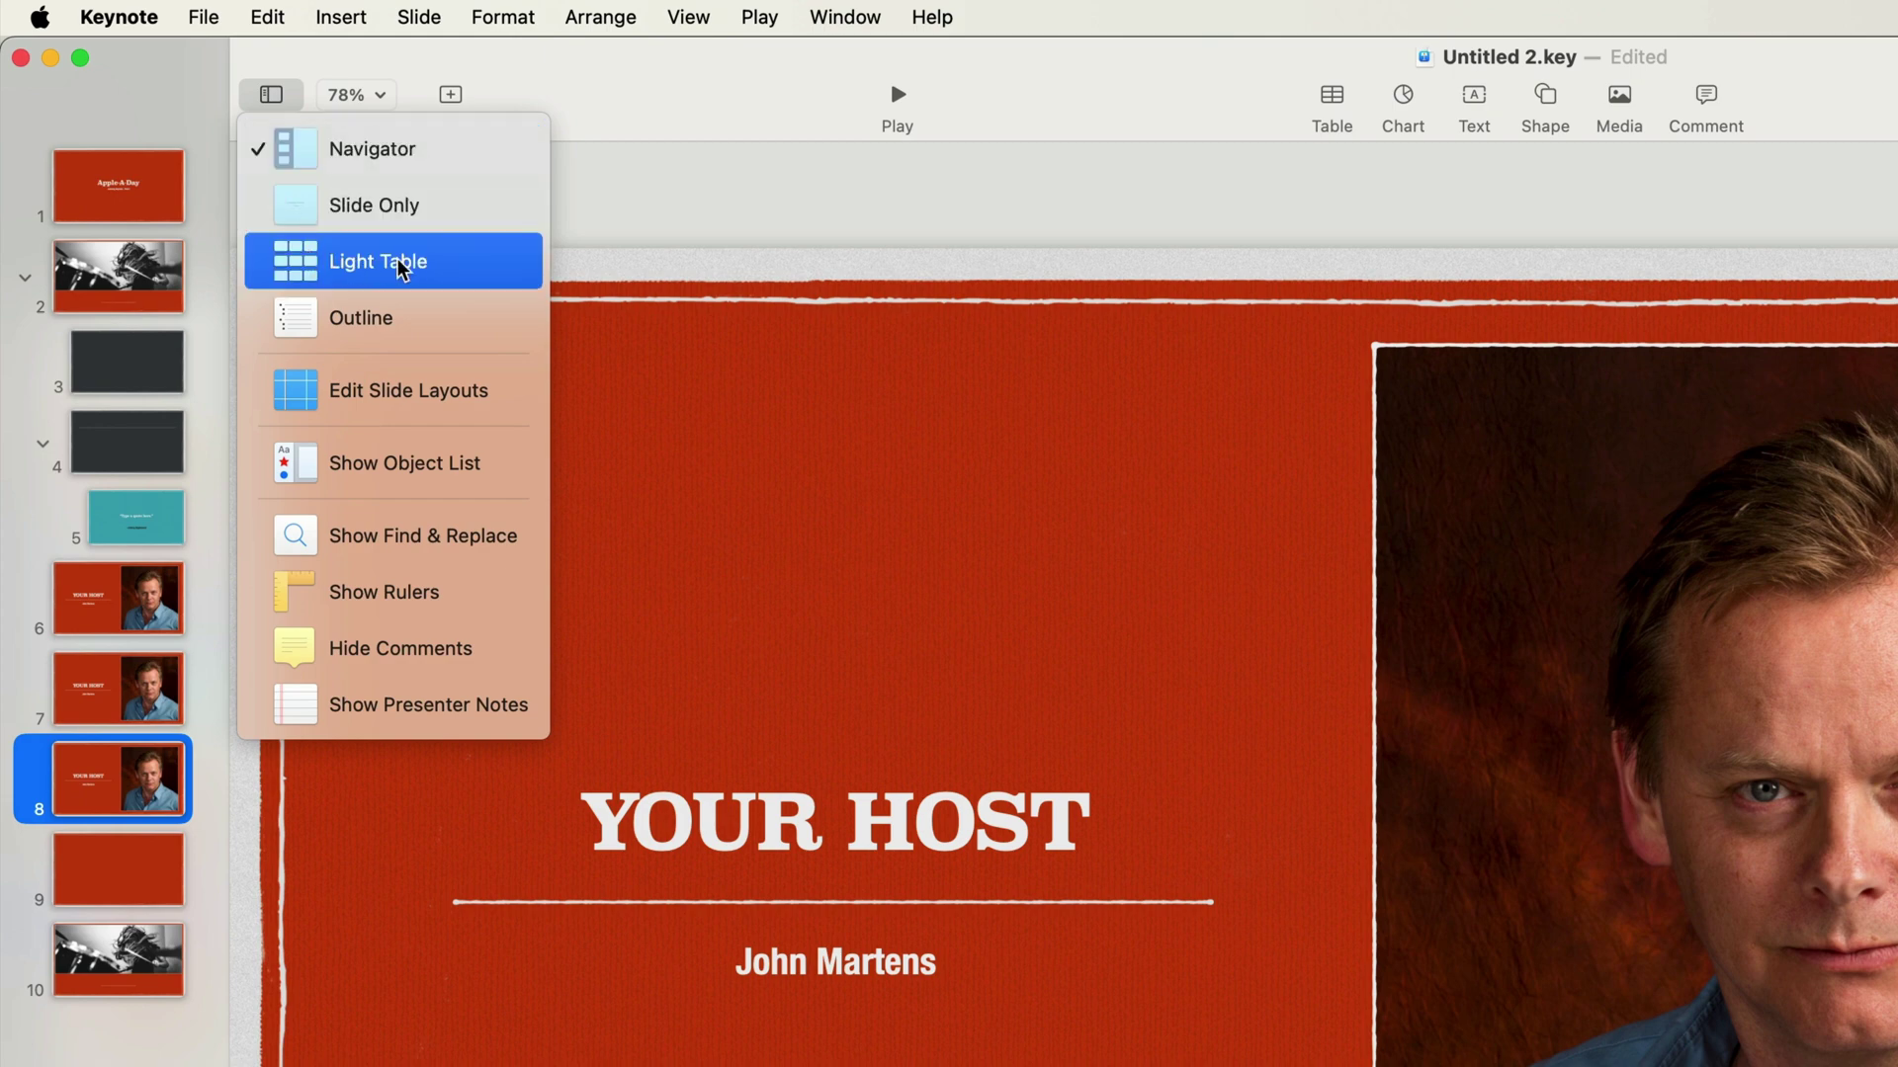
# In Light Table view, move the blank dark slide to the end as slide 10, then return to Navigator.
pyautogui.click(465, 262)
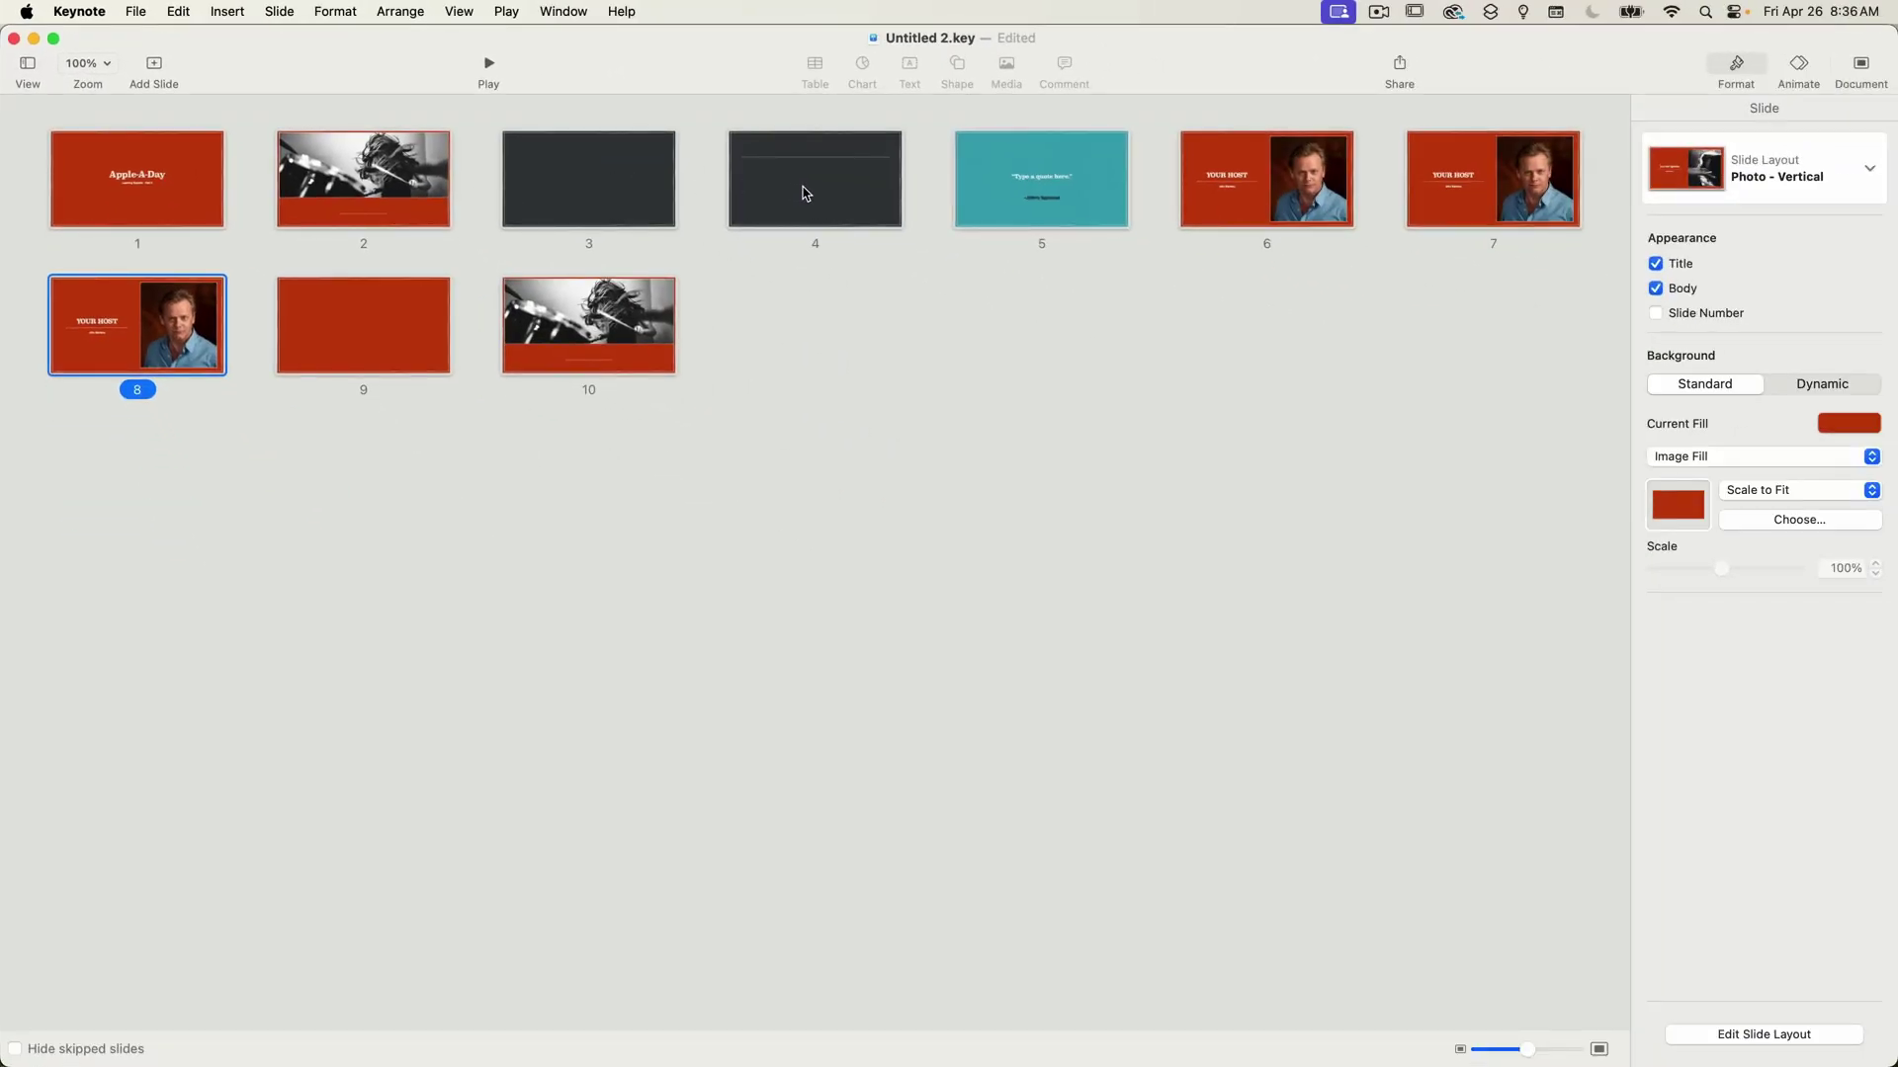
pyautogui.moveTo(807, 194); pyautogui.dragTo(771, 356)
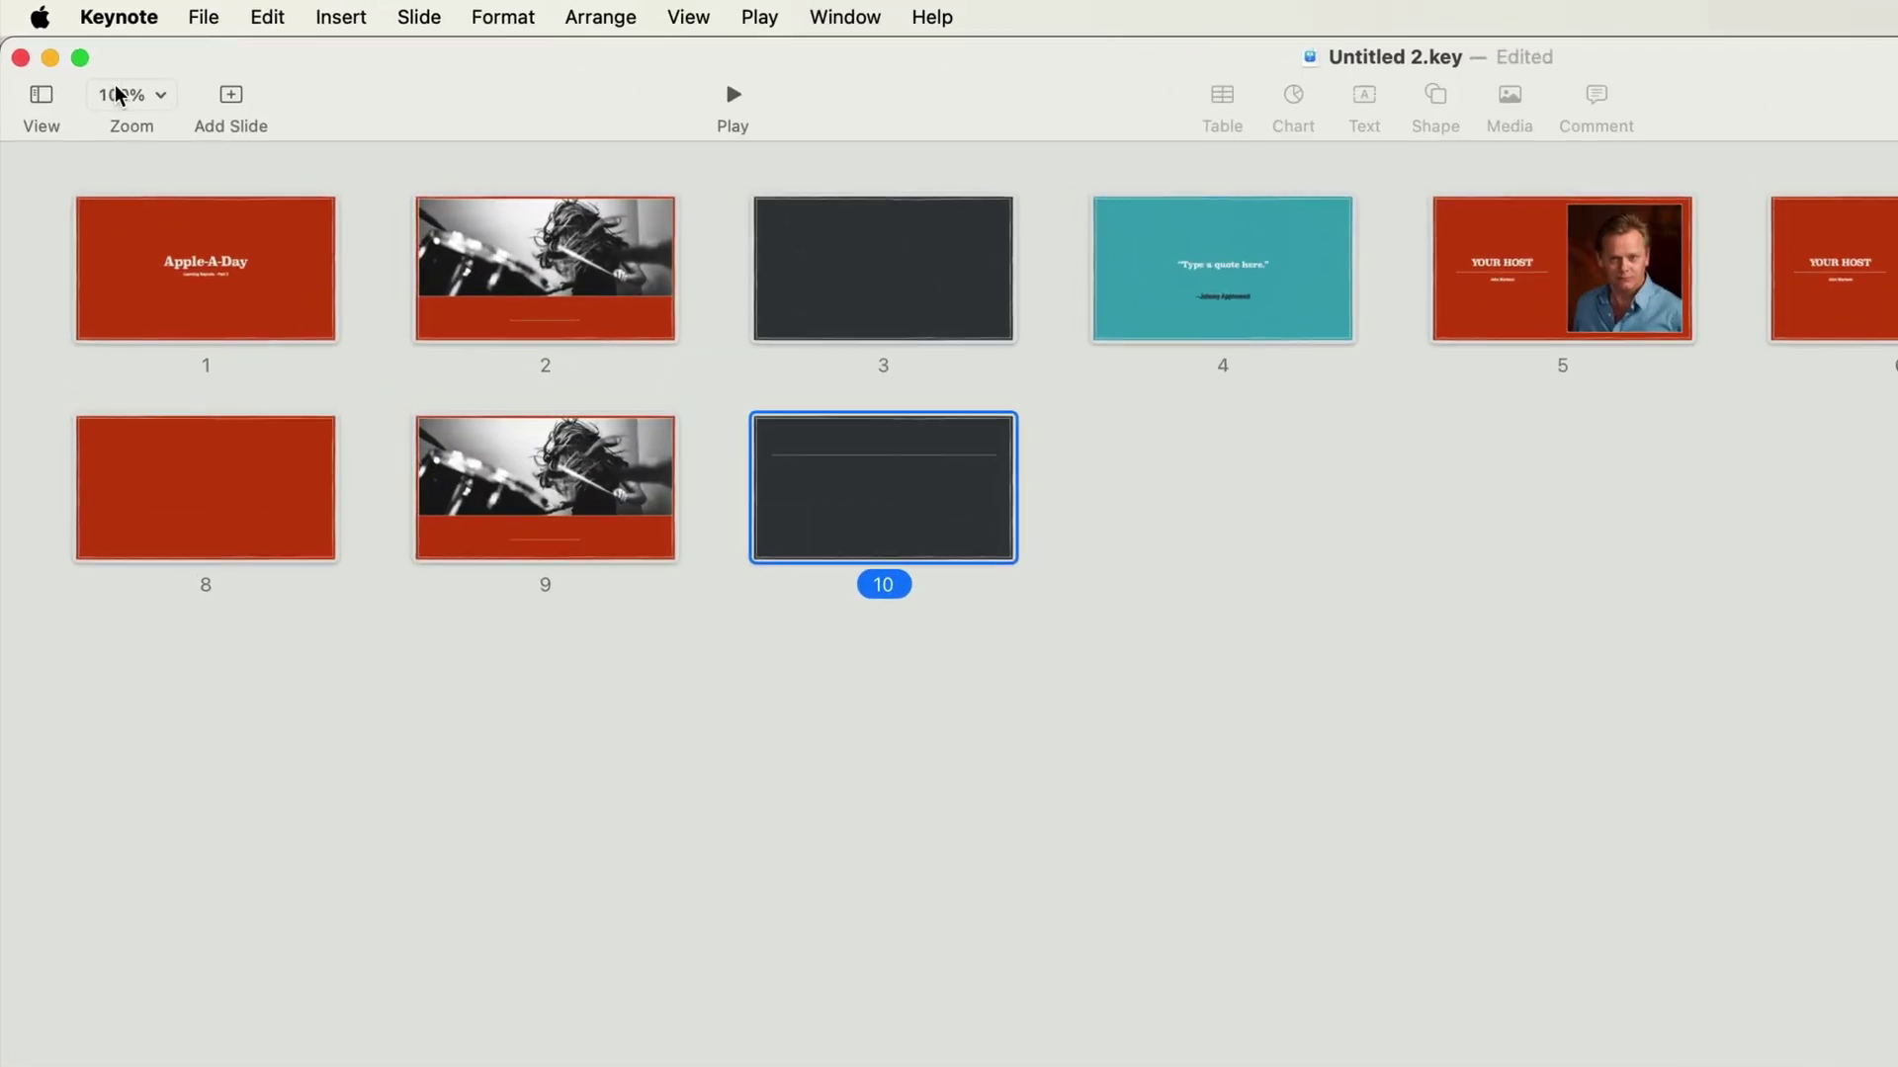
pyautogui.click(41, 94)
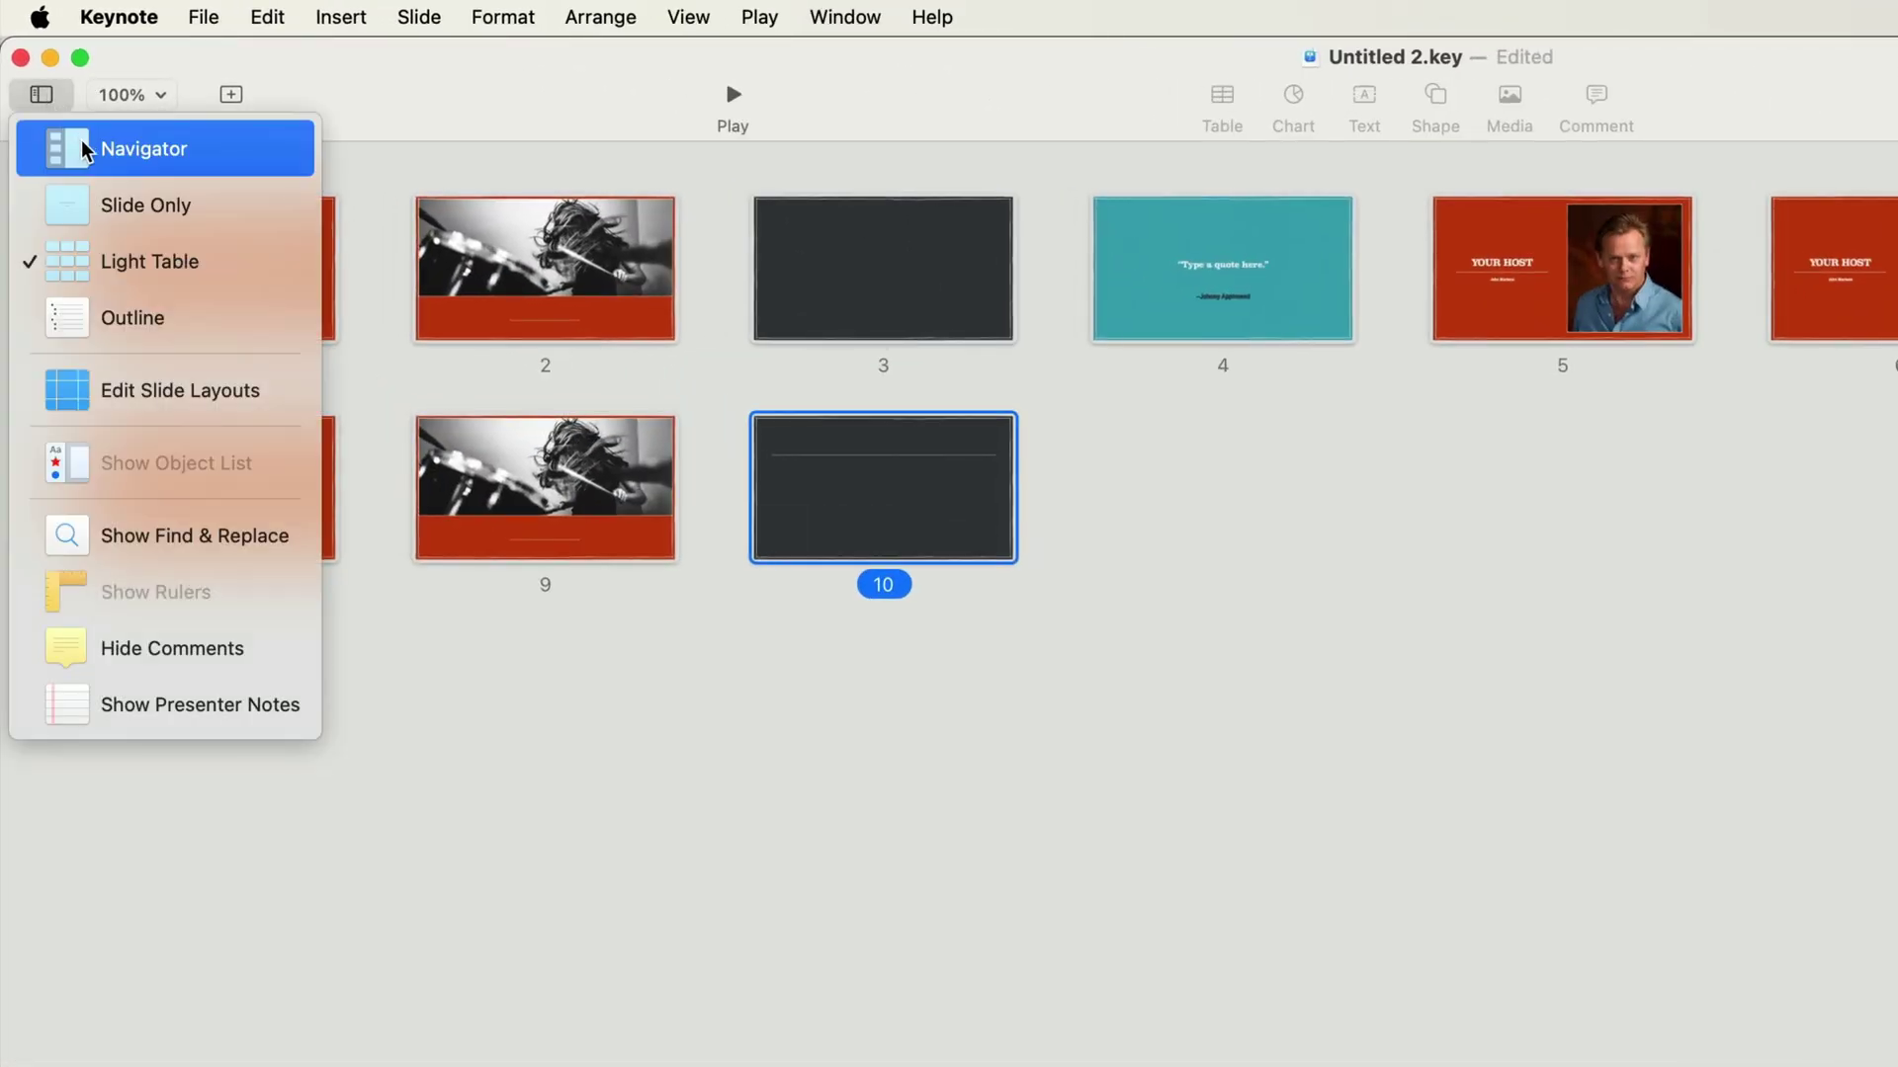
pyautogui.click(84, 148)
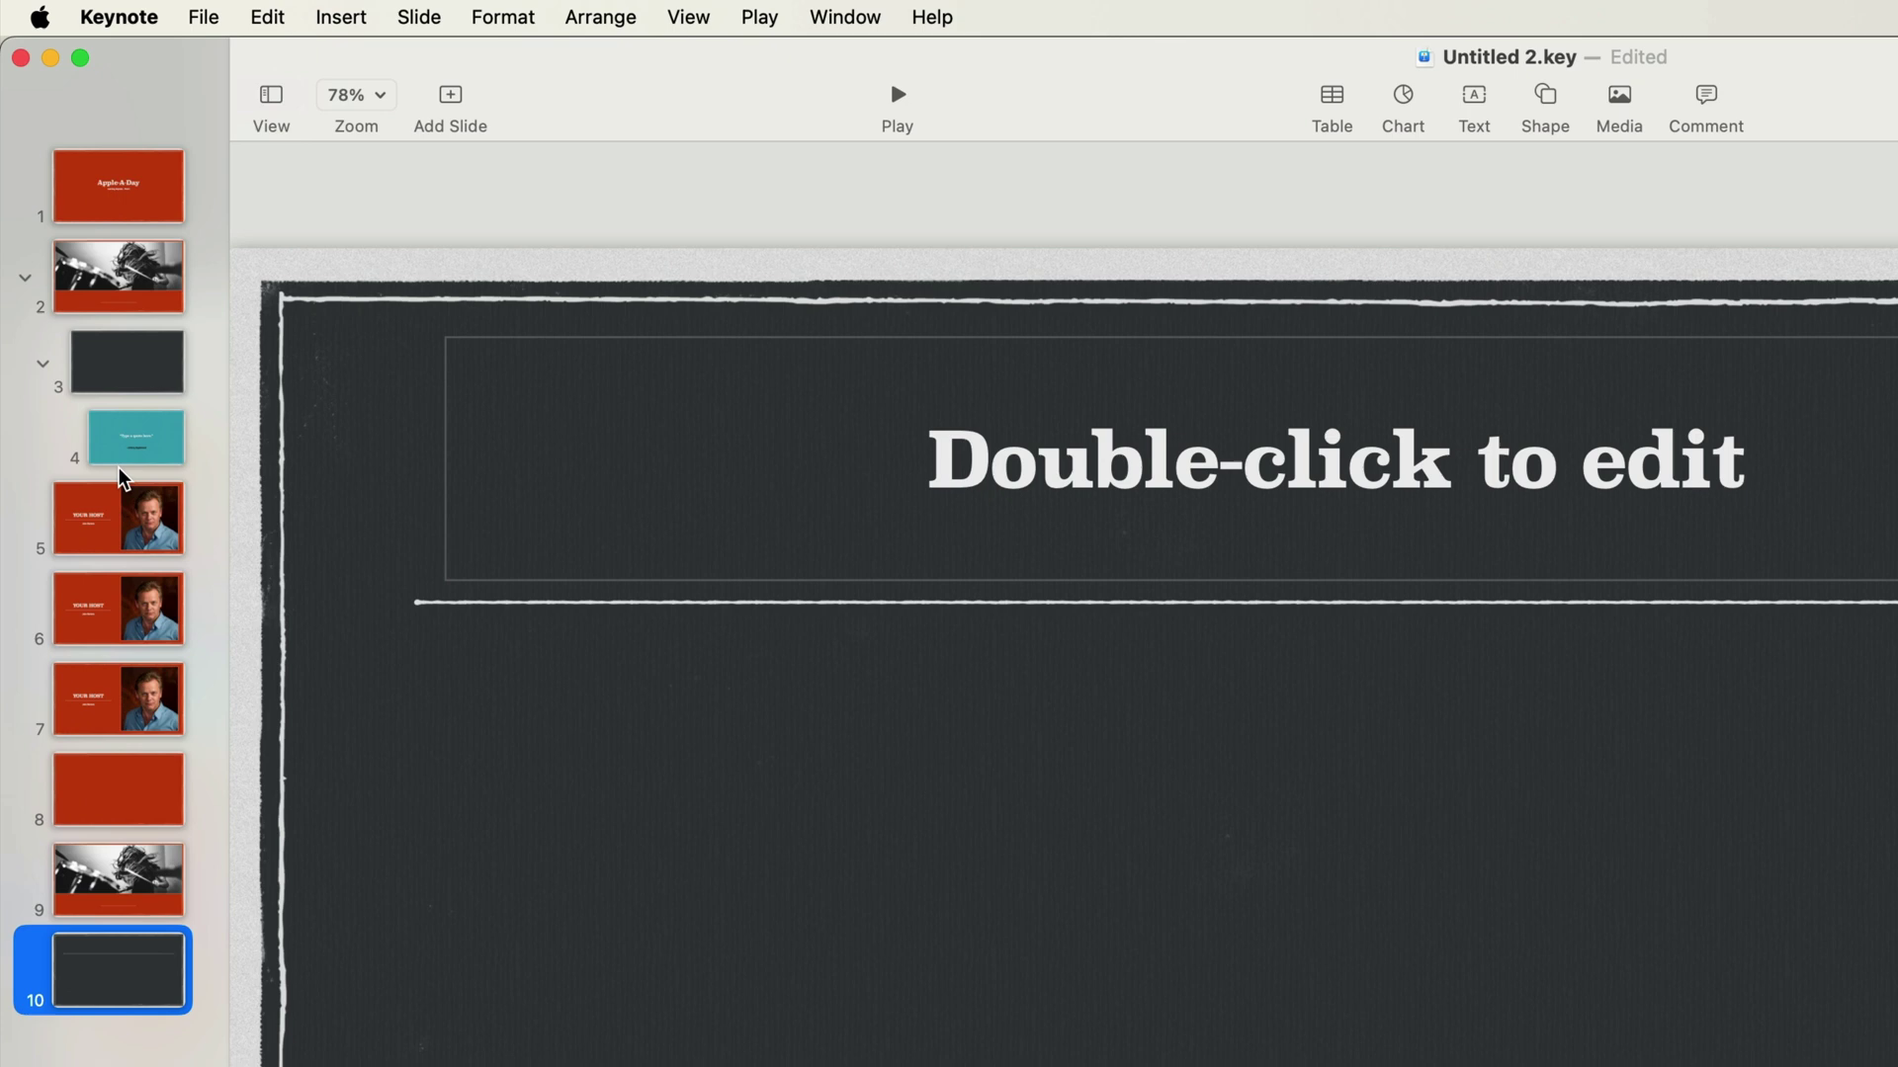
pyautogui.click(268, 99)
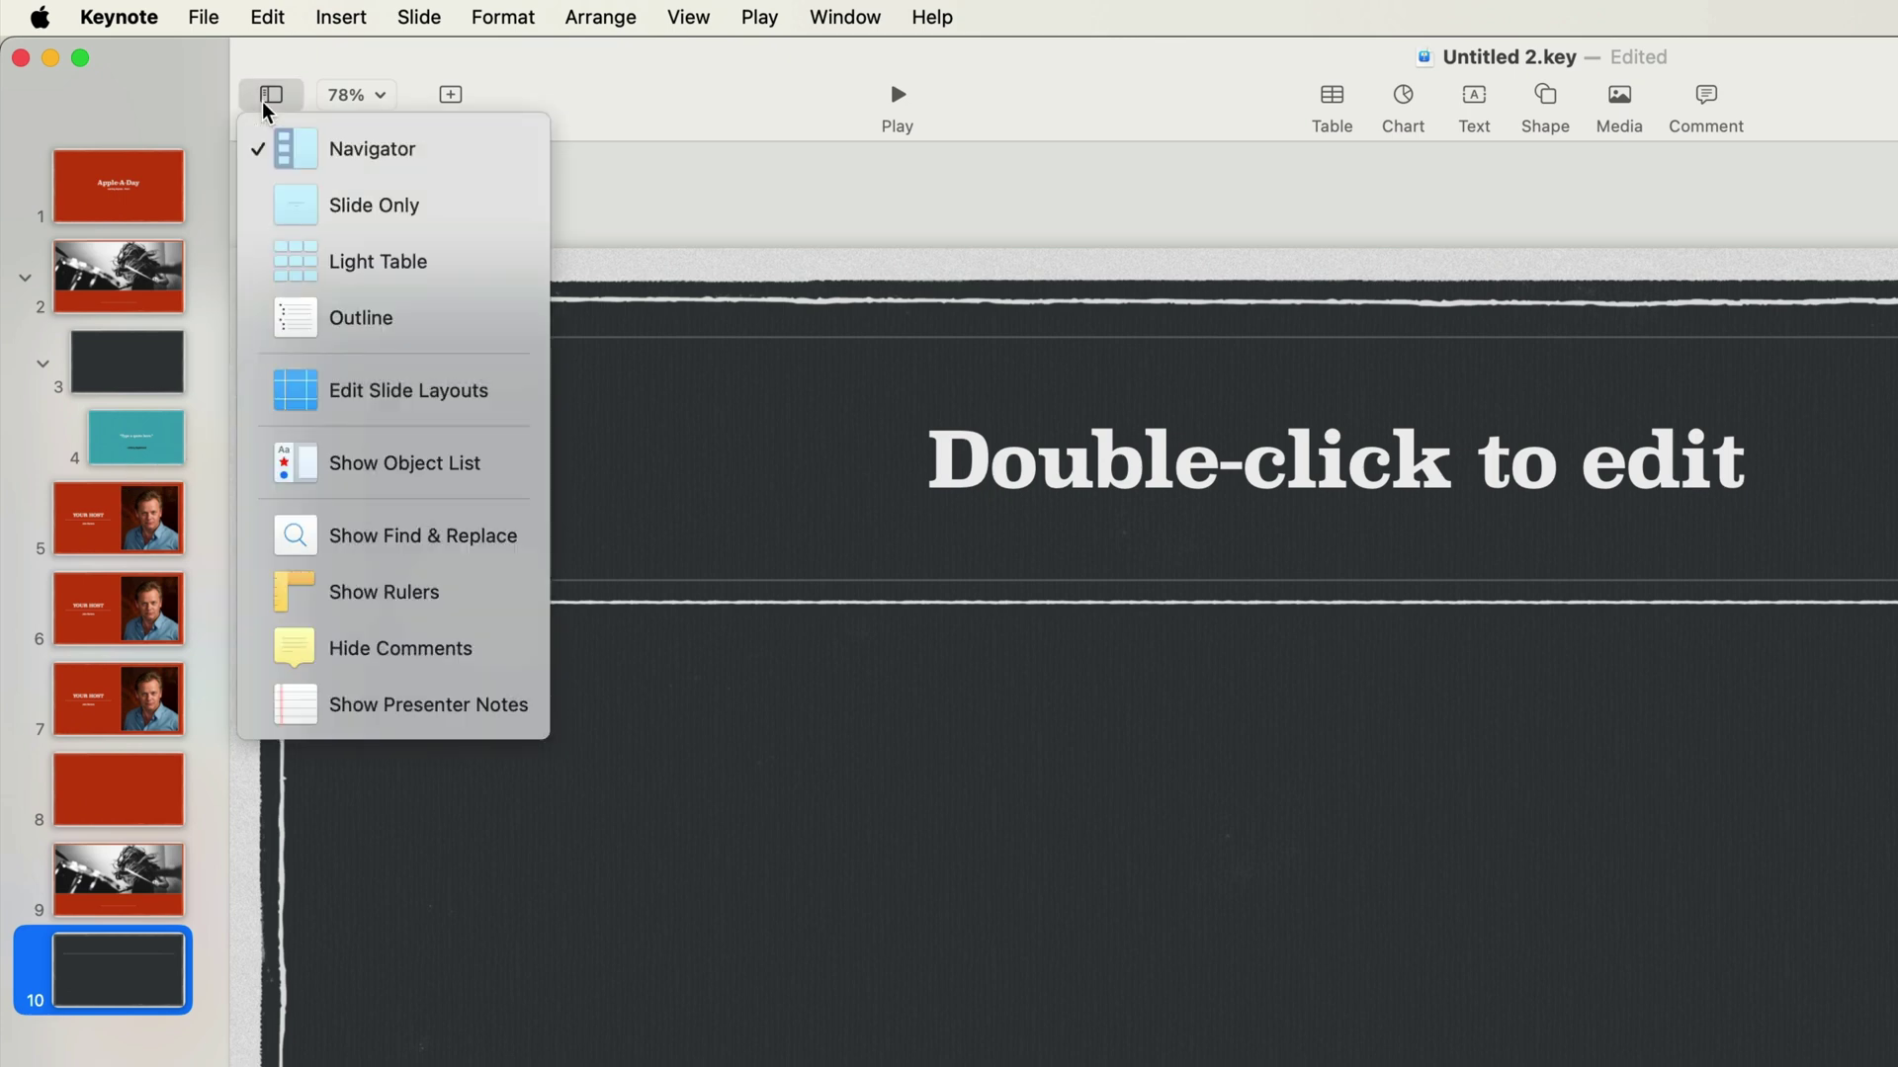
pyautogui.click(361, 319)
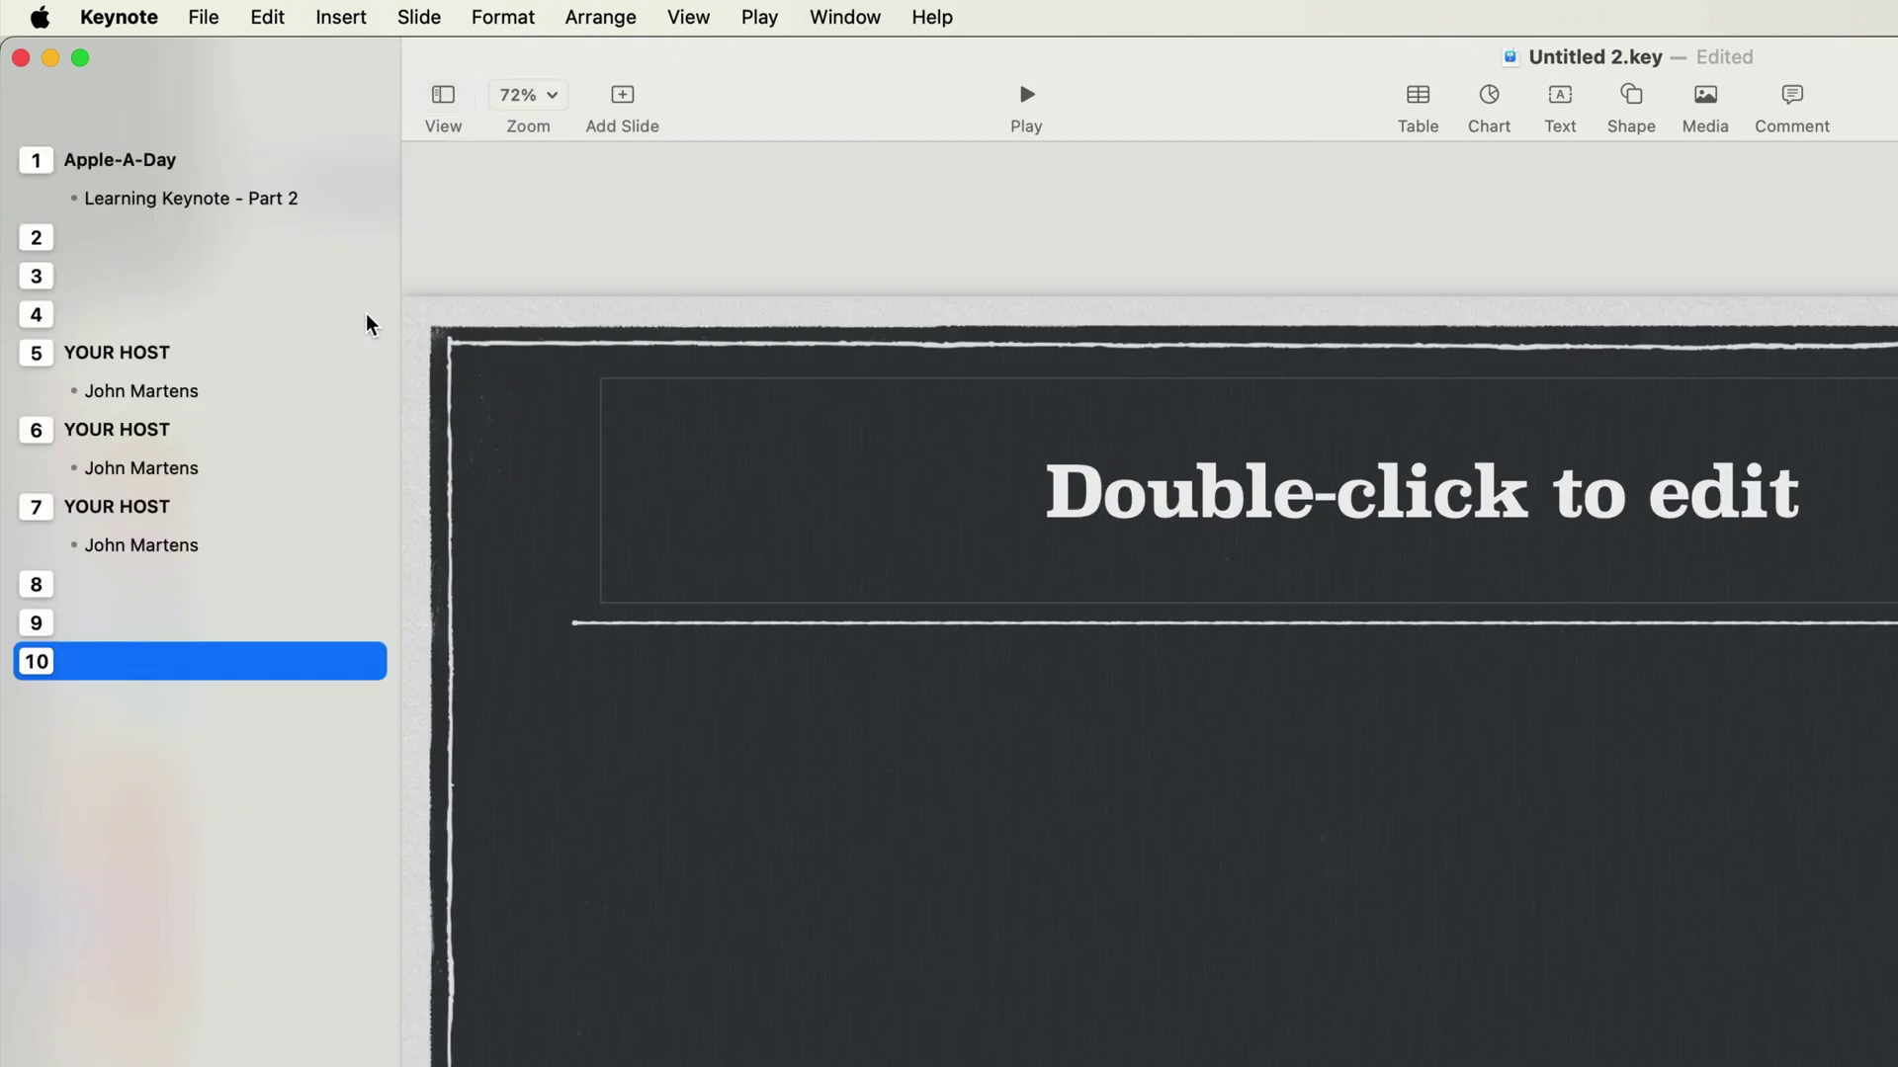
pyautogui.click(442, 99)
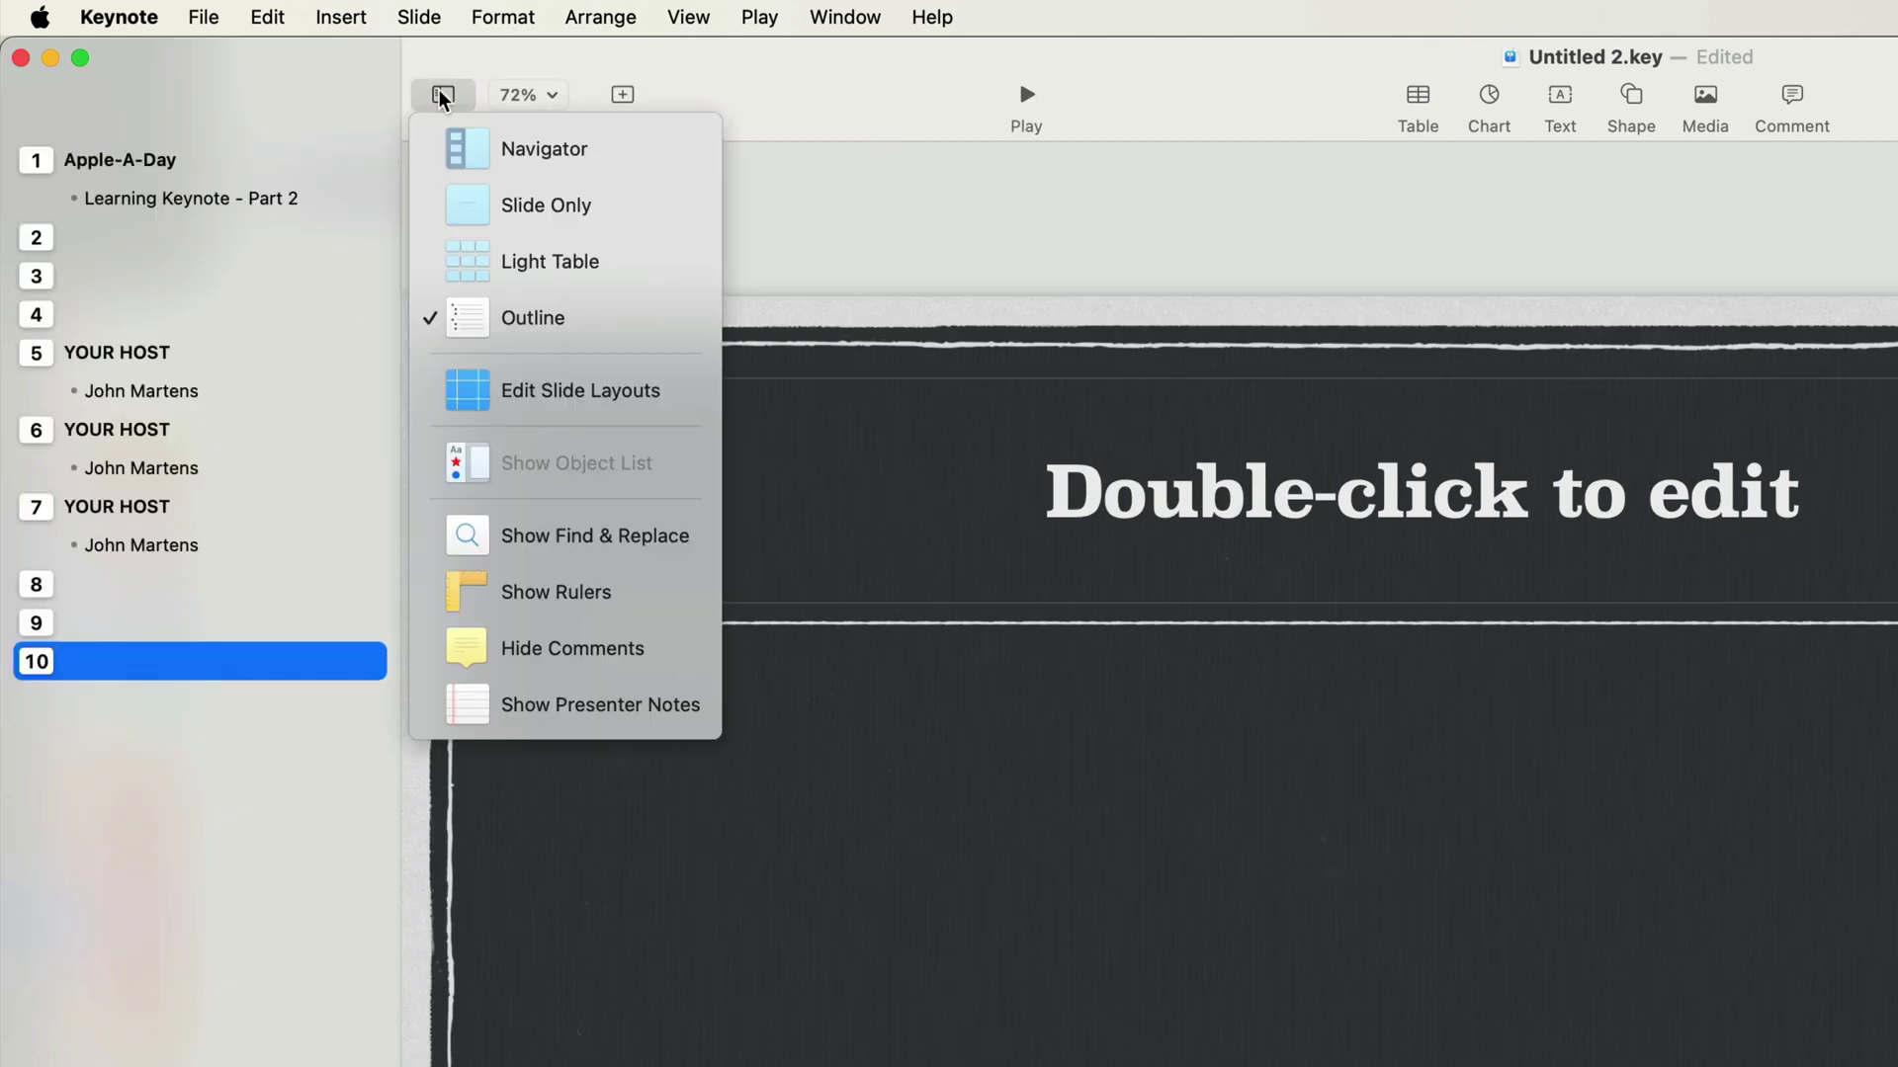
pyautogui.click(464, 144)
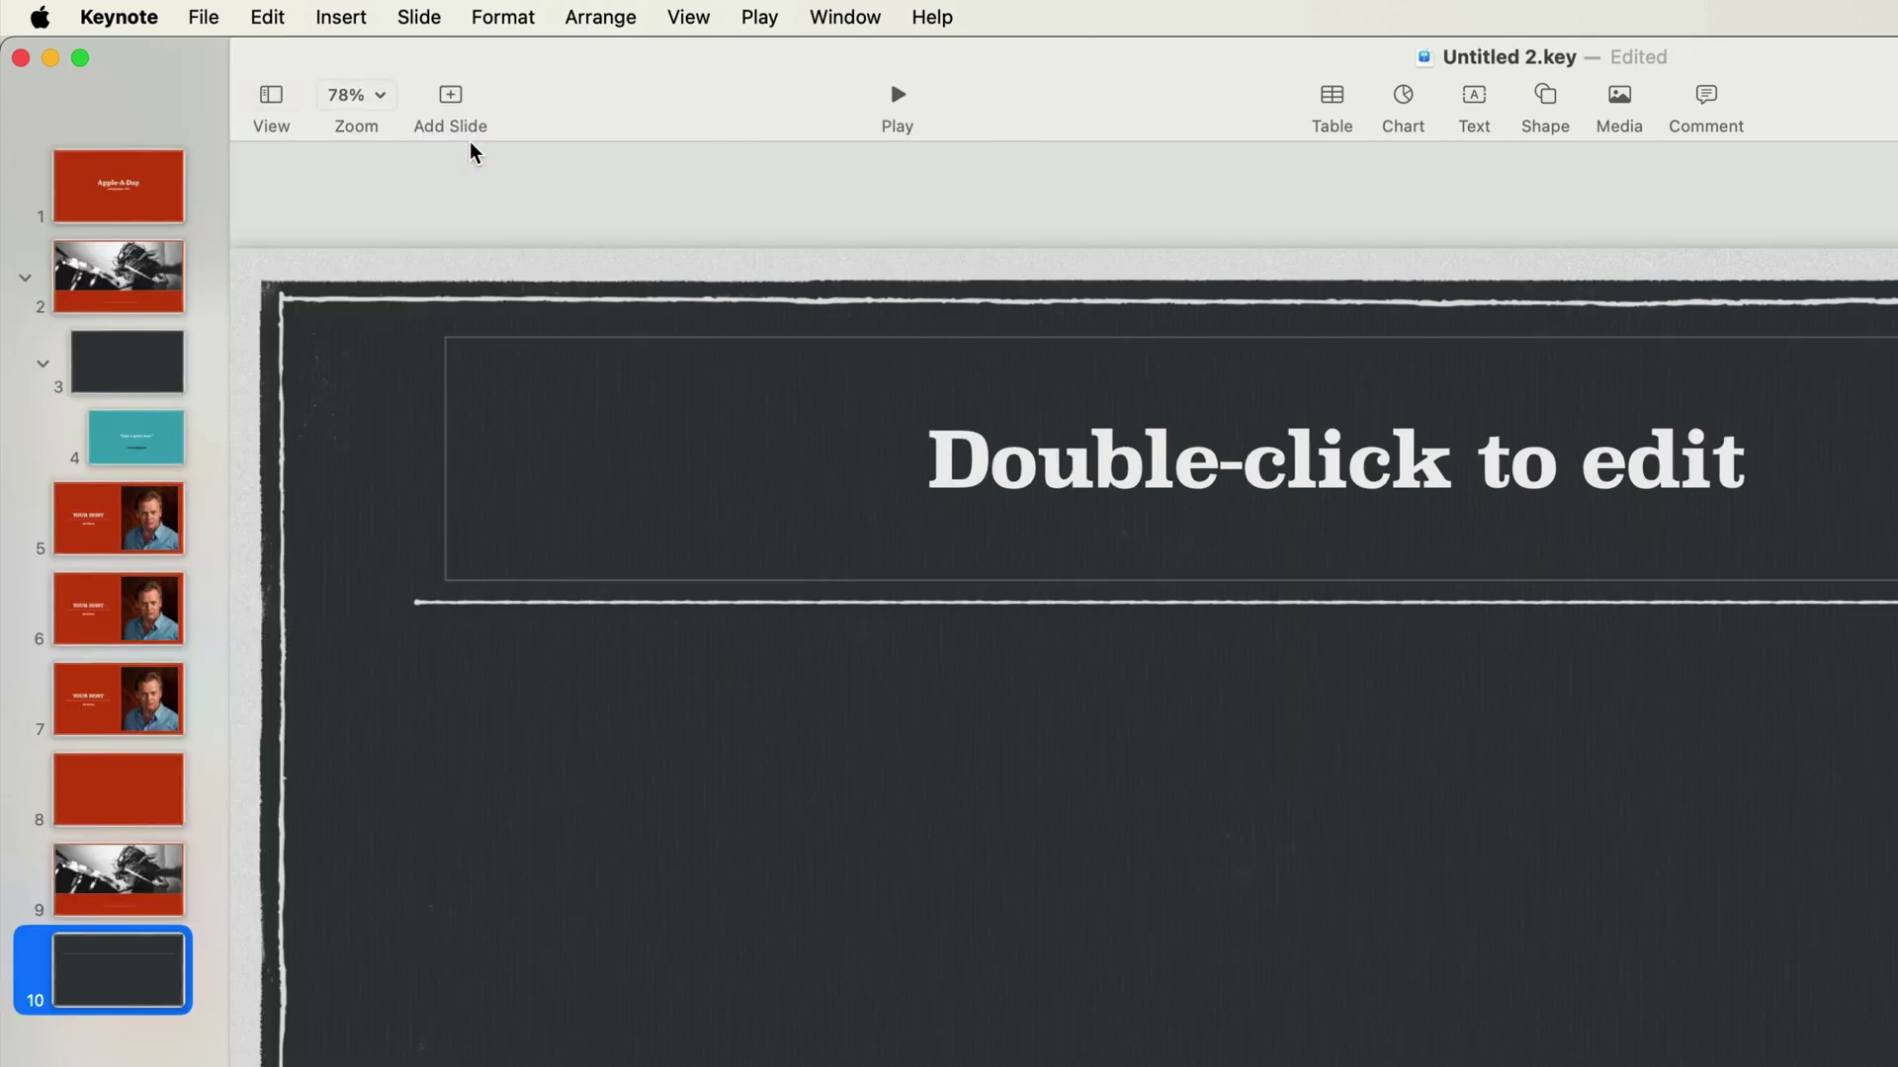
# Drag the first YOUR HOST slide up to slide 2, right after the Apple-A-Day title slide.
pyautogui.moveTo(128, 533); pyautogui.dragTo(117, 286)
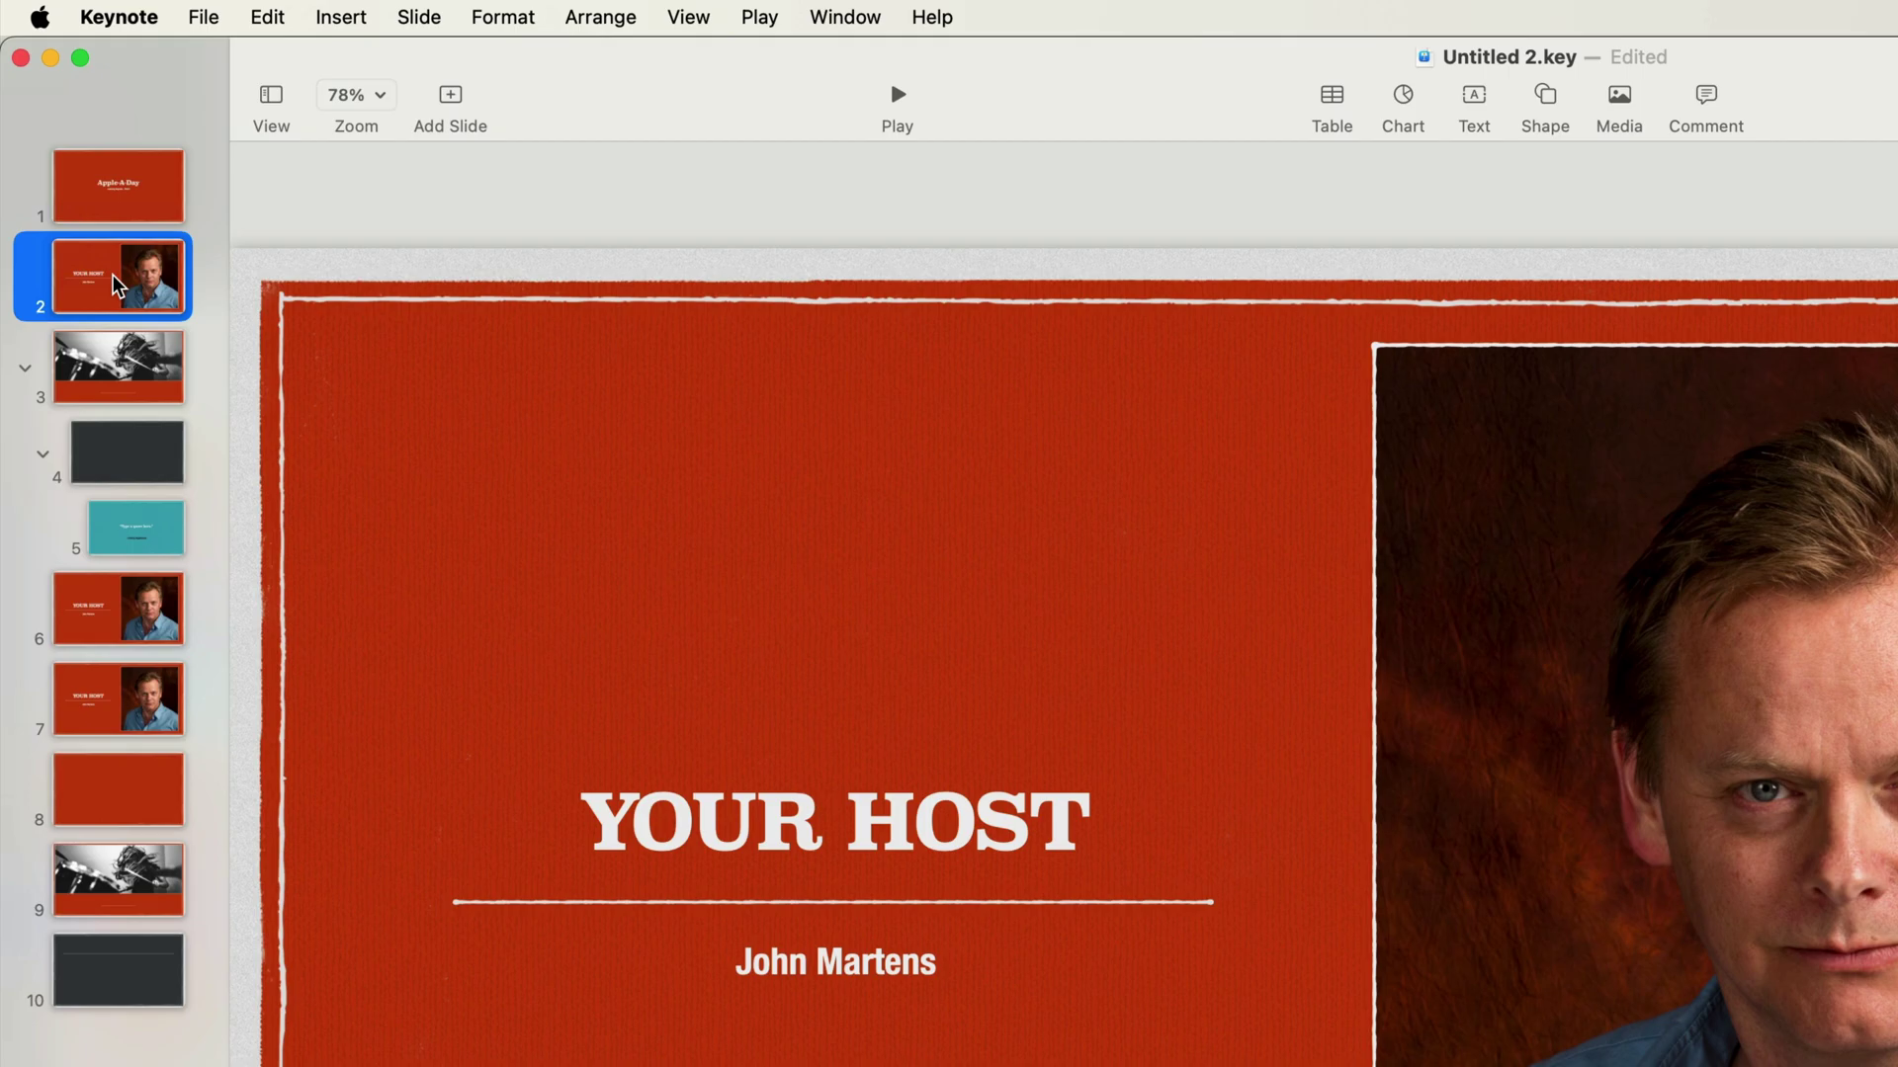
# Select slide 1 to show the Apple-A-Day title slide with its Learning Keynote - Part 2 subtitle.
pyautogui.click(121, 216)
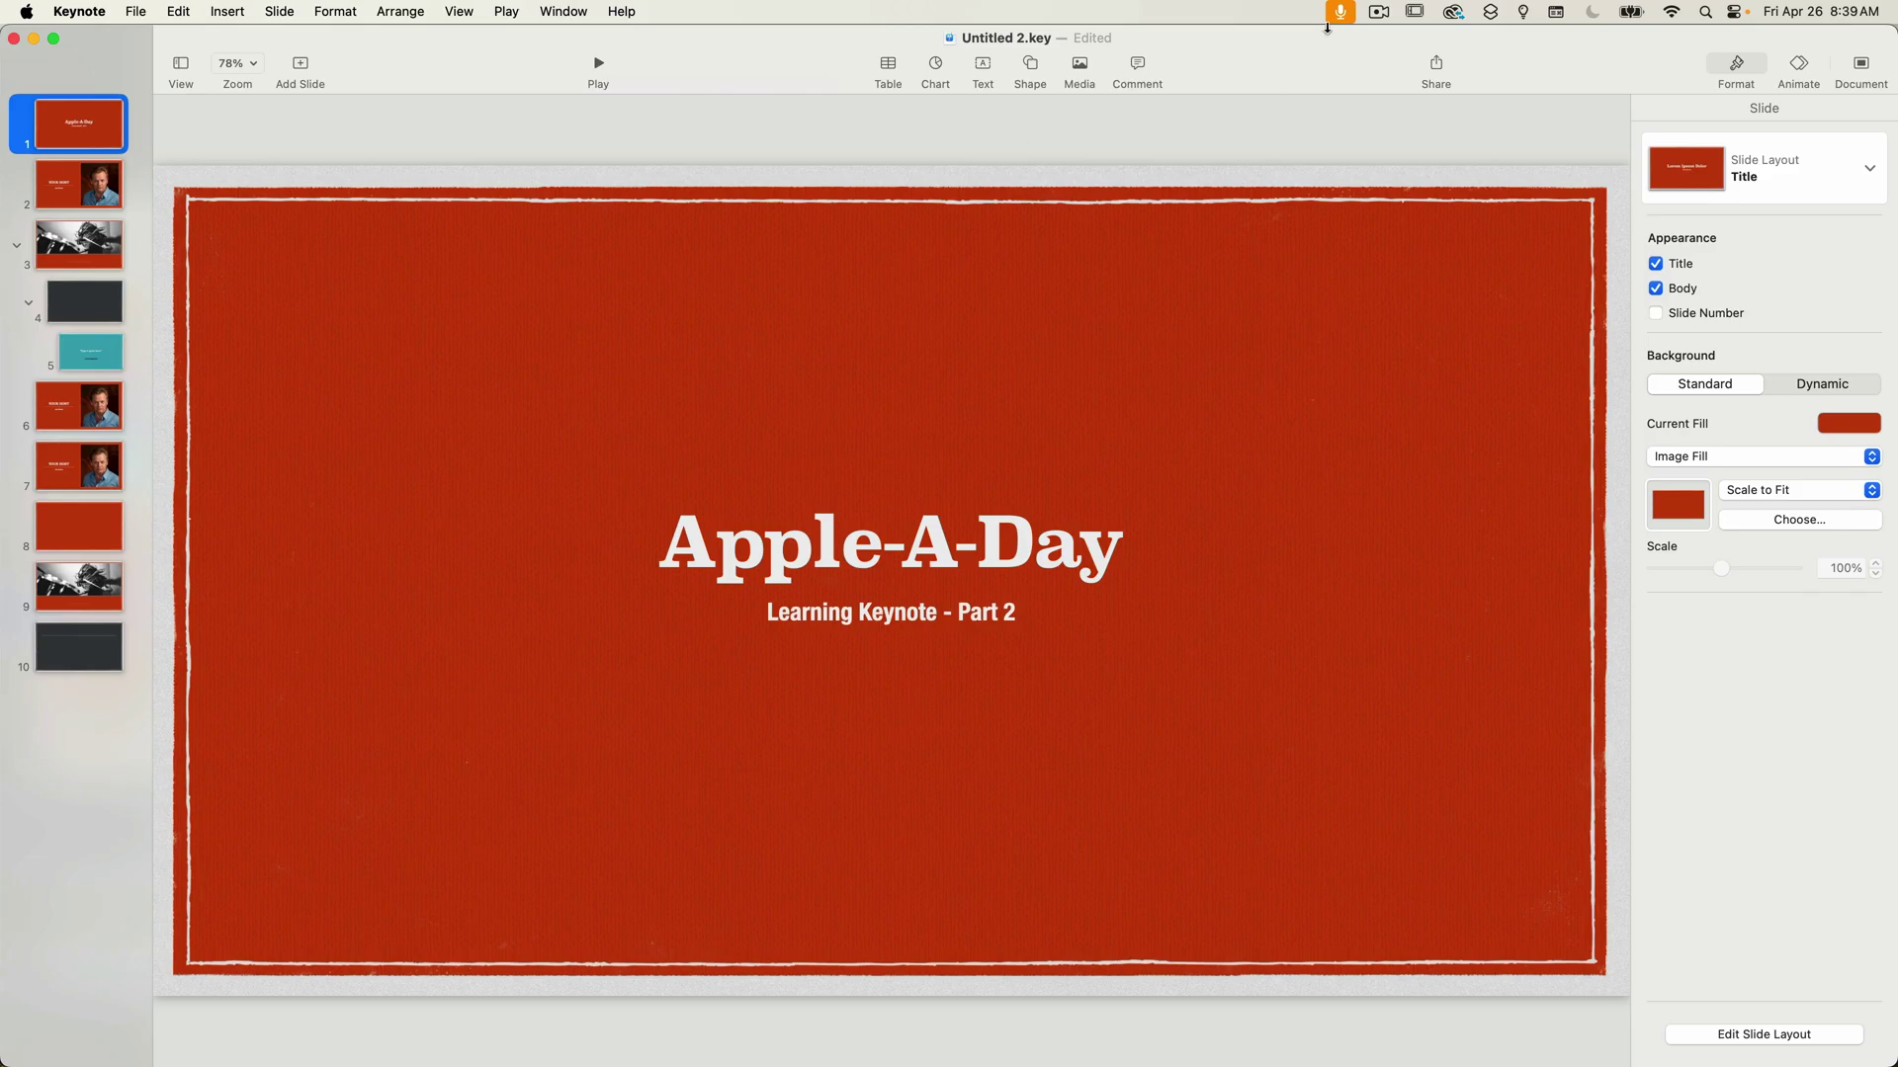
pyautogui.click(1380, 12)
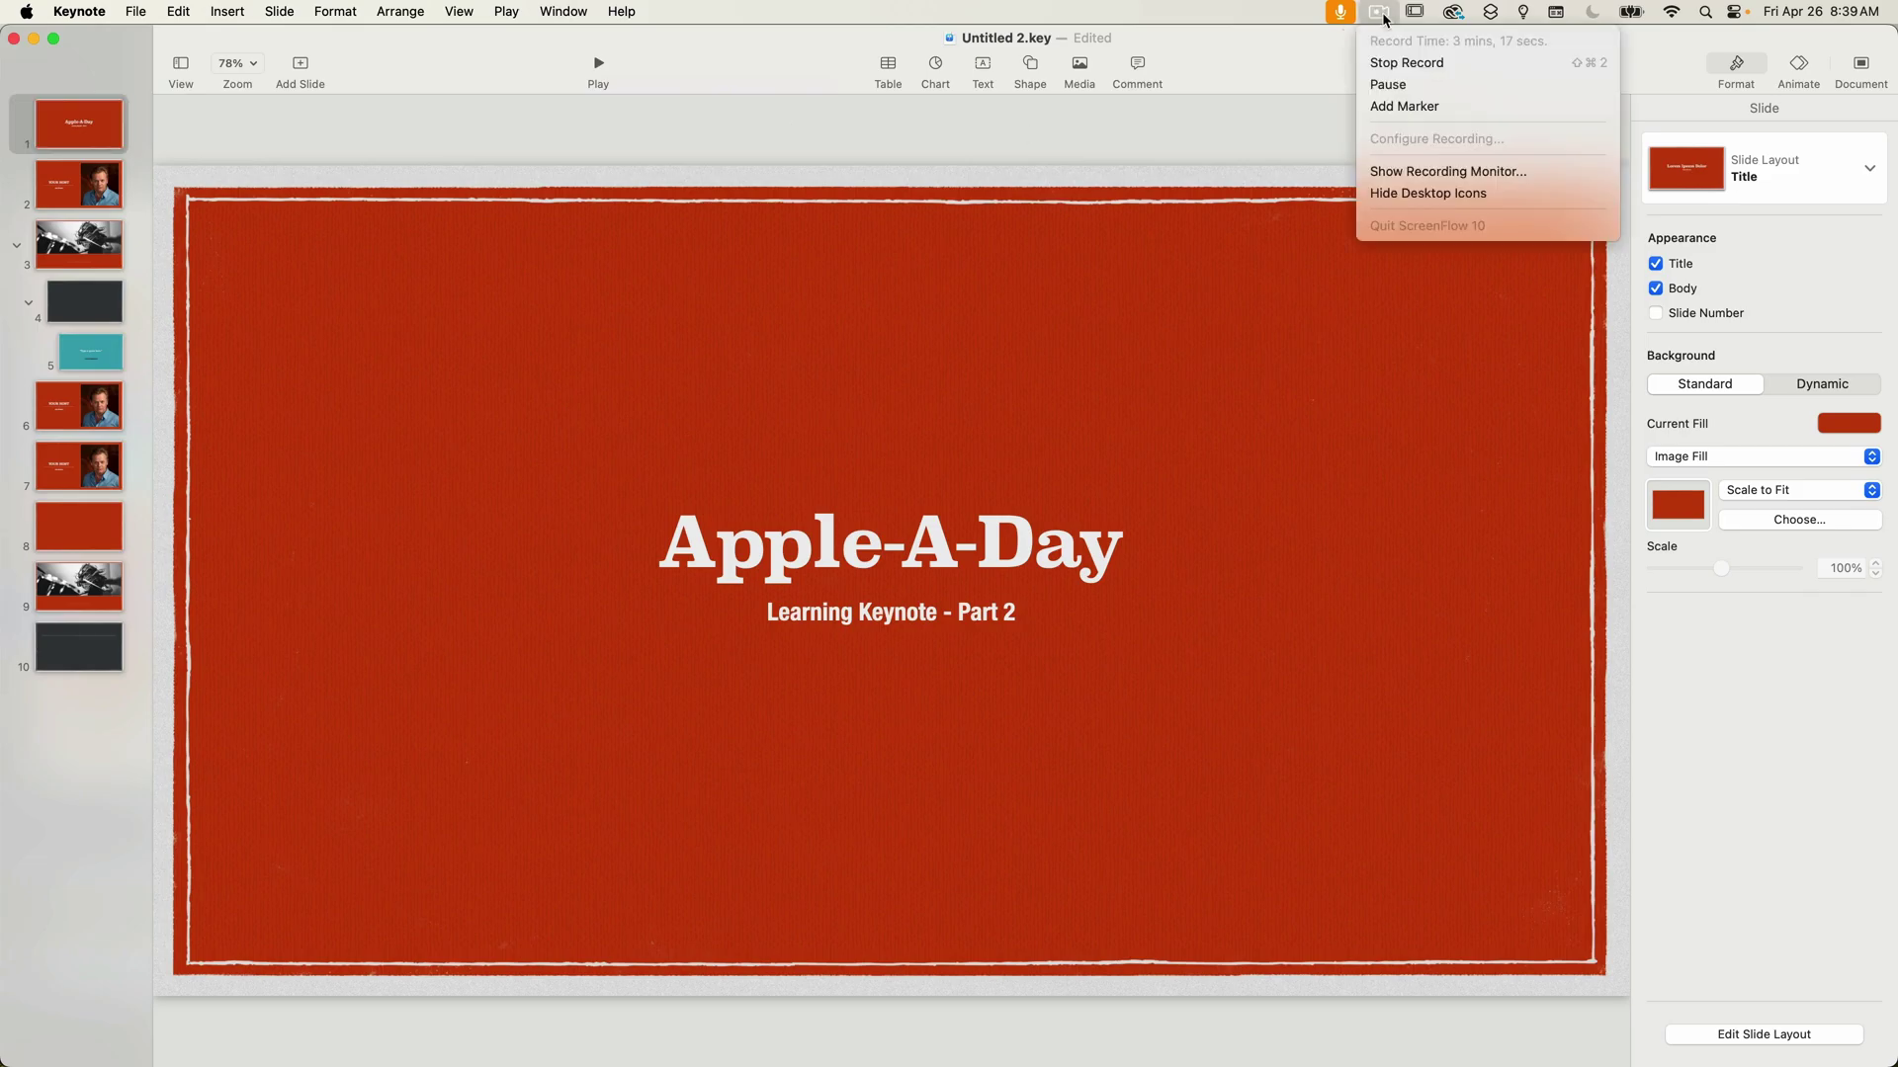
pyautogui.click(1399, 65)
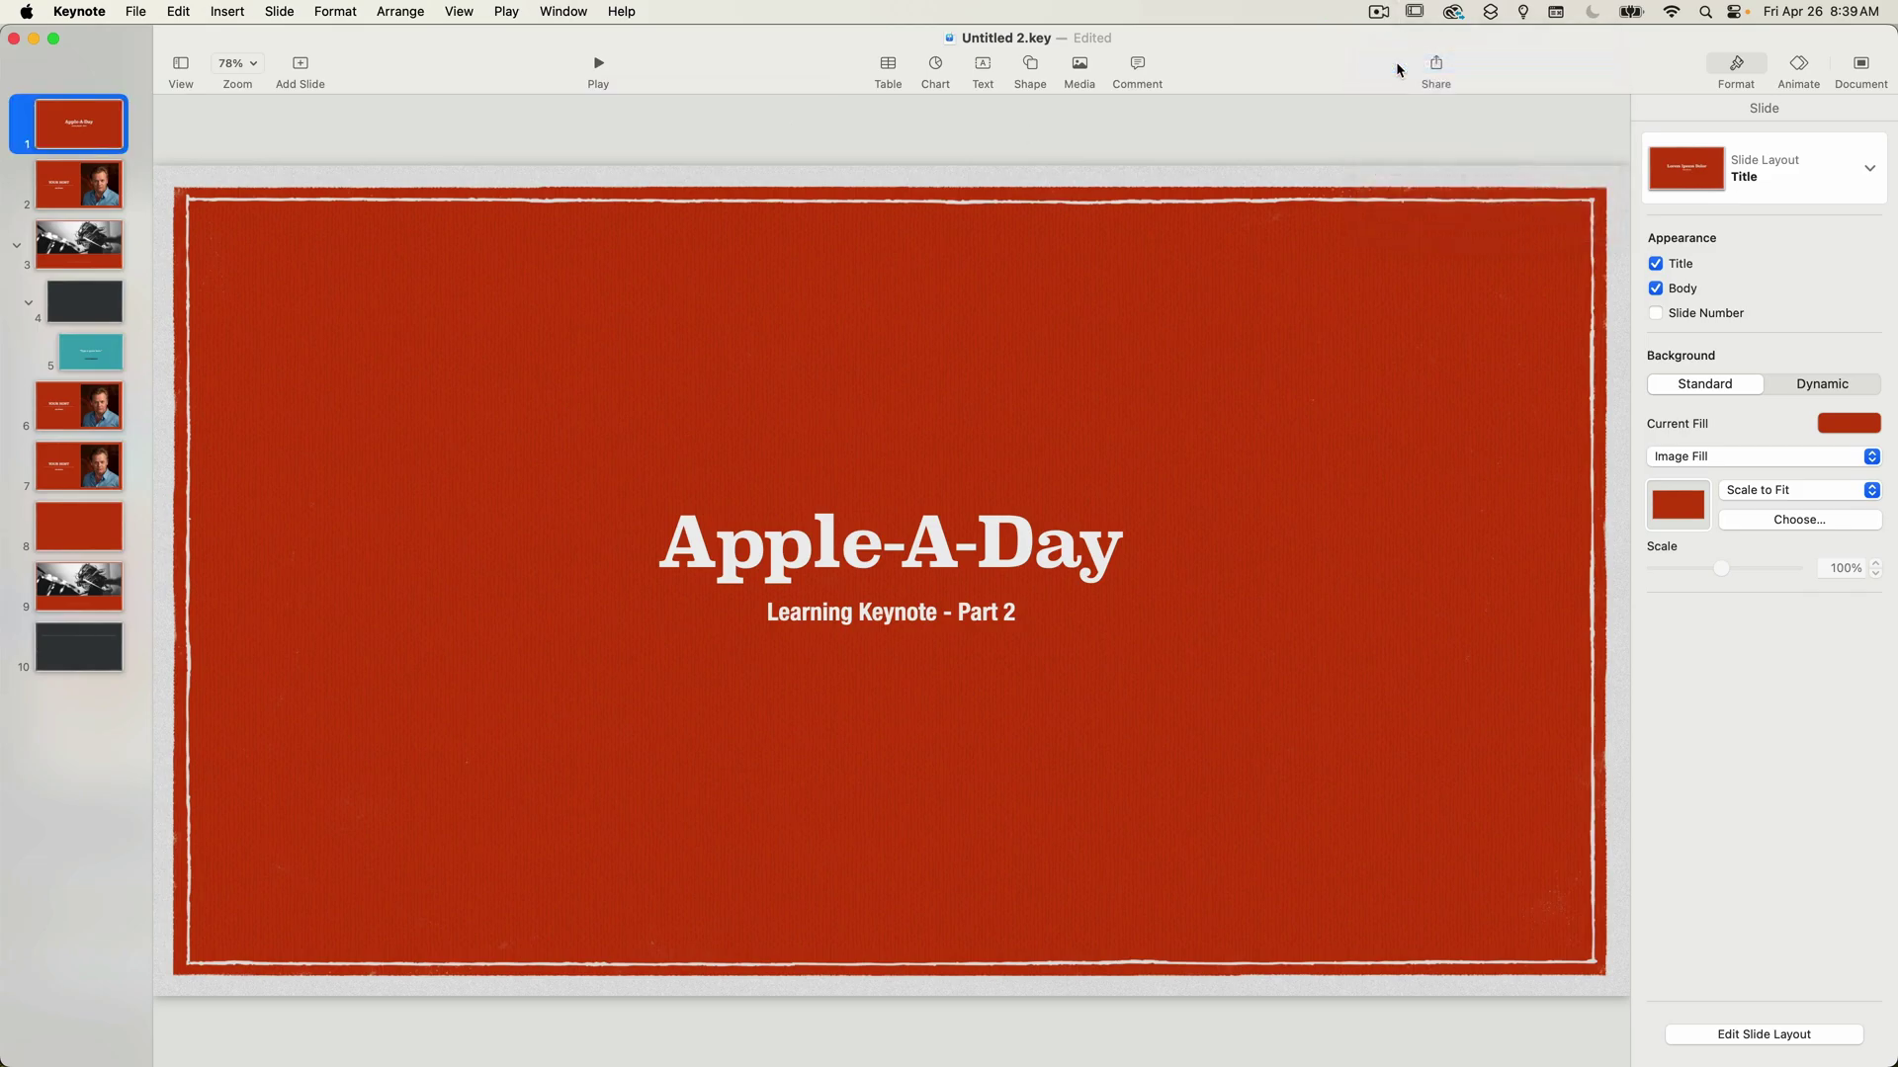